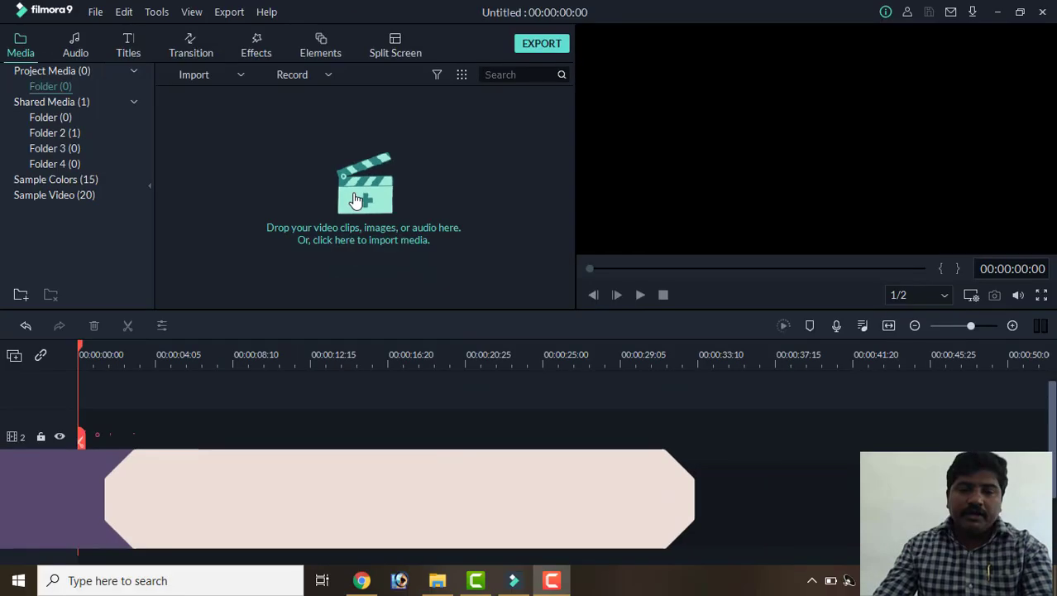
click(356, 200)
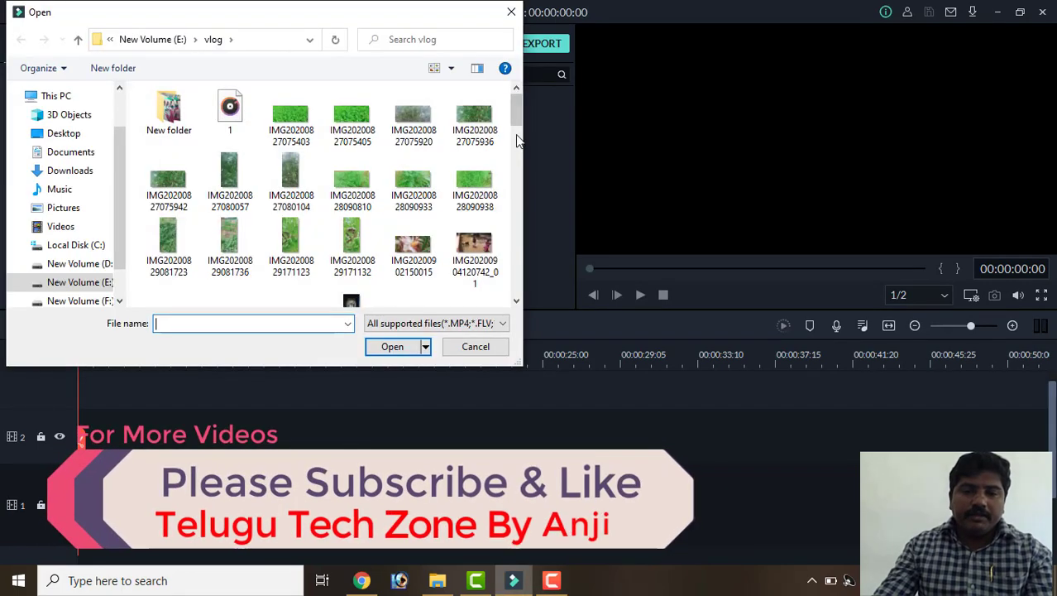
drag(516, 124, 515, 288)
click(229, 278)
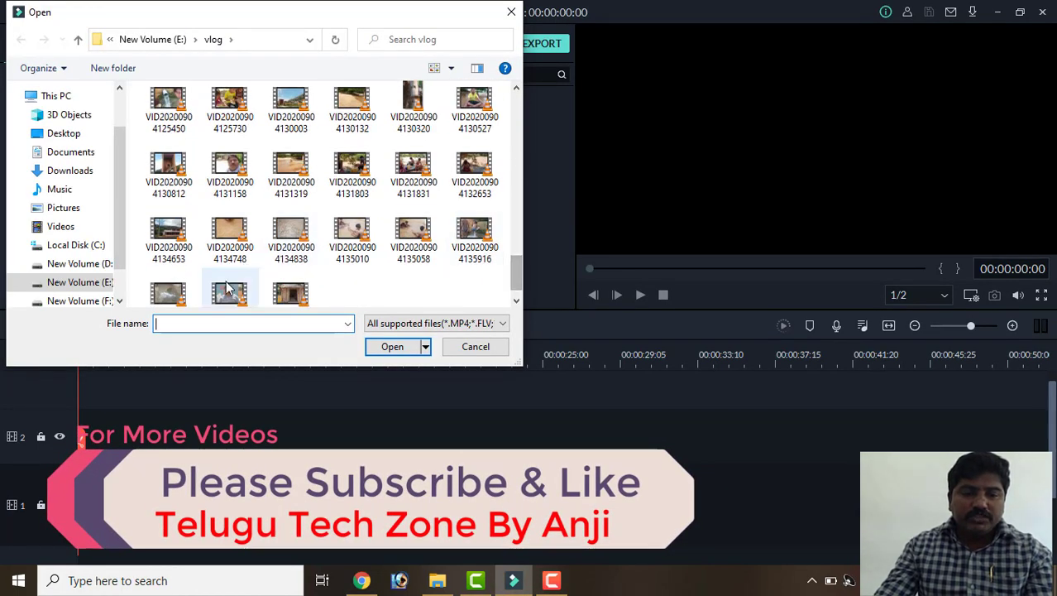
click(393, 347)
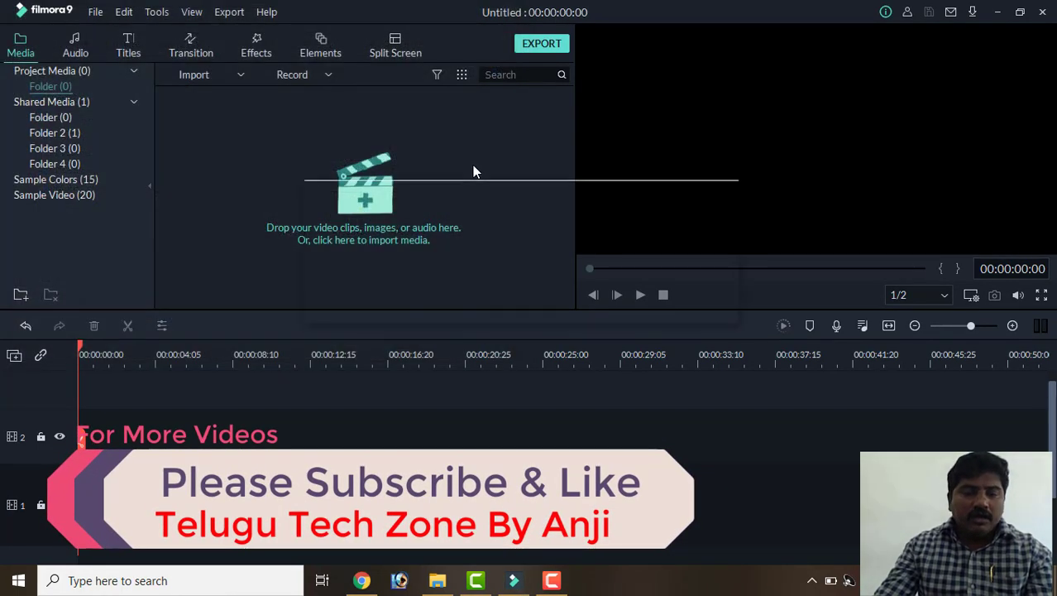
double_click(474, 165)
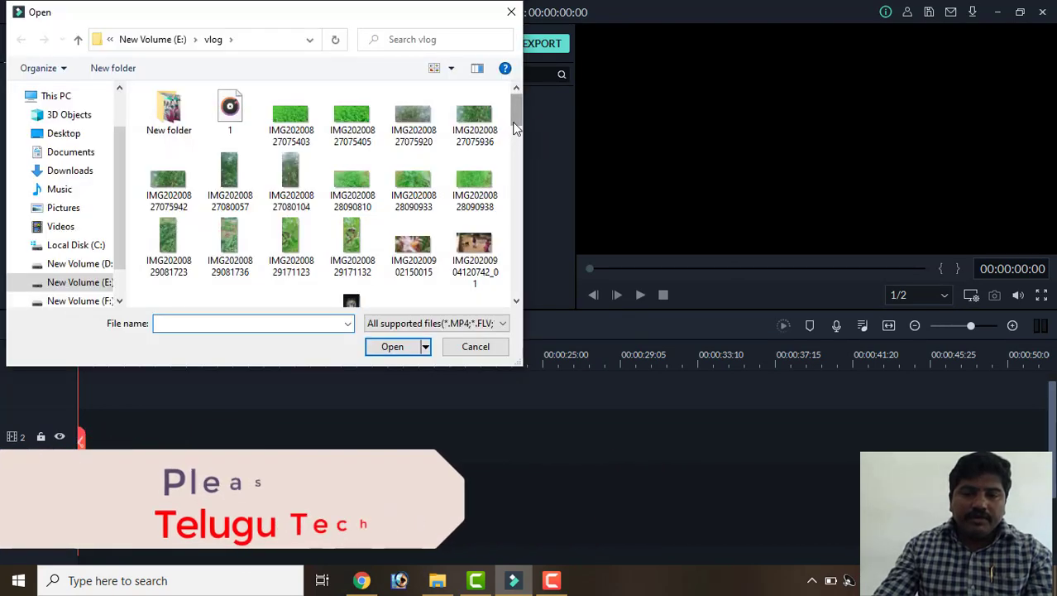
click(517, 163)
drag(516, 163, 514, 222)
click(424, 237)
click(386, 346)
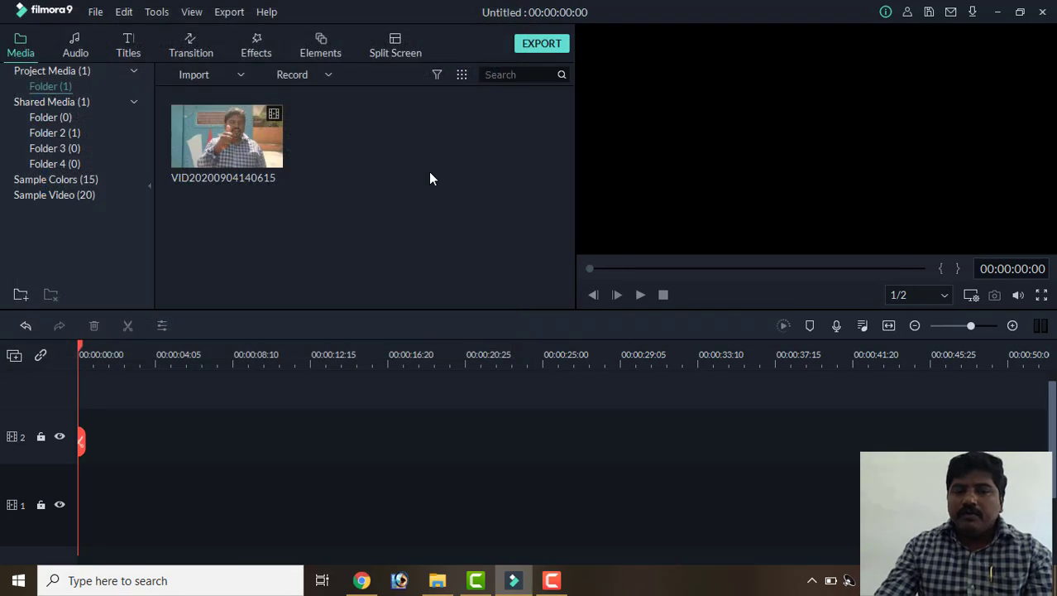
drag(269, 407, 79, 496)
click(160, 428)
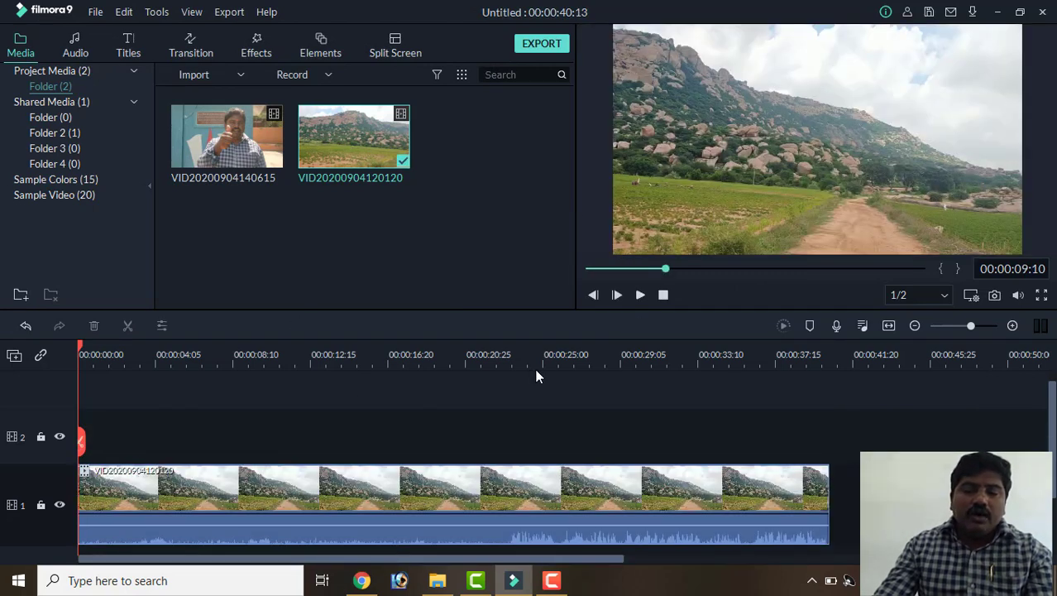
drag(405, 505, 397, 439)
key(ctrl+z)
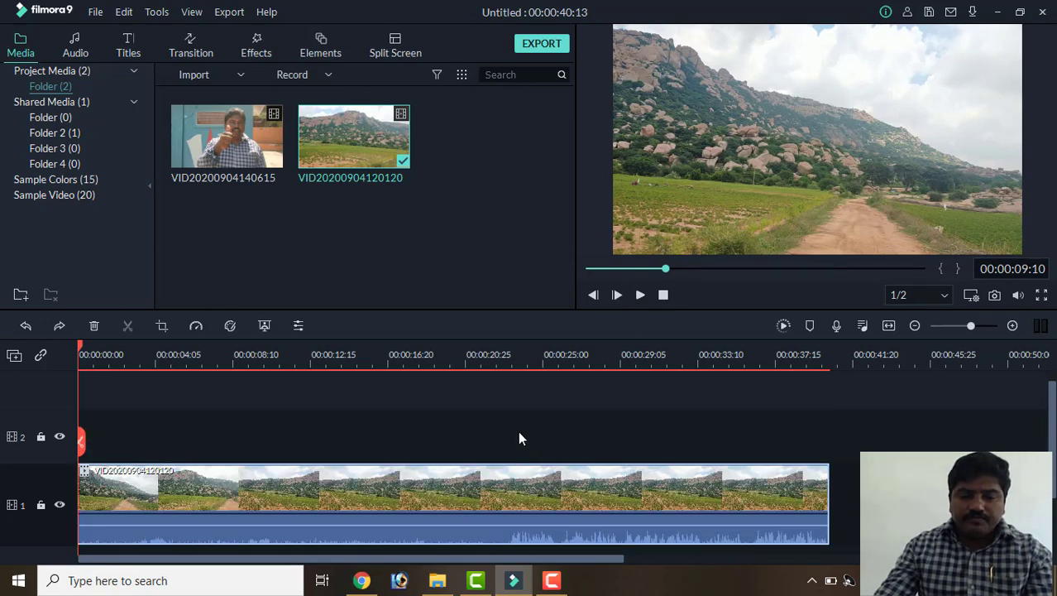
Step: Preview the opening of the clip on track 1 and split it at 00:00:03:07
click(642, 295)
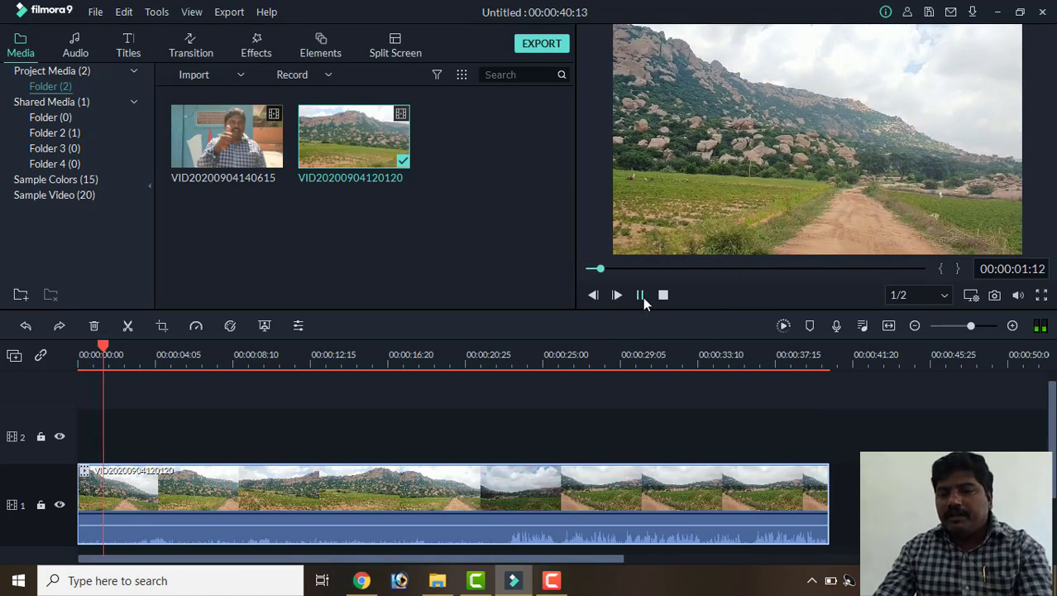
click(642, 296)
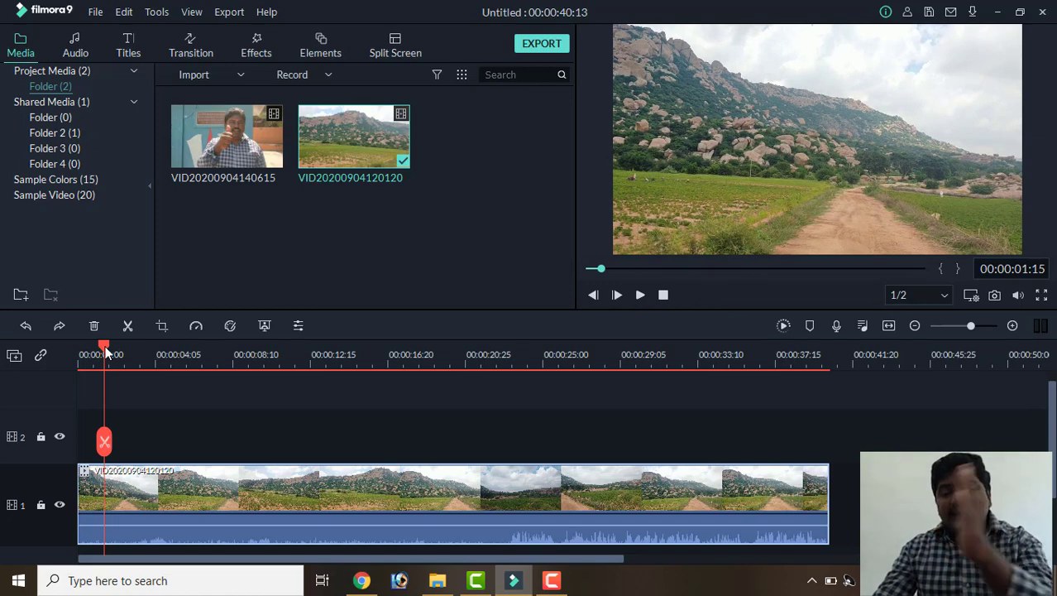
drag(107, 353, 139, 369)
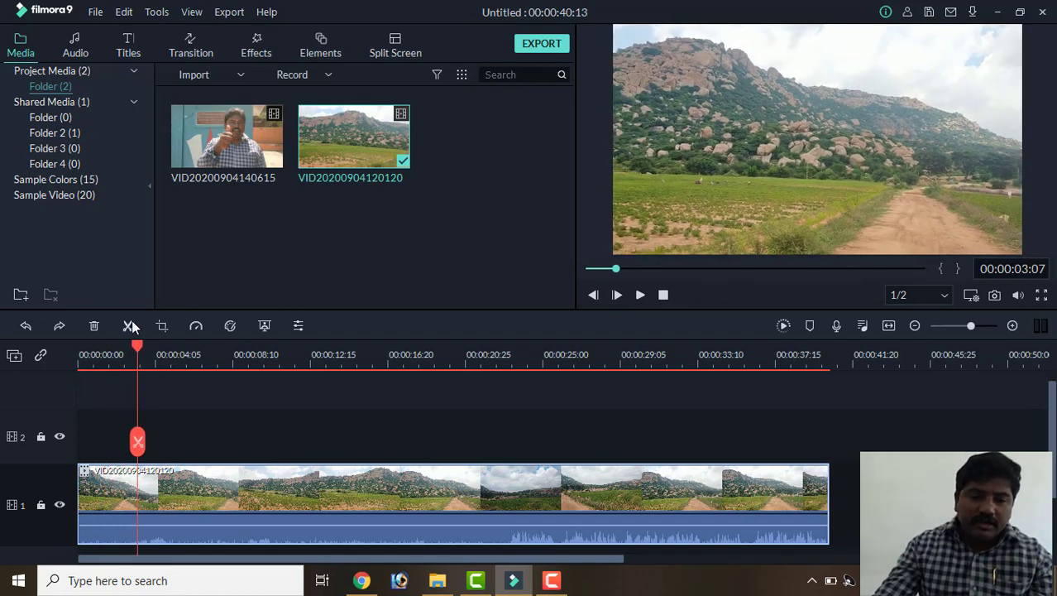
click(130, 325)
drag(171, 487, 207, 489)
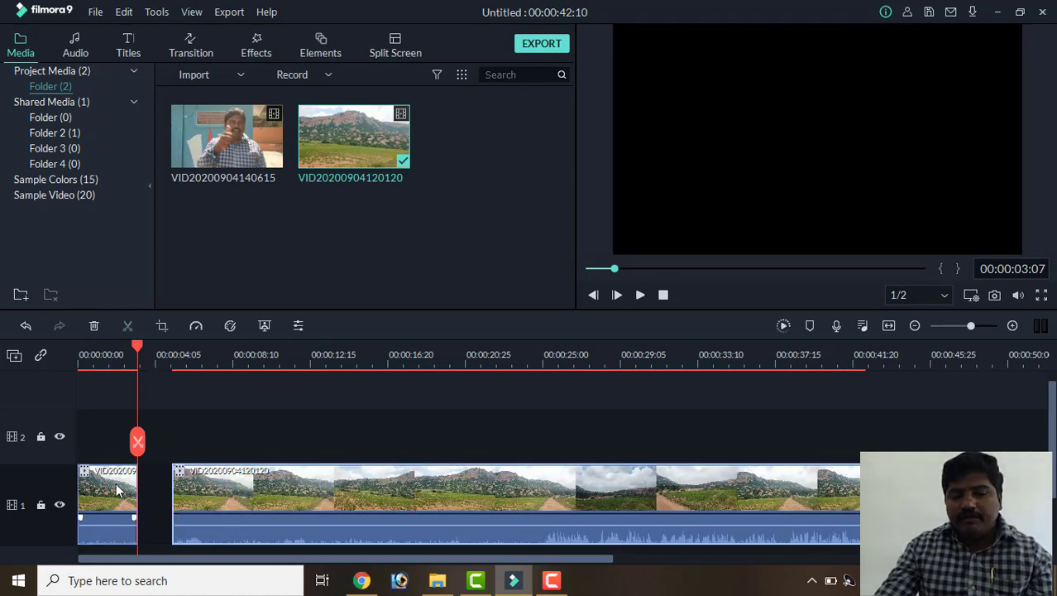
key(ctrl+z)
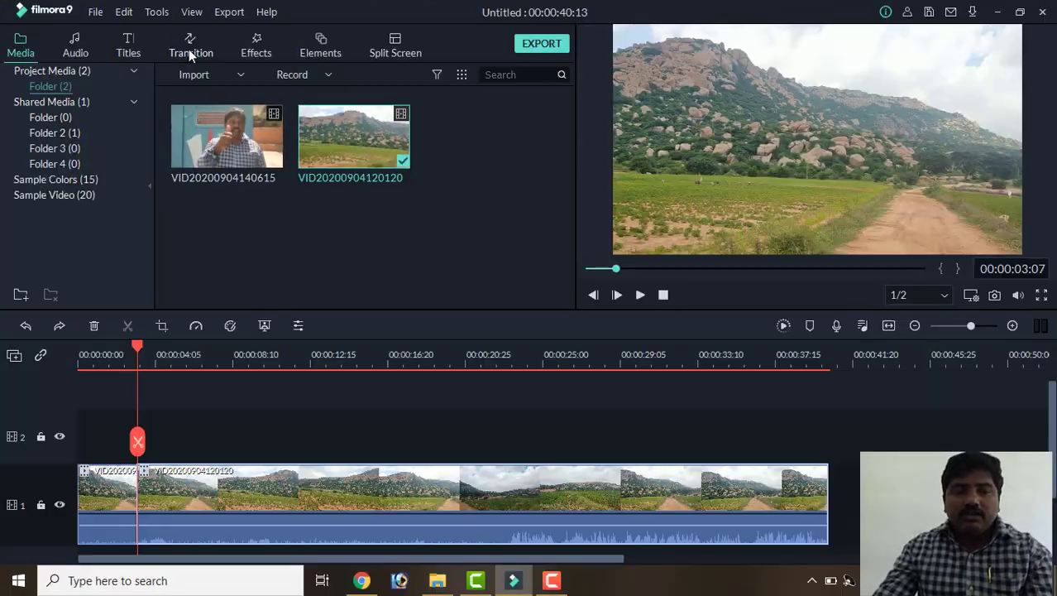
Step: Look through the transition categories from Basic, 3D and Ripple & Dissolve to Lifestyle, Slideshow, Linear and Plain Shape
click(190, 49)
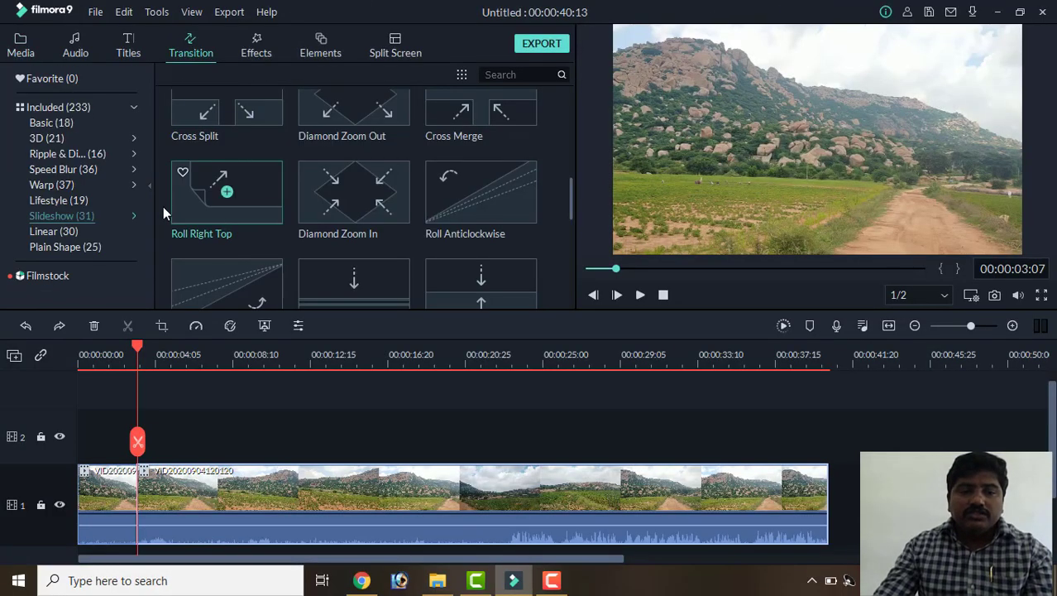
click(51, 124)
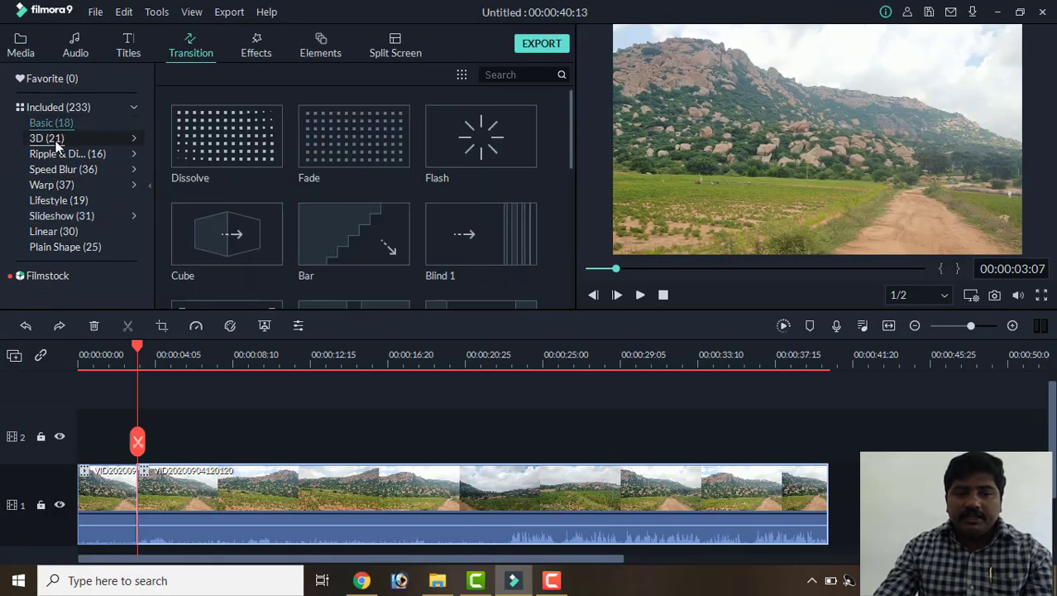
click(56, 141)
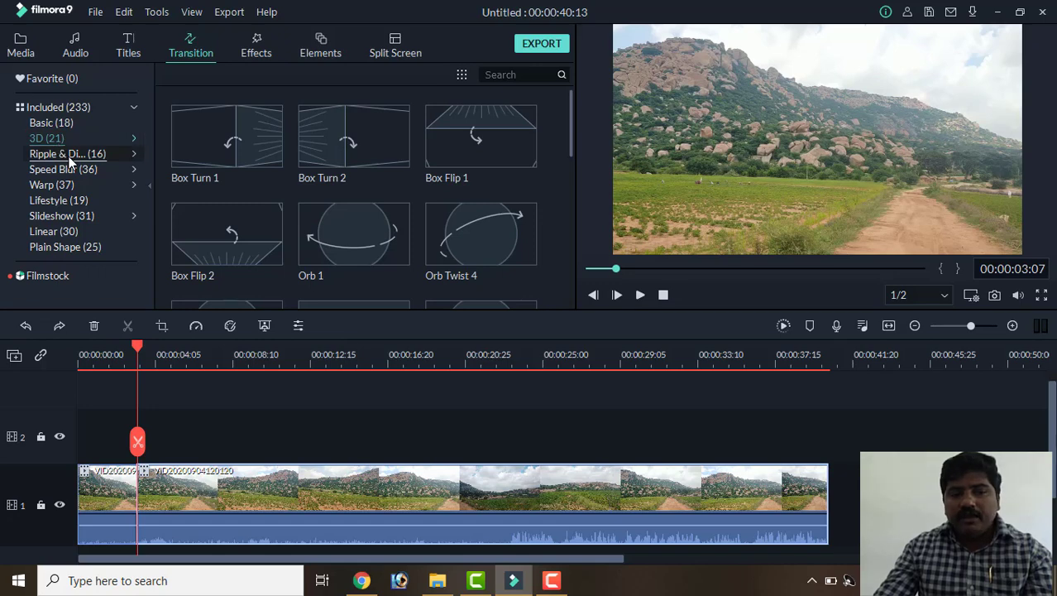
click(69, 156)
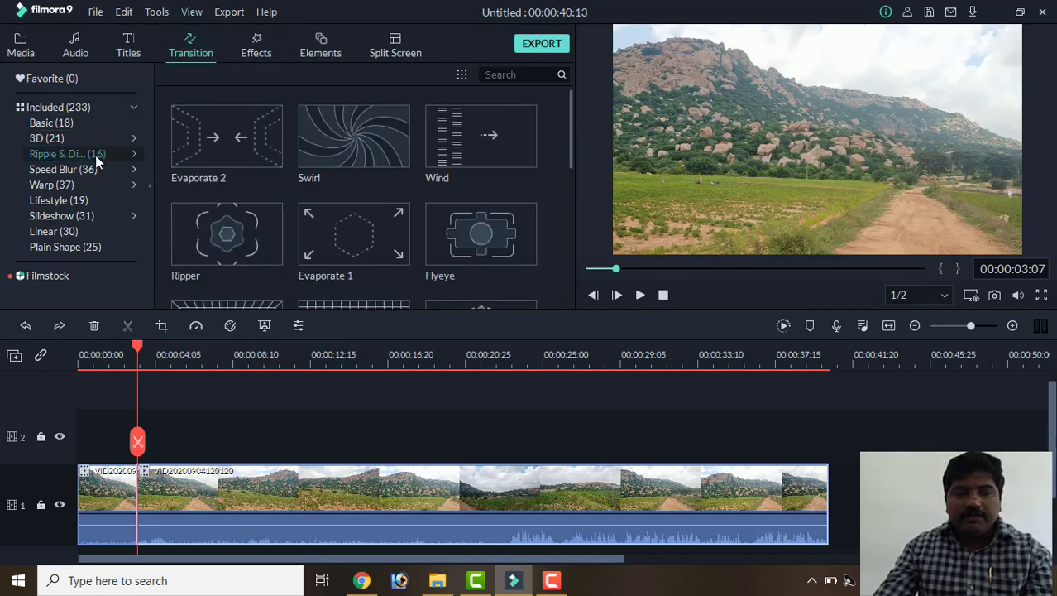
click(84, 167)
click(84, 186)
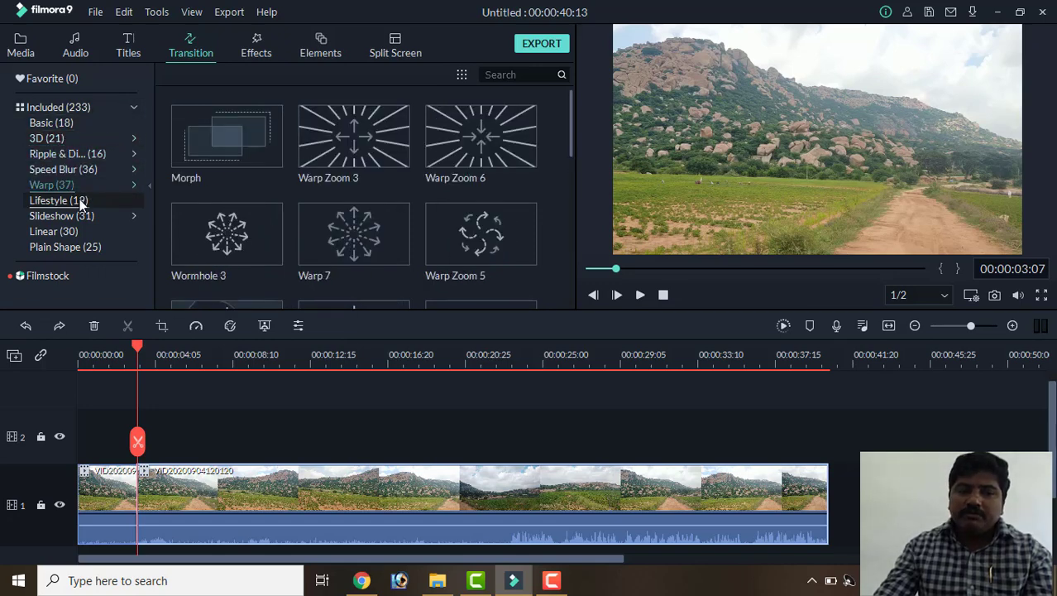
click(81, 201)
click(82, 215)
click(79, 231)
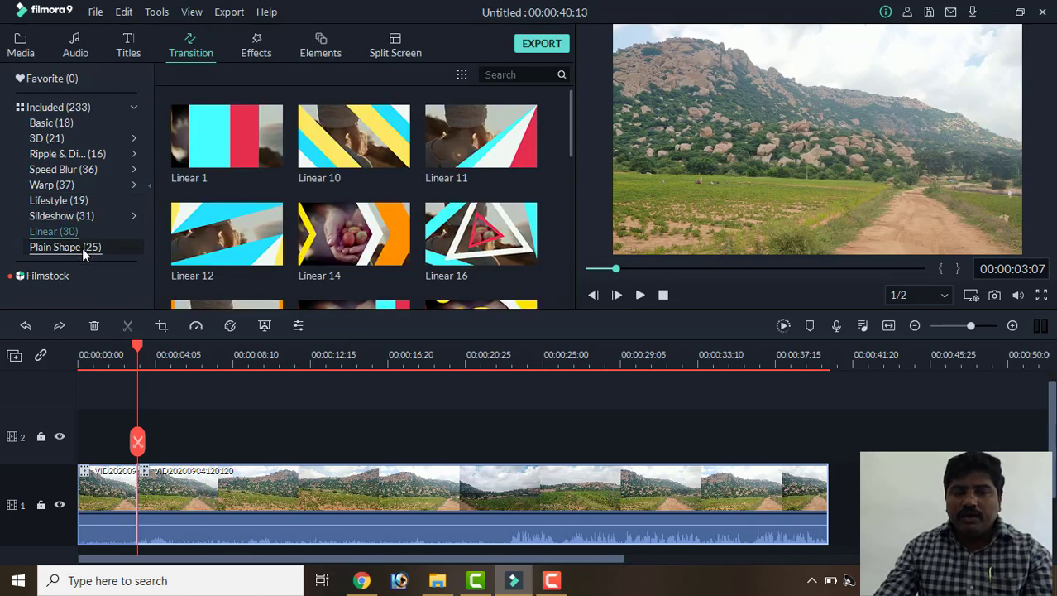
click(83, 248)
Step: Apply the Plain Shape 5 transition at the cut between the first two pieces on track 1
scroll(174, 239, down, 10)
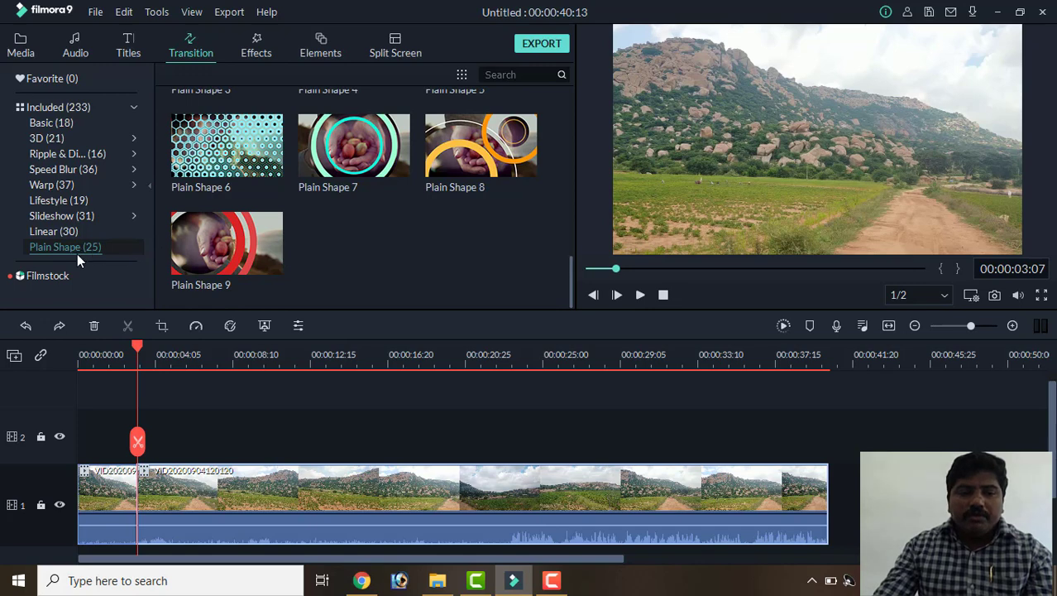
mouse_move(219, 259)
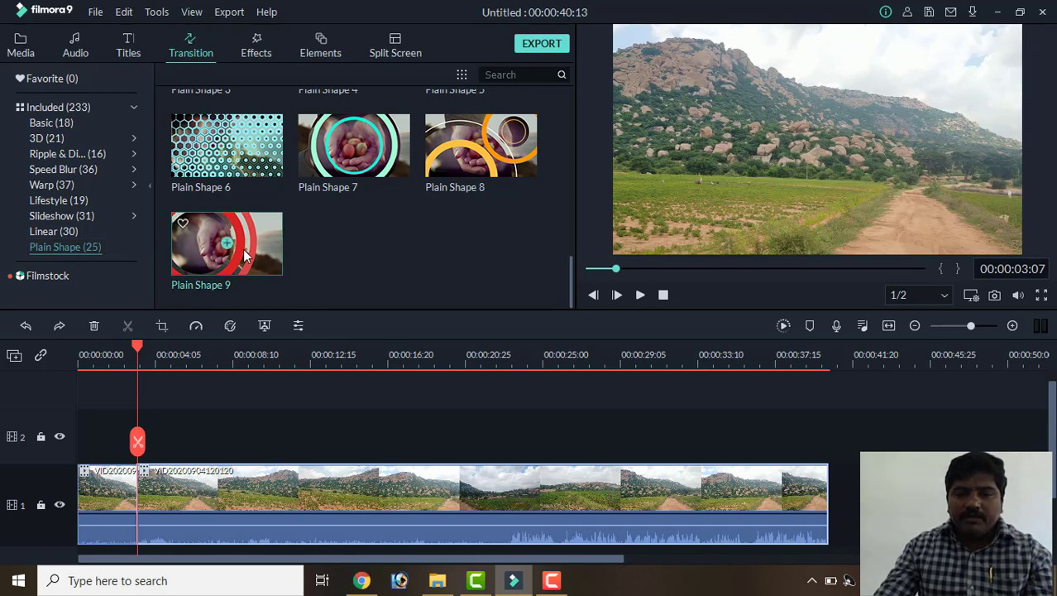
scroll(243, 249, up, 3)
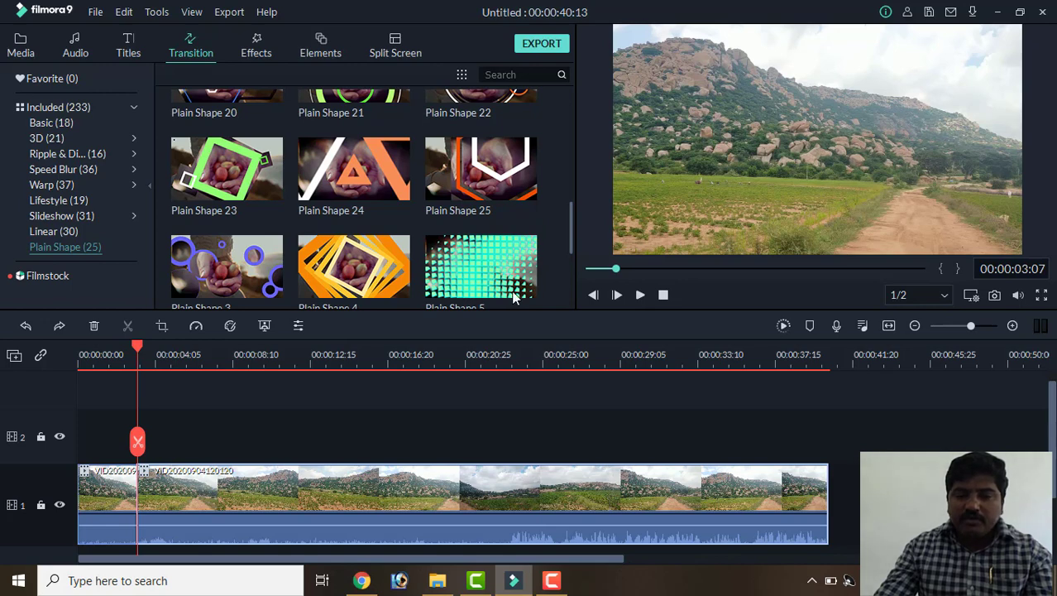
mouse_move(512, 255)
mouse_move(512, 254)
mouse_down()
mouse_move(489, 362)
mouse_move(455, 418)
mouse_up()
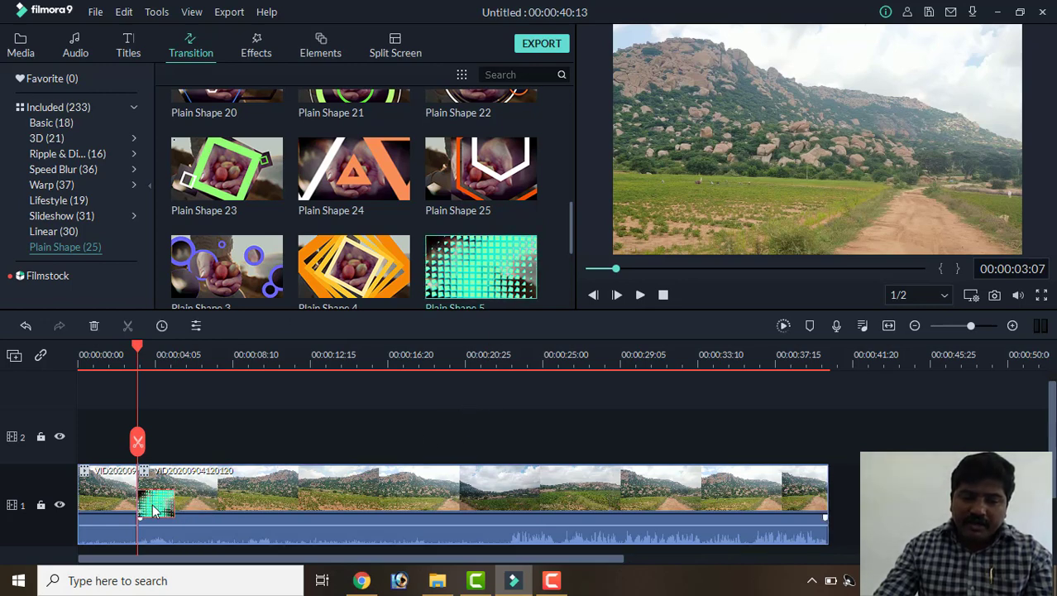
Step: Play the timeline from 00:00:02:01 to preview the Plain Shape 5 transition
drag(138, 347, 115, 348)
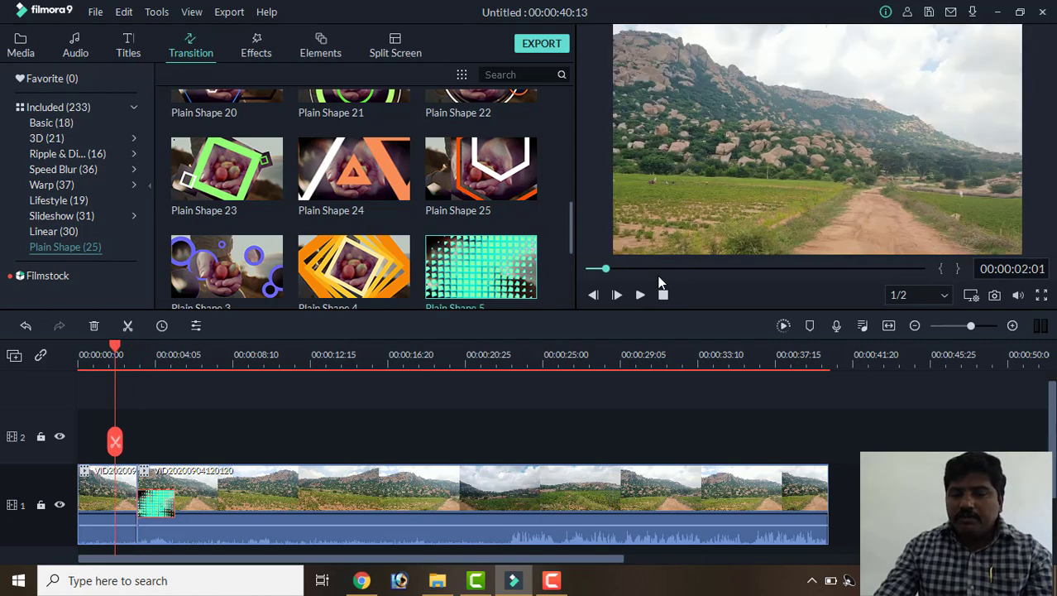
click(641, 295)
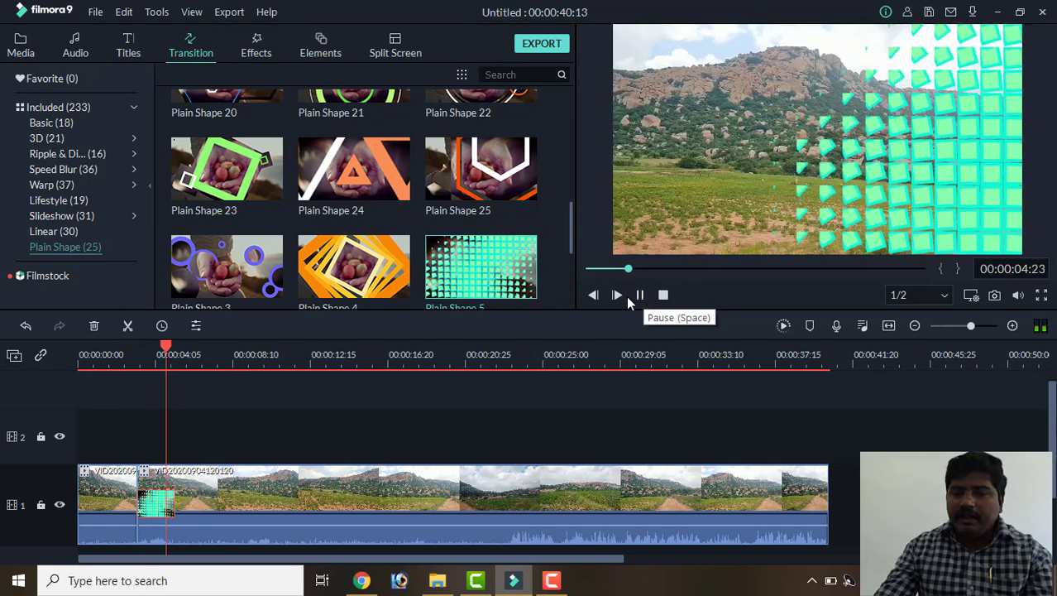
click(639, 295)
Step: Split the longer remaining piece on track 1 at 00:00:08:21
click(277, 484)
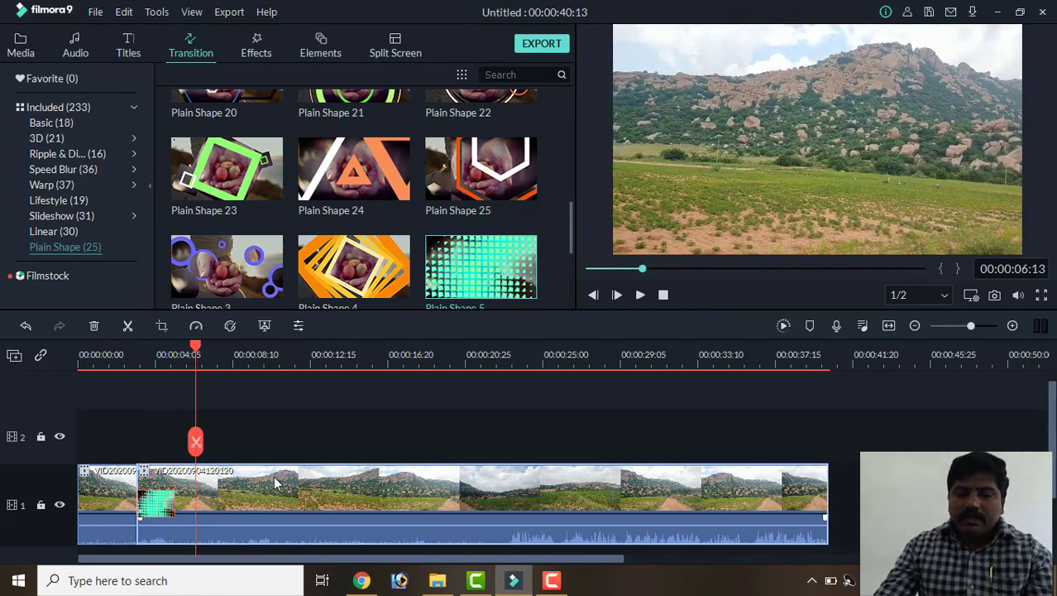
drag(183, 355, 240, 370)
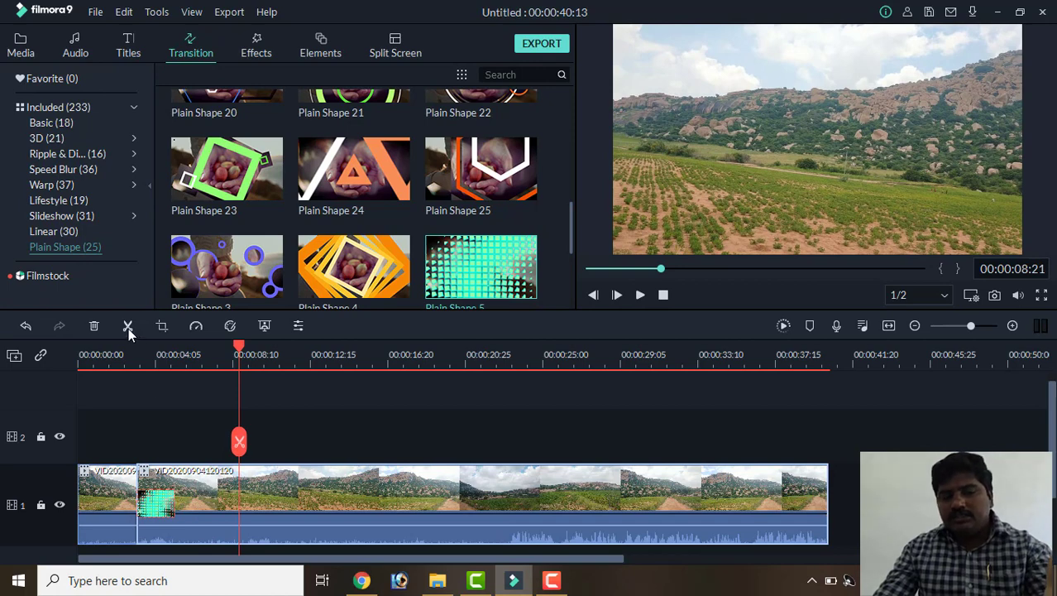
click(239, 442)
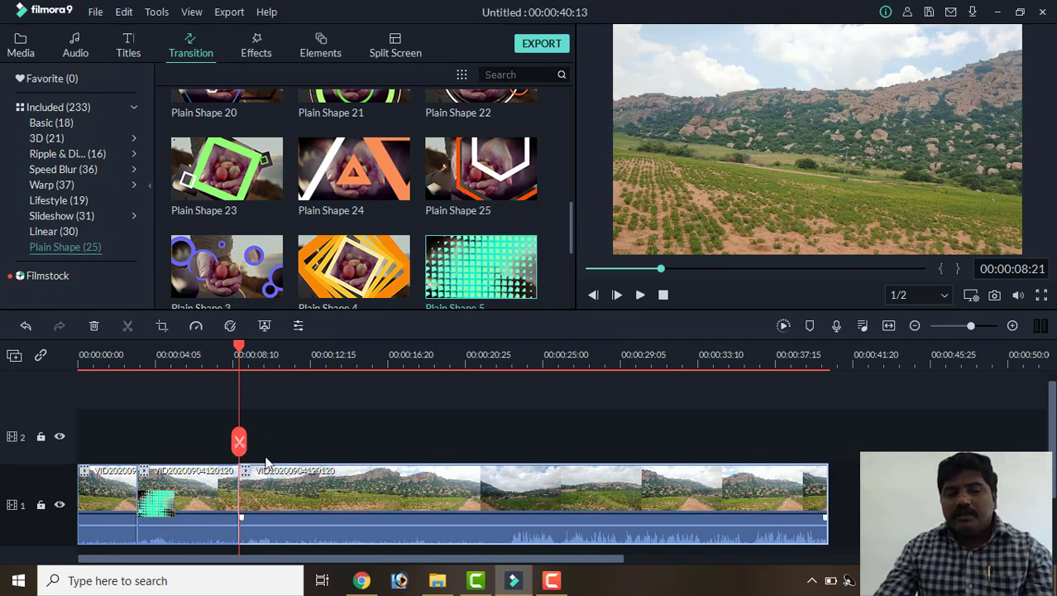
Step: Browse the Linear, Slideshow and Lifestyle transitions and apply Grid Zoom Out at the second cut on track 1
click(65, 232)
scroll(373, 223, down, 8)
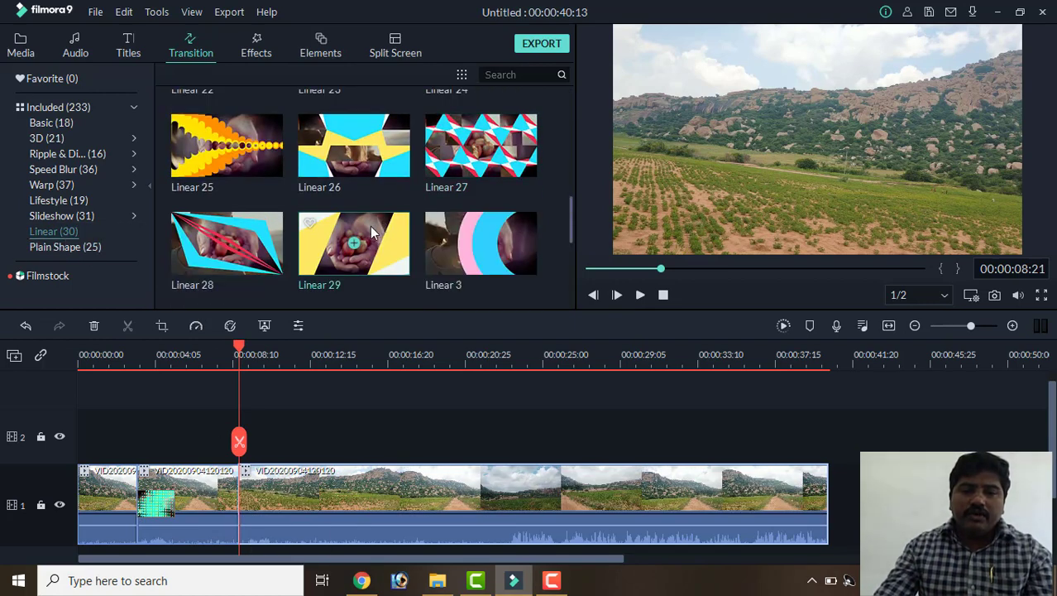
scroll(370, 226, down, 5)
key(Up)
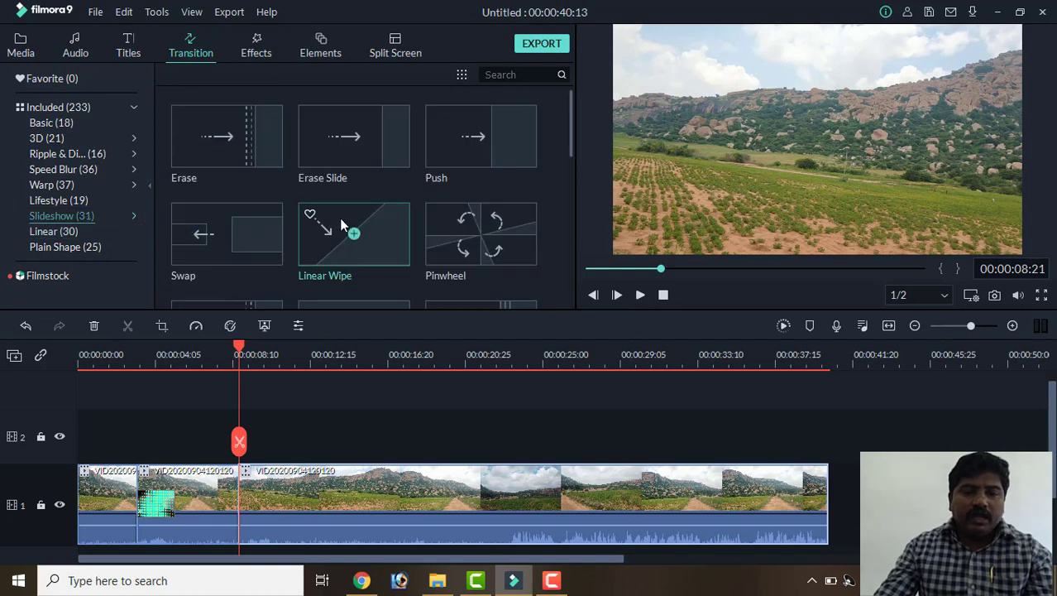
scroll(346, 232, down, 7)
scroll(348, 257, down, 2)
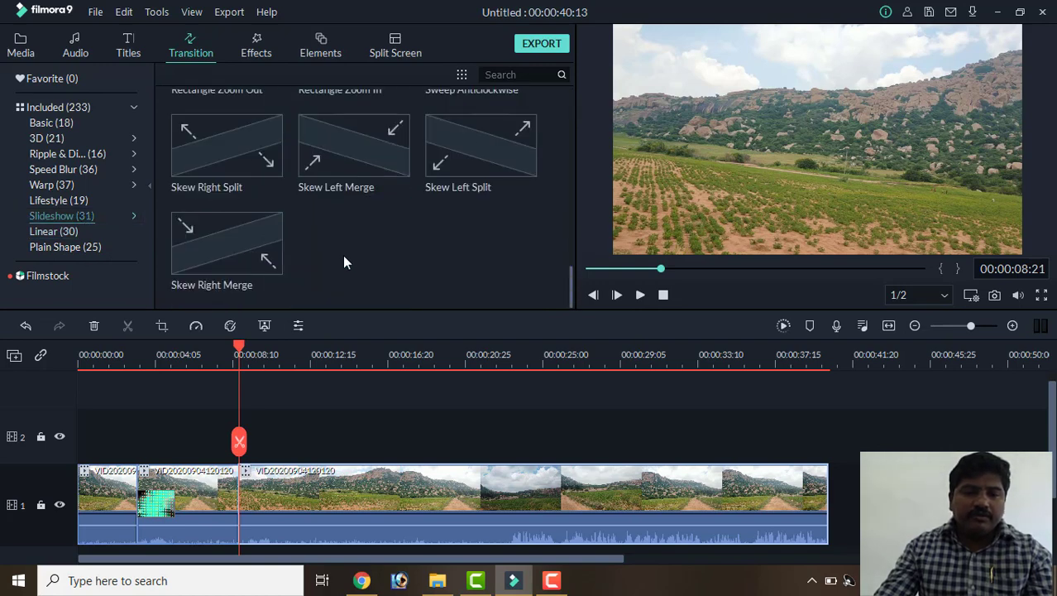
click(61, 204)
scroll(369, 234, down, 5)
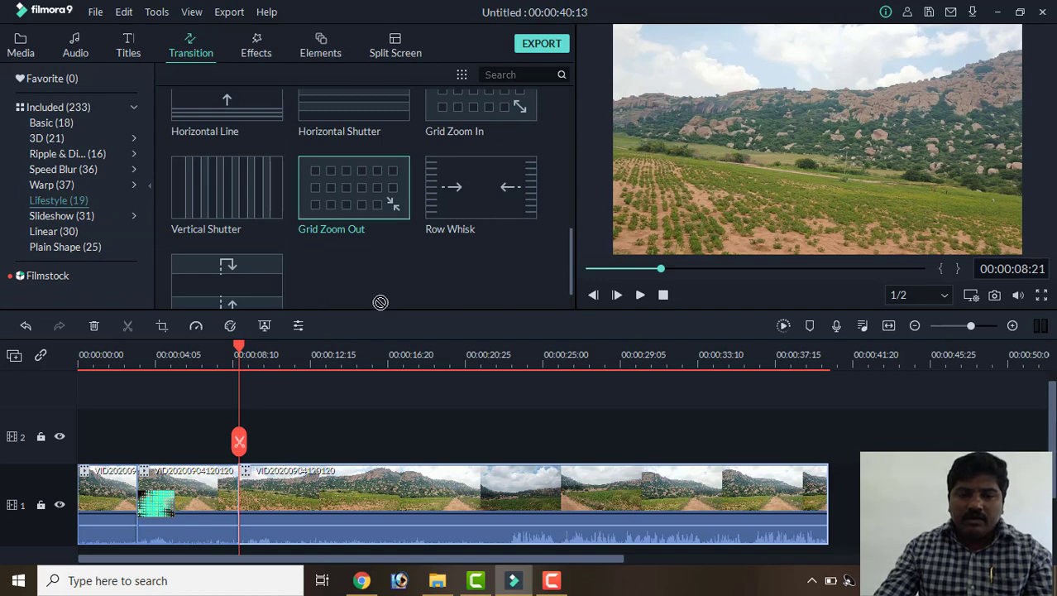
drag(381, 302, 312, 476)
Step: Play the timeline from 00:00:08:02 to preview the Grid Zoom Out transition
drag(238, 364, 225, 364)
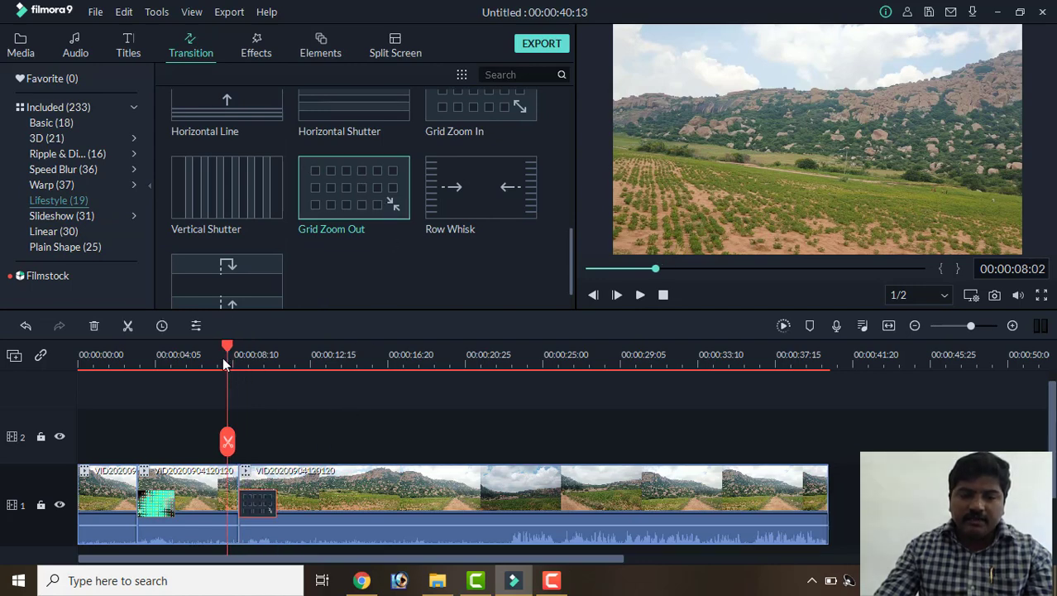
click(639, 295)
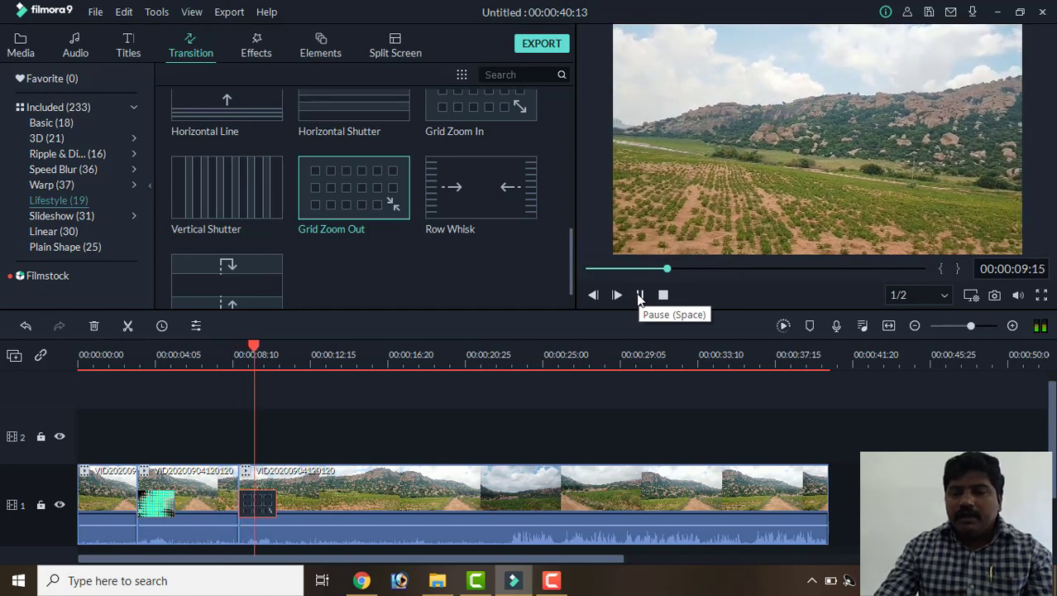
click(639, 295)
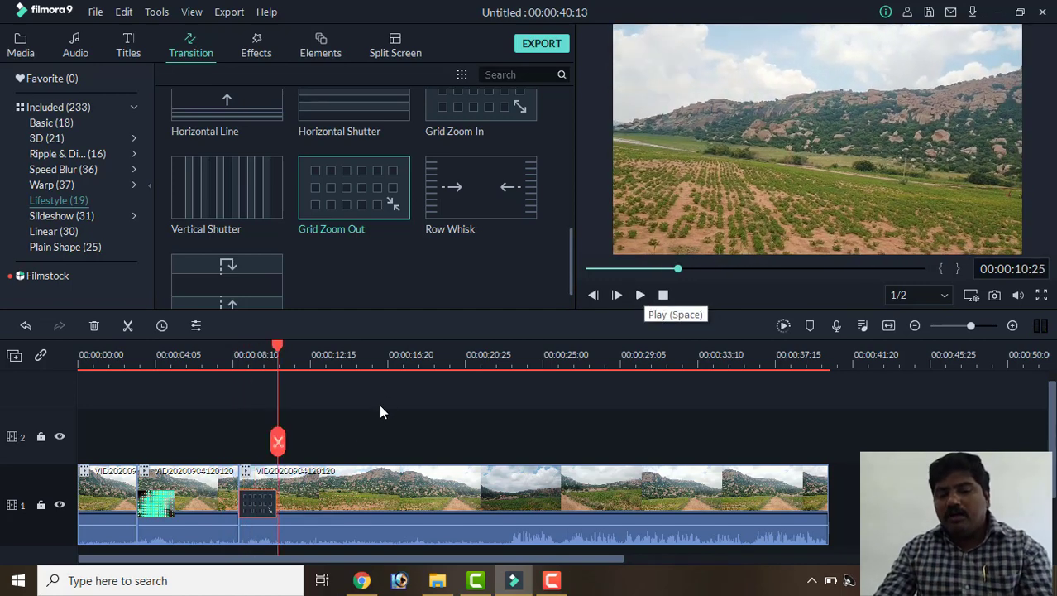
Step: Replace the Grid Zoom Out transition at the second cut on track 1 with the Morph transition from the Warp category
right_click(256, 507)
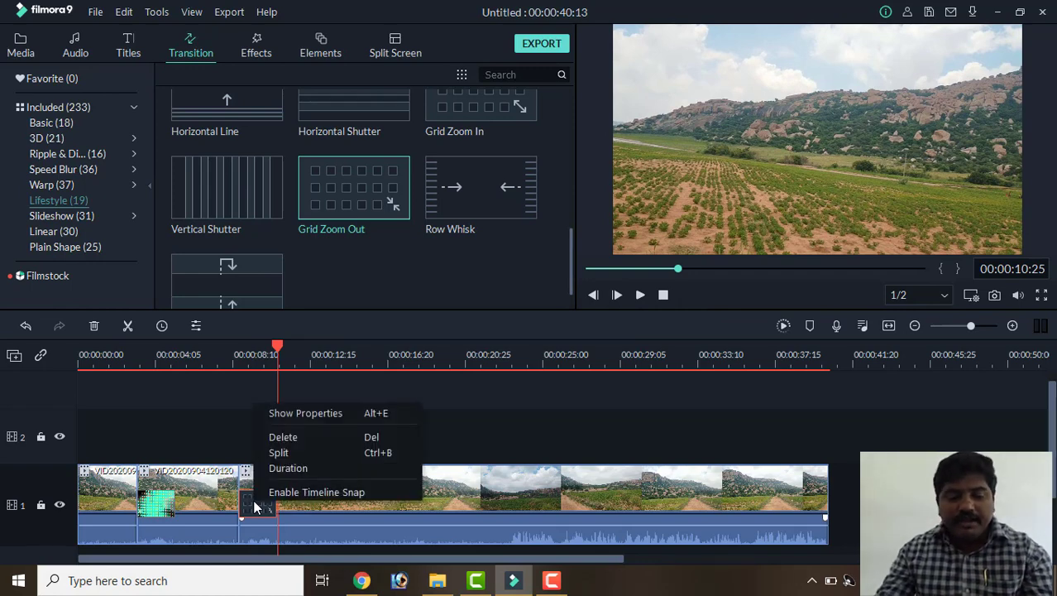
click(295, 439)
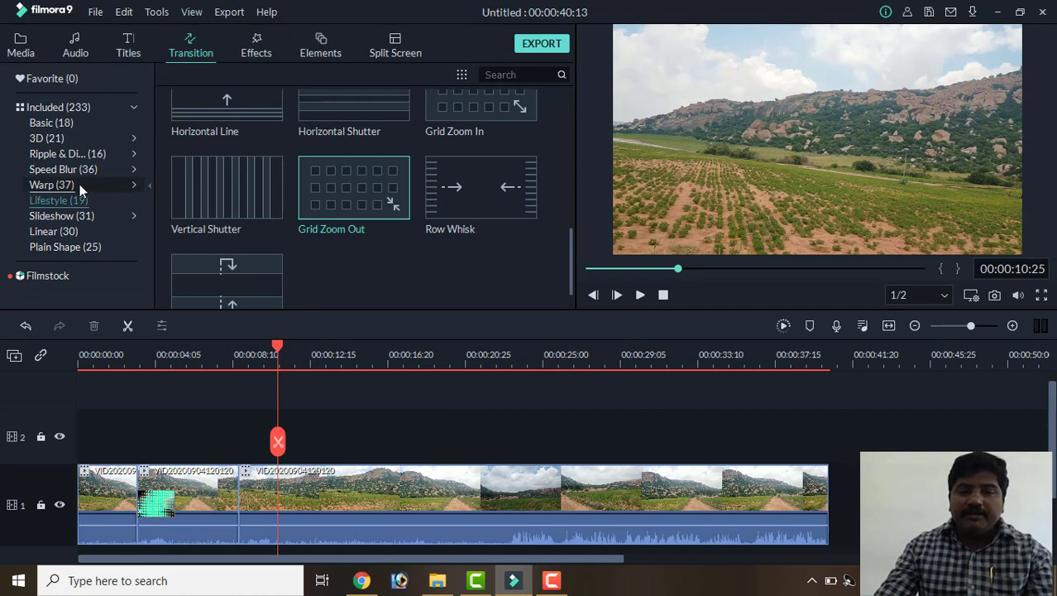
click(55, 188)
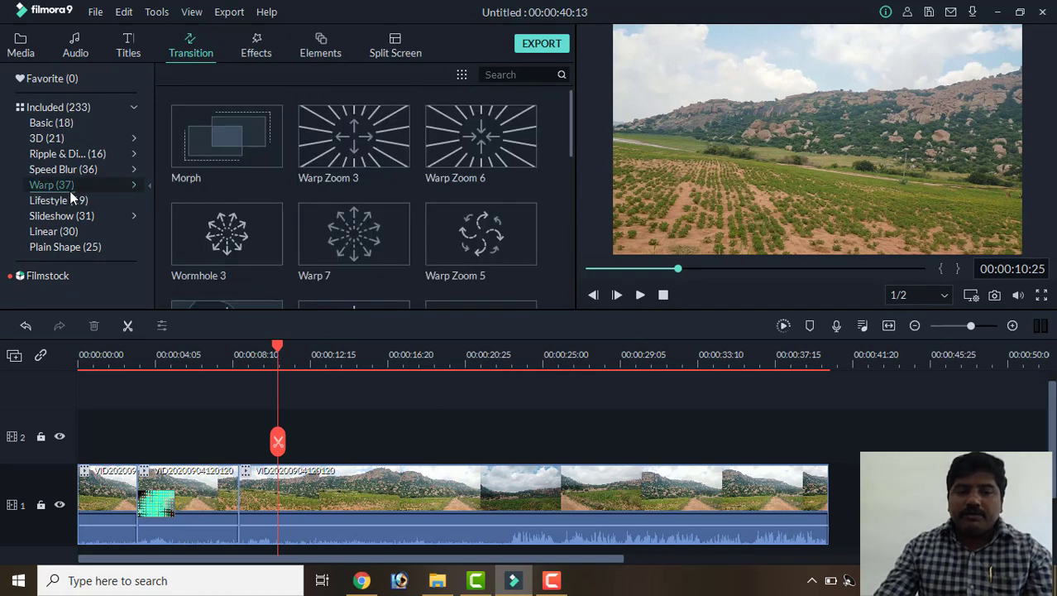
drag(256, 137, 275, 484)
Step: Play the timeline from 00:00:06:27 to preview the Morph transition, pausing after the second cut
drag(266, 370, 205, 426)
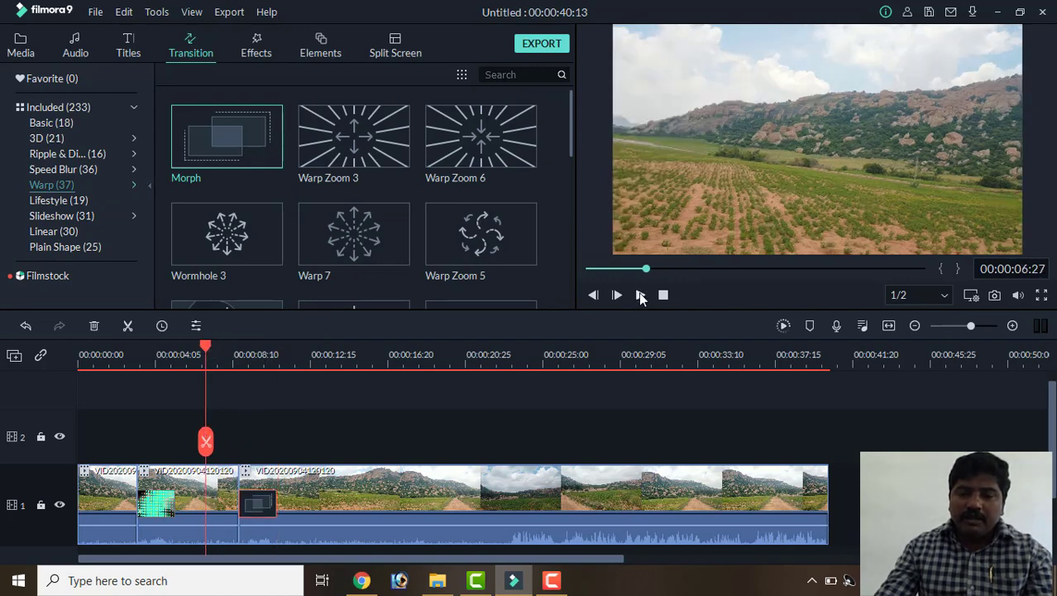
click(641, 295)
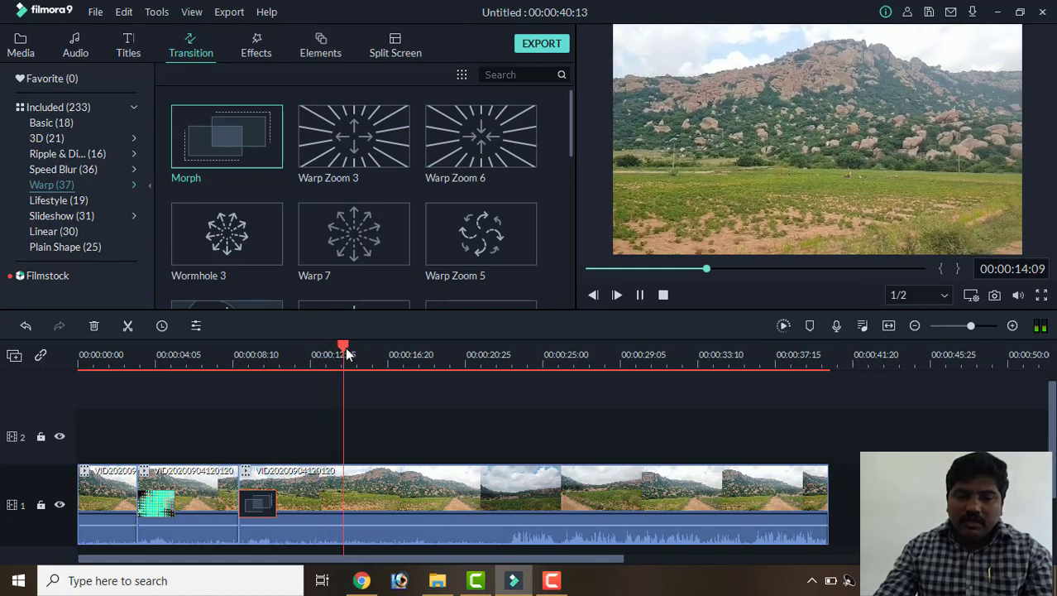
drag(347, 354, 363, 369)
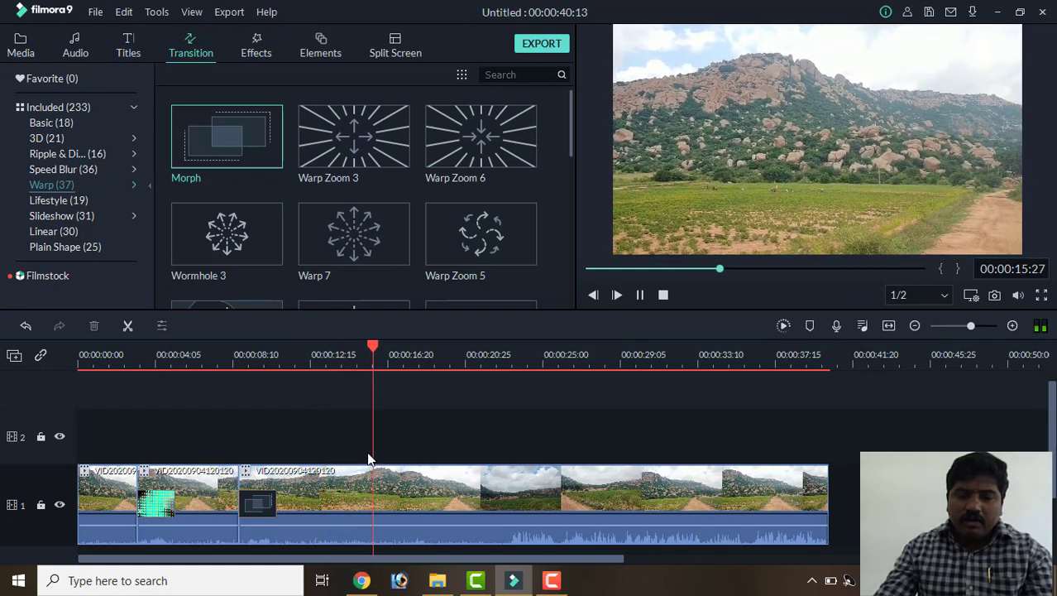
click(640, 294)
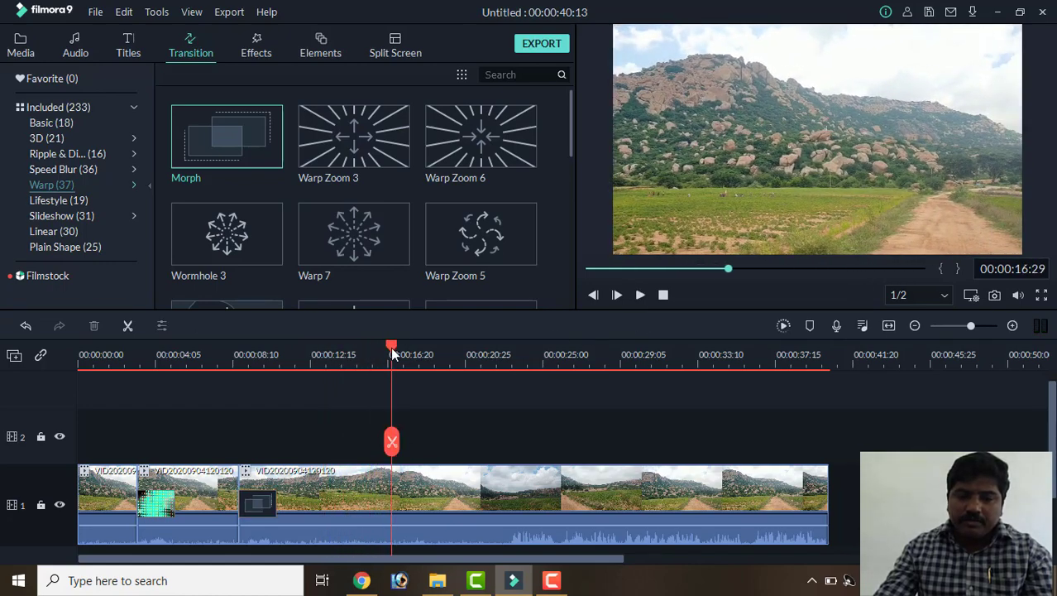
Step: Split the last piece on track 1 at 00:00:15:06
drag(394, 355, 359, 356)
click(360, 441)
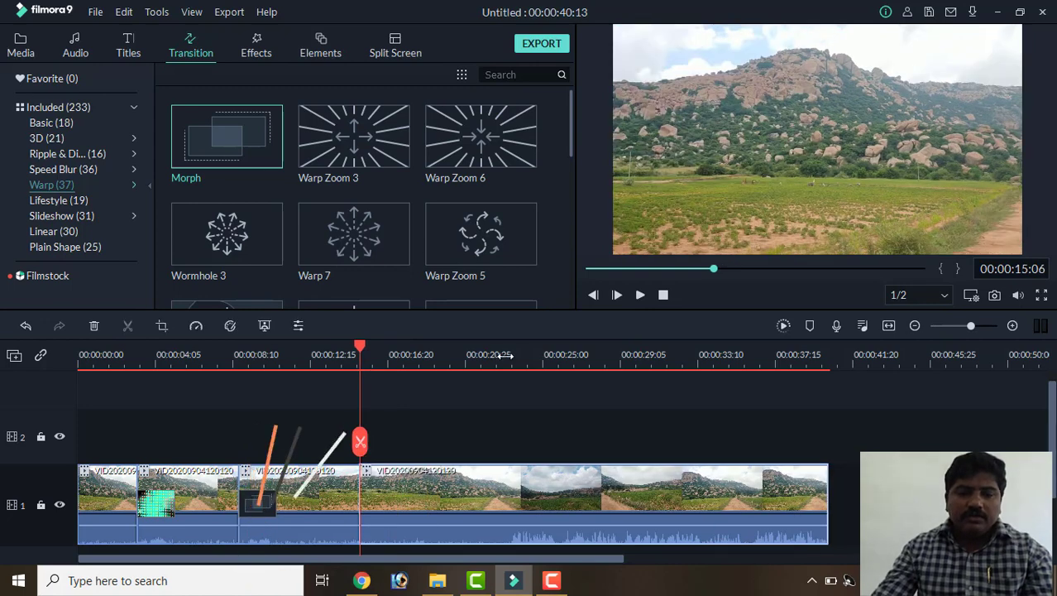
Step: Find Cross Zoom among the Warp transitions and apply it across the third cut on track 1
scroll(378, 246, down, 10)
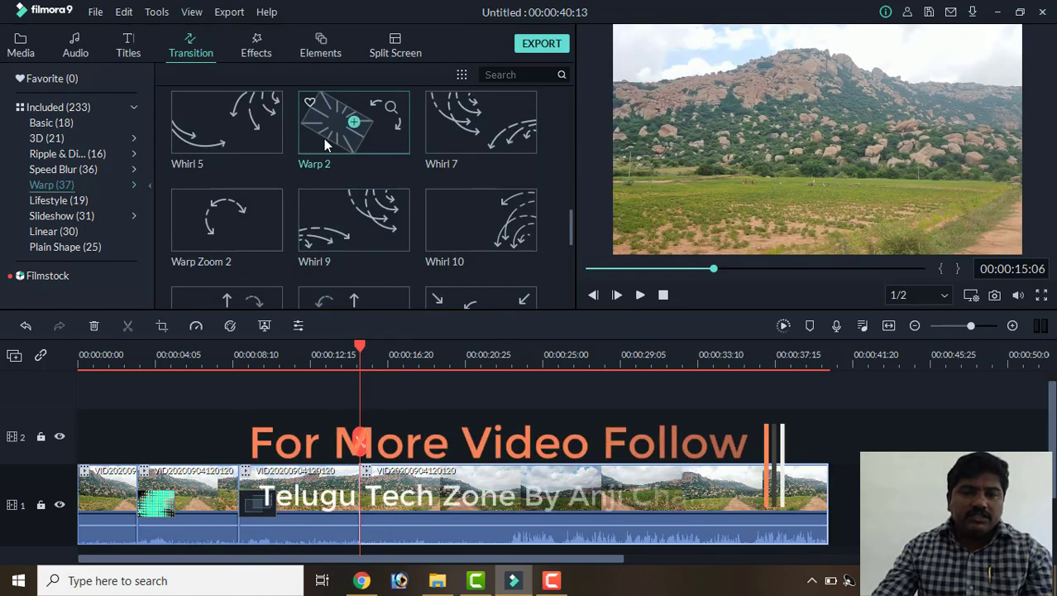
scroll(324, 138, down, 3)
scroll(328, 148, down, 3)
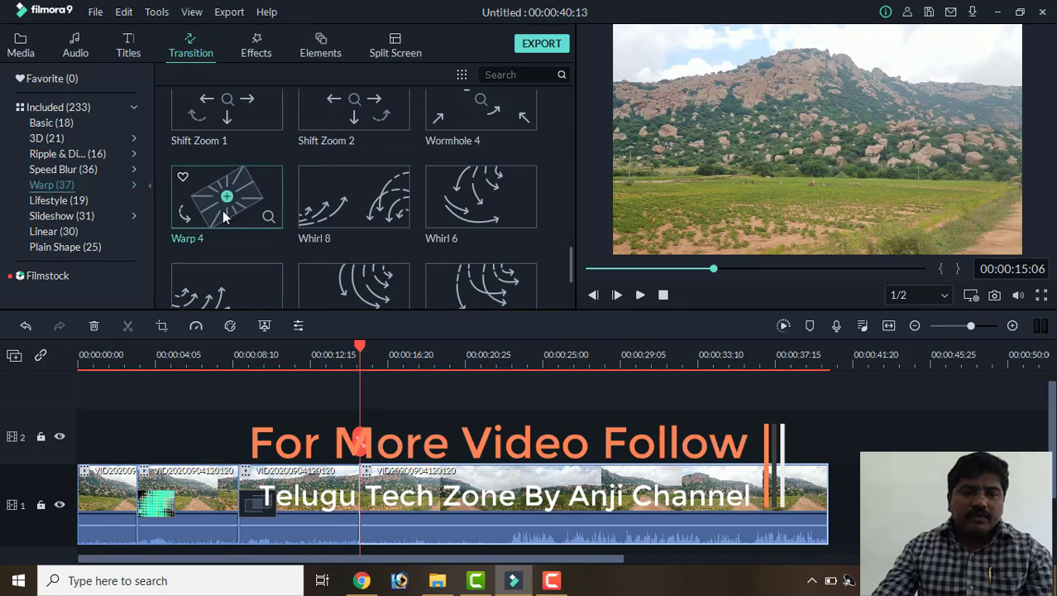
scroll(222, 210, down, 3)
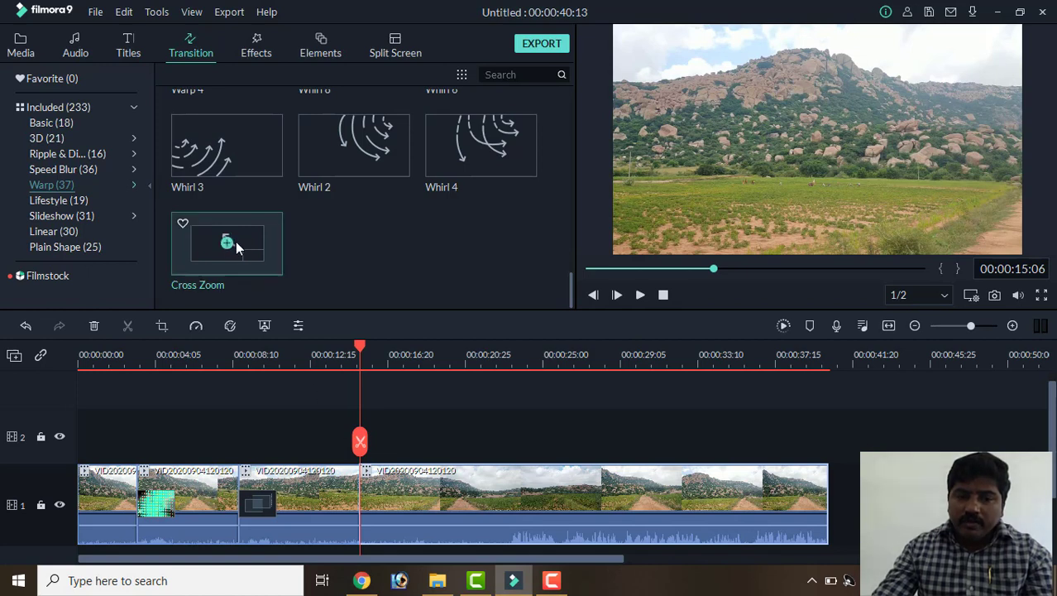
drag(236, 242, 318, 508)
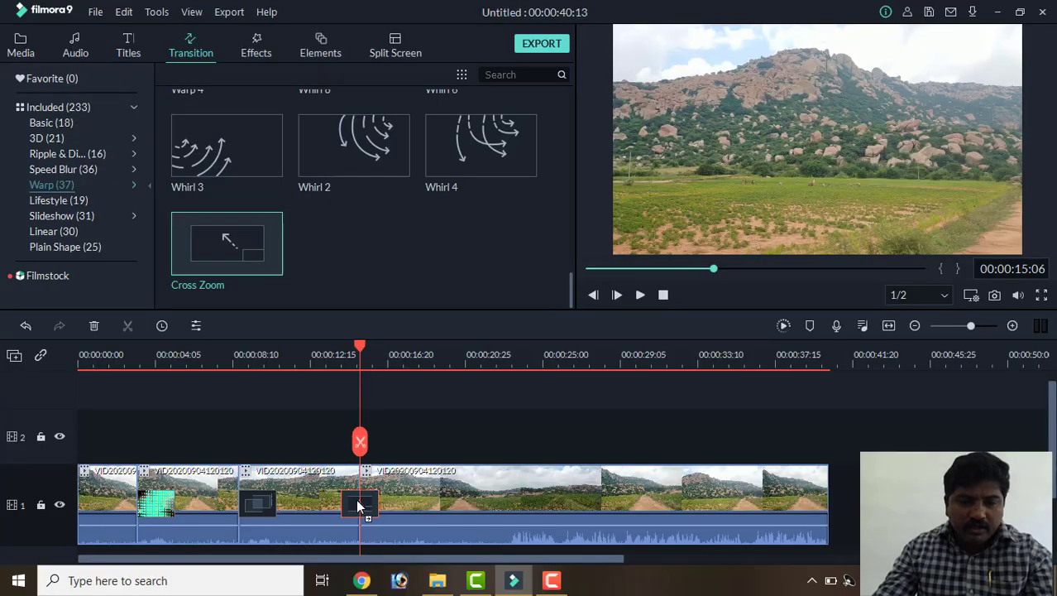
Step: Play the timeline from 00:00:13:16 to preview the Cross Zoom transition across the third cut
drag(357, 351, 330, 385)
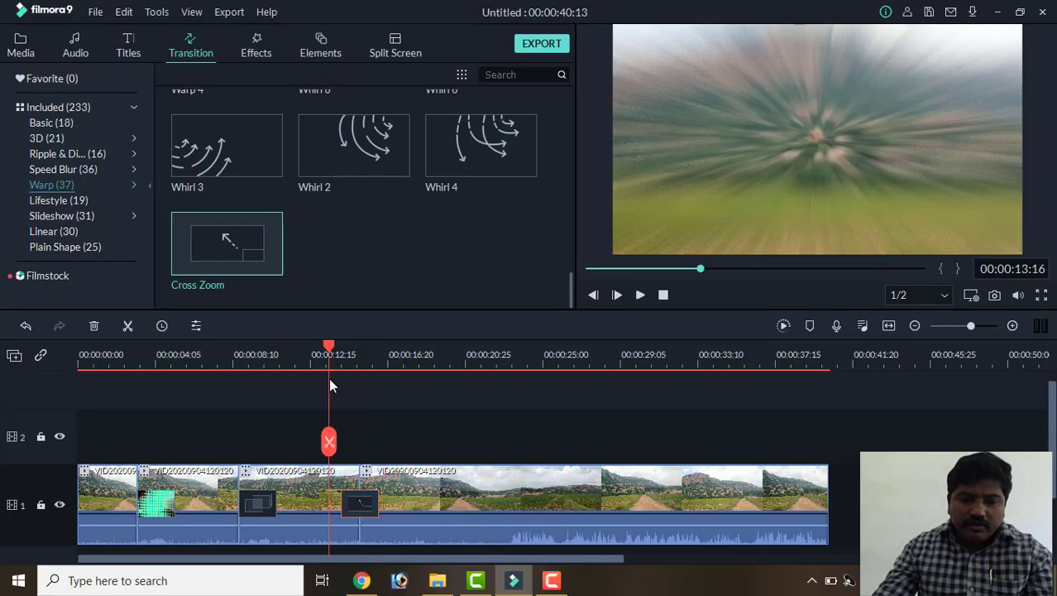
click(640, 294)
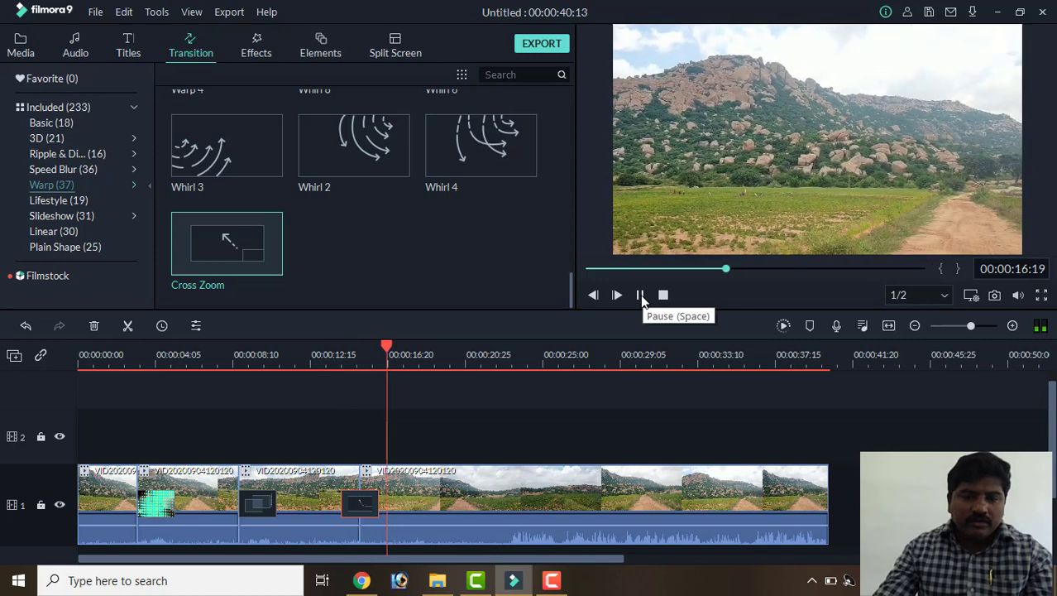
click(641, 298)
Step: Delete the Cross Zoom transition and reapply it at the start of the piece after the third cut
right_click(364, 500)
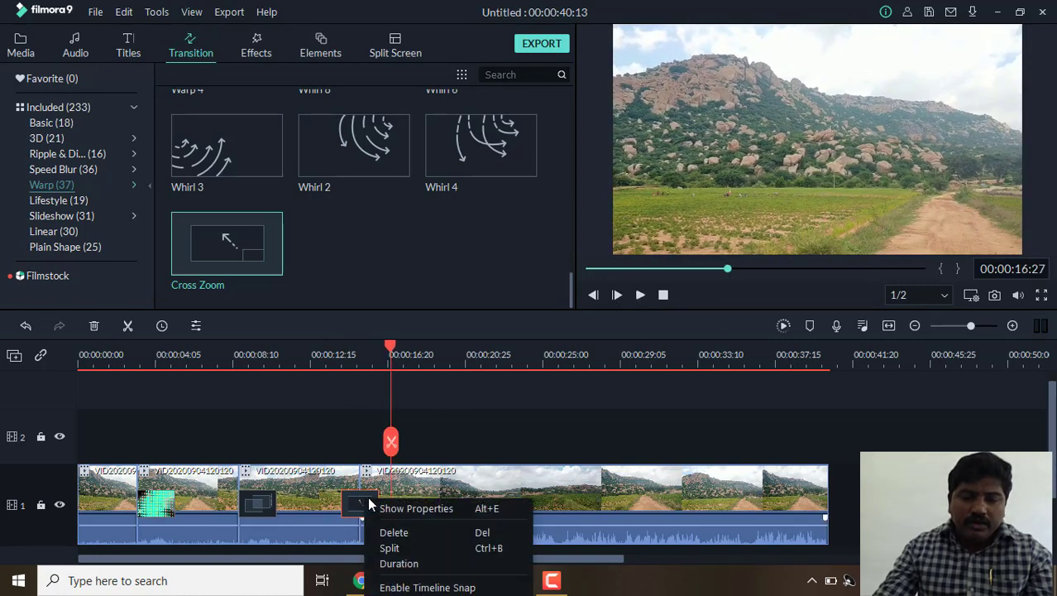
click(388, 531)
drag(354, 409, 378, 500)
Step: Play the timeline from 00:00:14:01 to preview the repositioned Cross Zoom transition
click(338, 354)
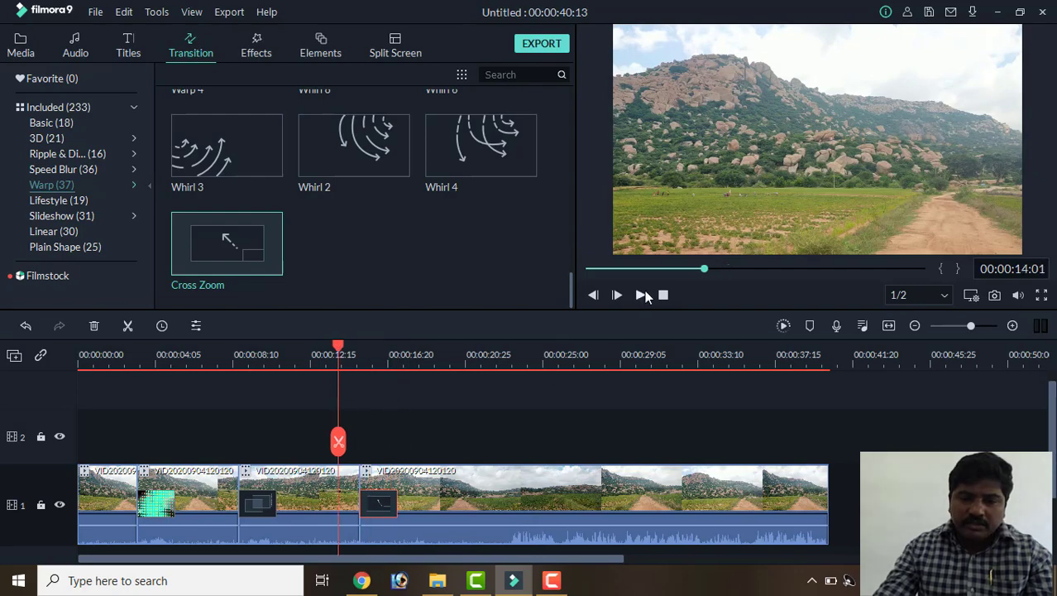
click(643, 295)
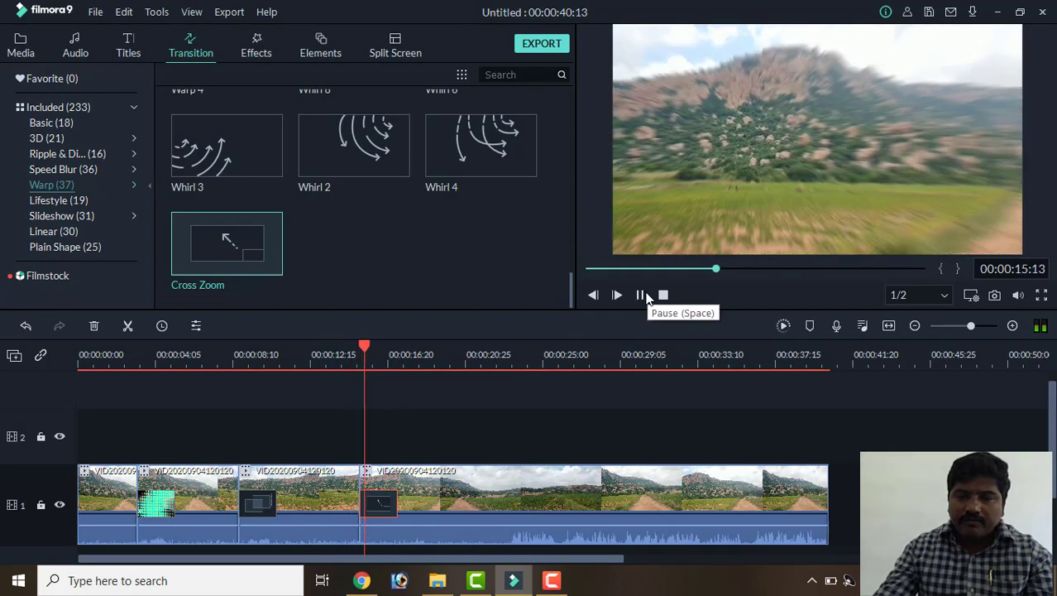
click(642, 295)
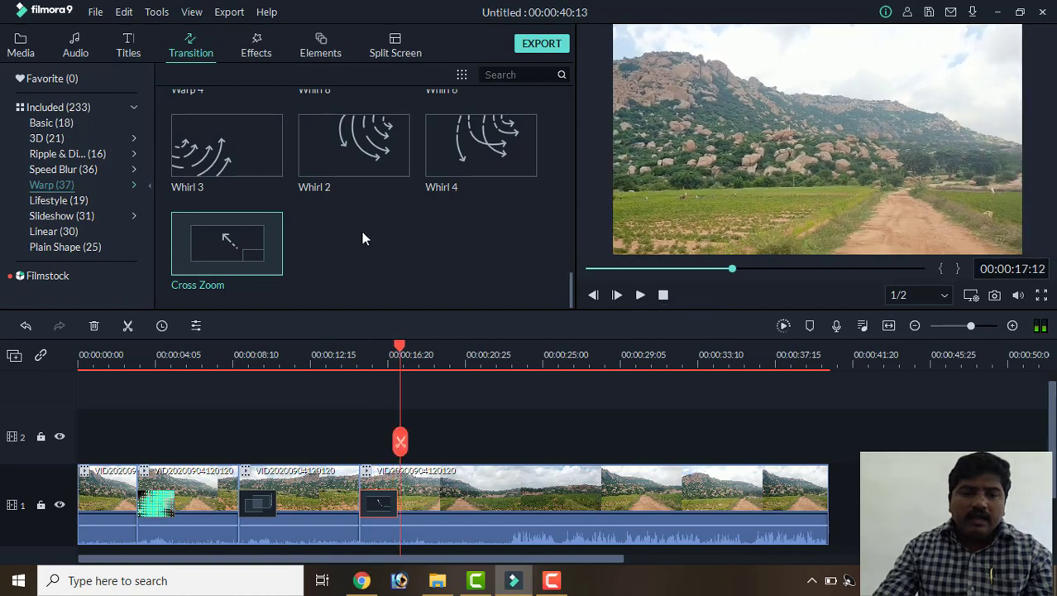
Step: Split the last piece on track 1 at 00:00:21:27 and apply the Wind transition from the Ripple & Dissolve category after the new cut
scroll(220, 213, up, 10)
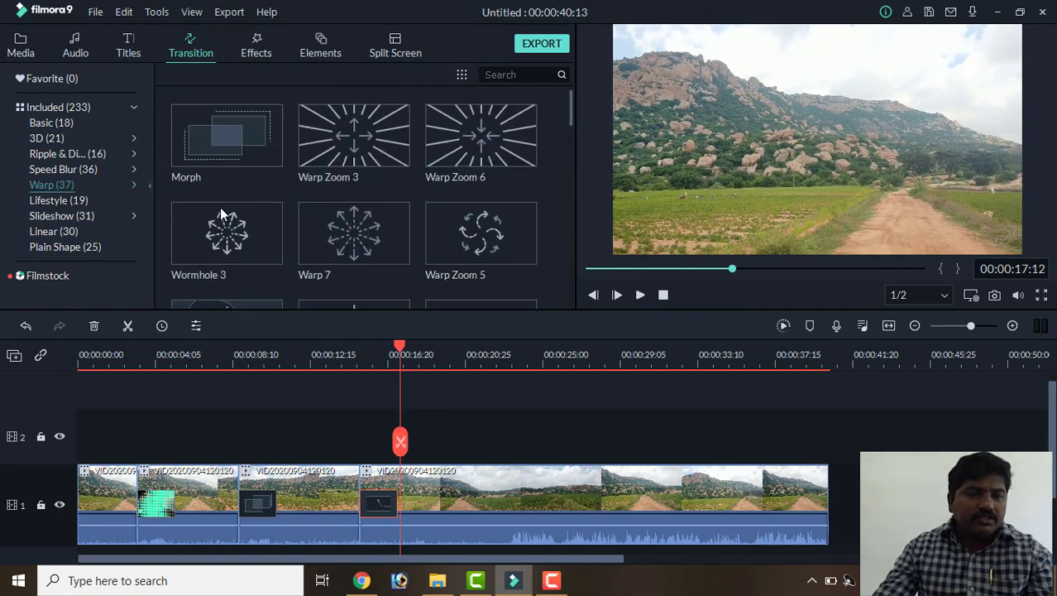
click(80, 173)
click(78, 156)
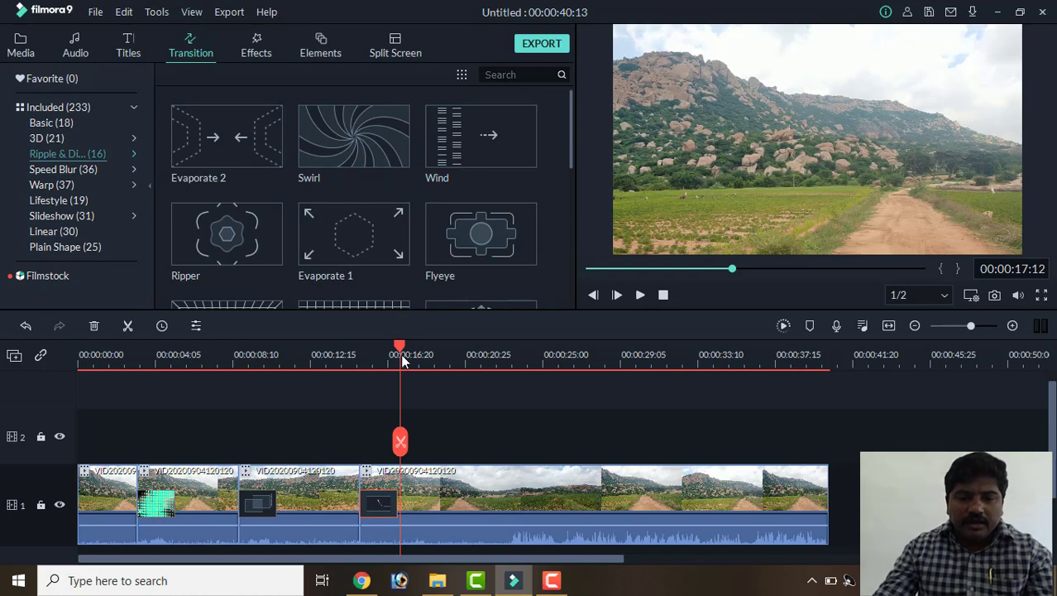
drag(403, 360, 485, 400)
click(484, 442)
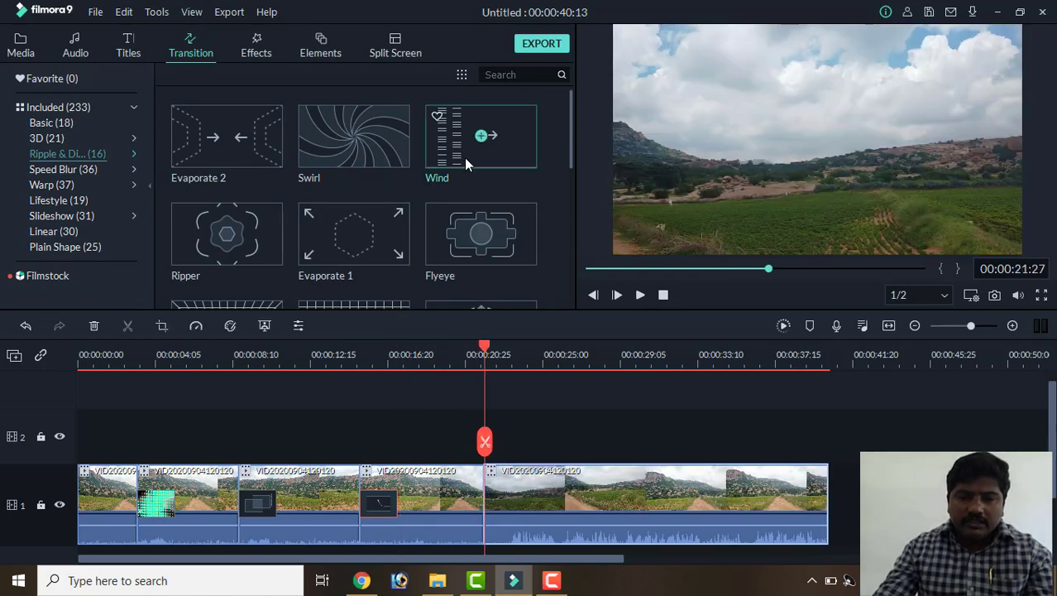
drag(458, 140, 501, 496)
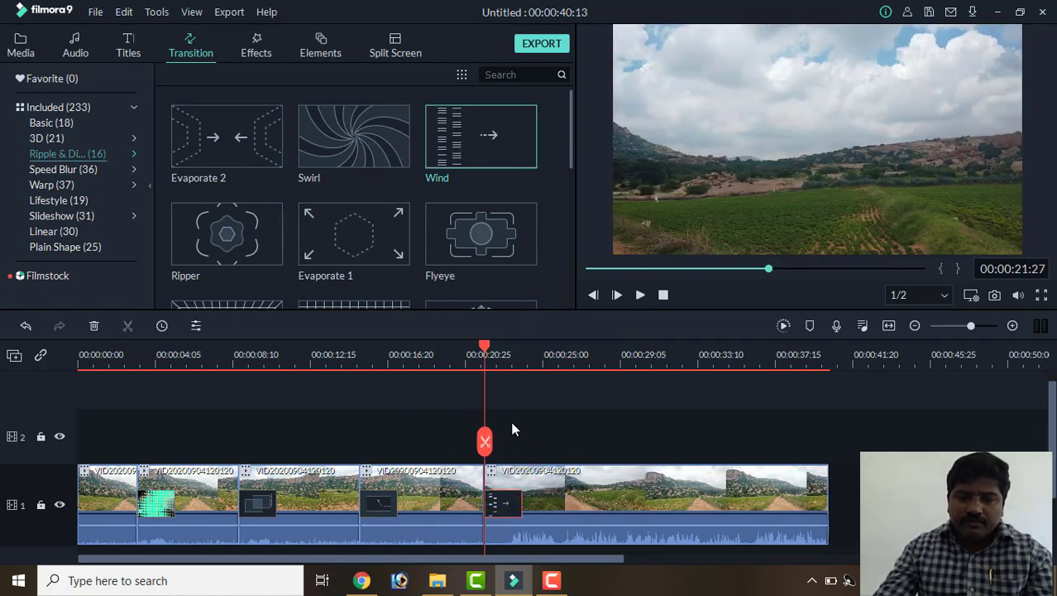
Step: Play the timeline from 00:00:21:27 to preview the Wind transition
click(641, 294)
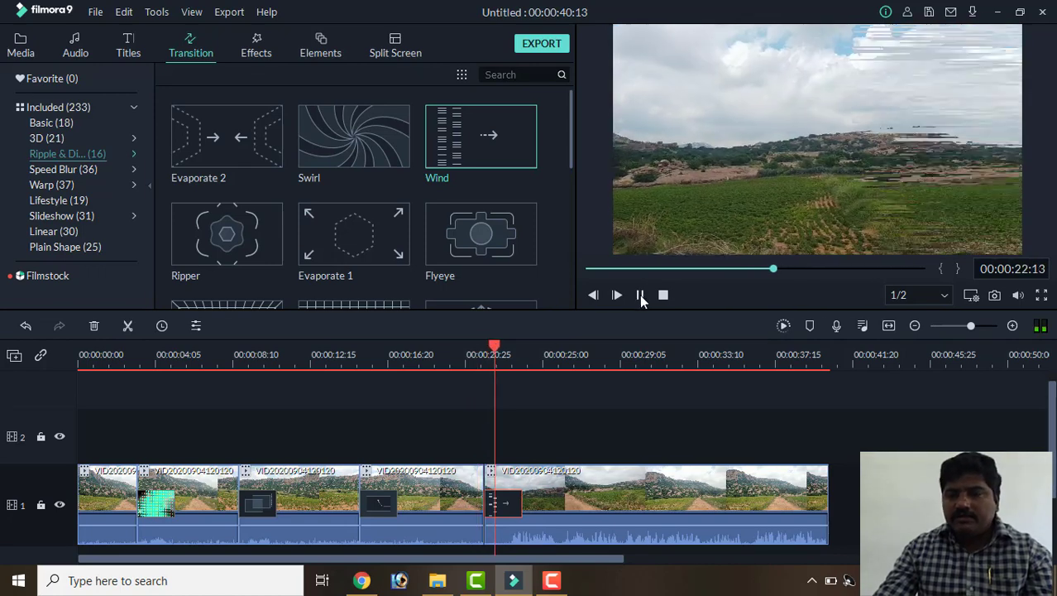
click(640, 294)
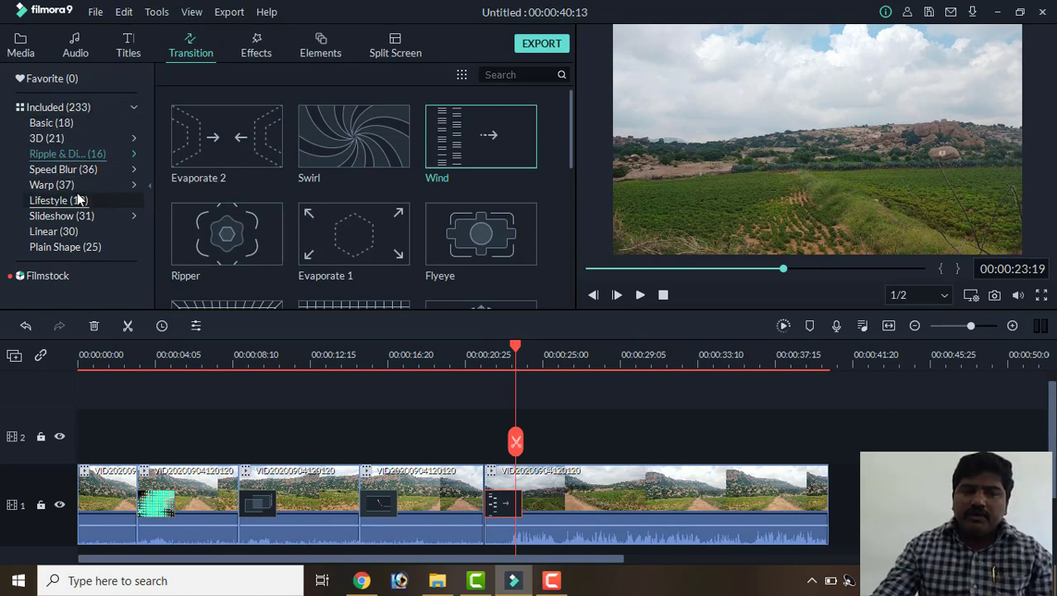
Step: Browse the Speed Blur and Slideshow transition categories
scroll(248, 199, down, 5)
click(83, 170)
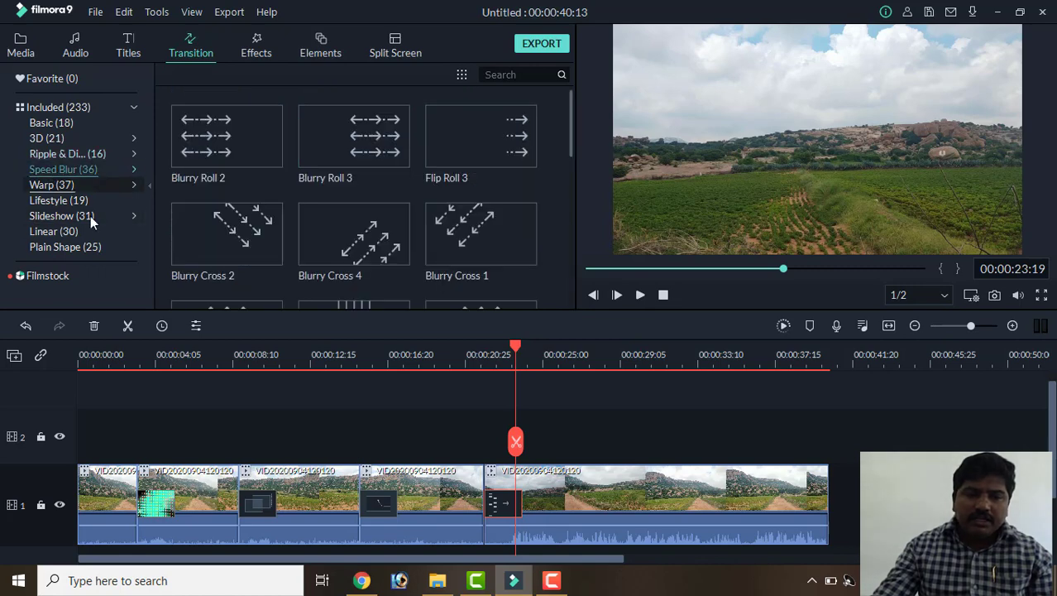
scroll(380, 221, down, 6)
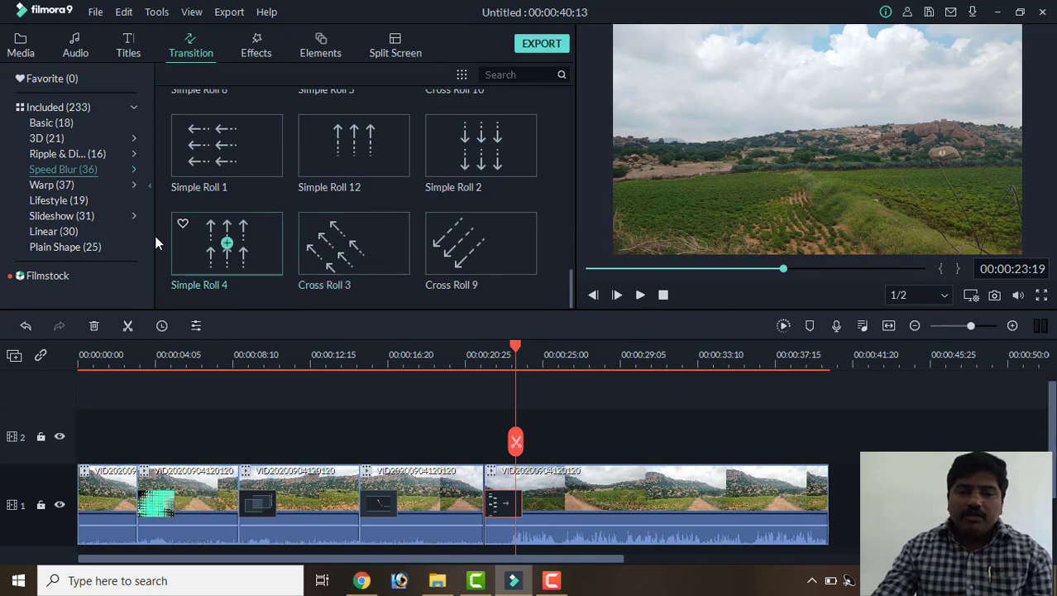
click(88, 226)
click(90, 213)
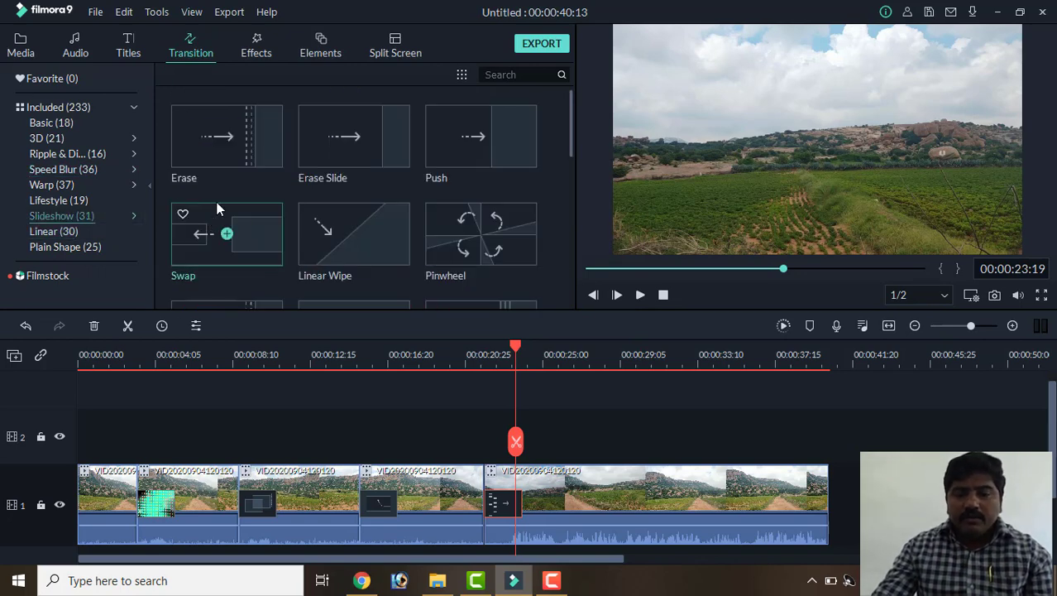
right_click(491, 501)
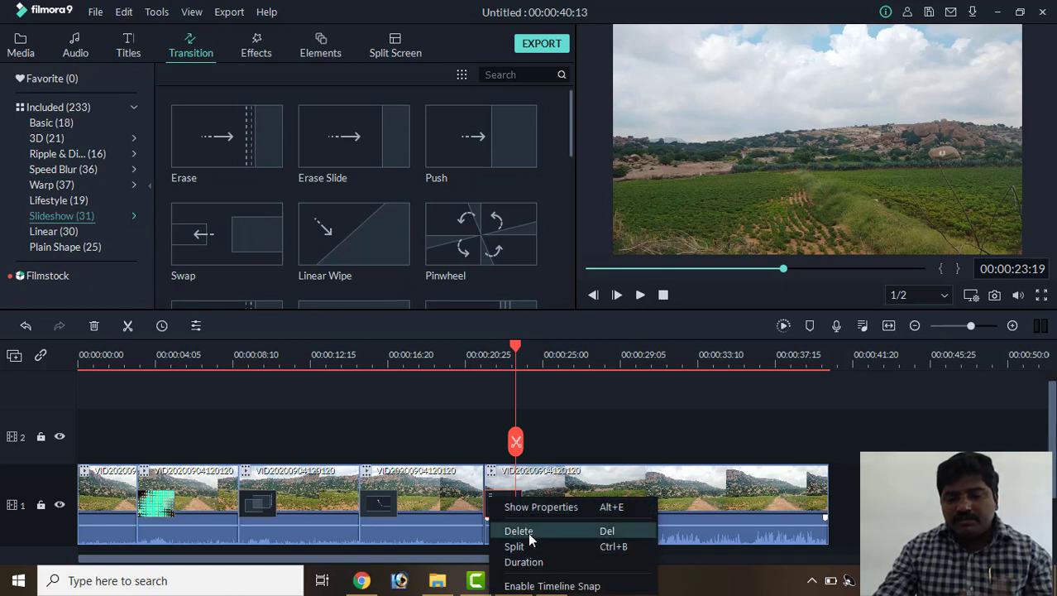
click(367, 503)
right_click(367, 502)
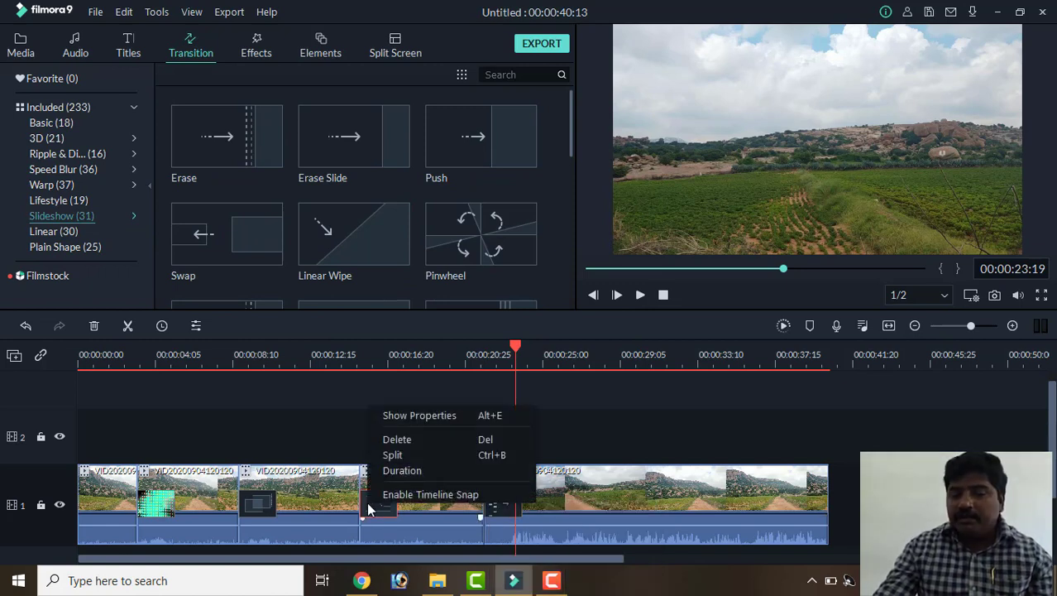
click(623, 502)
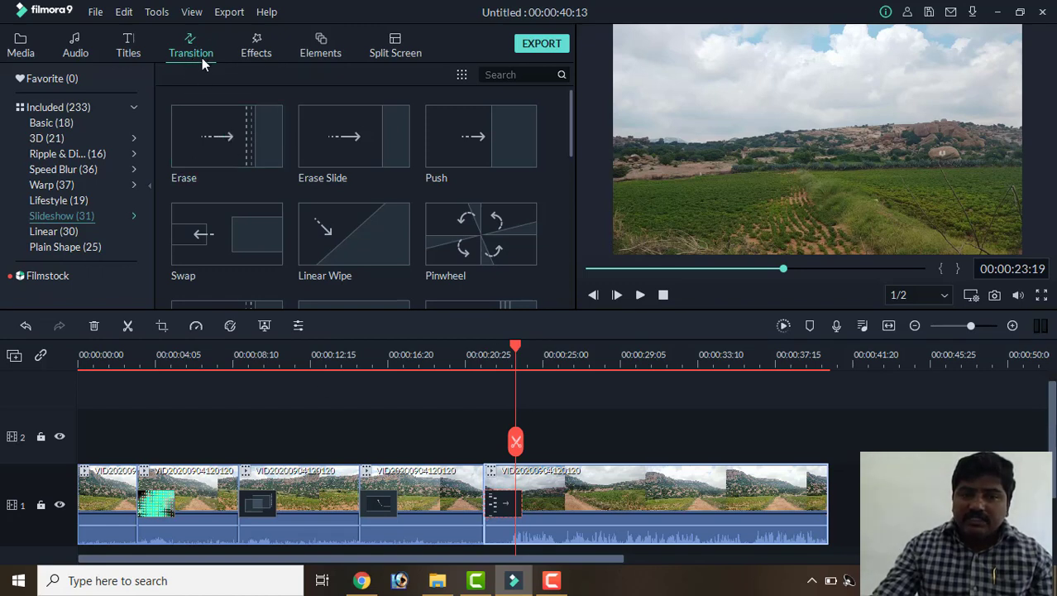
Step: Browse the effects library through all included effects, Filters, Overlays, Utility and LUT
click(248, 53)
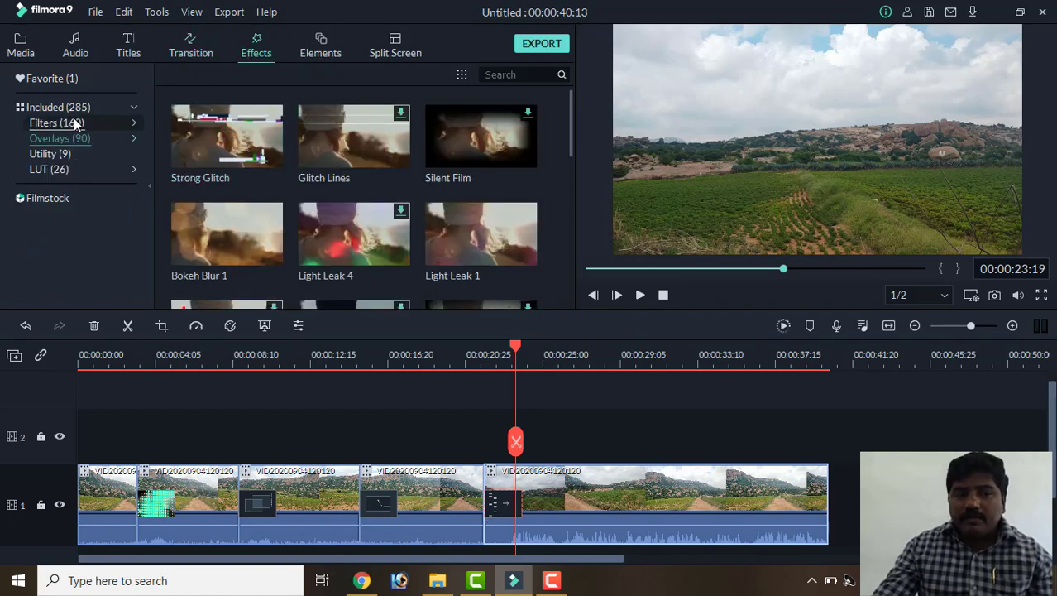
click(46, 108)
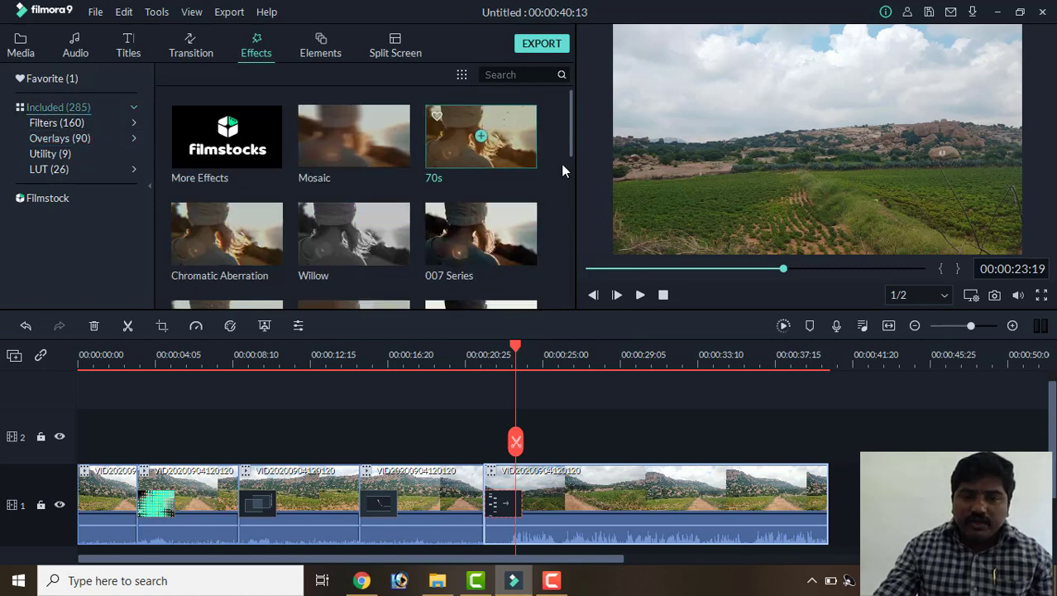
click(70, 127)
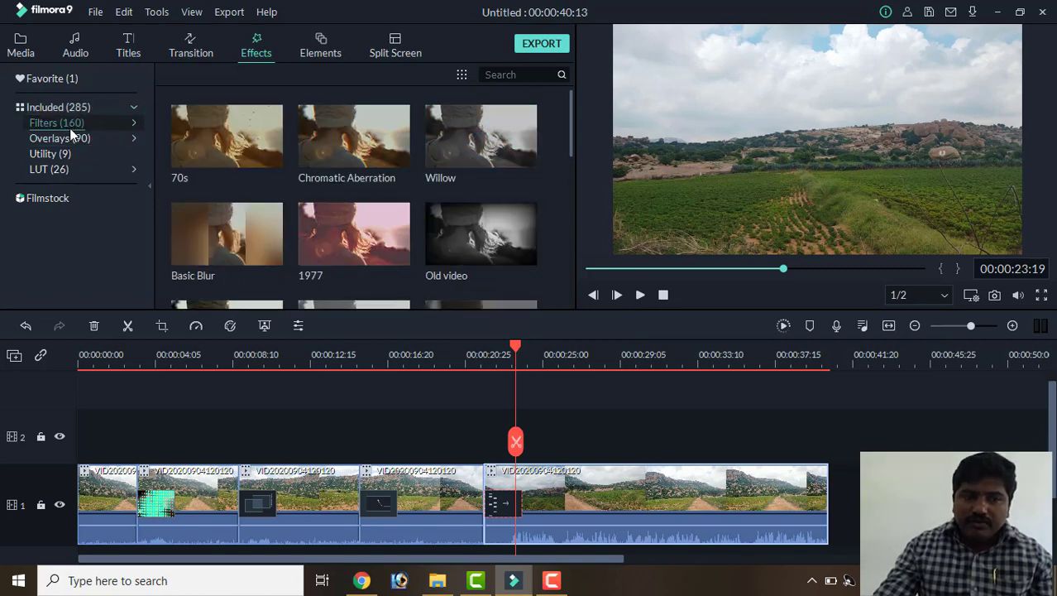
click(68, 141)
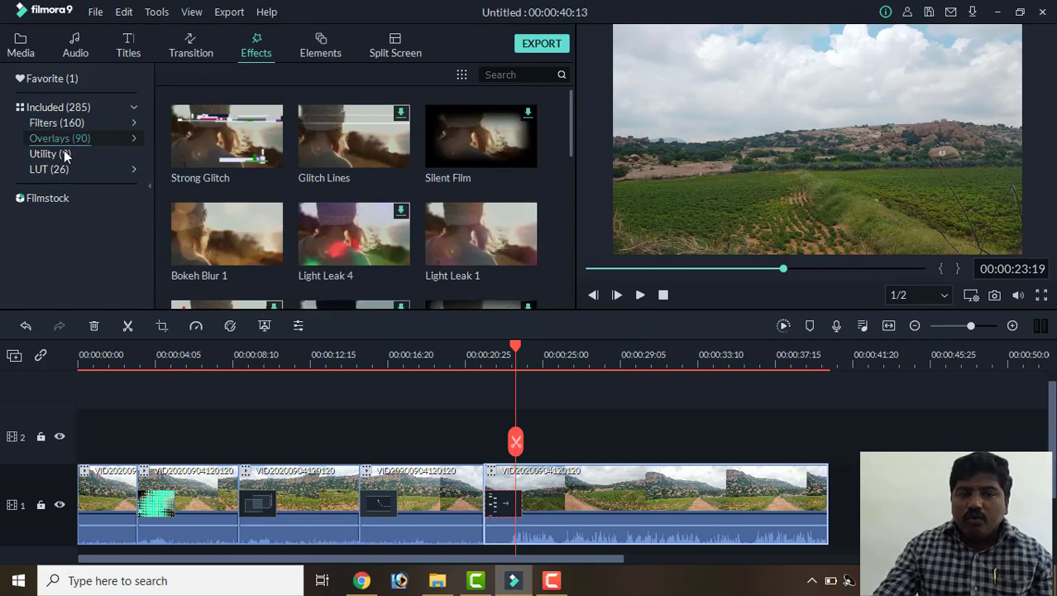
click(59, 157)
click(61, 168)
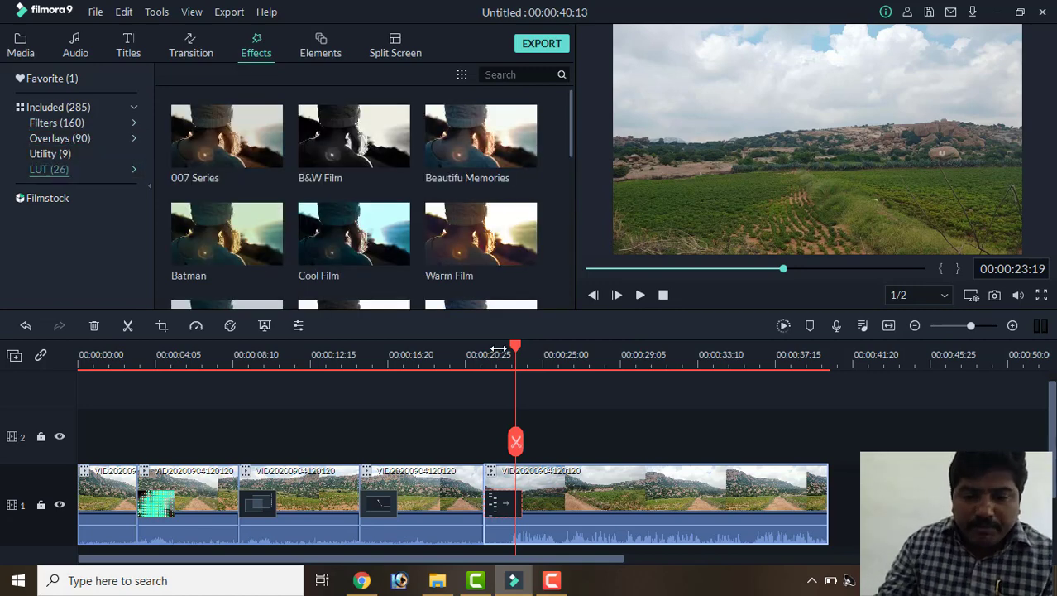
Step: Apply the Jigsaw D filter from the Filters category to the second clip piece on track 1
click(56, 123)
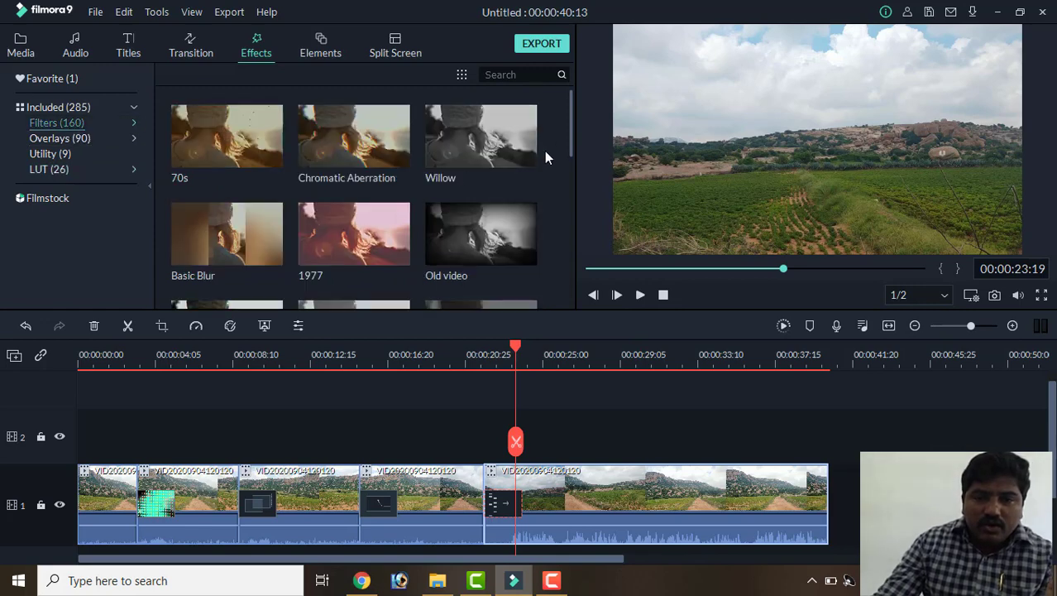
drag(570, 142, 567, 299)
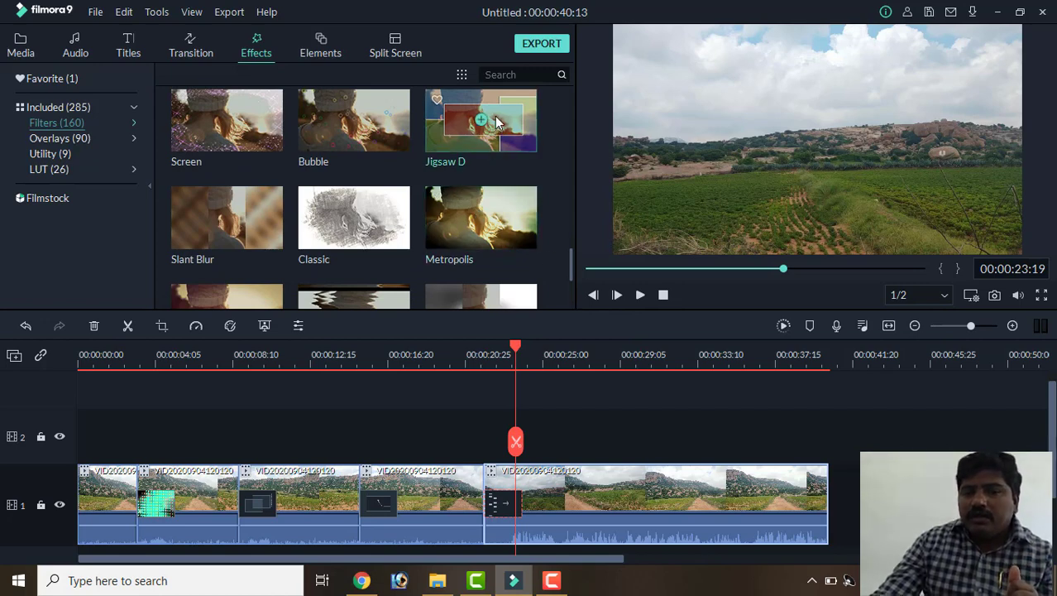
drag(498, 121, 178, 495)
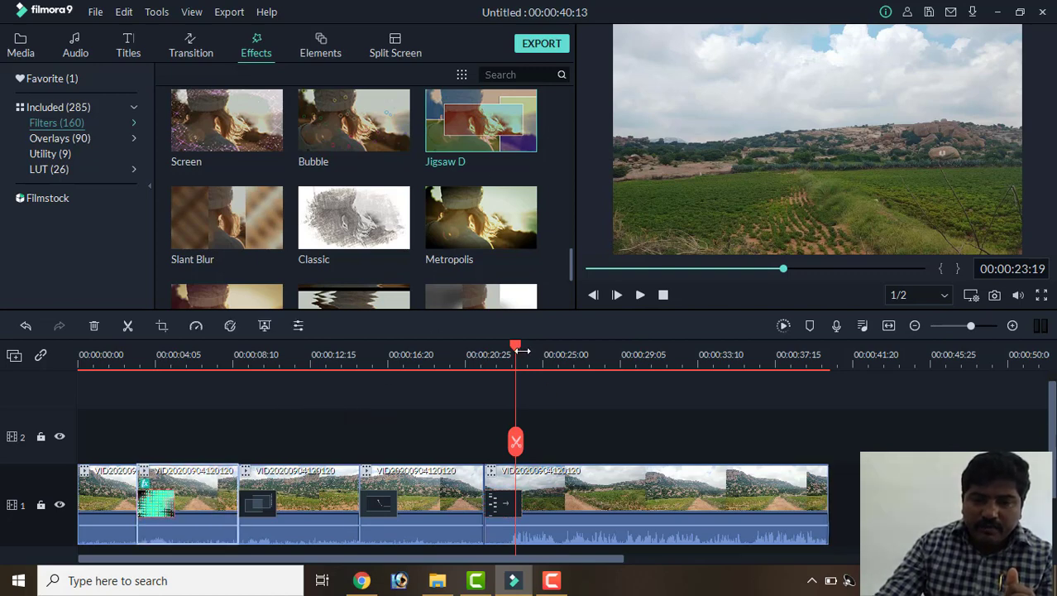
Step: Play the timeline from 00:00:01:10 to preview the Jigsaw D filter while browsing the Filters and Overlays categories
drag(512, 352, 100, 456)
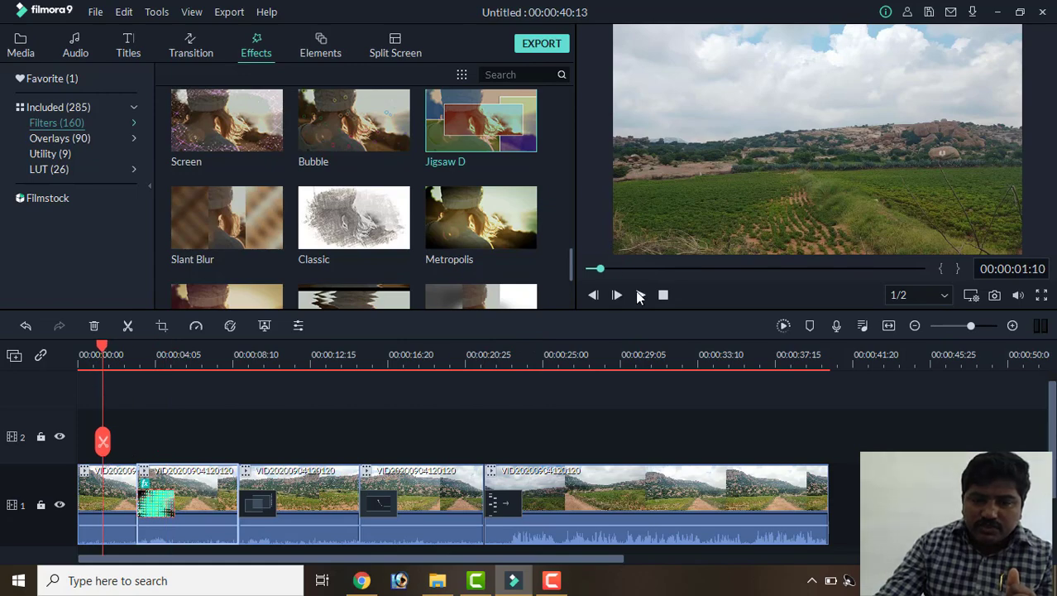
click(640, 295)
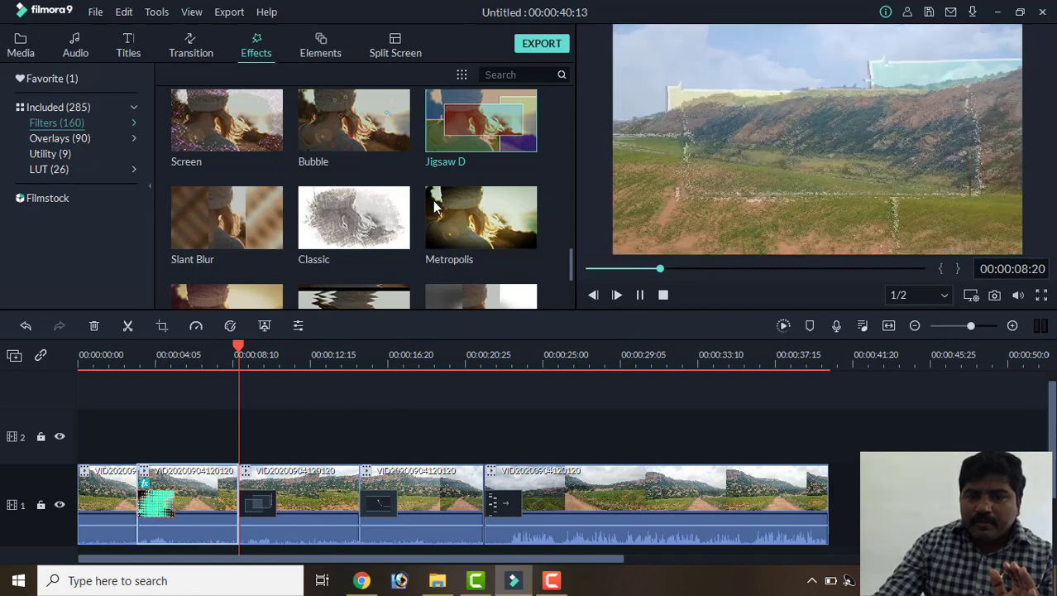
scroll(422, 238, down, 3)
scroll(423, 239, down, 3)
scroll(416, 236, down, 3)
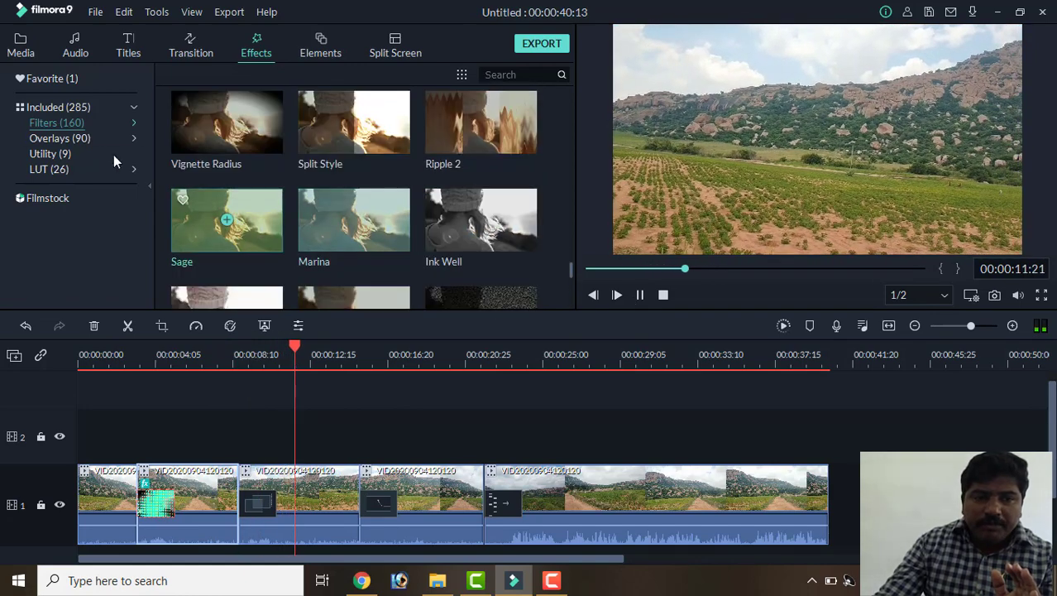
click(59, 140)
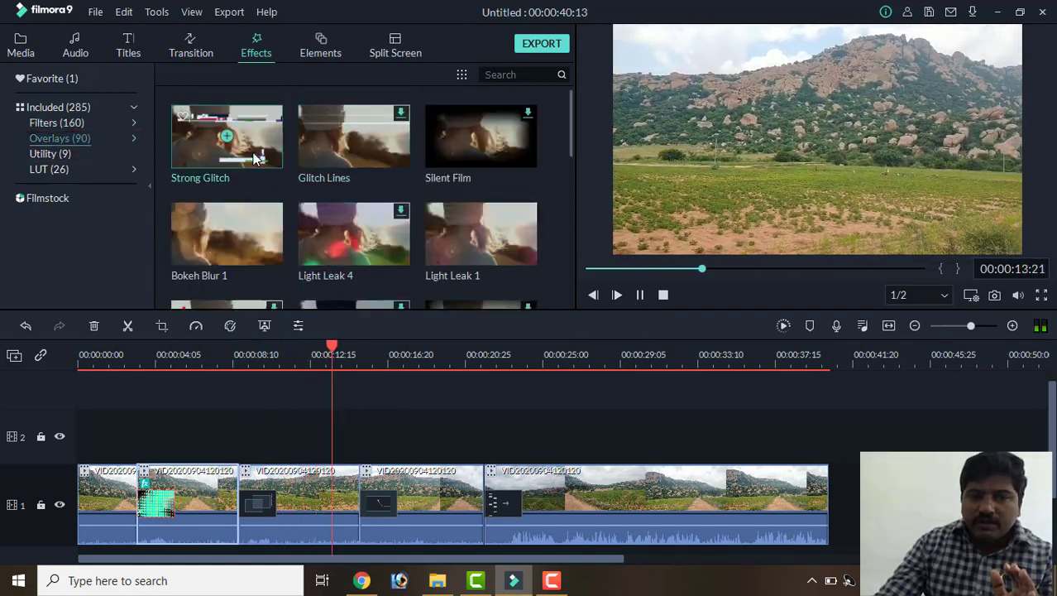
click(640, 294)
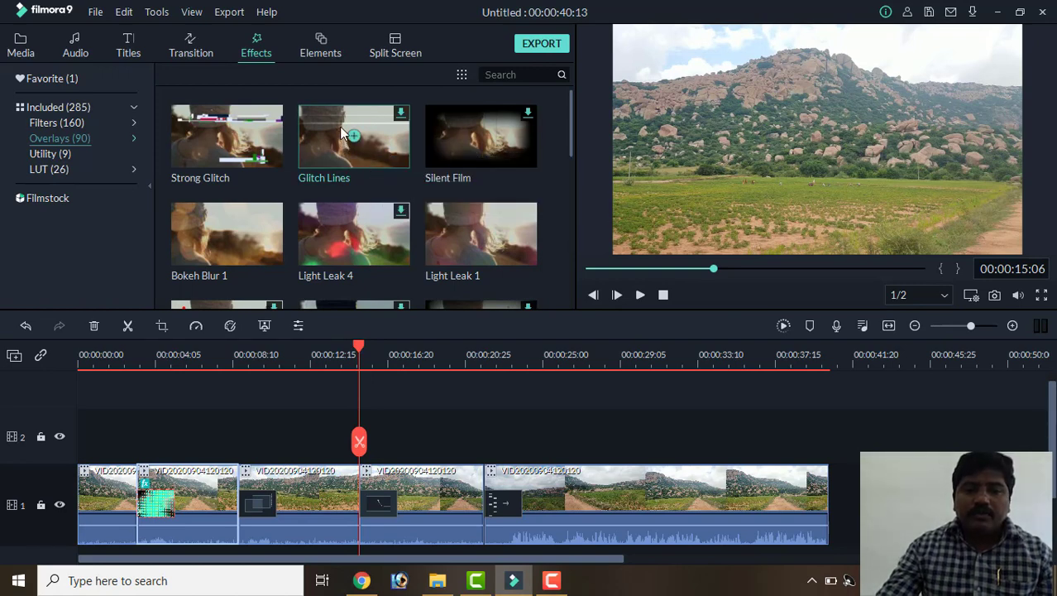
Step: Try adding the Glitch Lines and Silent Film overlays to the timeline near 00:00:15:06
click(354, 137)
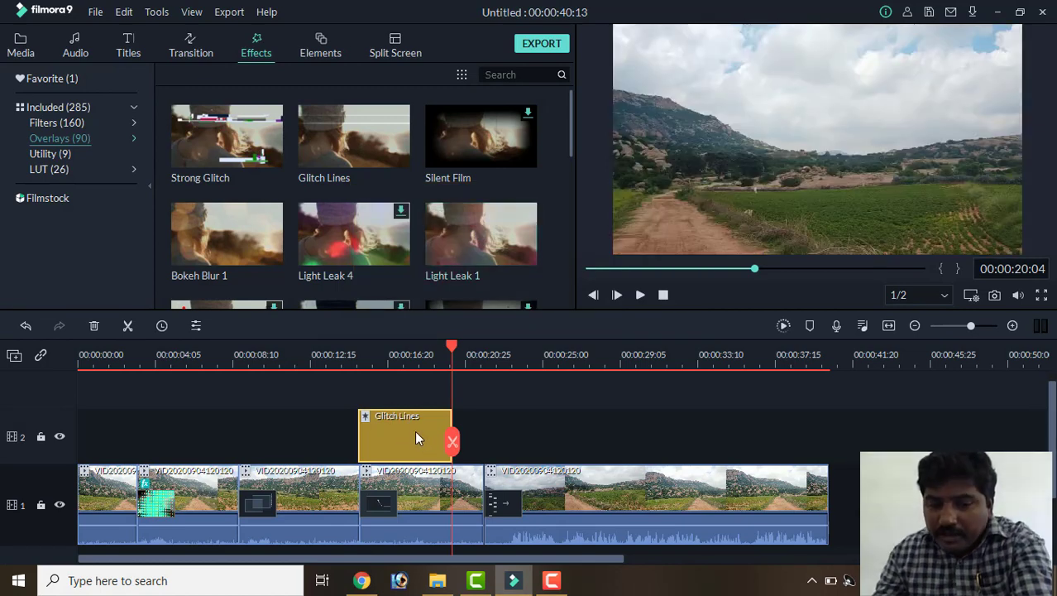
key(ctrl+z)
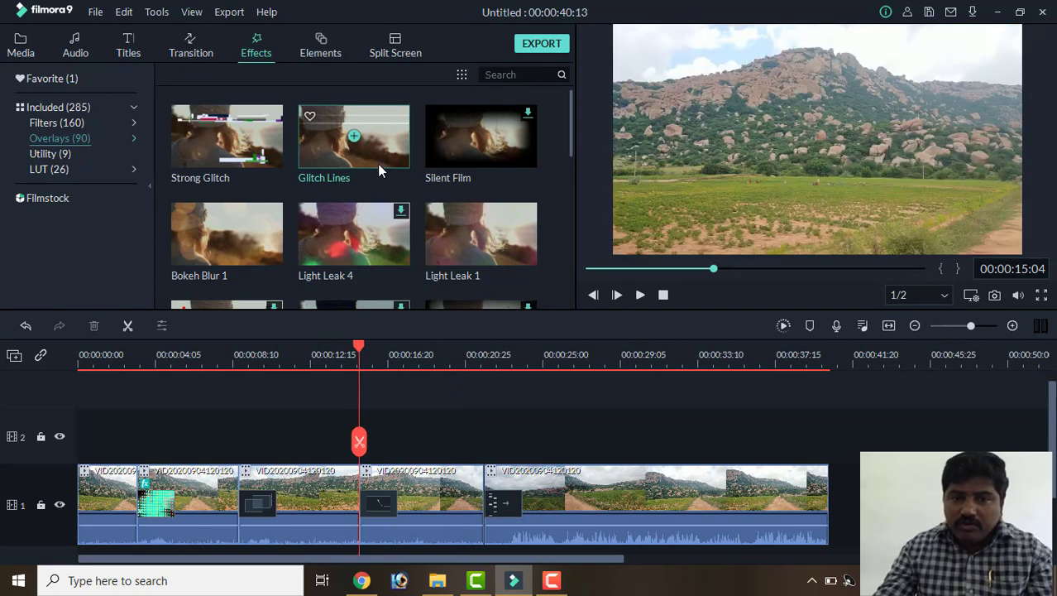
click(482, 136)
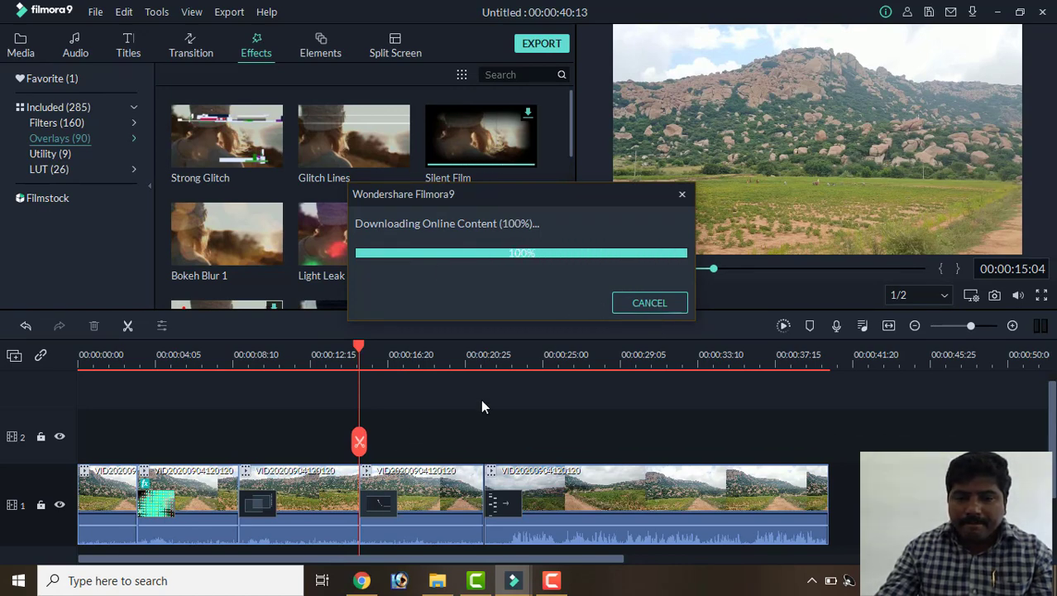
key(ctrl+z)
Step: Download the Cool overlay and apply it to the fourth clip piece on track 1
scroll(402, 252, down, 5)
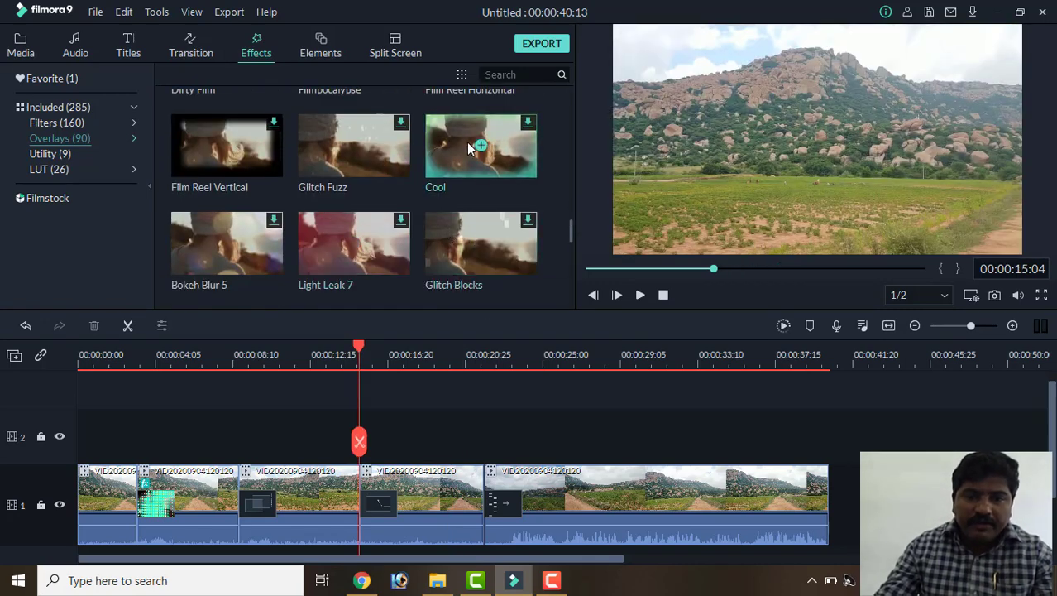
click(481, 147)
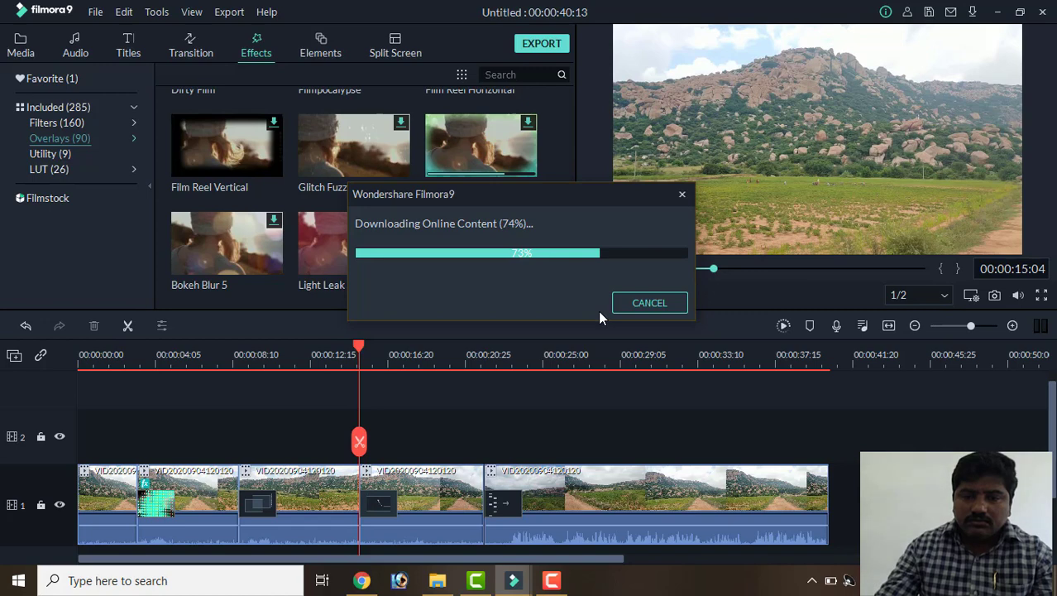
drag(481, 144, 448, 322)
drag(481, 153, 411, 505)
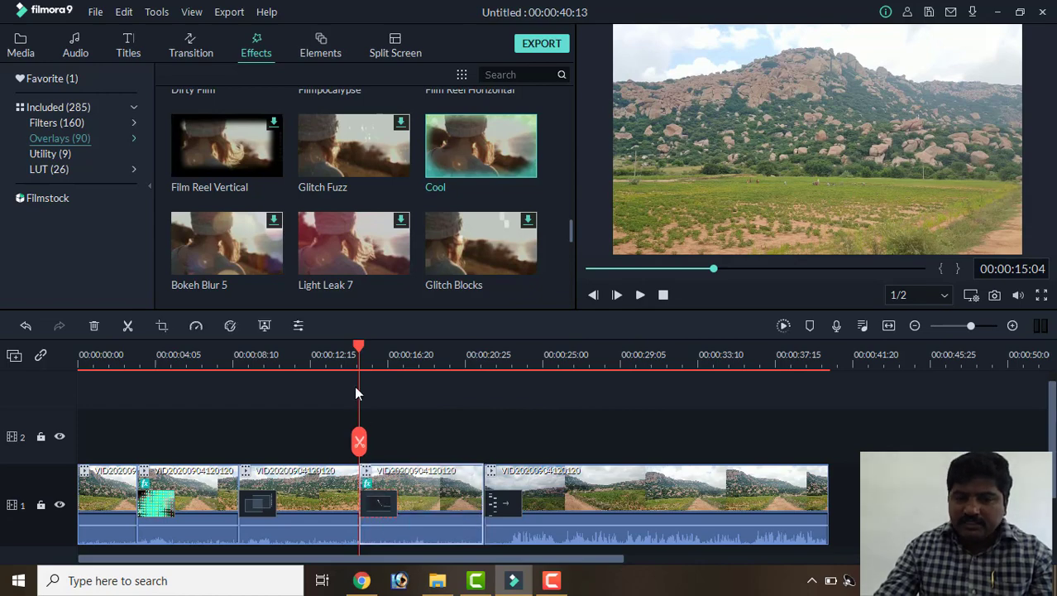
Step: Play the timeline from 00:00:12:28 to preview the Cool overlay on the fourth piece
drag(358, 348, 319, 378)
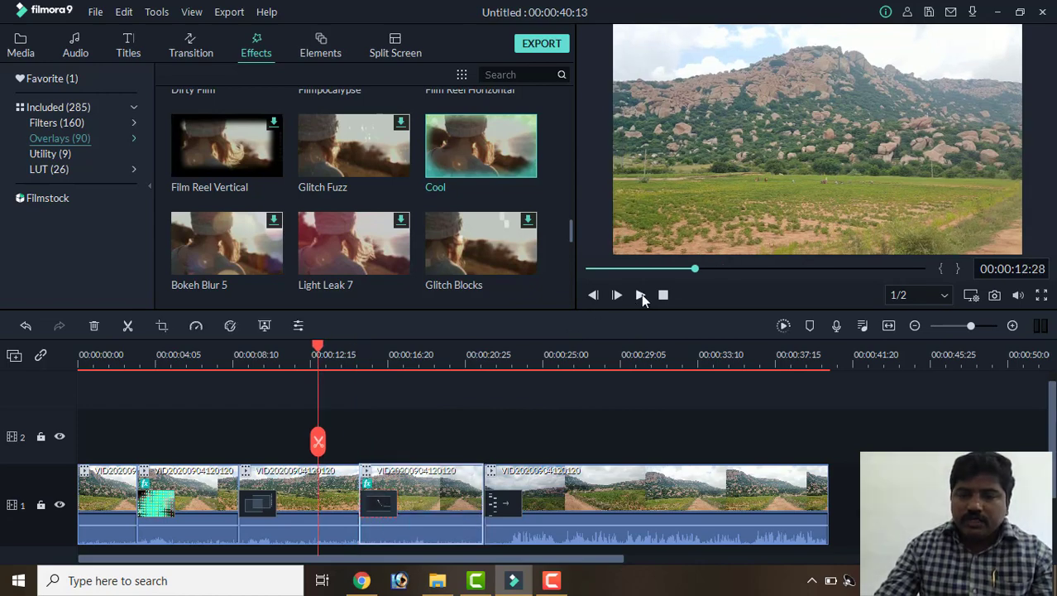
click(640, 295)
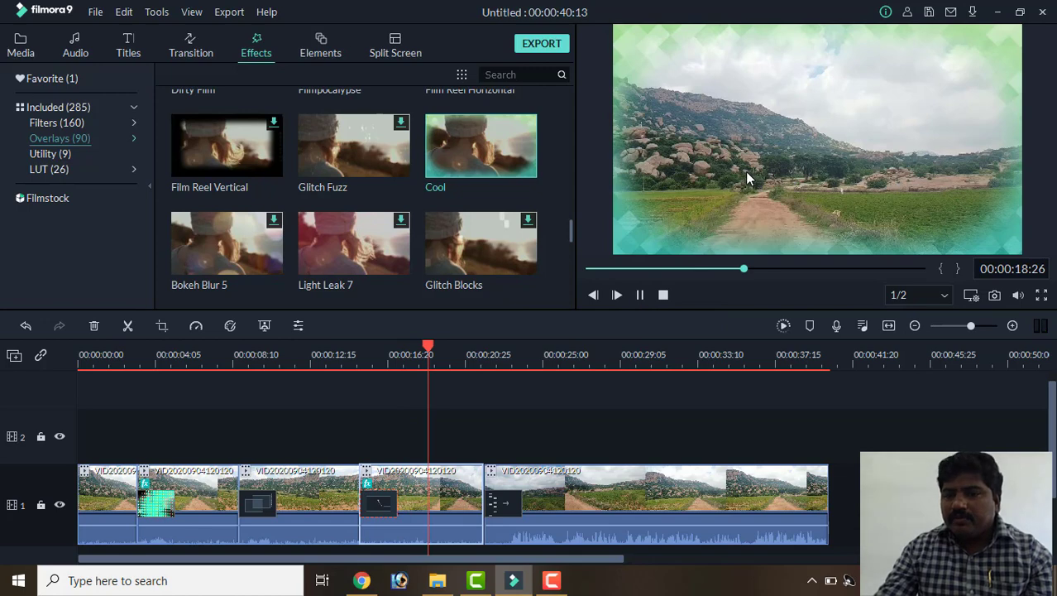
click(640, 295)
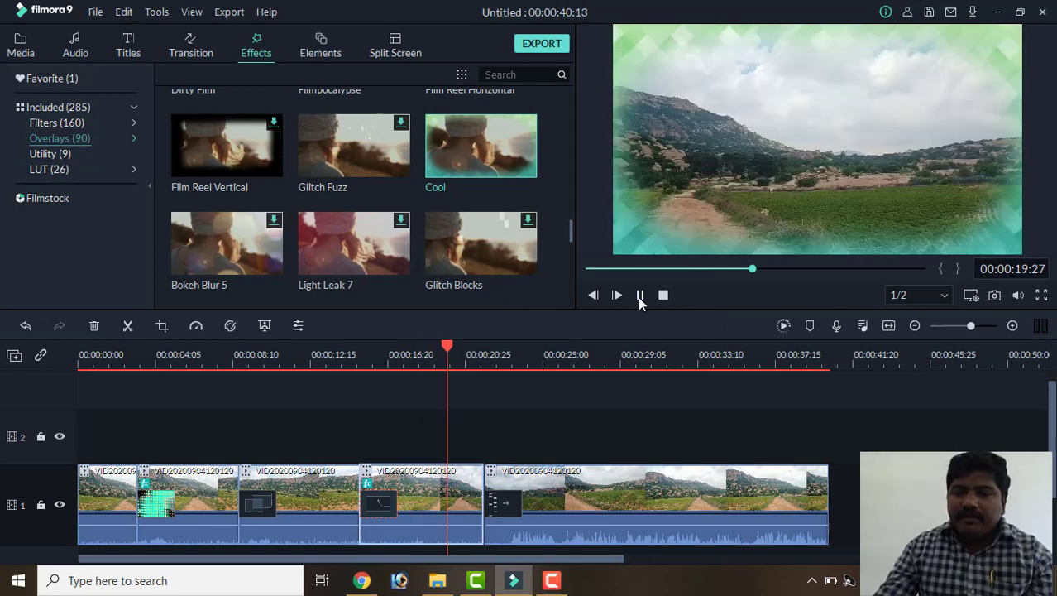
click(639, 295)
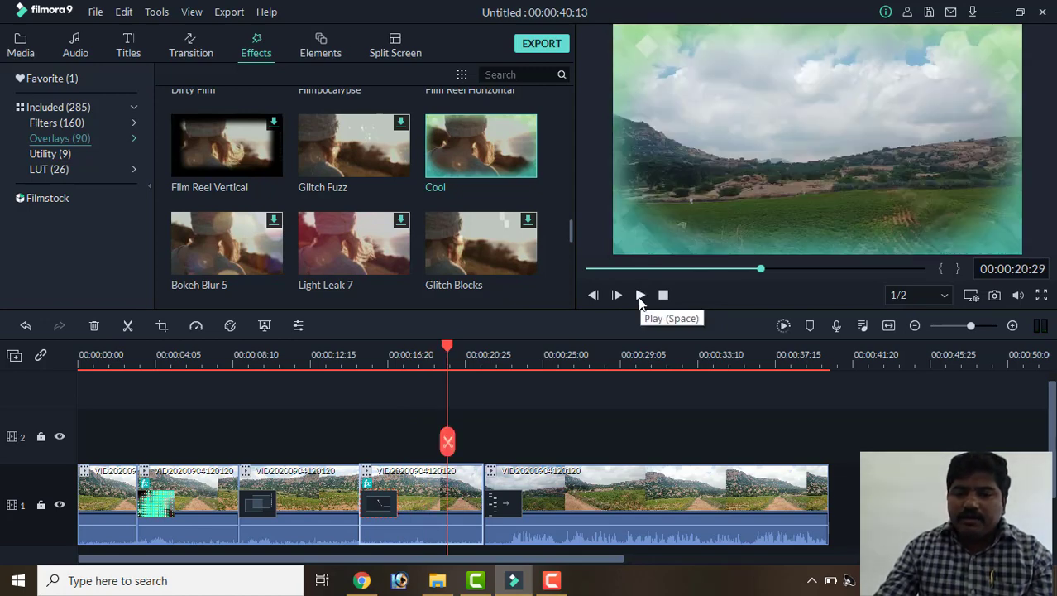
Step: Browse the effects in the Utility category
click(50, 154)
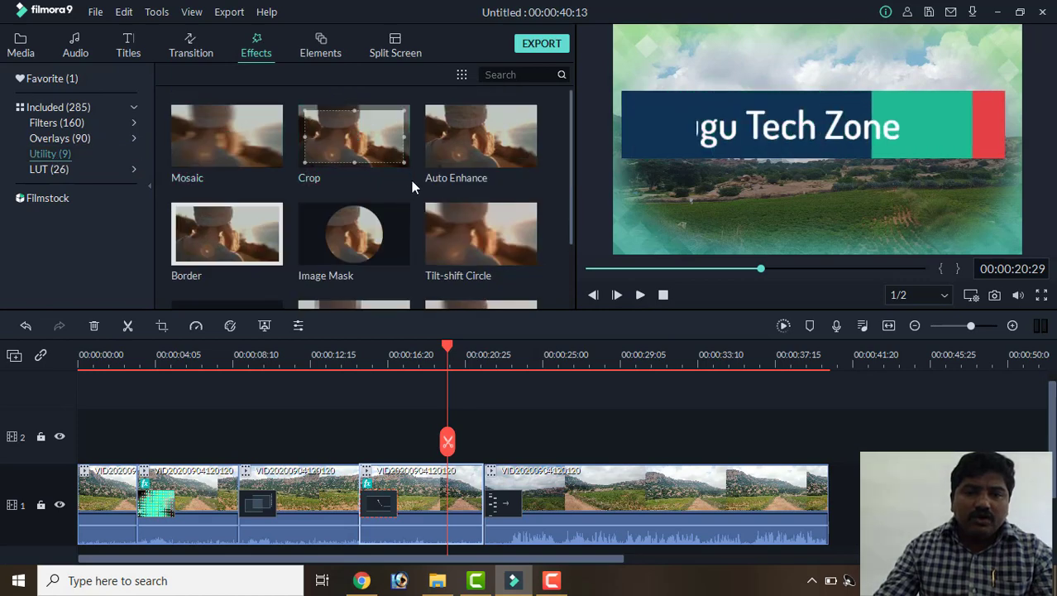
scroll(411, 180, down, 1)
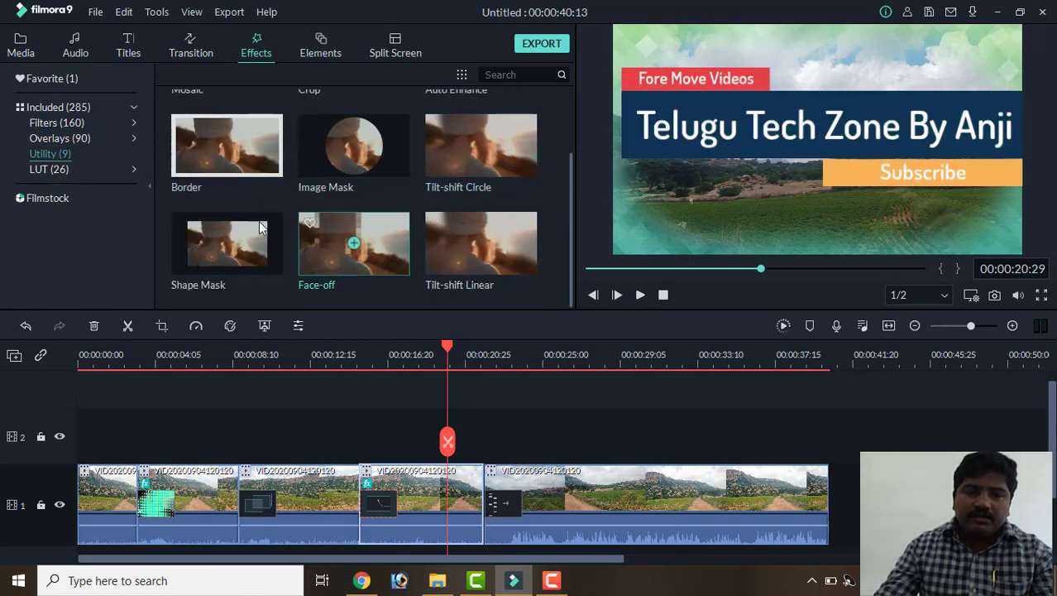
scroll(454, 225, up, 1)
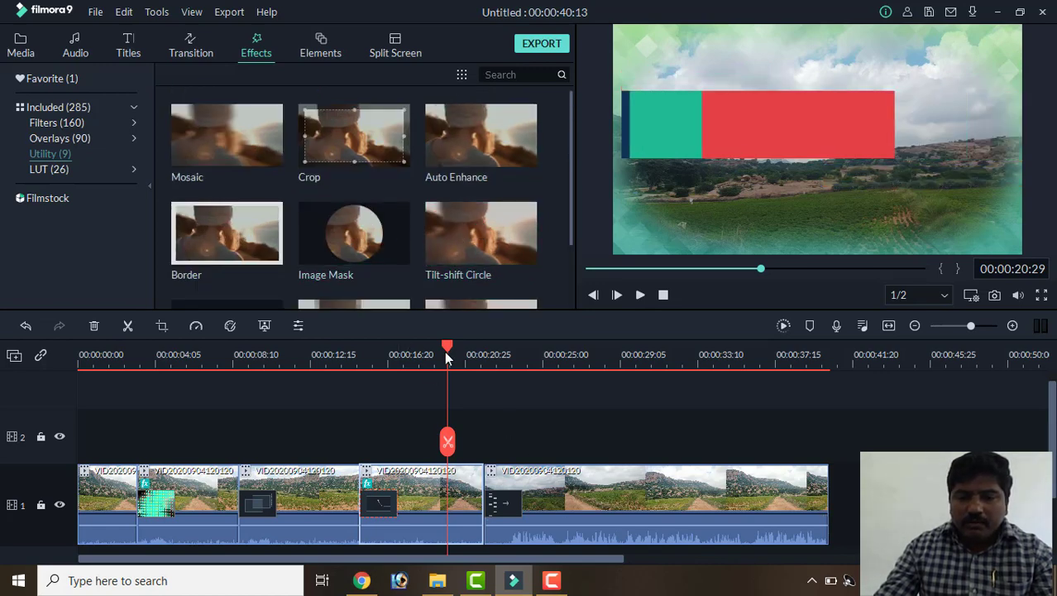
Step: Try placing the Image Mask effect on track 3 above the last clip piece
drag(447, 356, 567, 392)
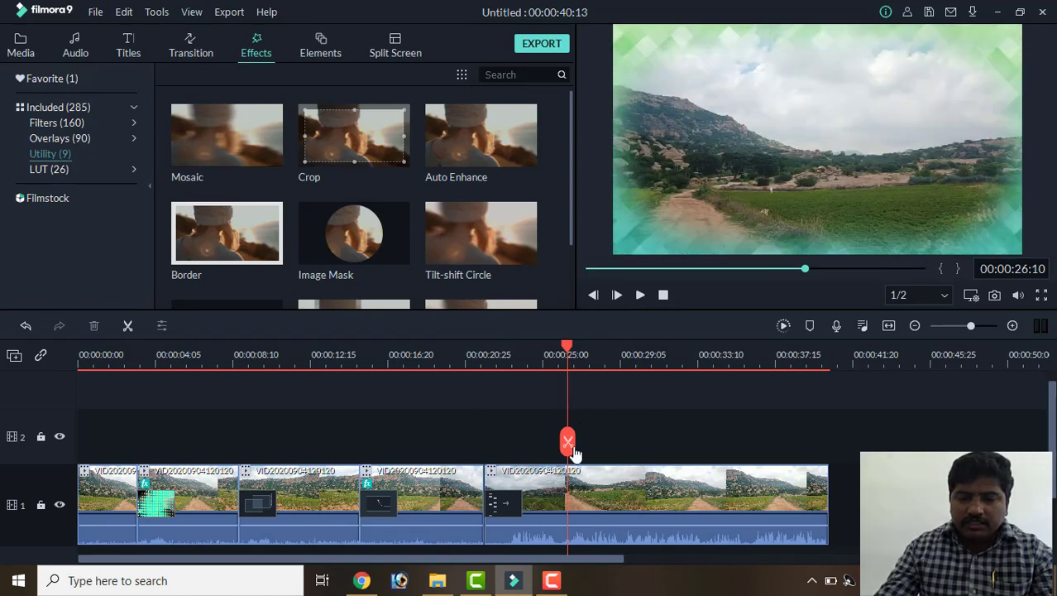
click(538, 499)
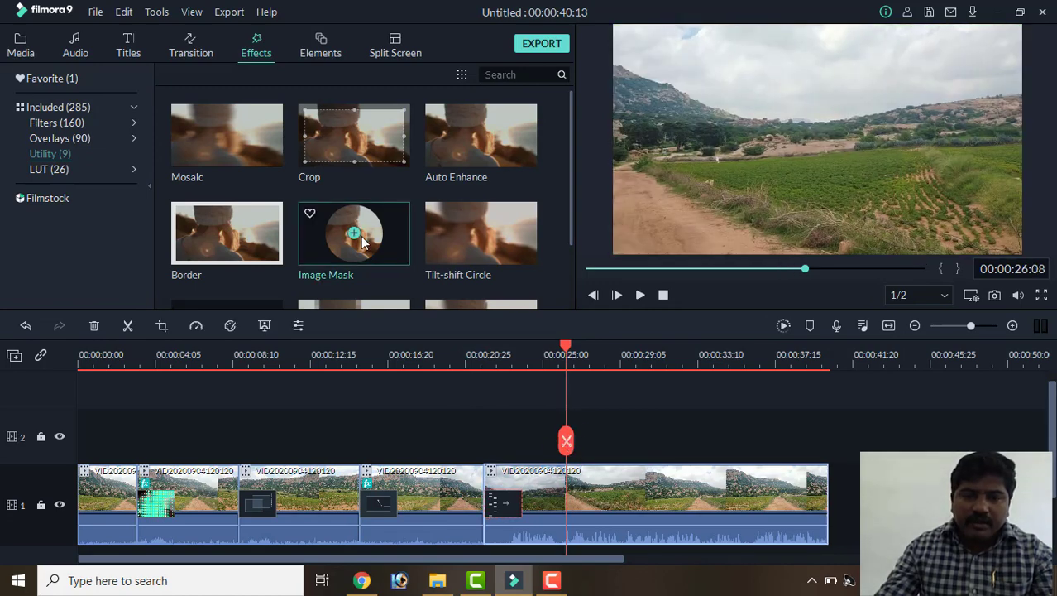
drag(362, 240, 485, 413)
click(525, 447)
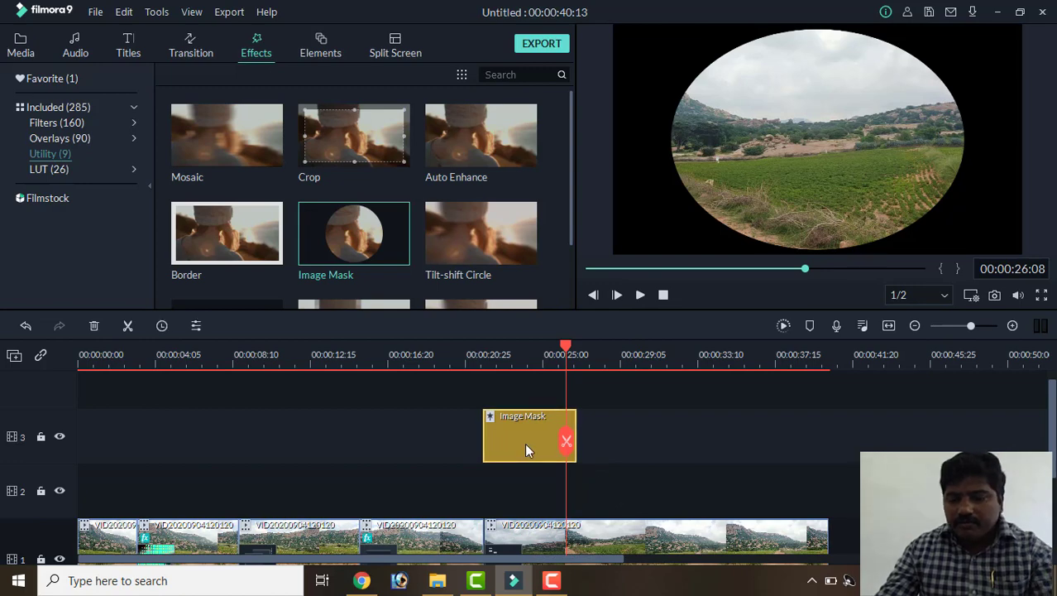
key(Delete)
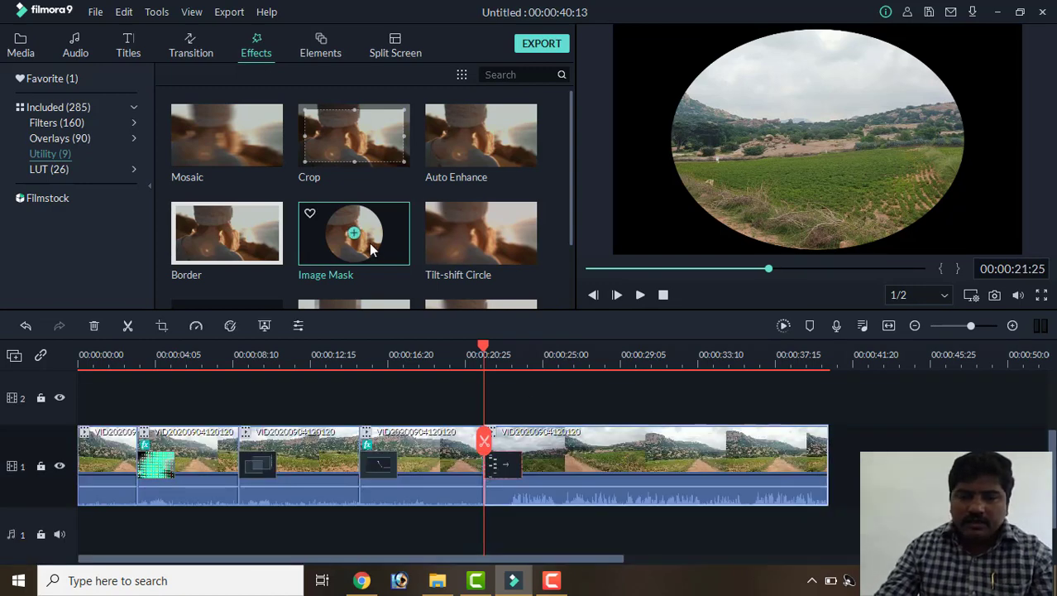
Step: Try the Image Mask effect on track 2 above the last cut, previewing it from 00:00:21:03
drag(370, 250, 480, 404)
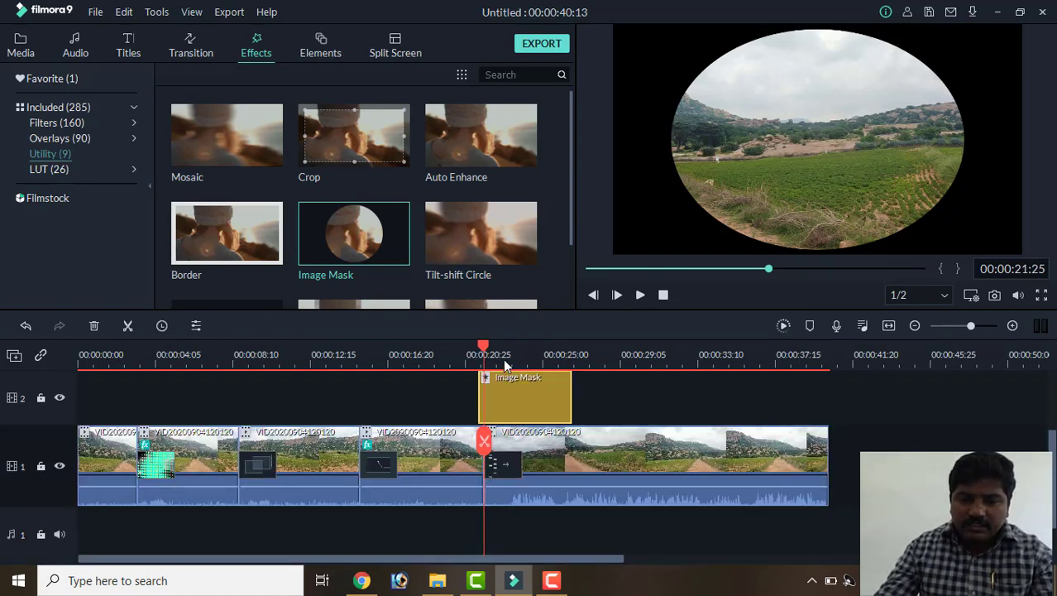
click(471, 368)
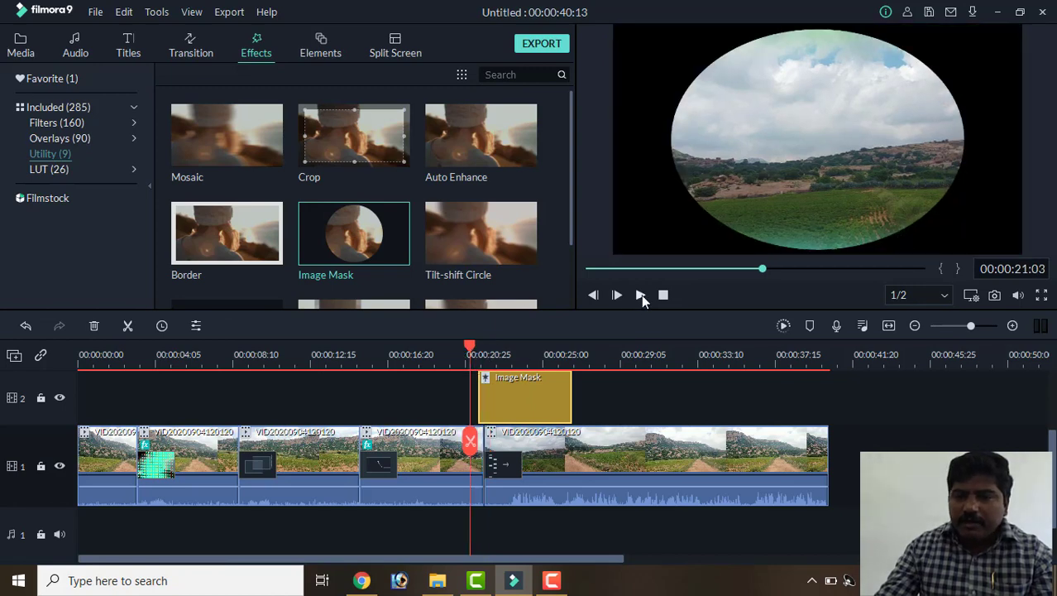
click(641, 295)
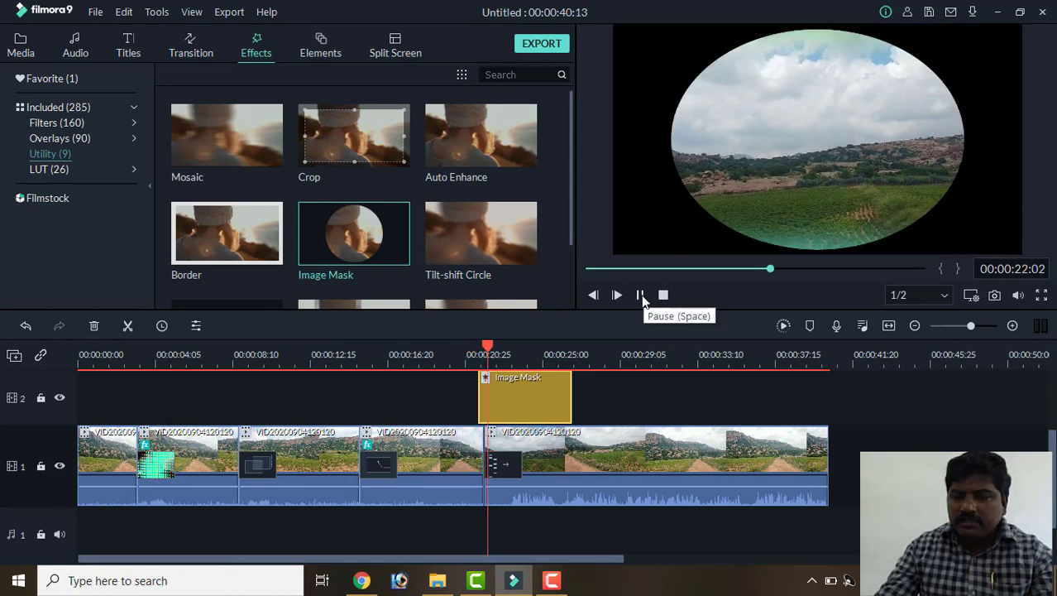
click(641, 294)
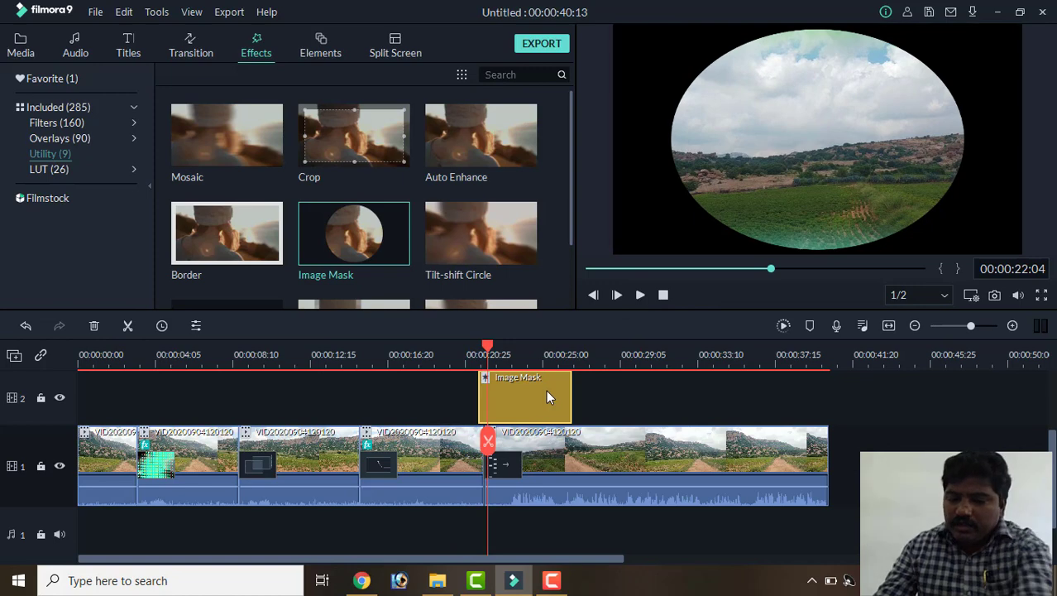
key(Delete)
Step: Split the last clip piece at 00:00:26:08 and apply the Image Mask effect to the piece before the new cut
mouse_move(373, 240)
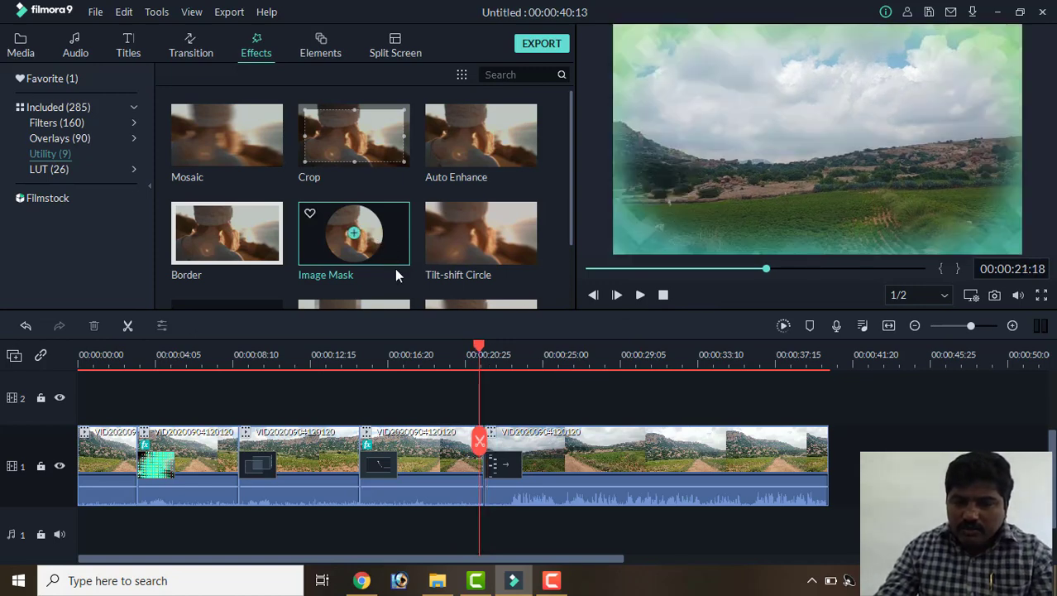
drag(483, 354, 566, 355)
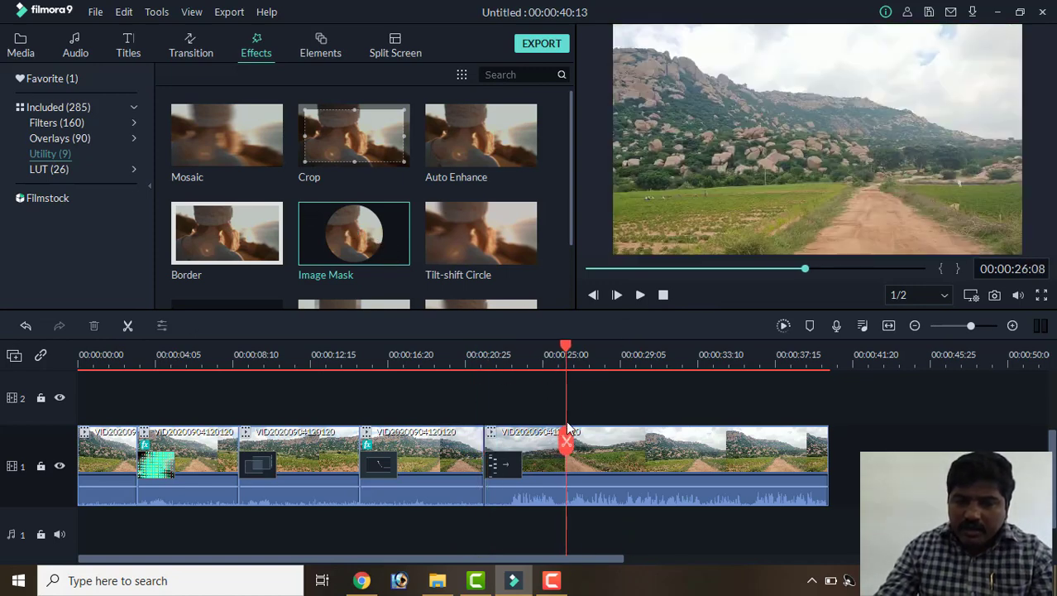
click(566, 441)
drag(364, 239, 530, 494)
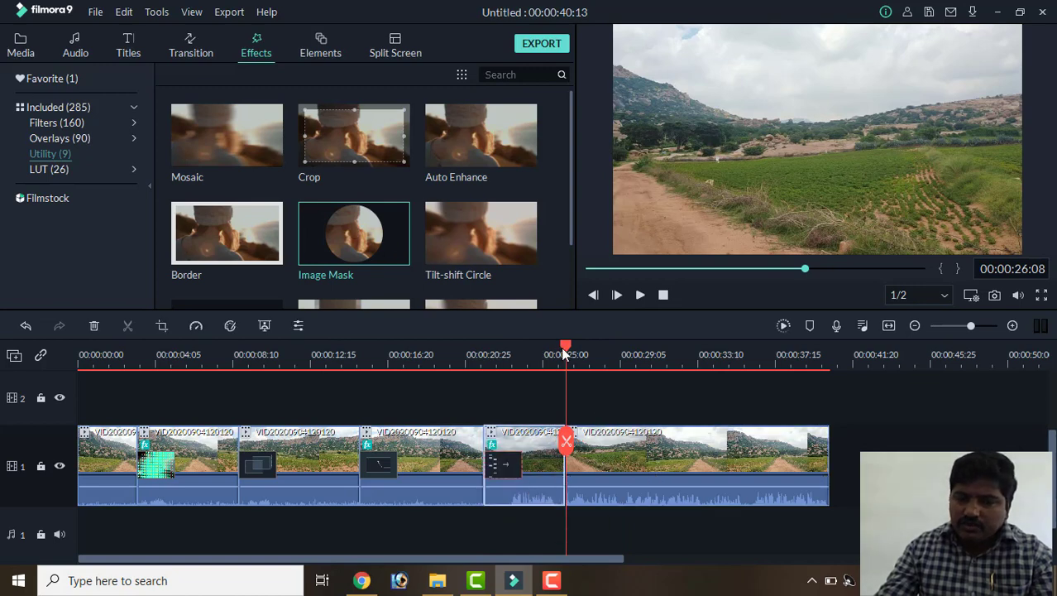
Step: Play the timeline from 00:00:21:18 to preview the Image Mask effect on the fifth piece
drag(565, 351, 482, 418)
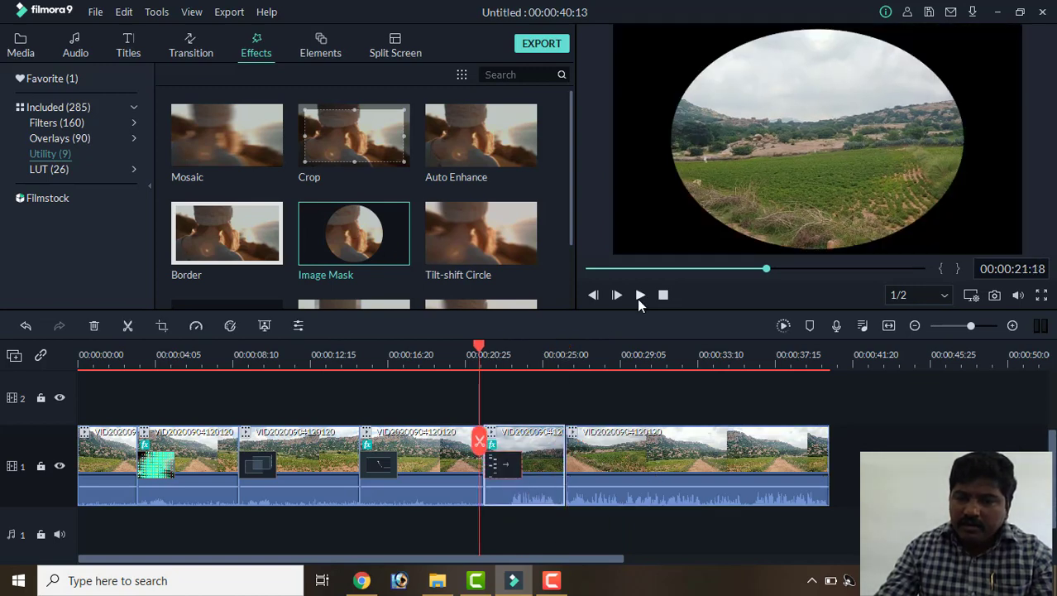
click(640, 295)
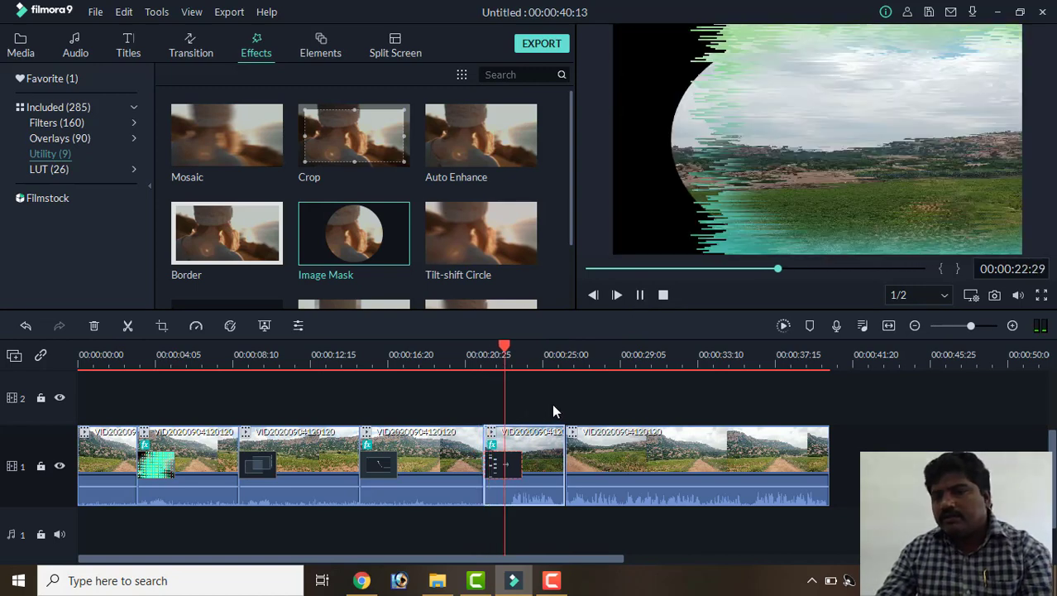
click(641, 294)
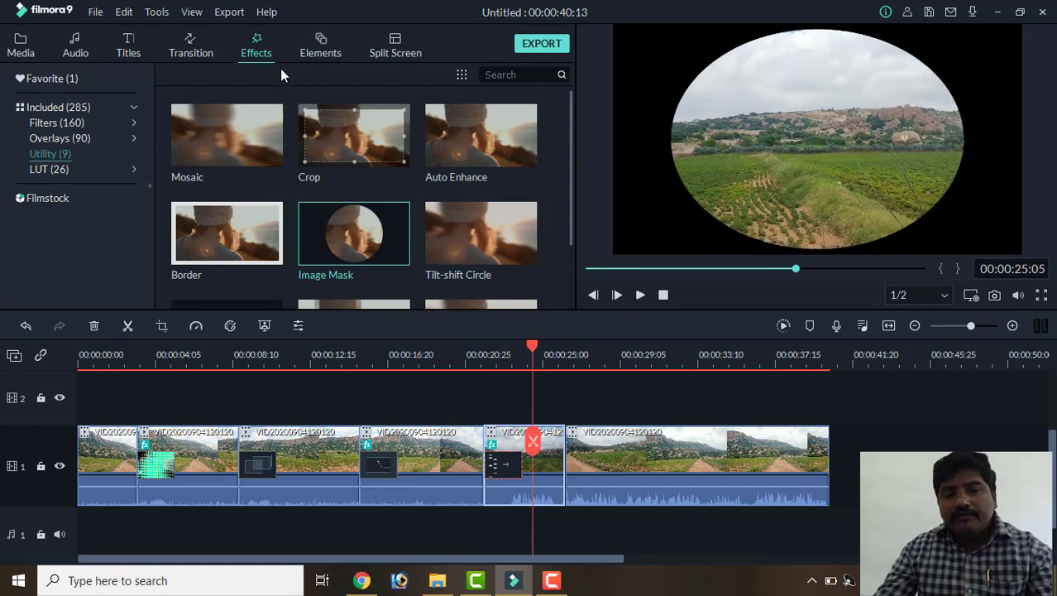
Step: Browse the Elements library through its categories, including Love, Journey, Shapes, Hand Drawn, Badges, Tutorial, Web, Pets and Emoji
click(319, 38)
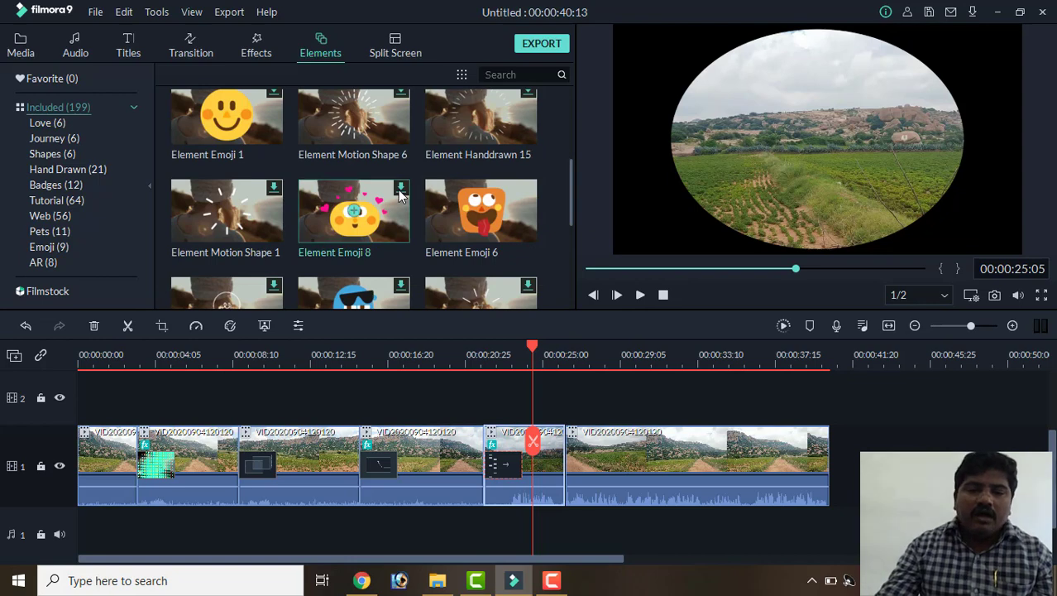
scroll(400, 193, down, 6)
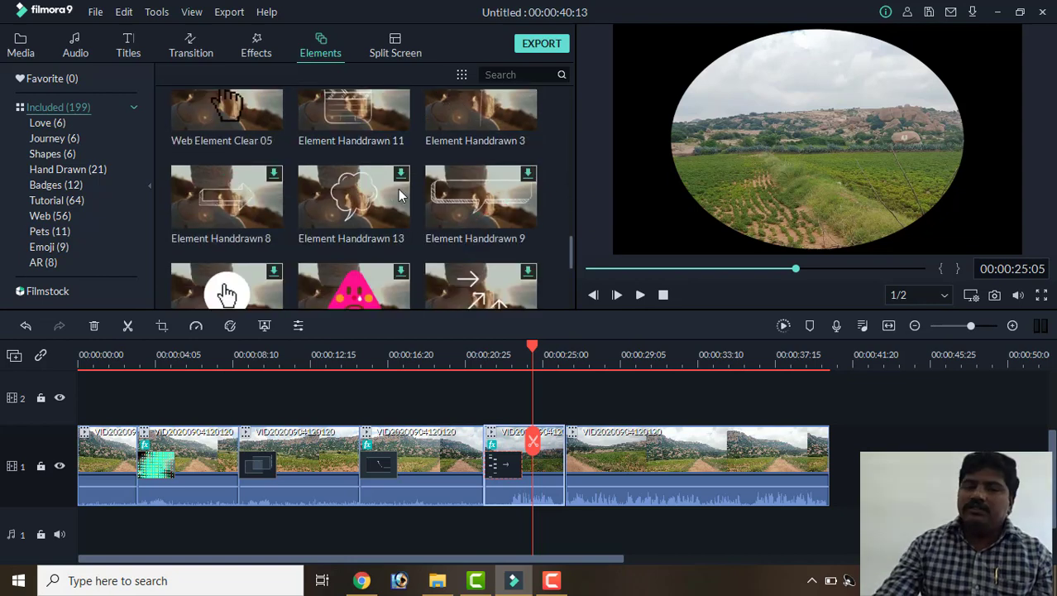
click(41, 123)
click(68, 141)
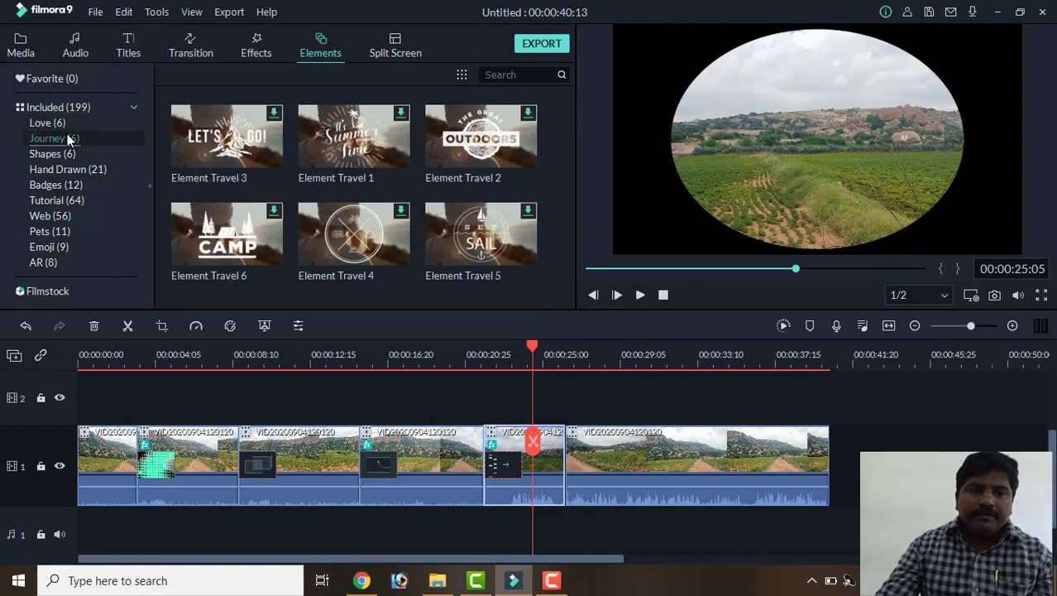
click(70, 157)
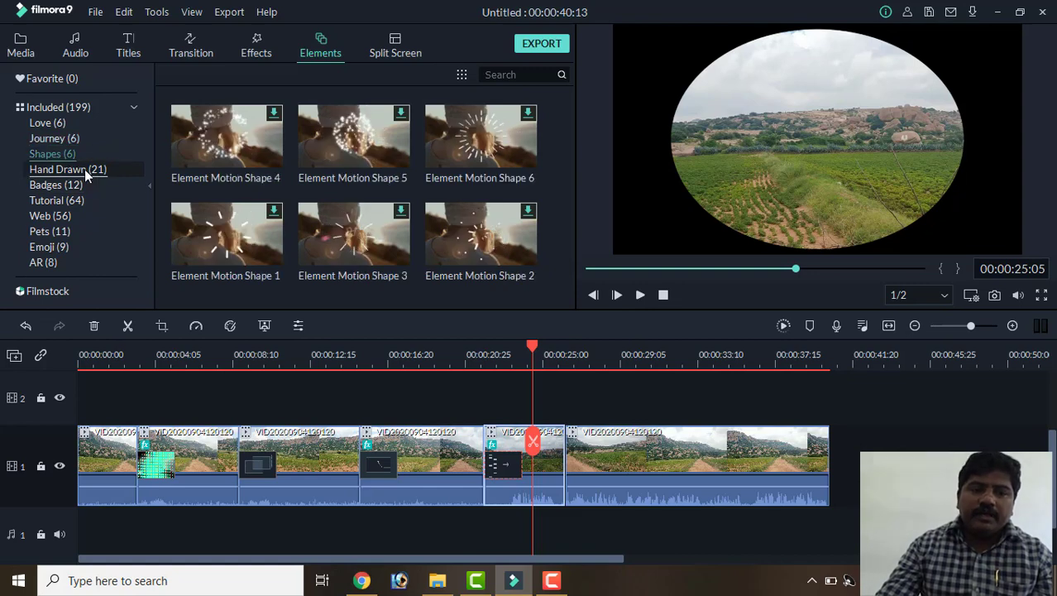
click(84, 169)
click(53, 186)
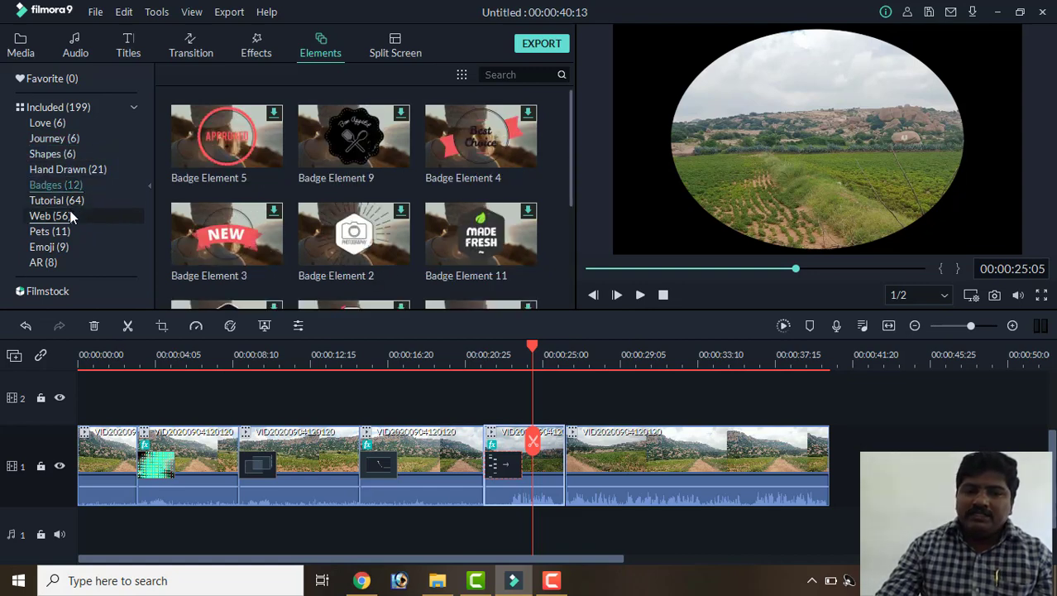
click(59, 201)
click(60, 216)
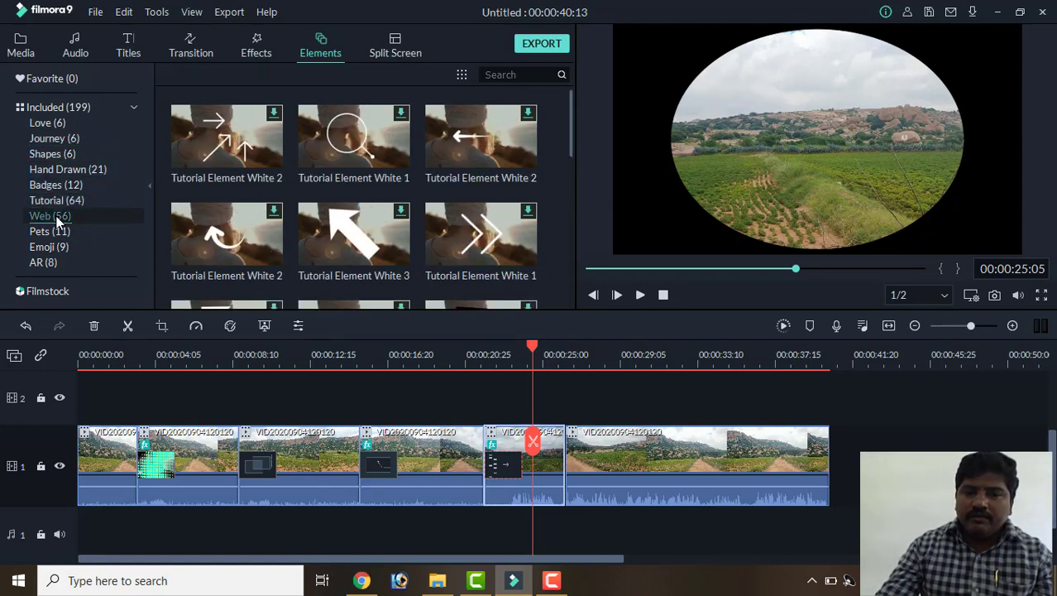
scroll(247, 189, down, 5)
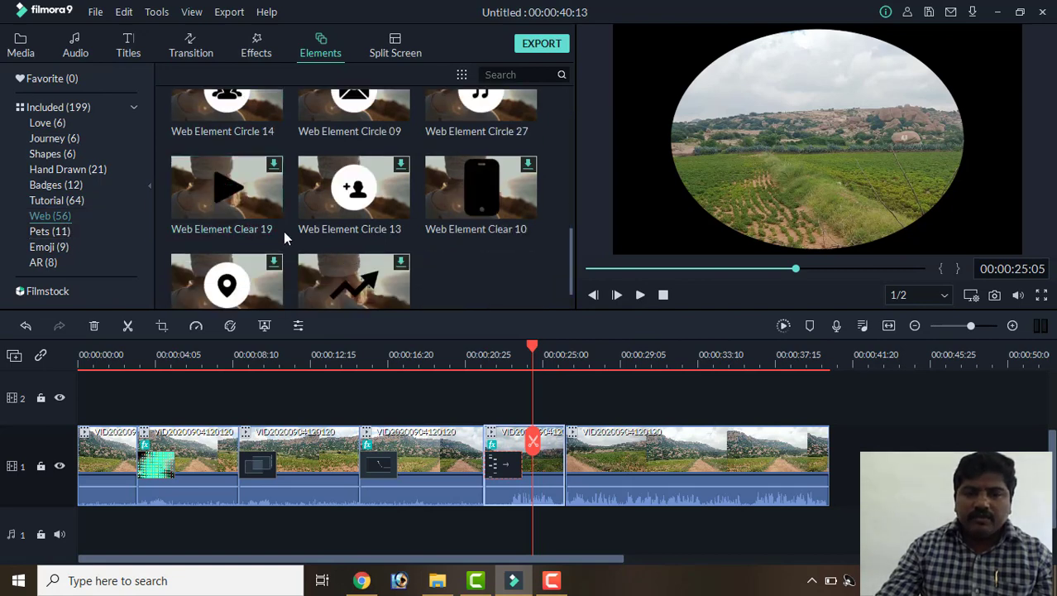
scroll(283, 230, up, 5)
click(50, 232)
click(49, 246)
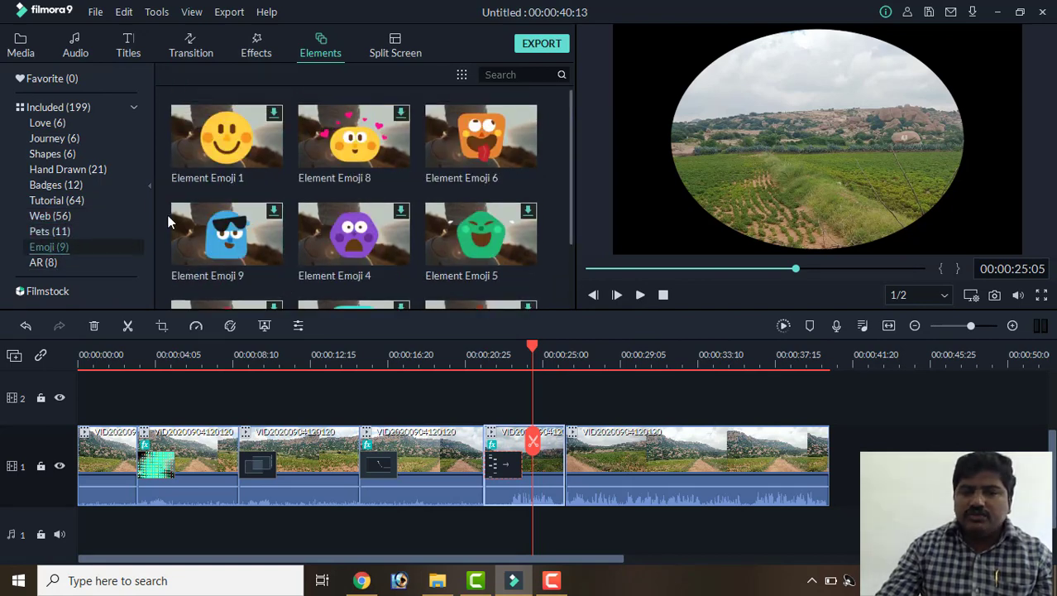
scroll(314, 195, down, 3)
scroll(292, 232, up, 3)
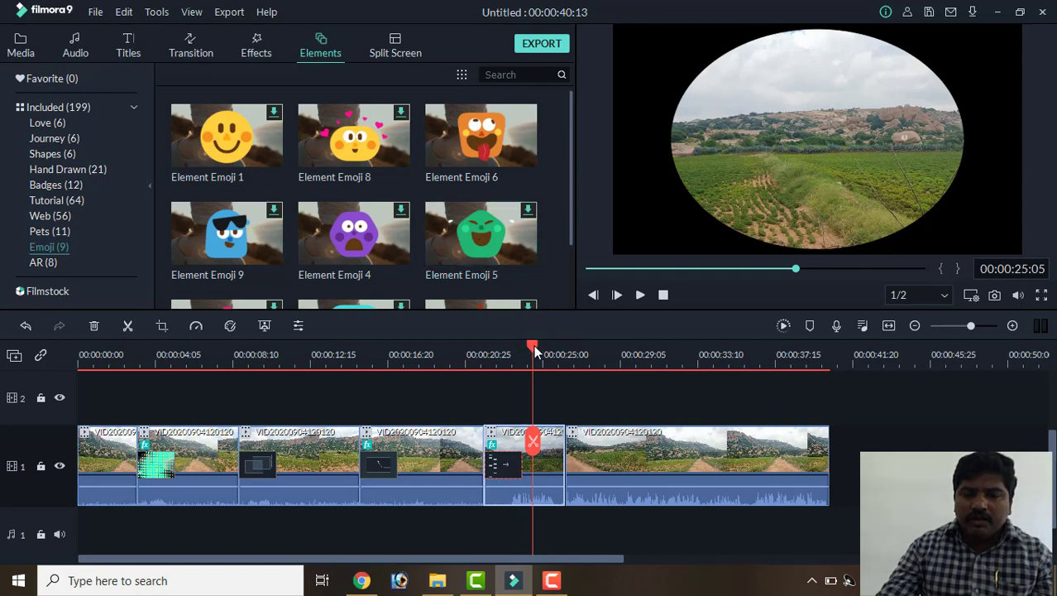
Step: Place the Element Emoji 6 element on track 2 above the third clip piece, starting at about 00:00:12:00
drag(536, 351, 301, 414)
click(314, 465)
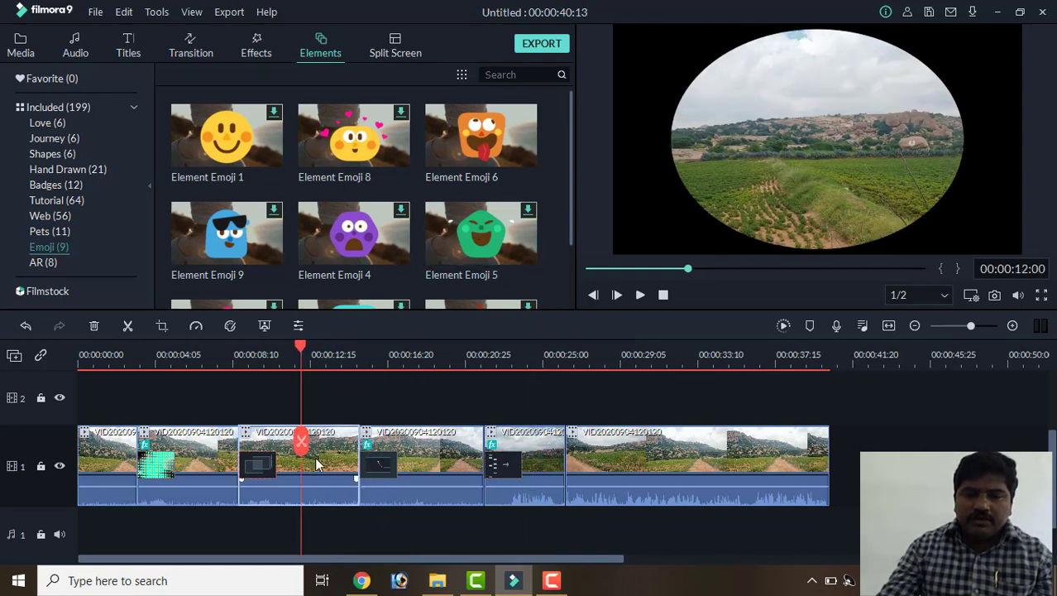
click(354, 140)
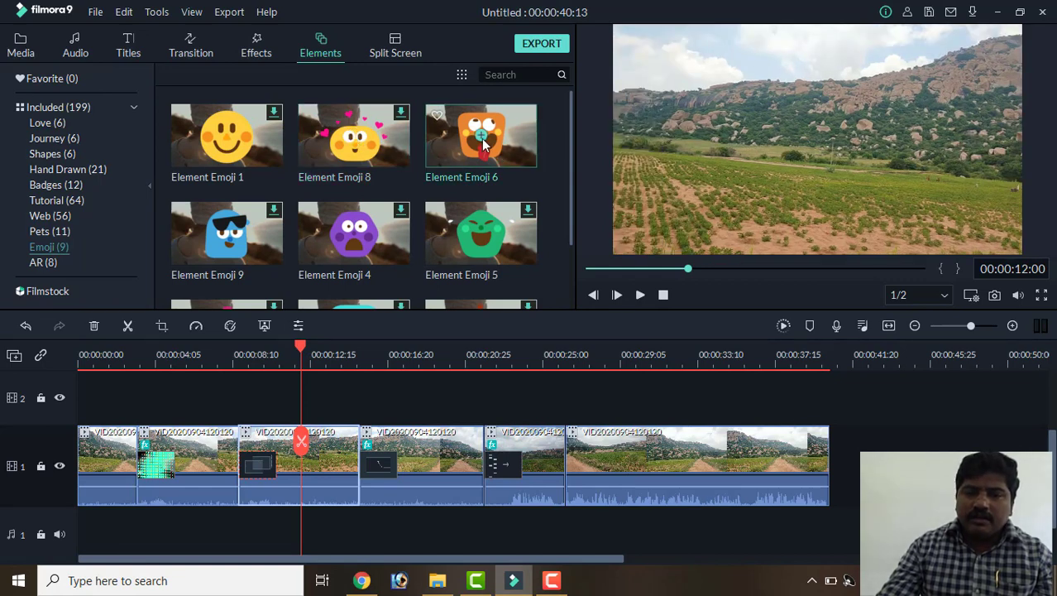
drag(488, 158, 308, 396)
Step: Preview the emoji element from 00:00:11:02 and shorten it to end with the third clip piece
drag(303, 348, 283, 358)
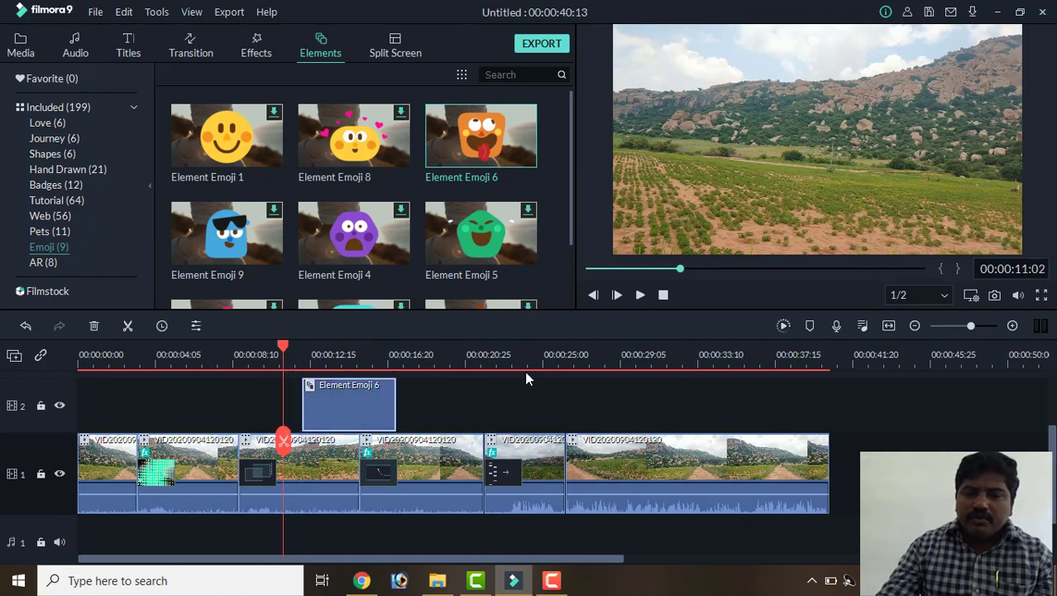
click(640, 295)
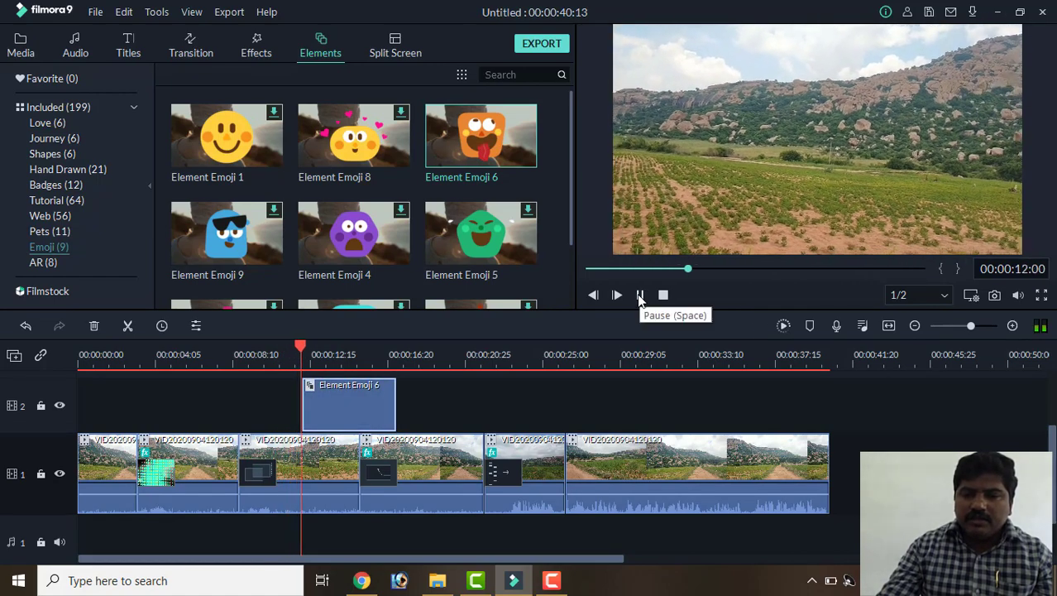
click(657, 295)
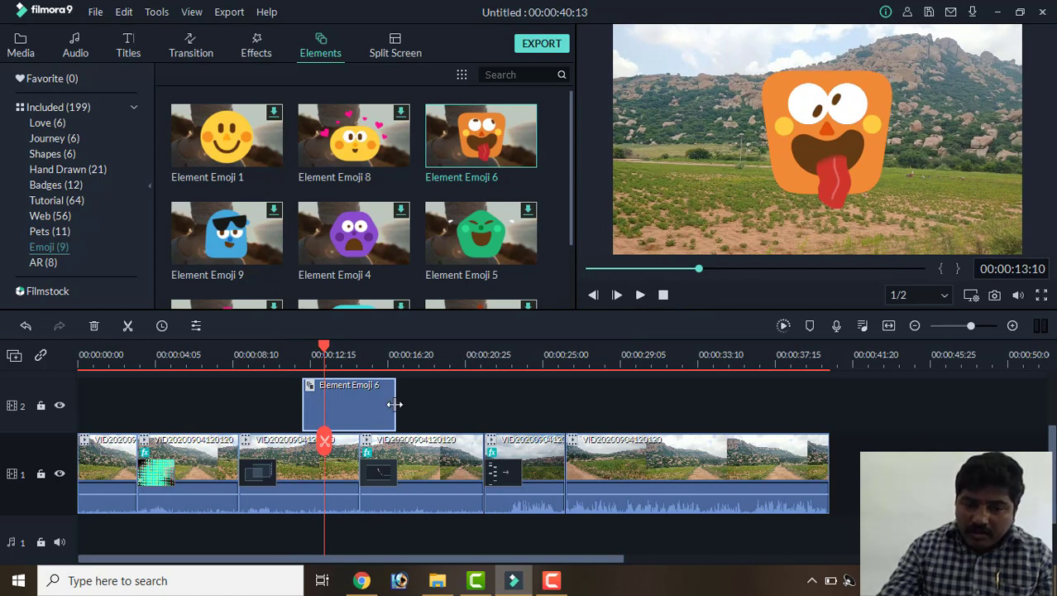
drag(395, 404, 358, 408)
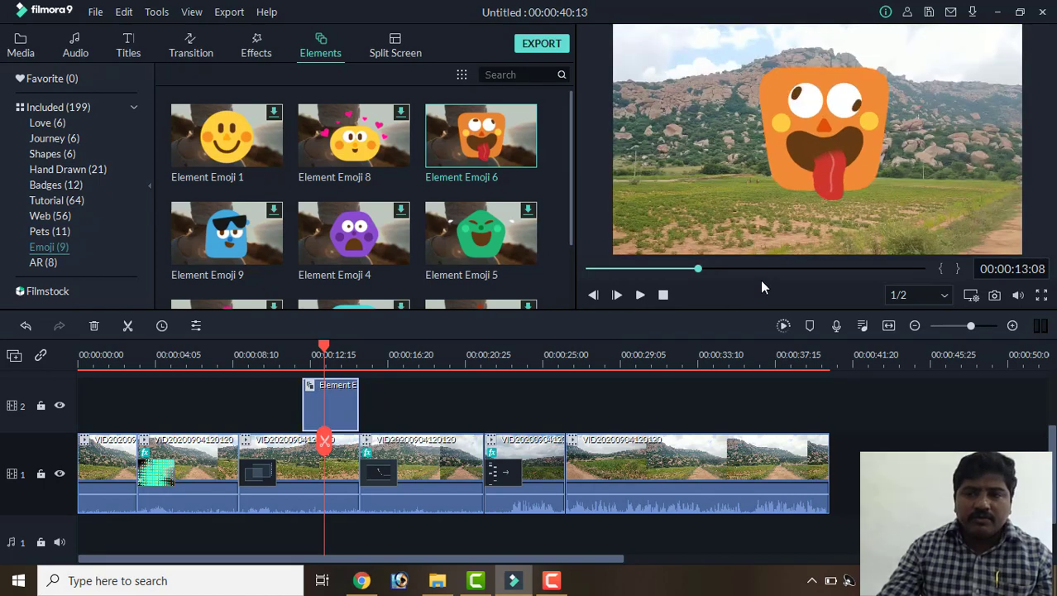
Step: Shrink the emoji in the preview frame and move it into the upper-left corner of the picture
click(819, 144)
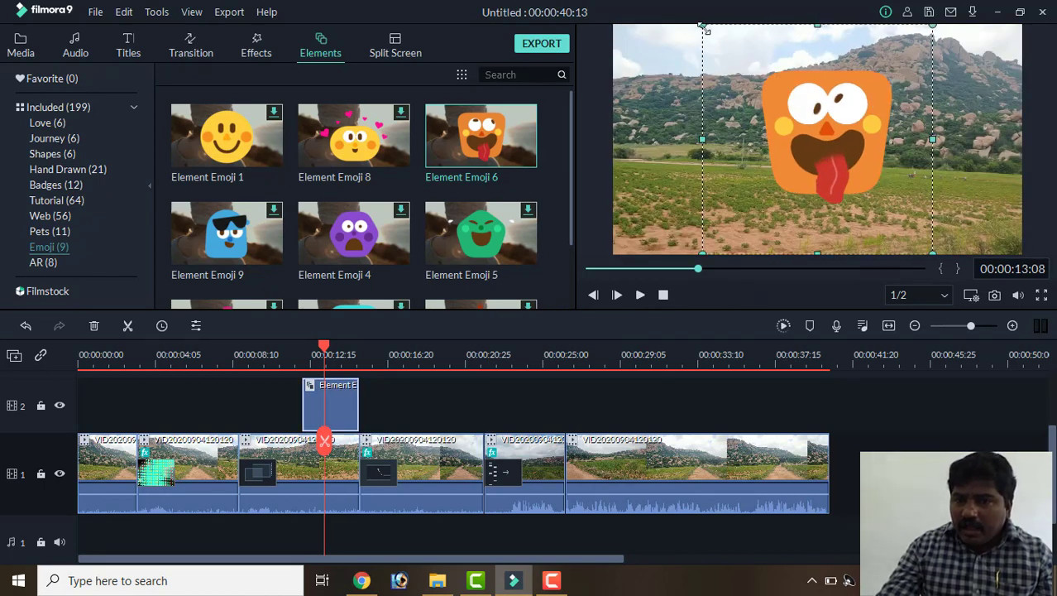
drag(709, 33, 761, 120)
drag(861, 170, 672, 51)
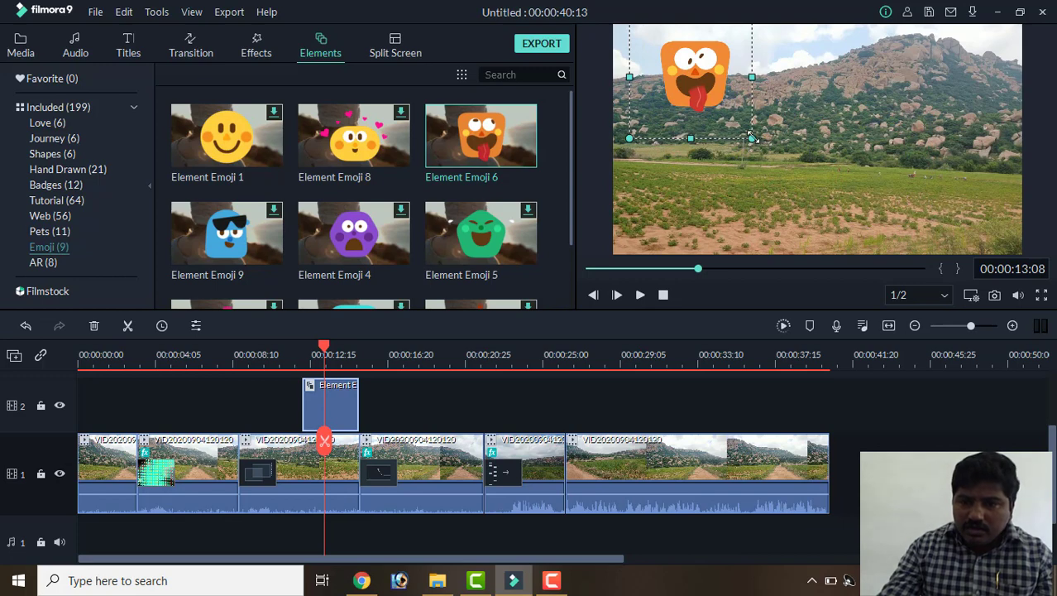
drag(752, 139, 703, 101)
mouse_move(675, 64)
mouse_down()
mouse_move(683, 58)
mouse_move(665, 68)
mouse_move(664, 52)
mouse_up()
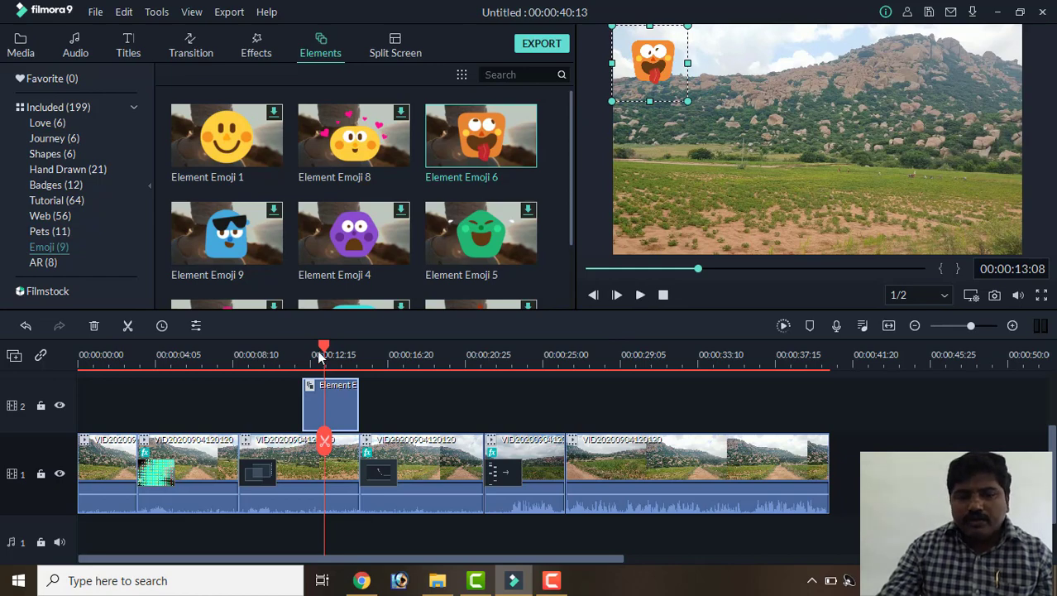
Step: Play the timeline from about 00:00:11:13 to preview the resized emoji in the picture's corner
drag(325, 349, 290, 351)
click(640, 295)
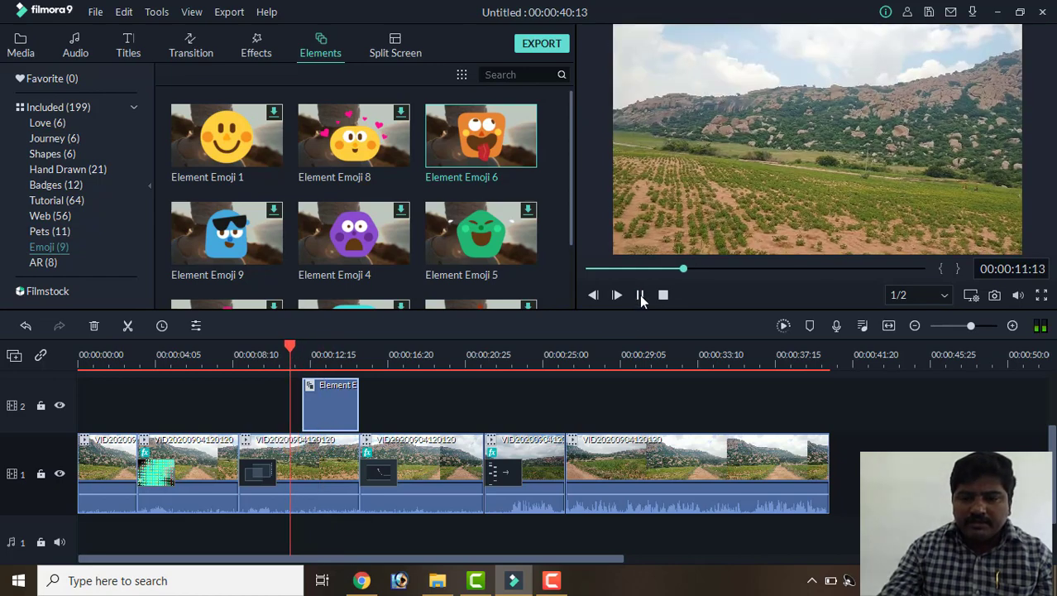
click(640, 295)
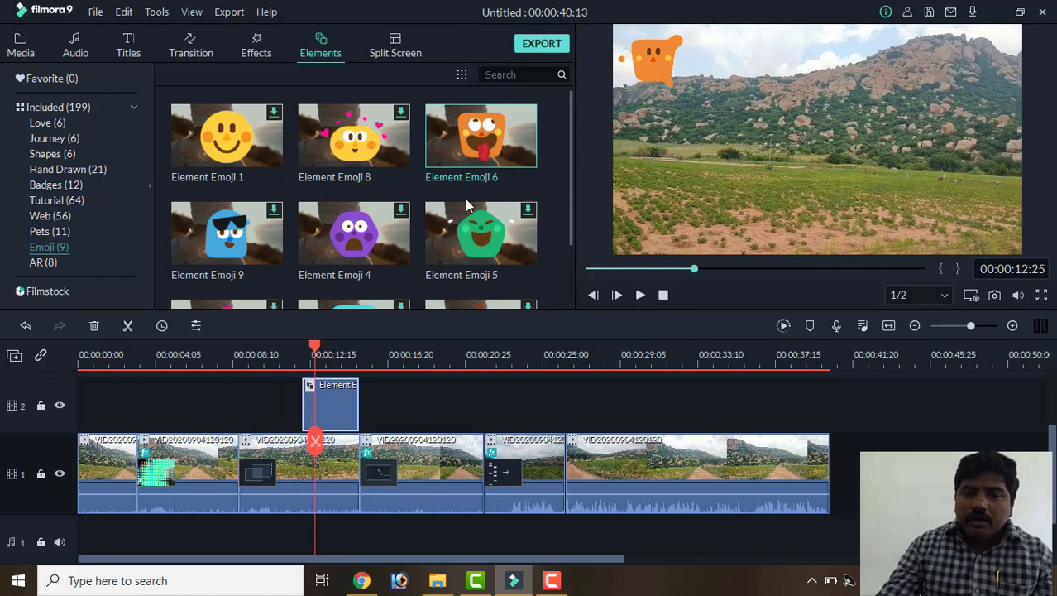
Step: Apply the Pixels In transition from the Ripple & Dissolve category to the start of the emoji element on track 2
drag(318, 354, 255, 356)
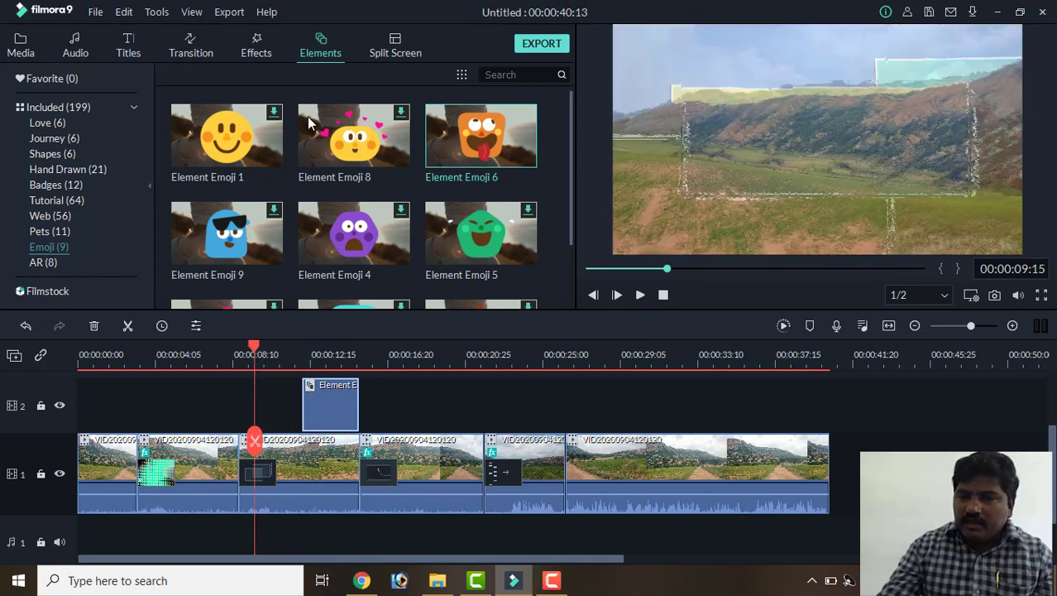
click(286, 356)
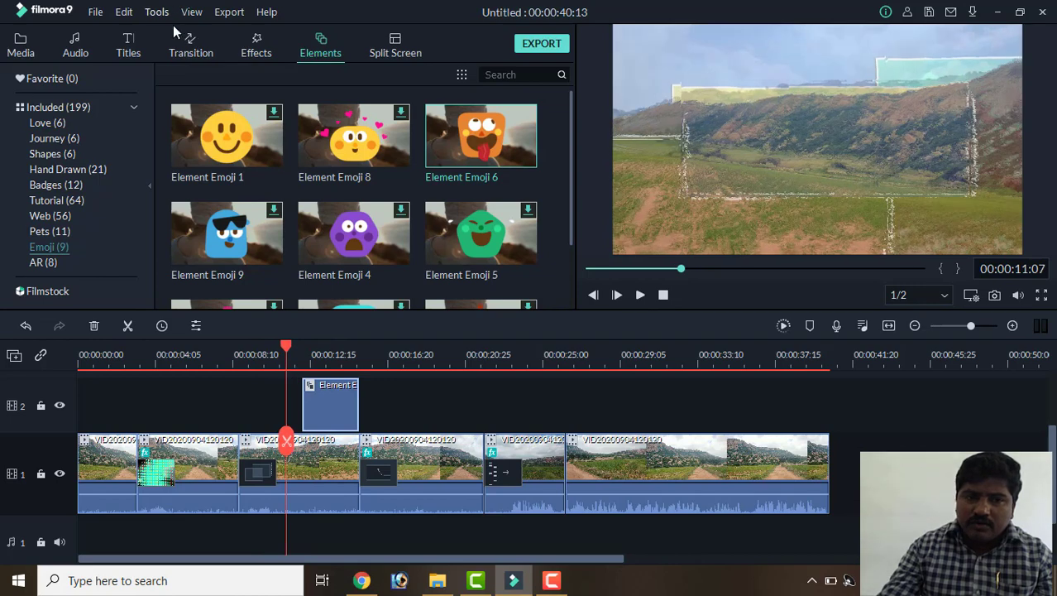
click(187, 45)
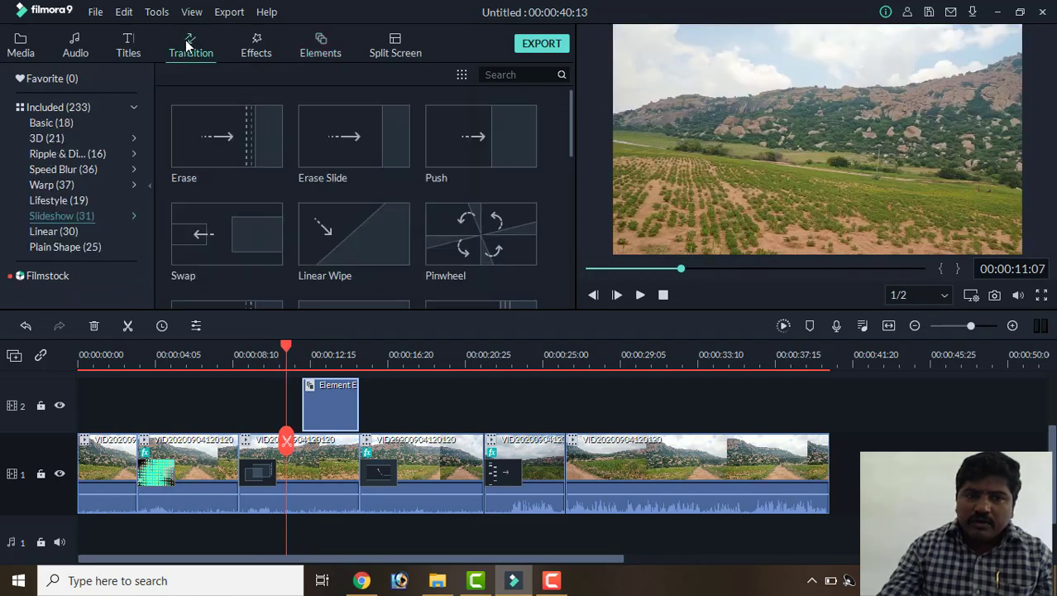
click(58, 232)
click(56, 168)
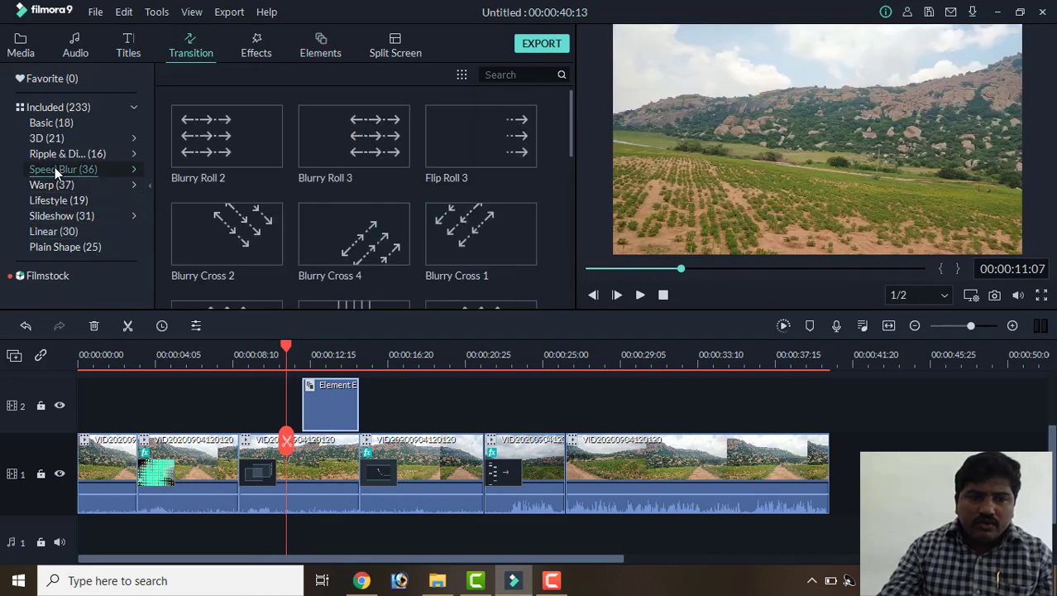
click(58, 154)
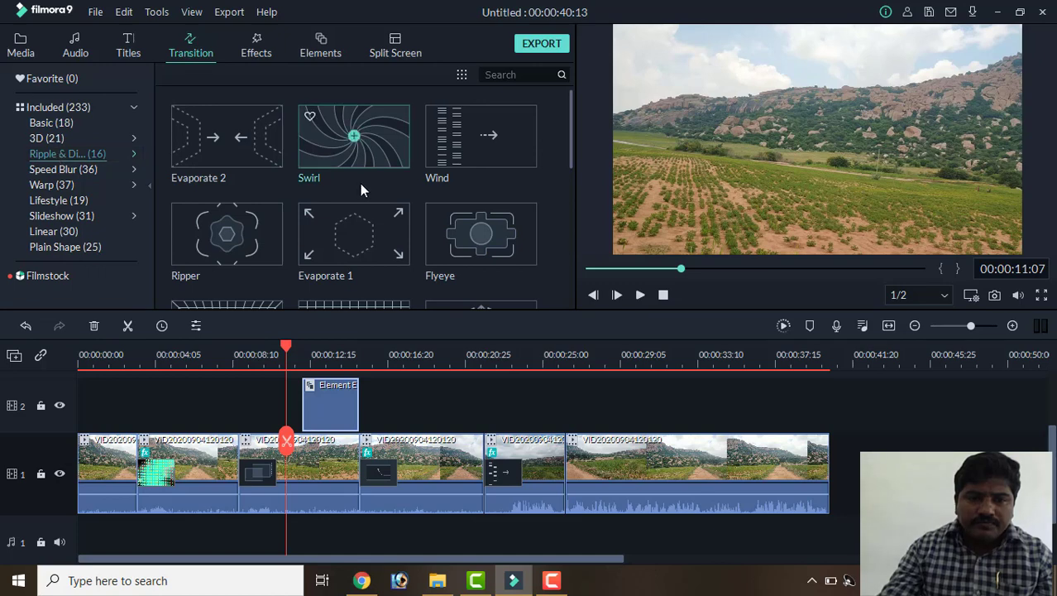
scroll(377, 215, down, 5)
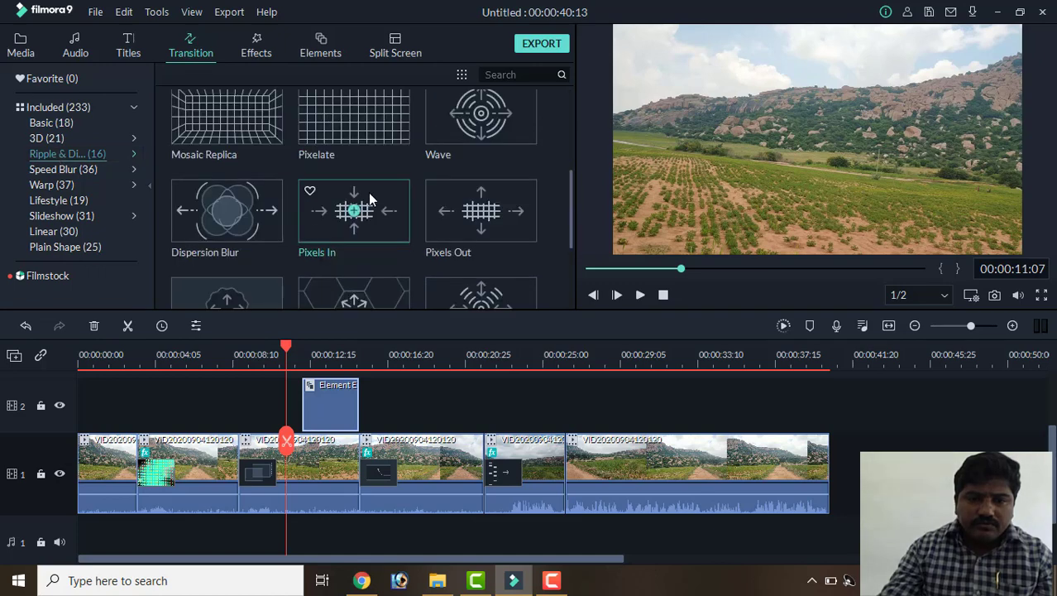
scroll(386, 231, up, 3)
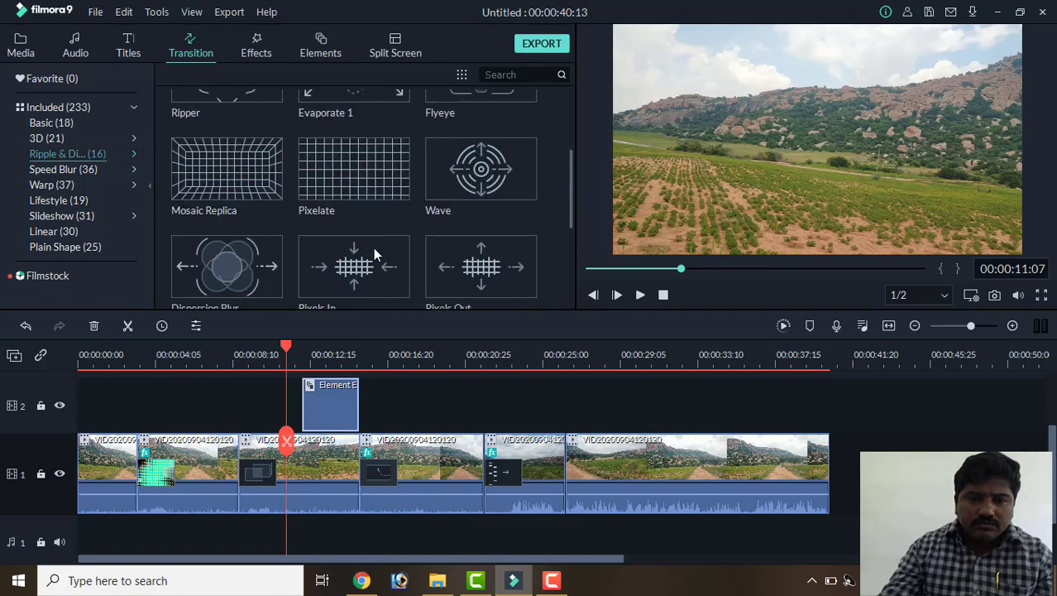
mouse_move(351, 267)
drag(337, 364, 319, 406)
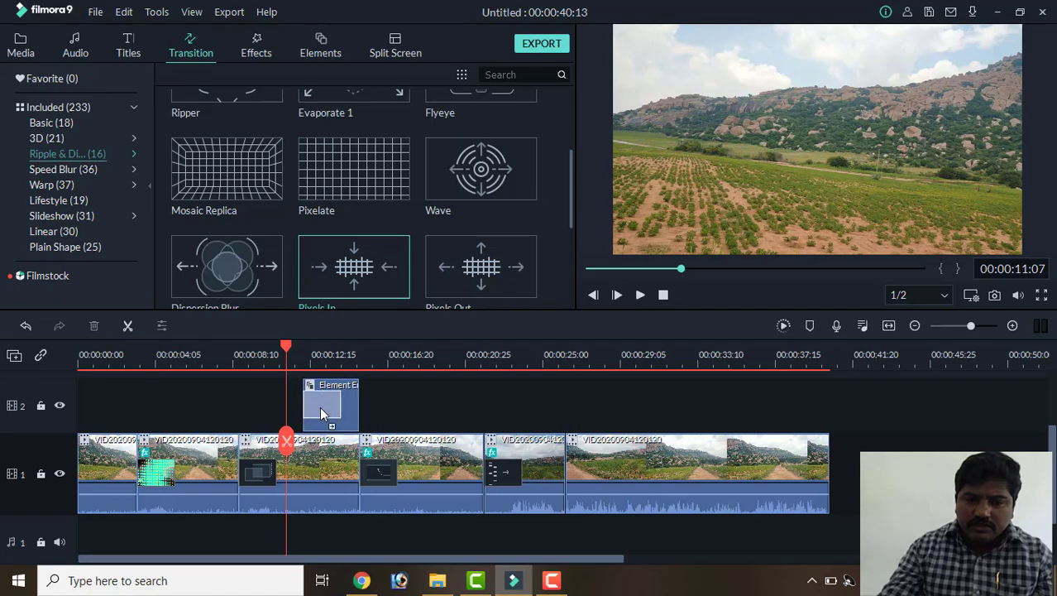
Step: Play the timeline from 00:00:11:07 to preview the Pixels In transition on the emoji element
click(639, 295)
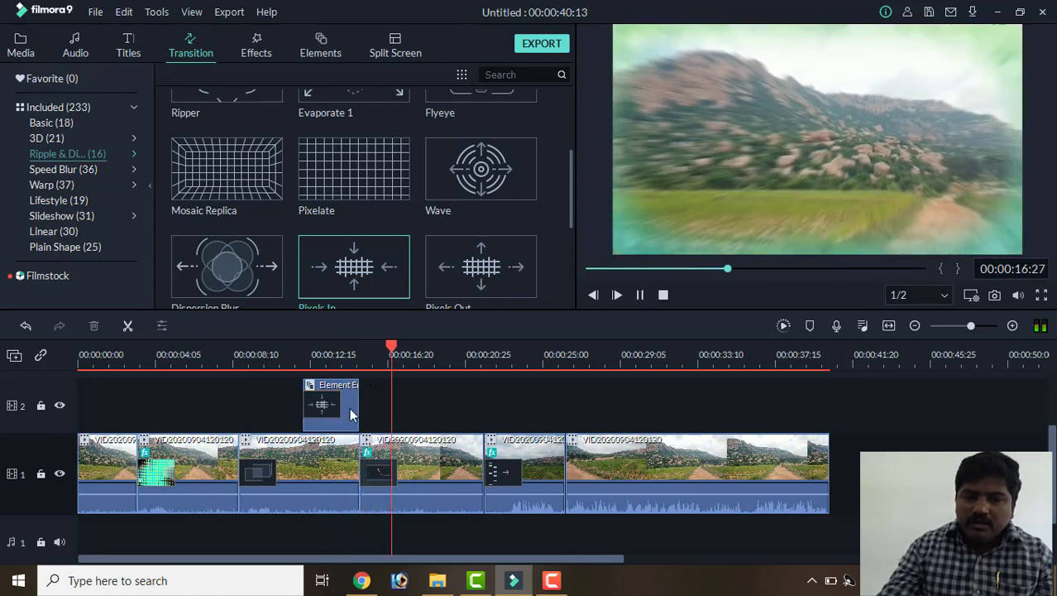
click(321, 379)
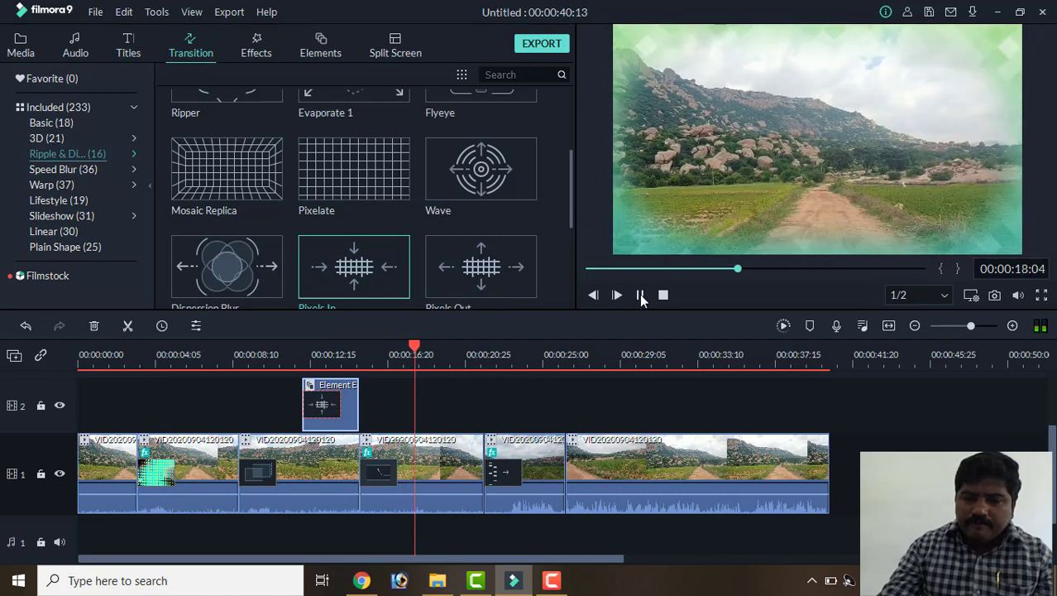
click(640, 294)
click(321, 52)
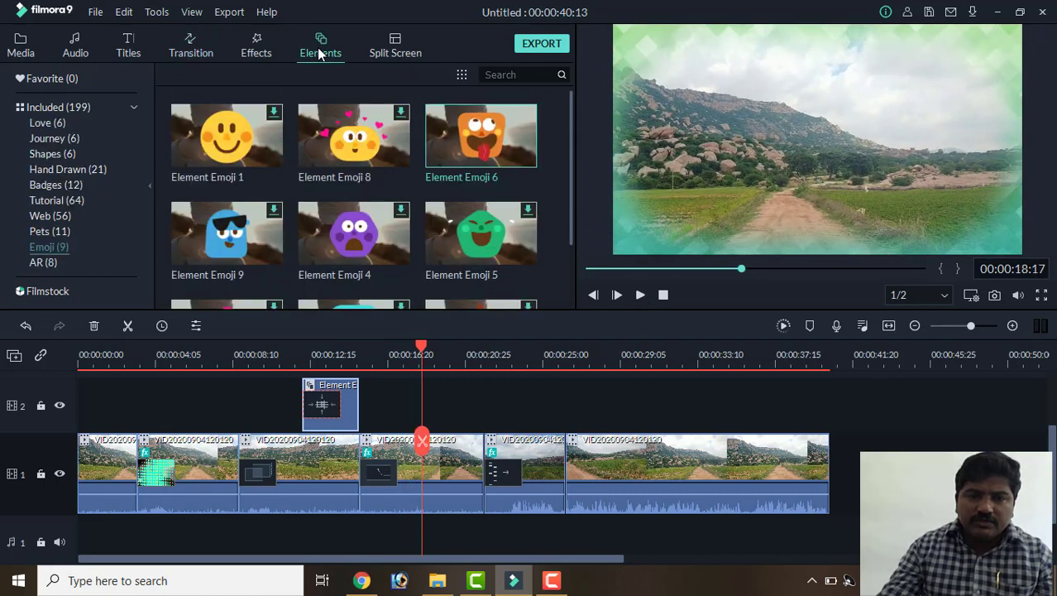
scroll(372, 238, down, 2)
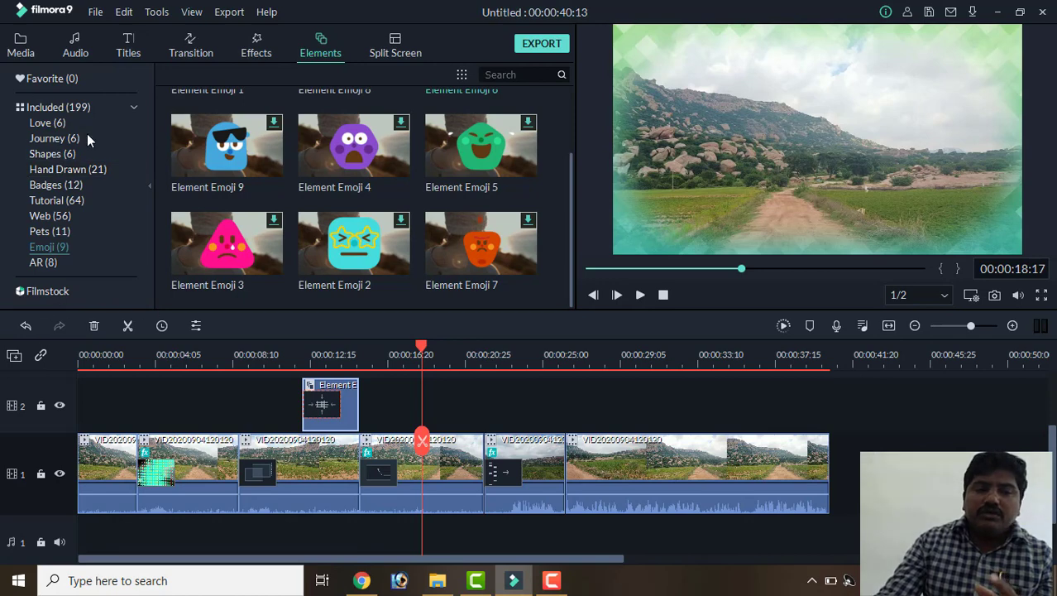
click(20, 48)
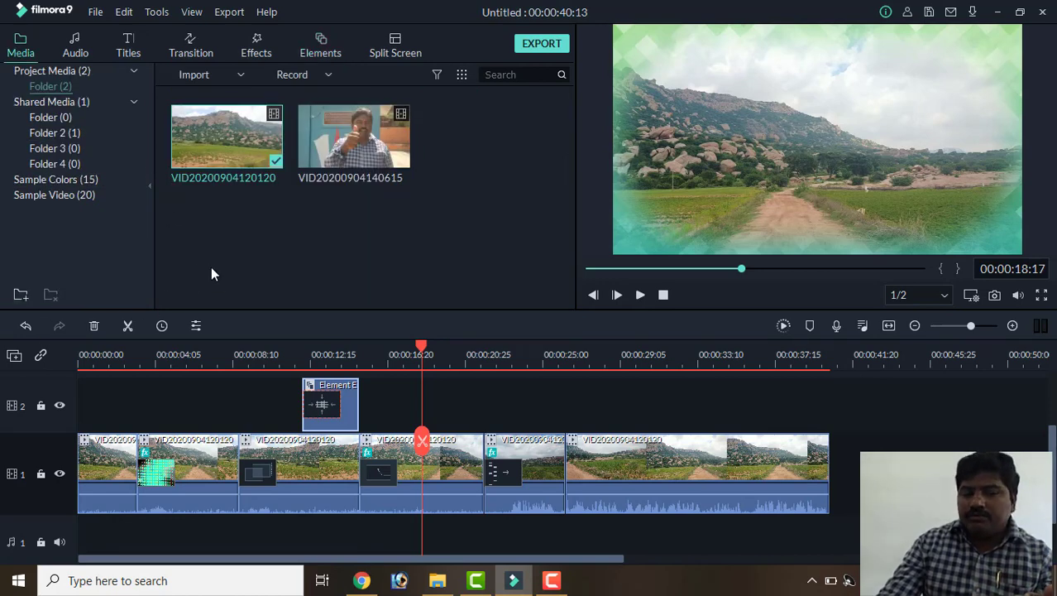
click(272, 233)
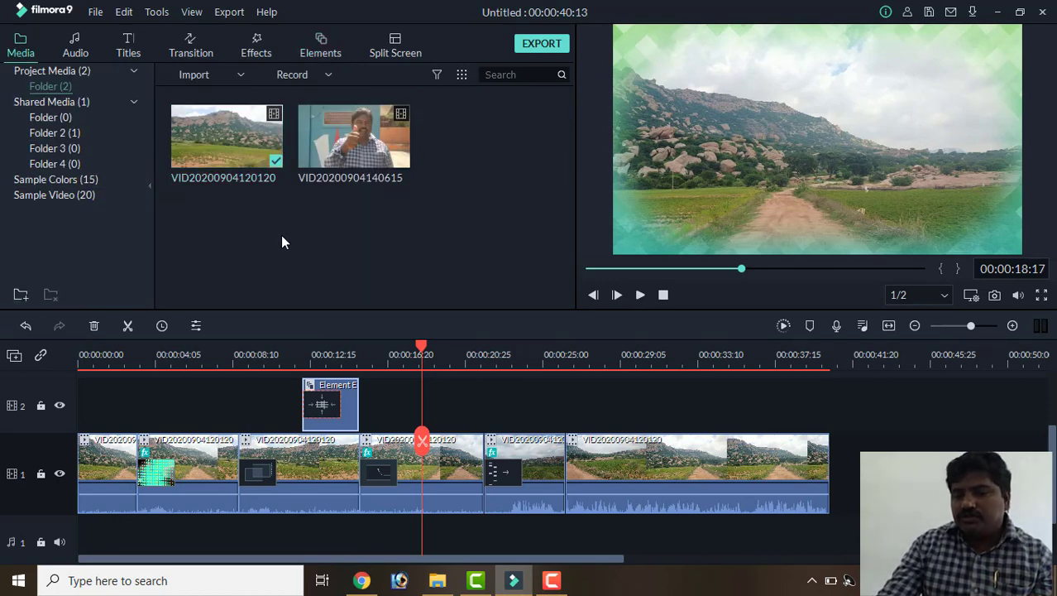
click(183, 50)
click(258, 51)
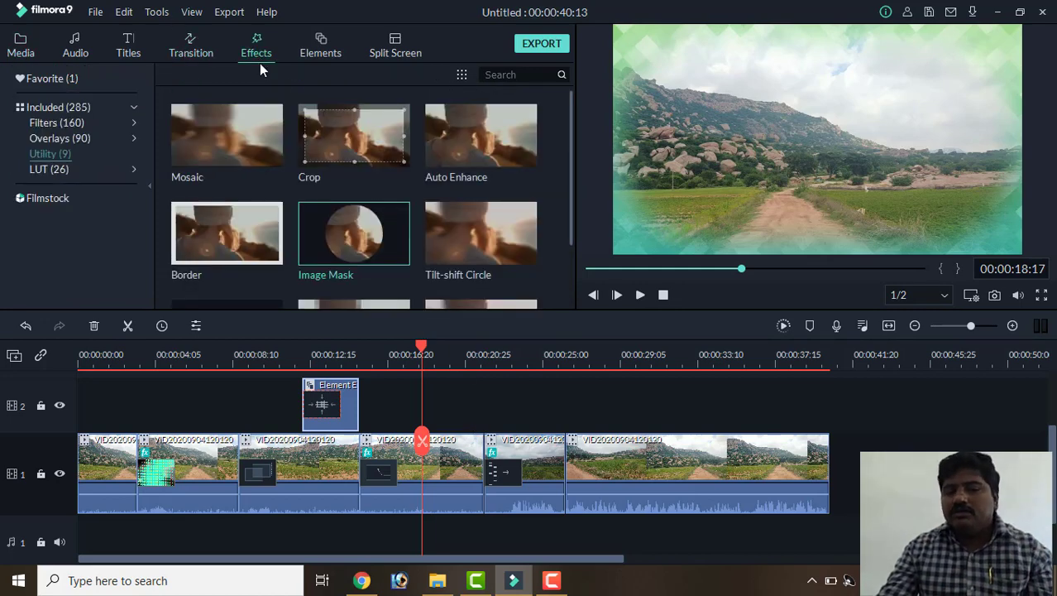
Step: Apply the Period Piece effect from the LUT category to a vlog clip on track 1
scroll(436, 239, down, 1)
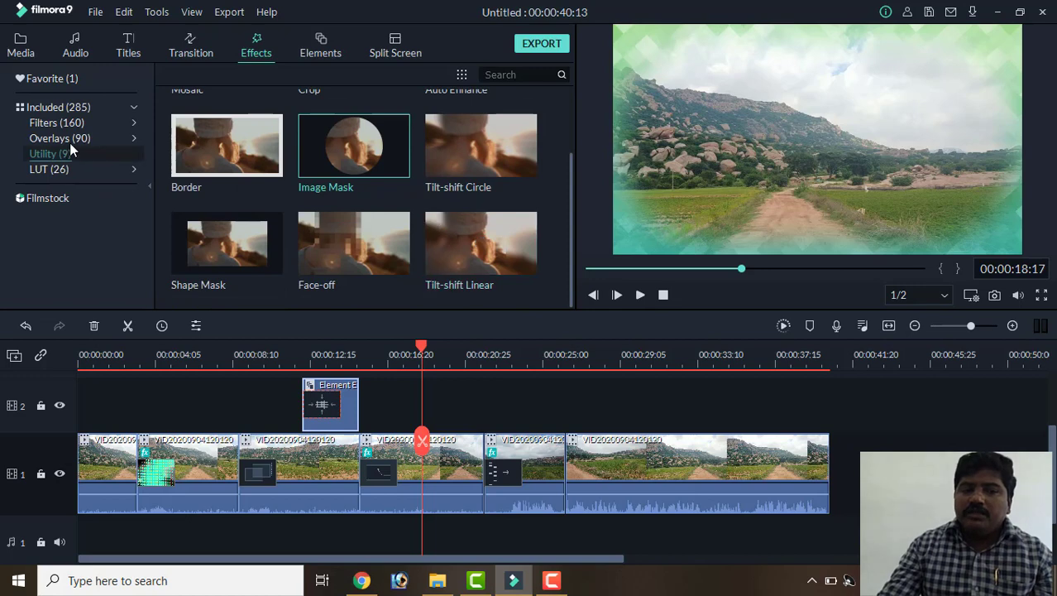
click(59, 168)
scroll(356, 223, down, 5)
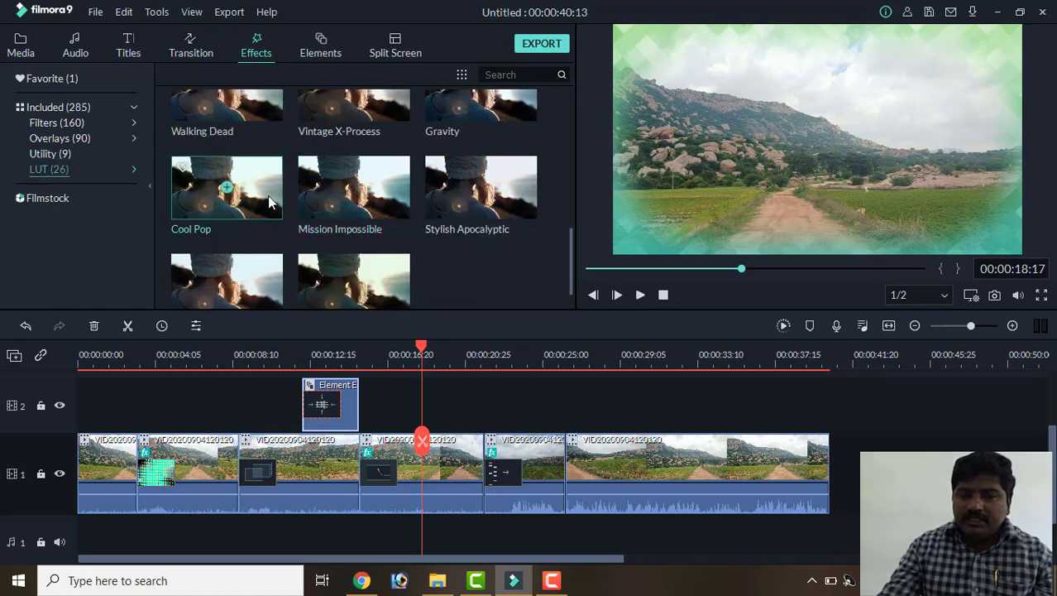
scroll(259, 194, down, 3)
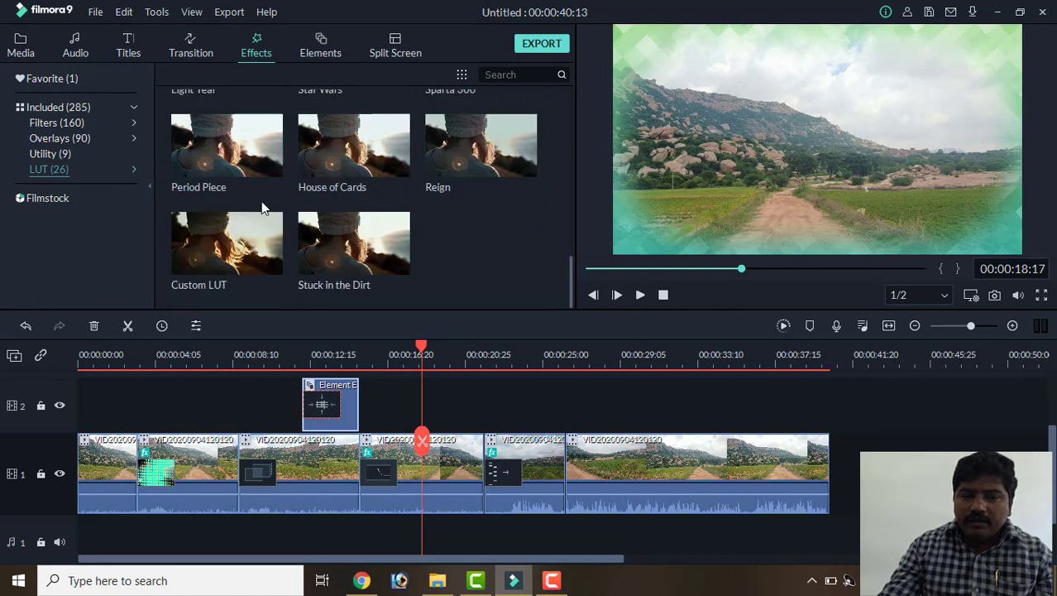
click(262, 146)
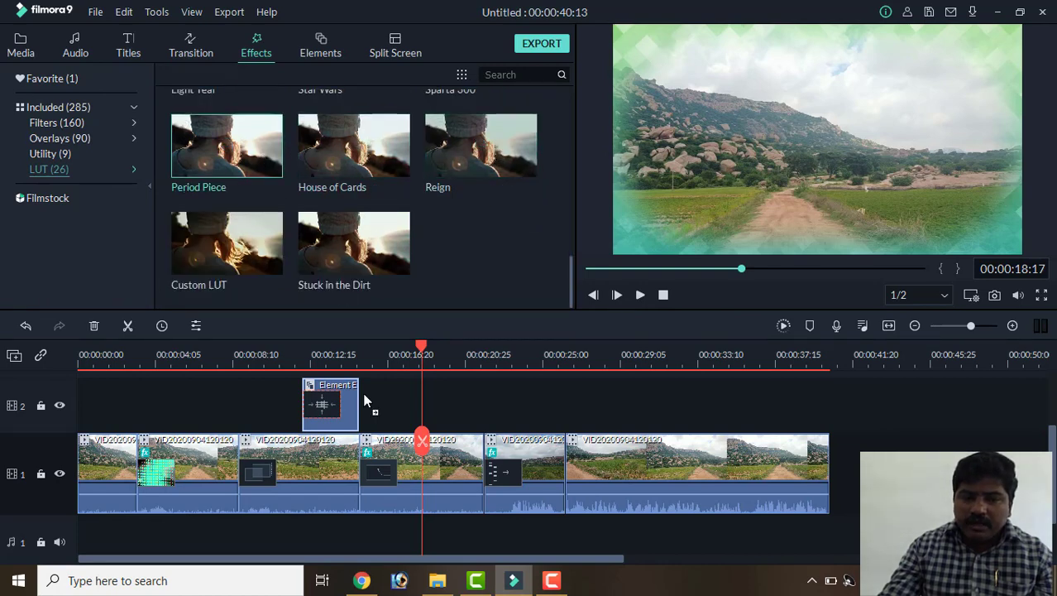
Step: Play the timeline from 00:00:11:03 through the emoji section into the following clip to preview the effects
drag(422, 356, 284, 407)
click(327, 473)
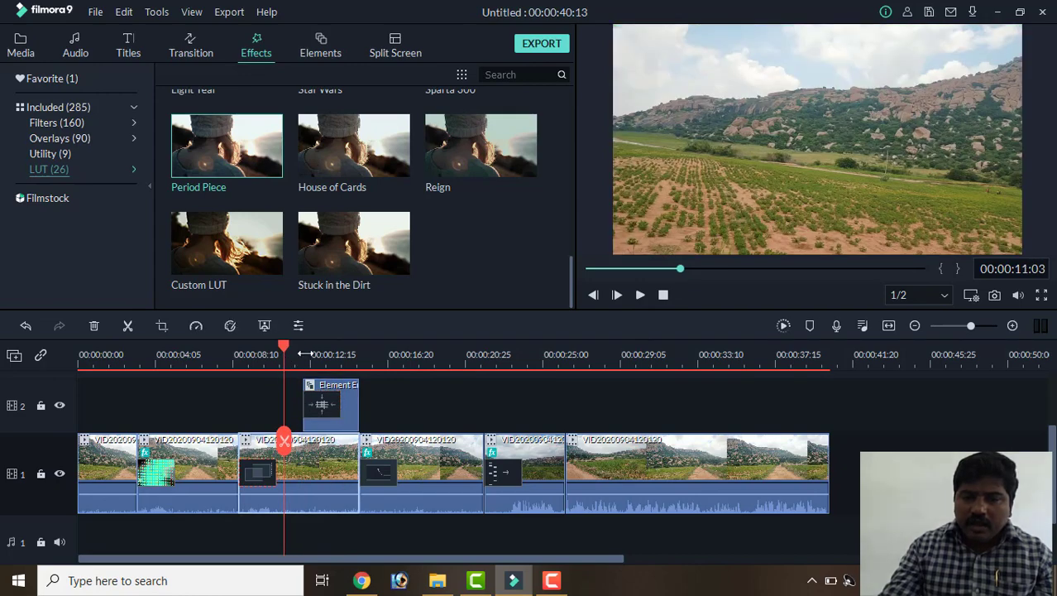
click(640, 294)
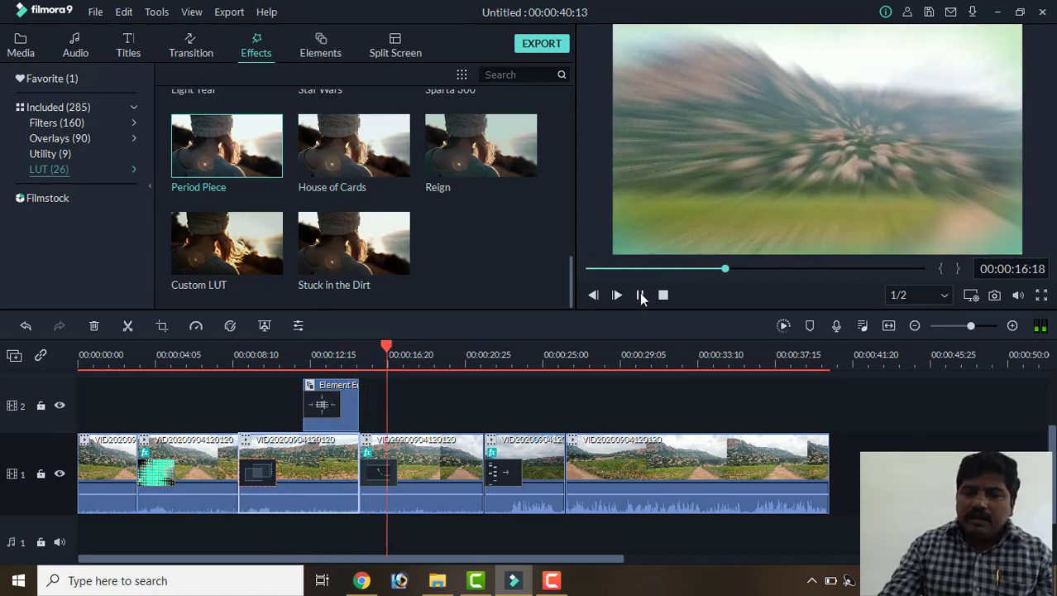
click(641, 295)
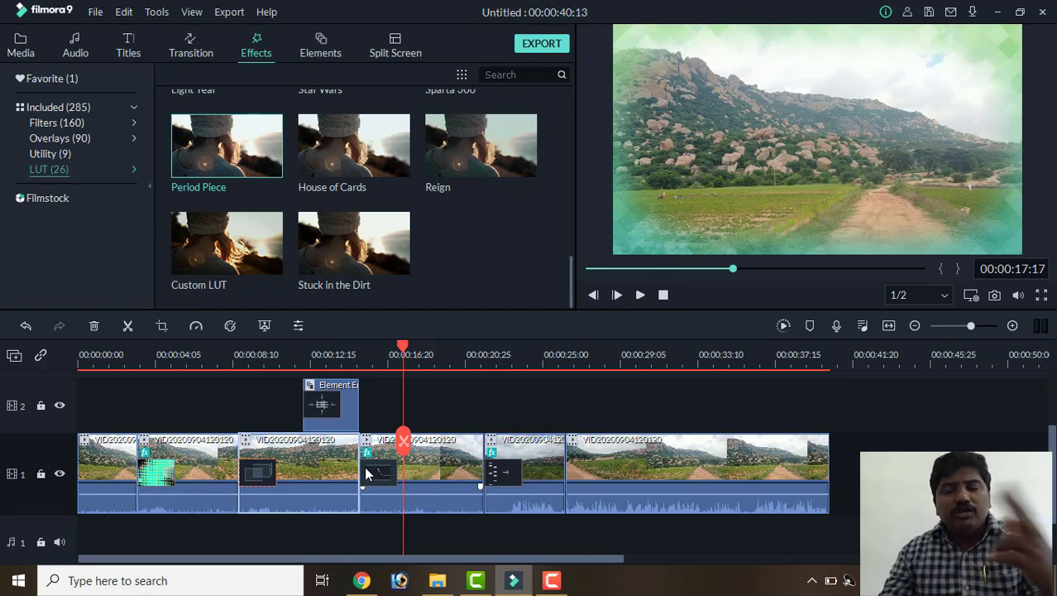
Step: Add the Airplane4 element from the AR category to track 2 at about 00:00:18:00, after the emoji element
click(311, 54)
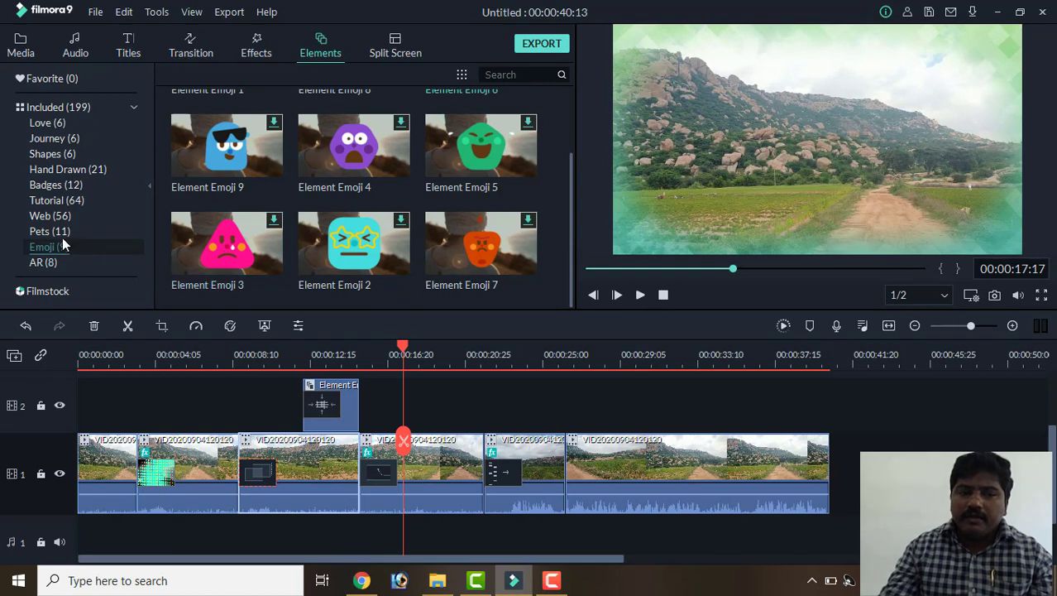
click(69, 264)
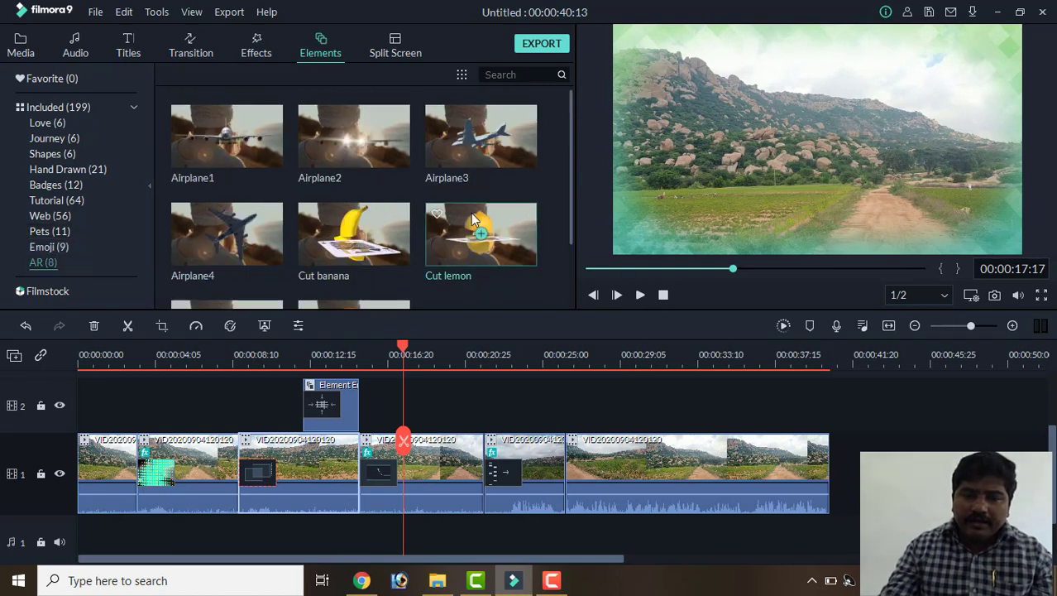
scroll(471, 212, down, 2)
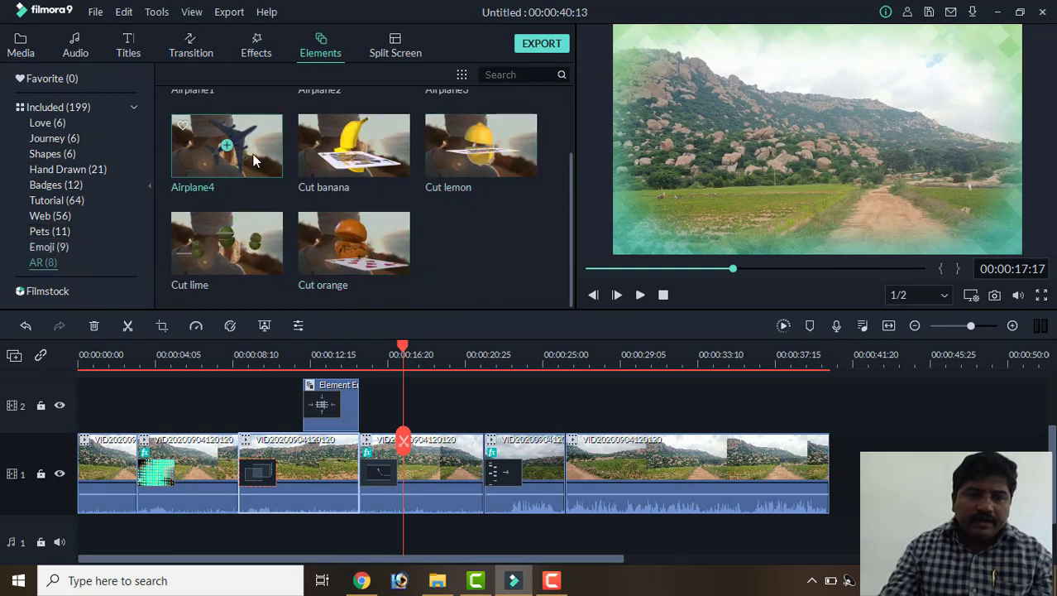
drag(238, 143, 409, 397)
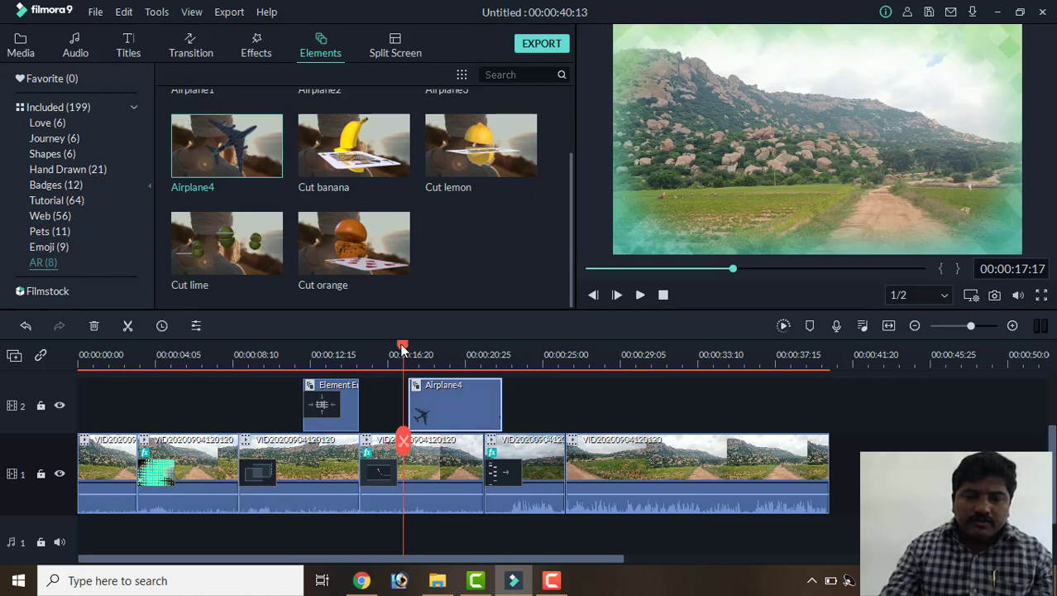
Step: Play the timeline from 00:00:16:11 to preview the Airplane4 element over the video
click(383, 352)
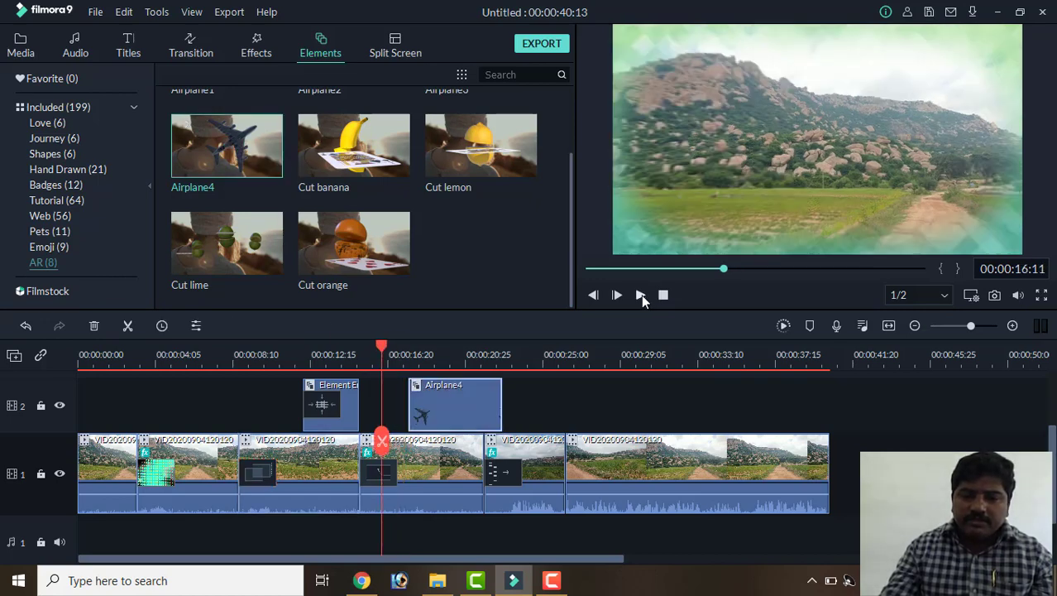
click(641, 295)
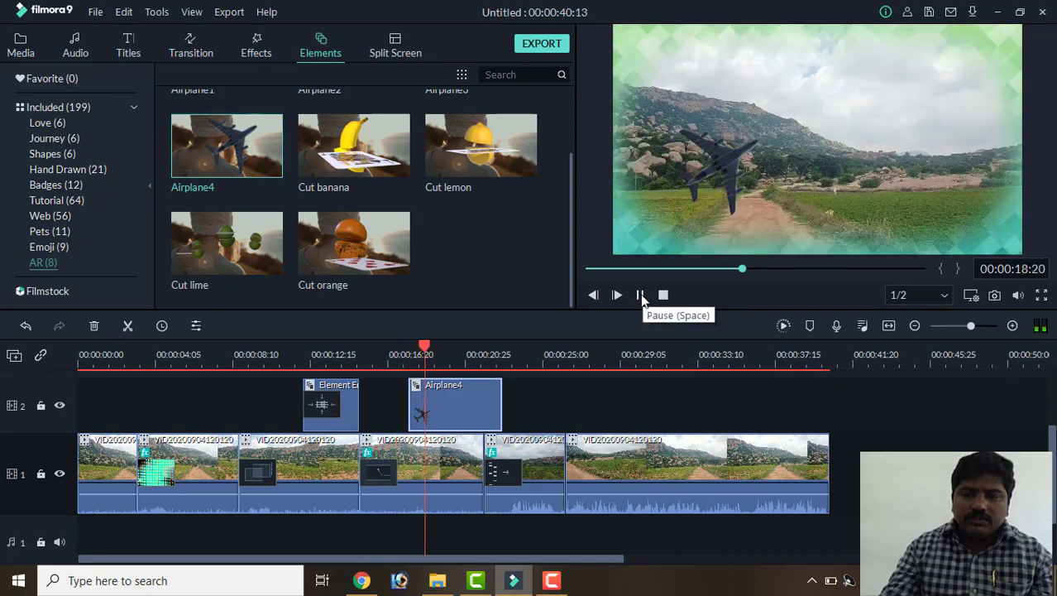
click(641, 296)
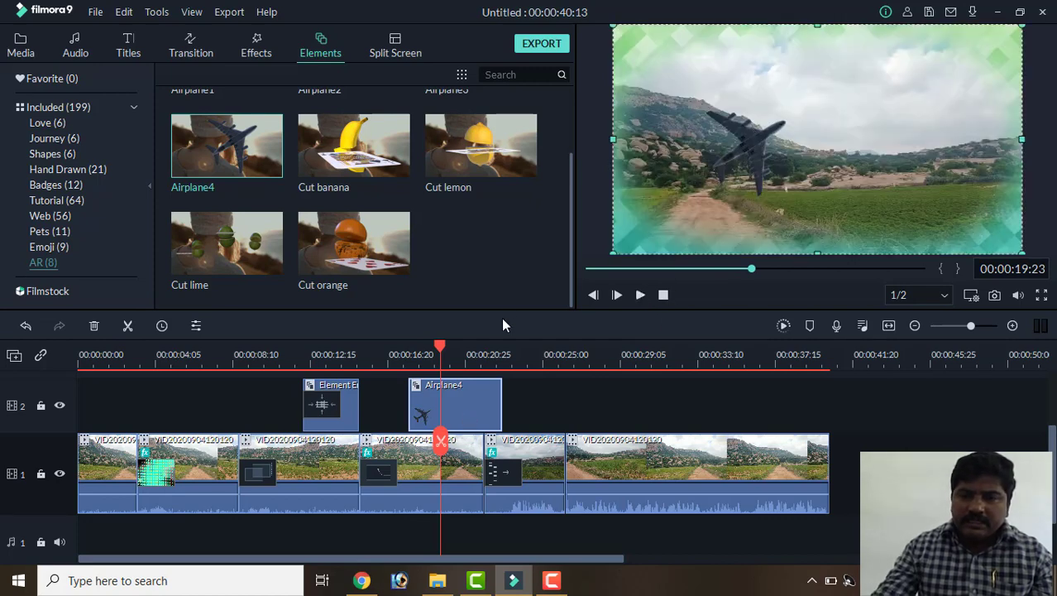
Step: Move the Airplane4 element up in the preview frame and shrink it to about half size in the picture's upper-left area
click(536, 418)
click(496, 403)
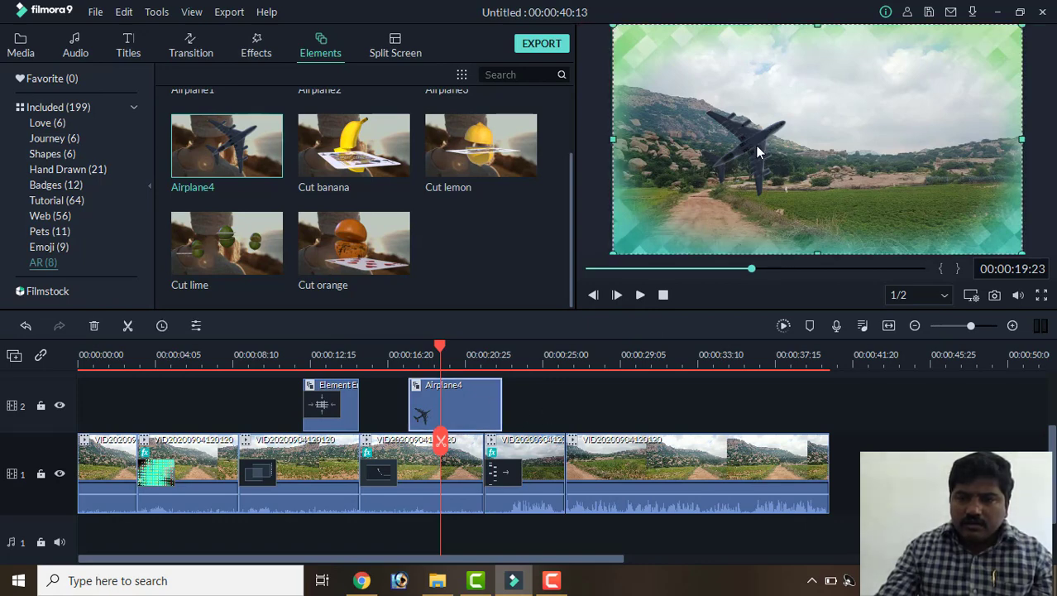
drag(755, 145, 761, 122)
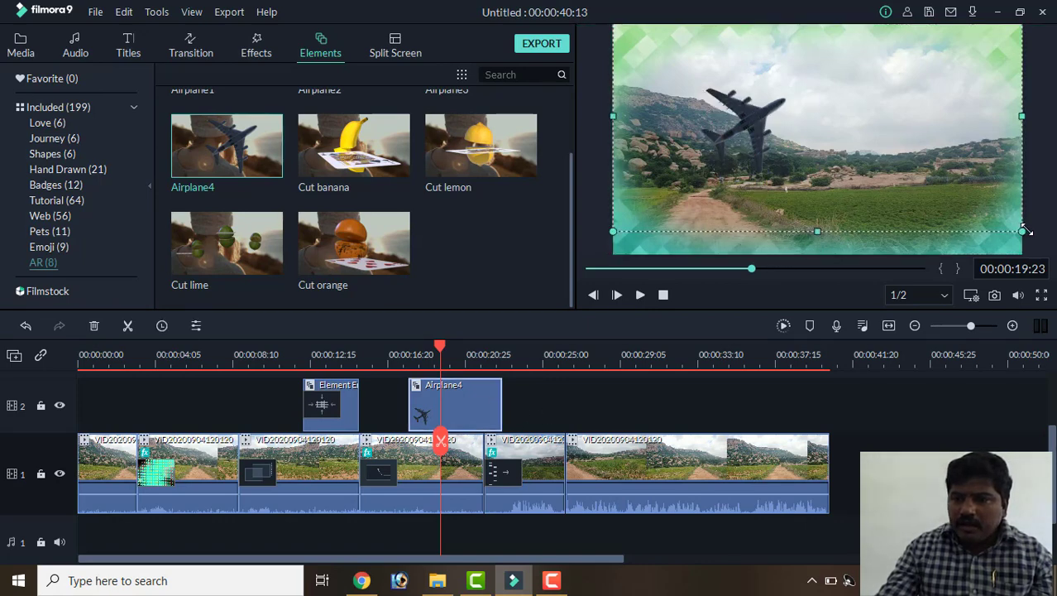
drag(989, 214, 814, 120)
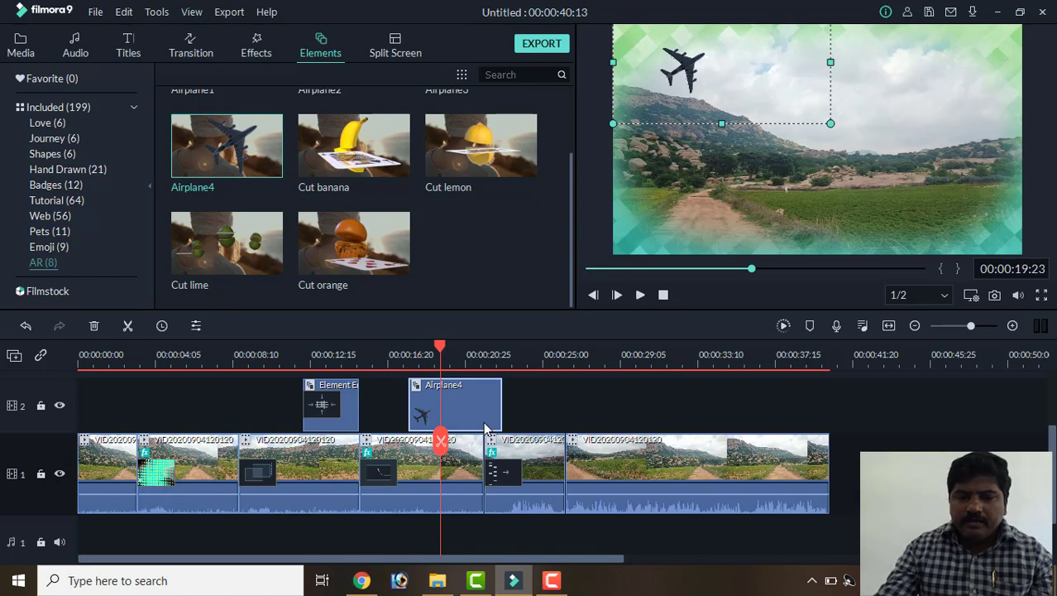
Step: Play the timeline from 00:00:16:12 to preview the resized airplane in the picture's corner
drag(439, 352, 382, 352)
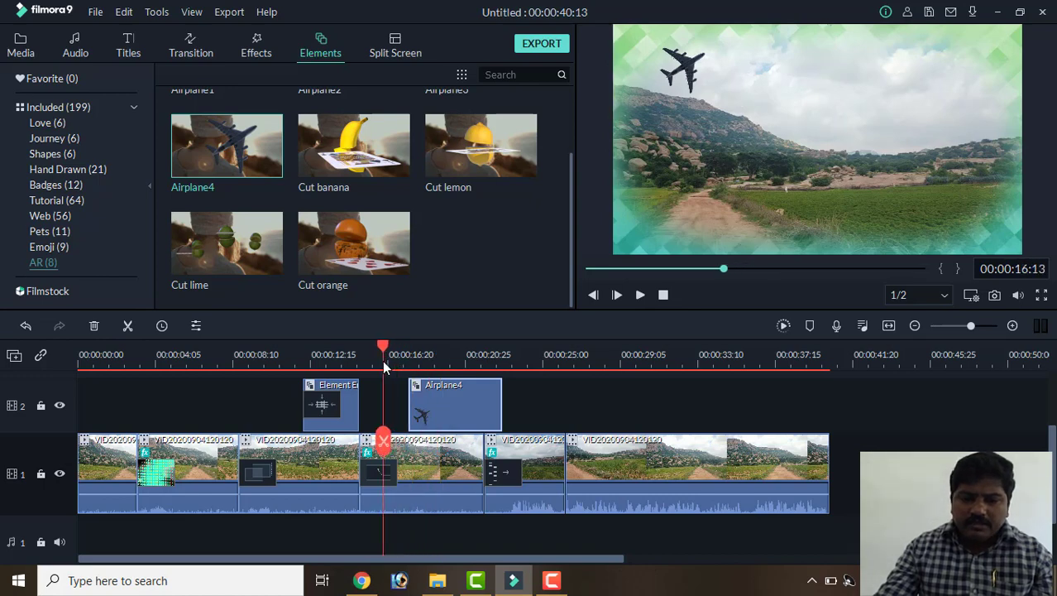
click(556, 411)
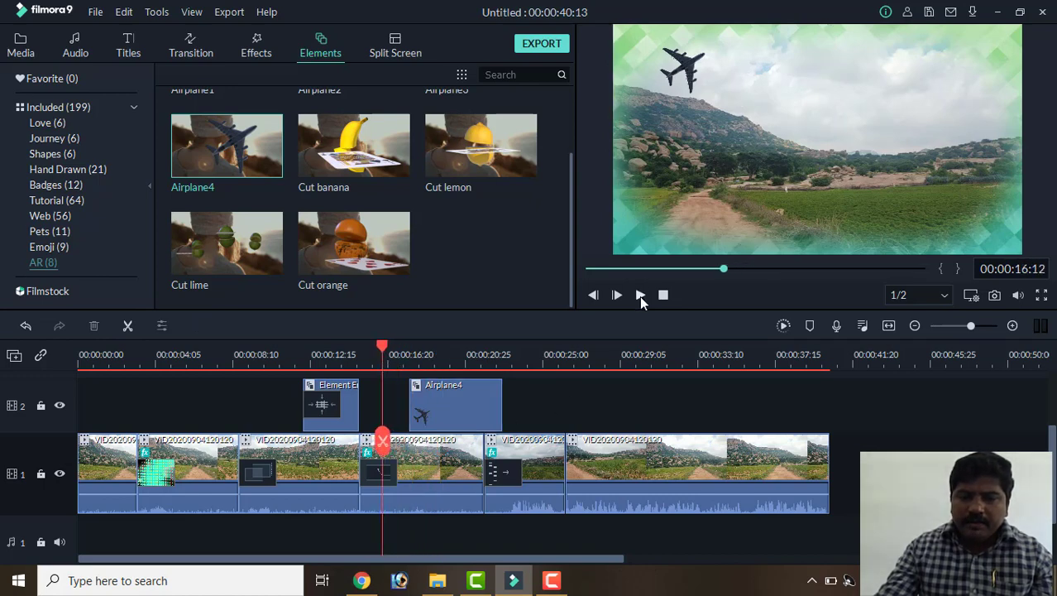
click(639, 296)
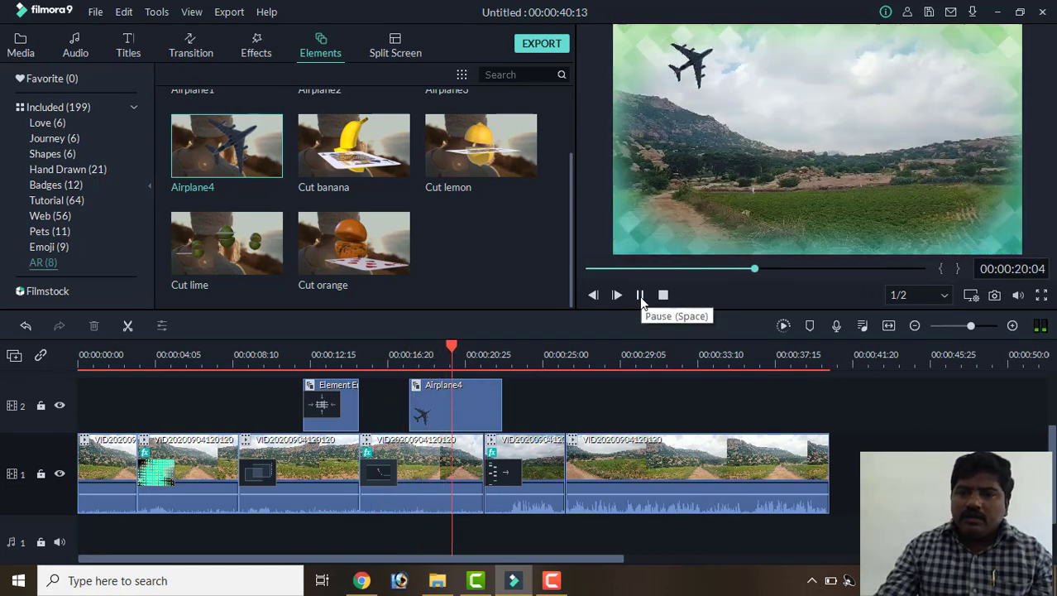
key(space)
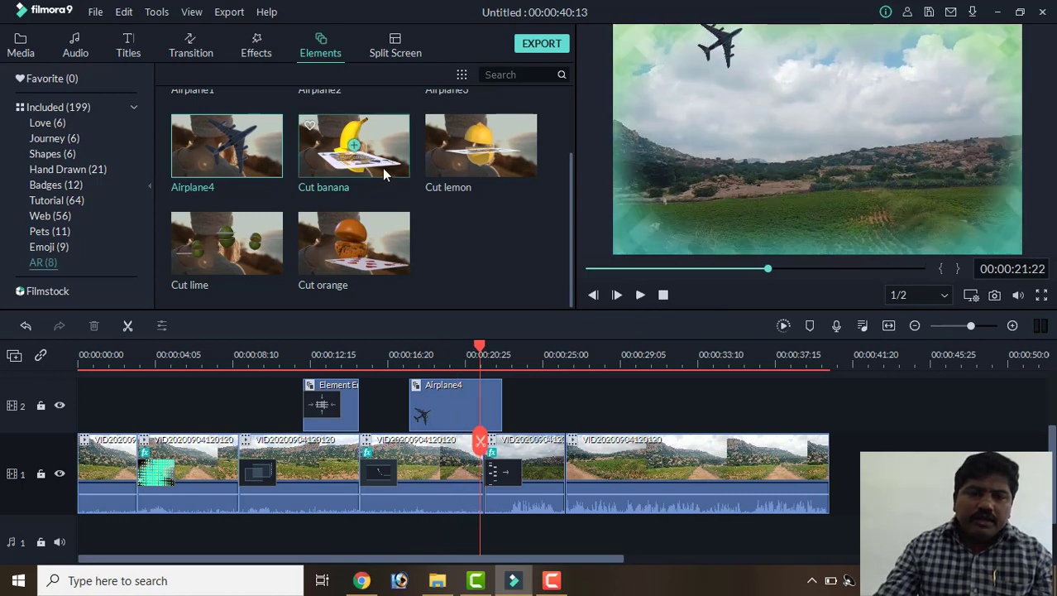
Step: Add the Airplane3 element to track 2 above the start of the last clip and preview it from 00:00:25:25
scroll(382, 168, up, 1)
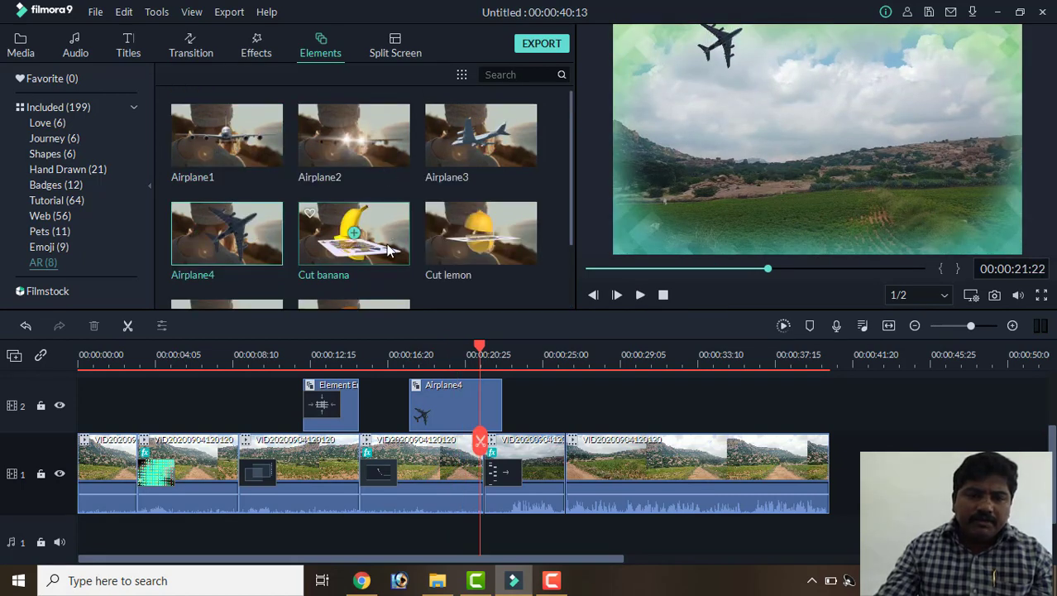
scroll(387, 232, down, 1)
scroll(390, 240, up, 1)
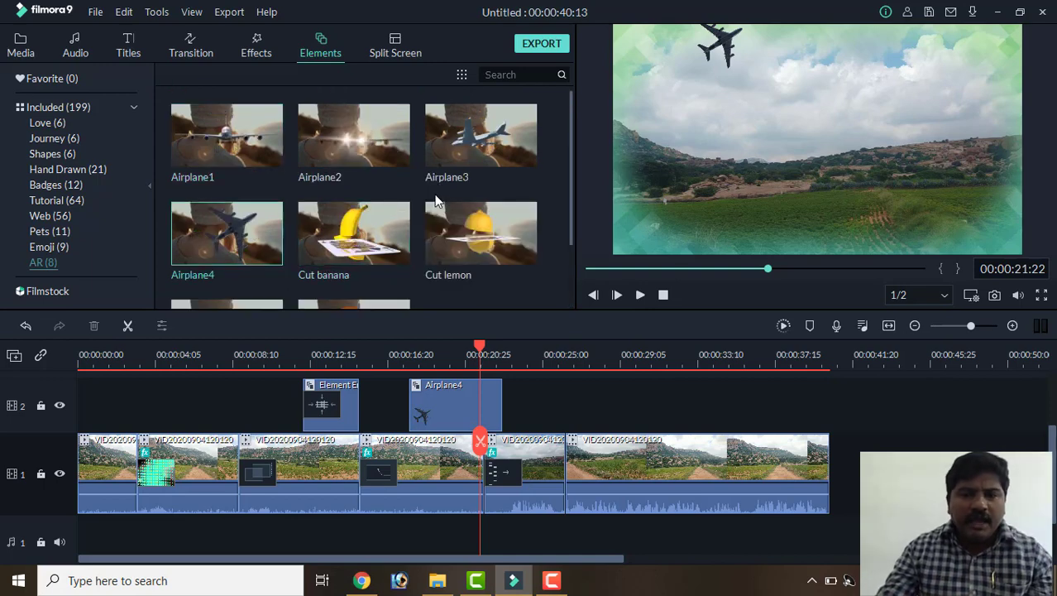
drag(480, 351, 560, 387)
drag(480, 176, 583, 386)
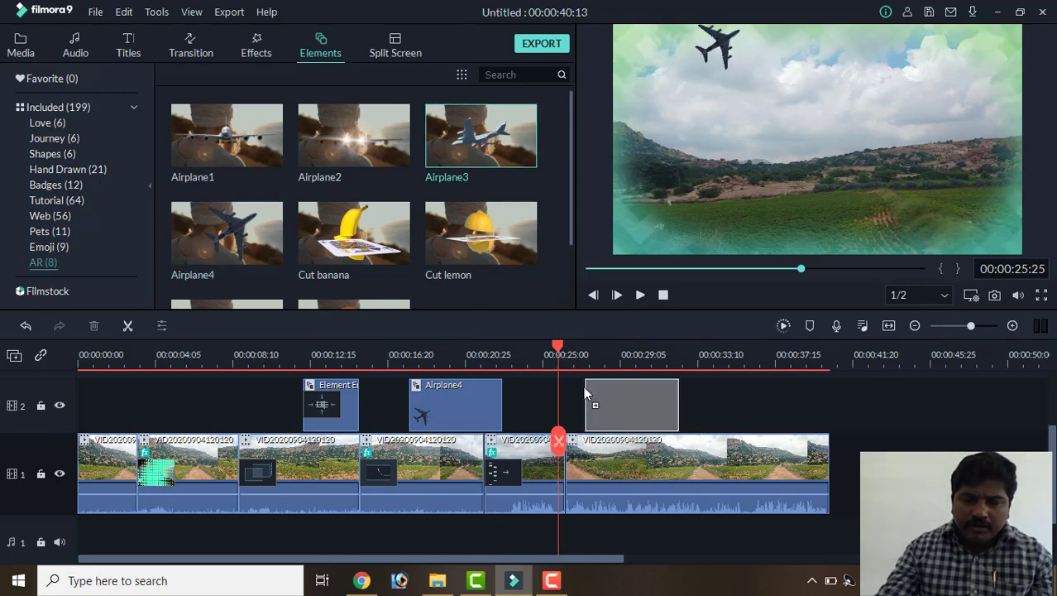
click(640, 296)
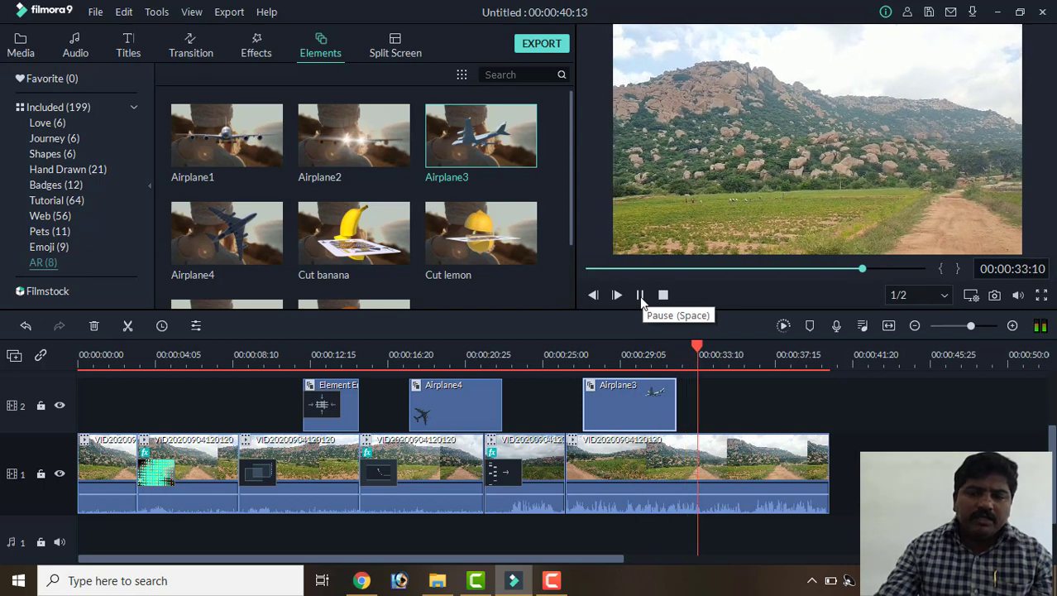
click(641, 298)
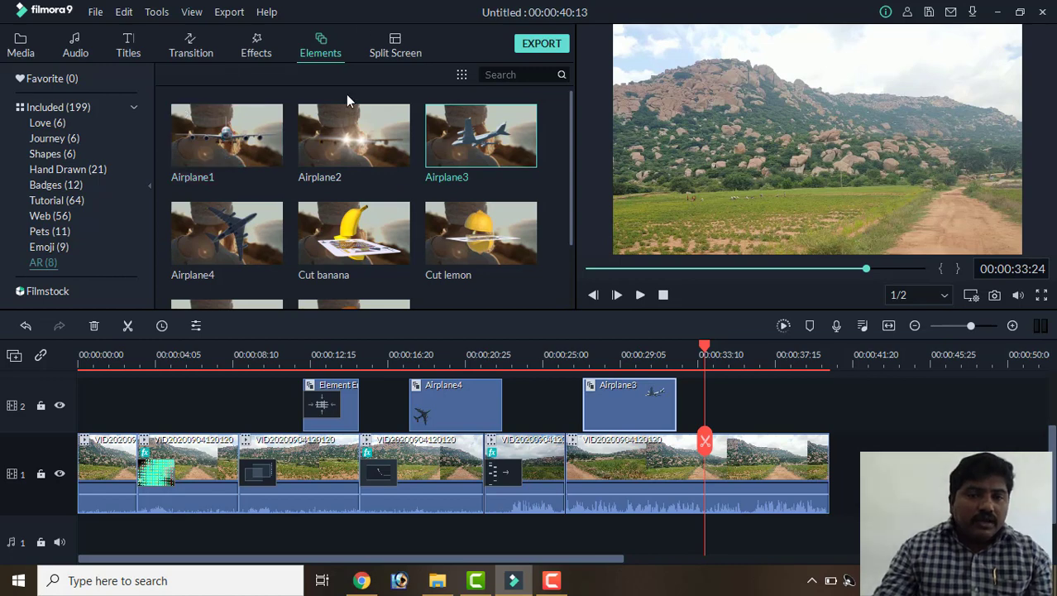
Step: Download Tutorial Element Black 25 from the Tutorial elements and place it on track 2 after Airplane3
scroll(373, 149, down, 2)
scroll(331, 204, up, 2)
click(61, 230)
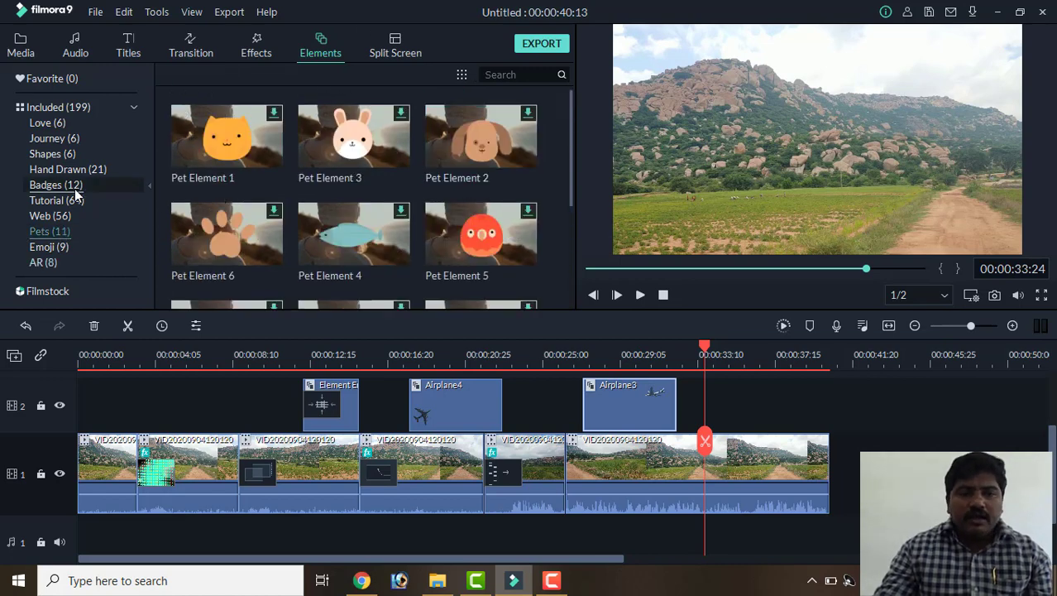
click(75, 185)
click(73, 200)
scroll(286, 165, down, 3)
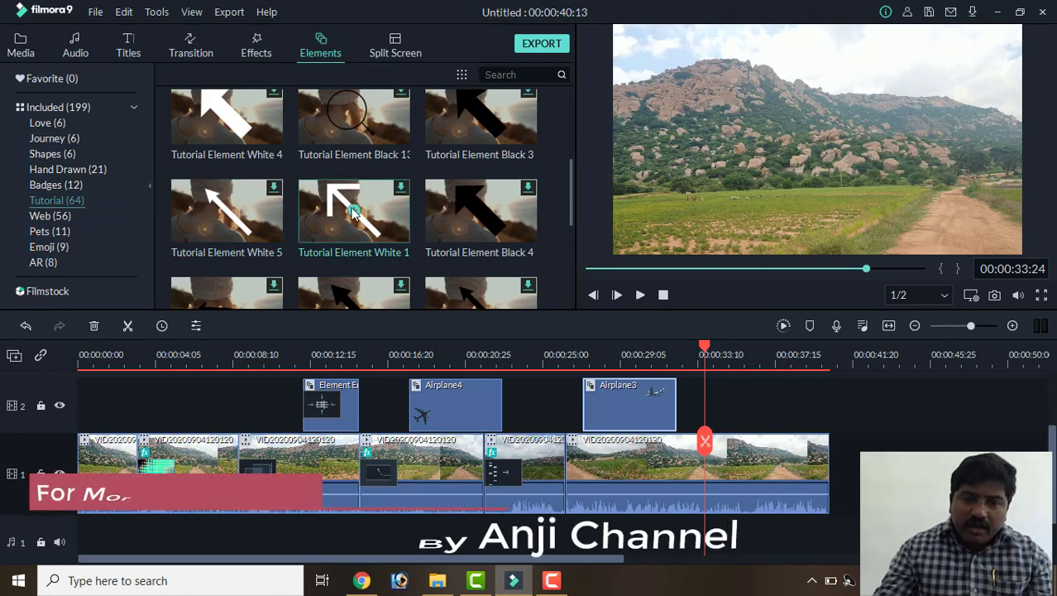
scroll(370, 227, down, 2)
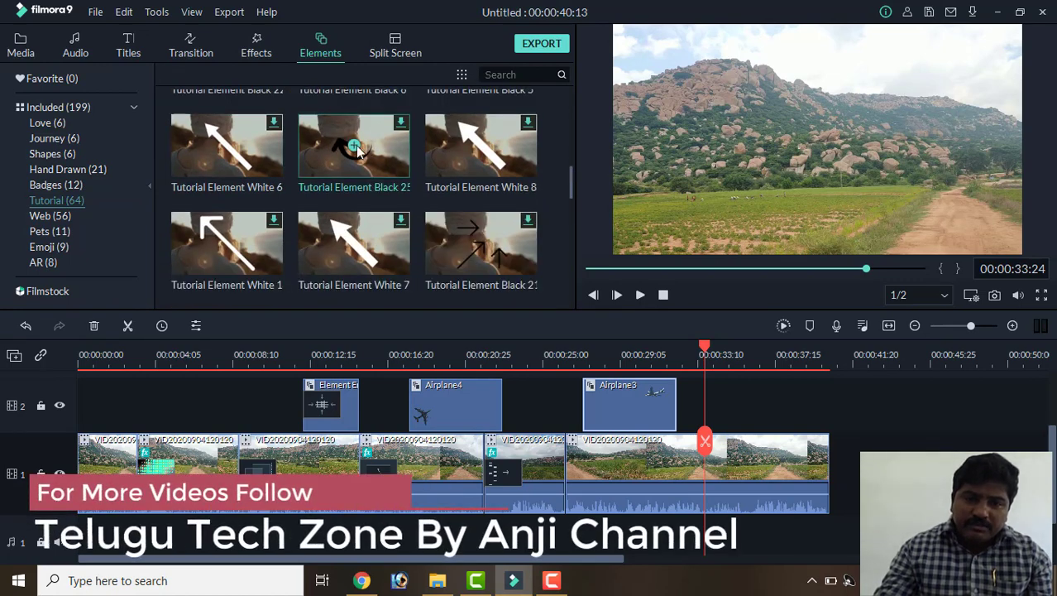
double_click(404, 157)
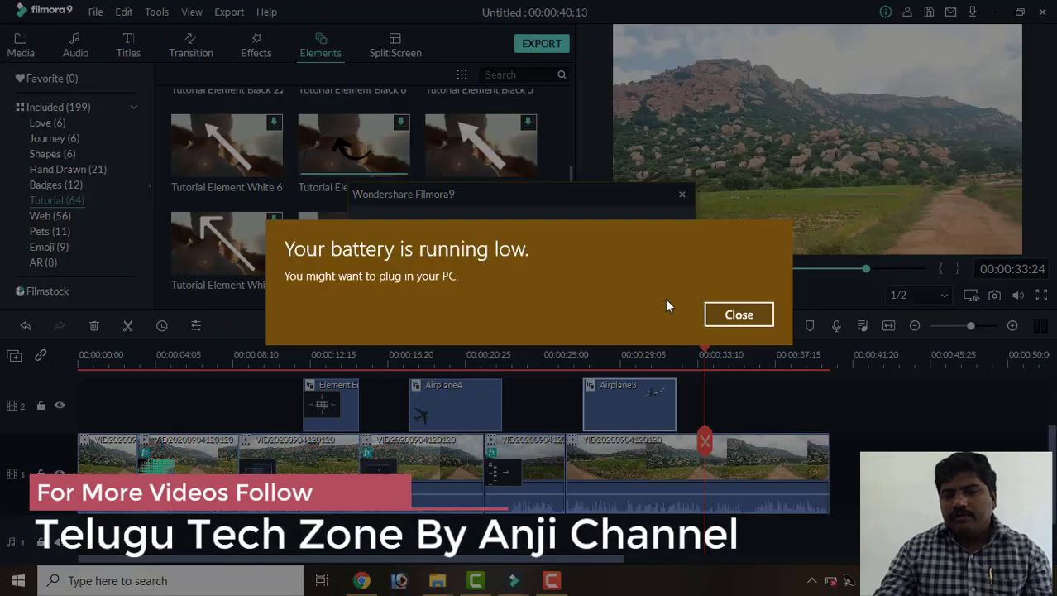
click(758, 322)
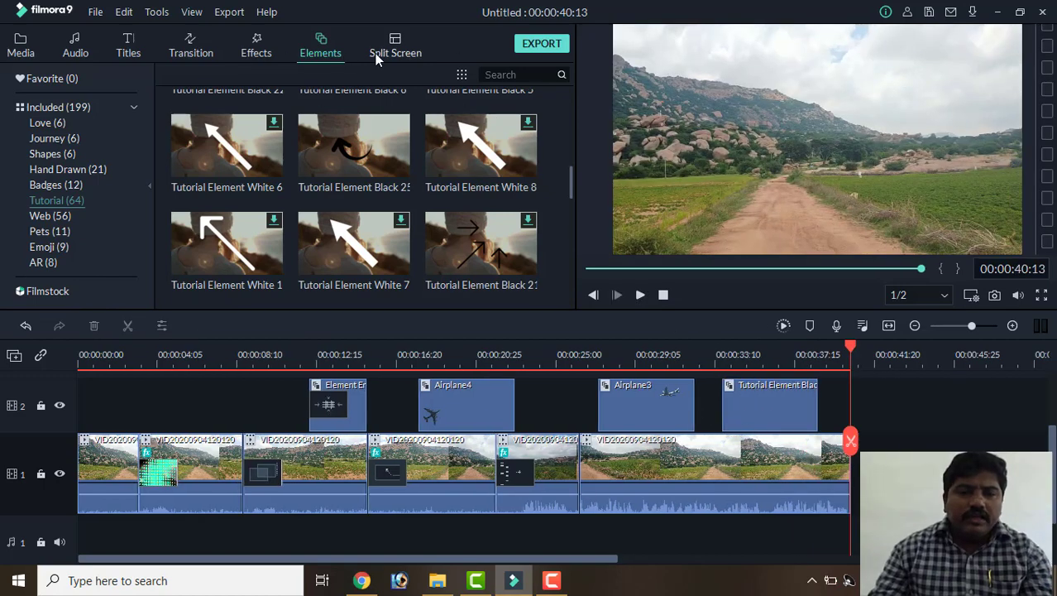
Step: Examine the included split screen layouts for one to use at the end of the timeline
click(389, 48)
mouse_move(338, 121)
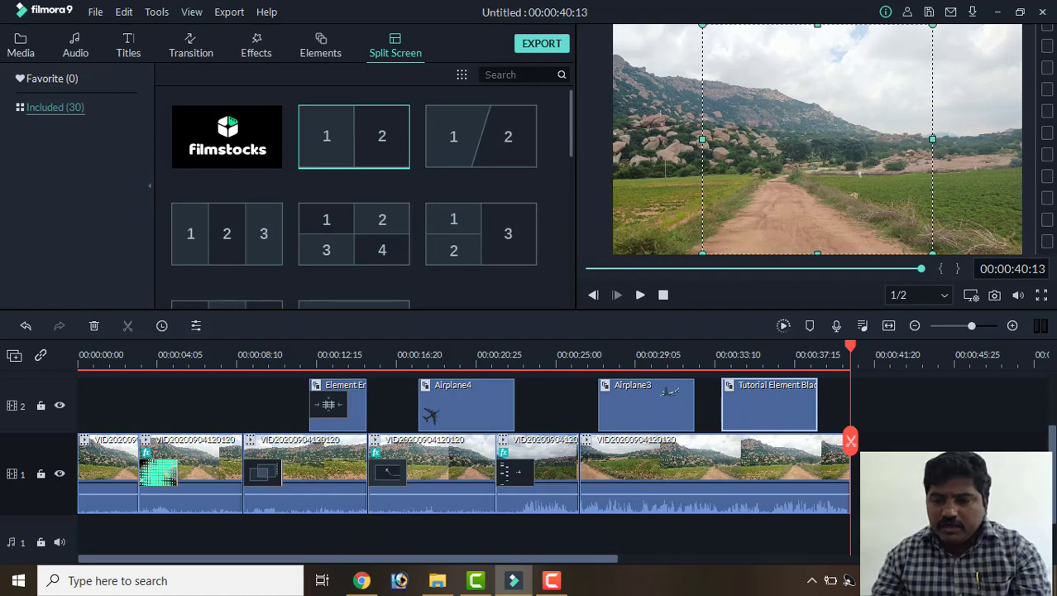
mouse_move(854, 352)
mouse_down()
mouse_move(874, 354)
mouse_move(852, 370)
mouse_up()
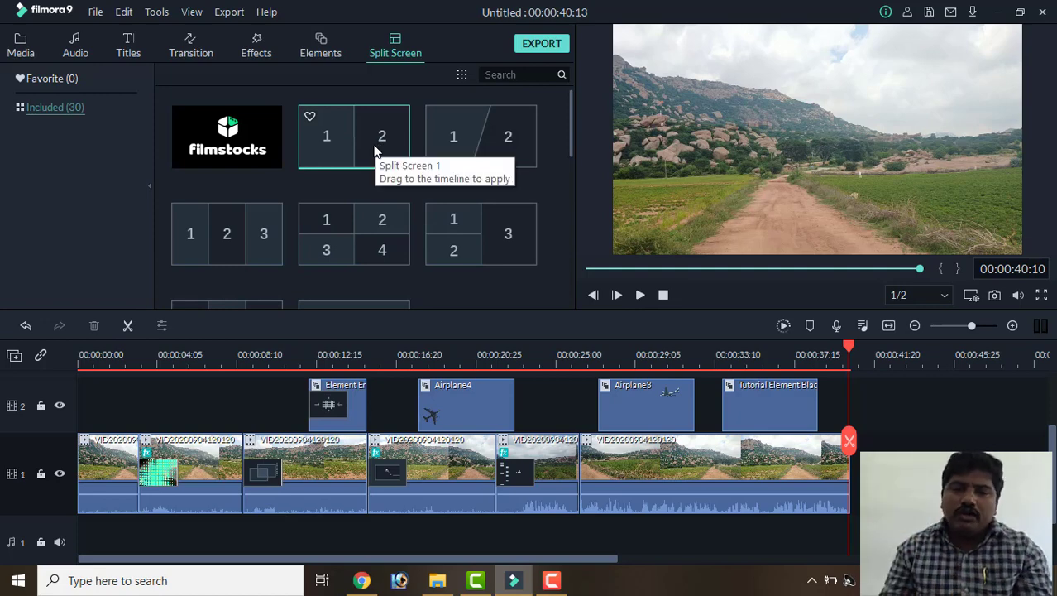
scroll(406, 222, down, 5)
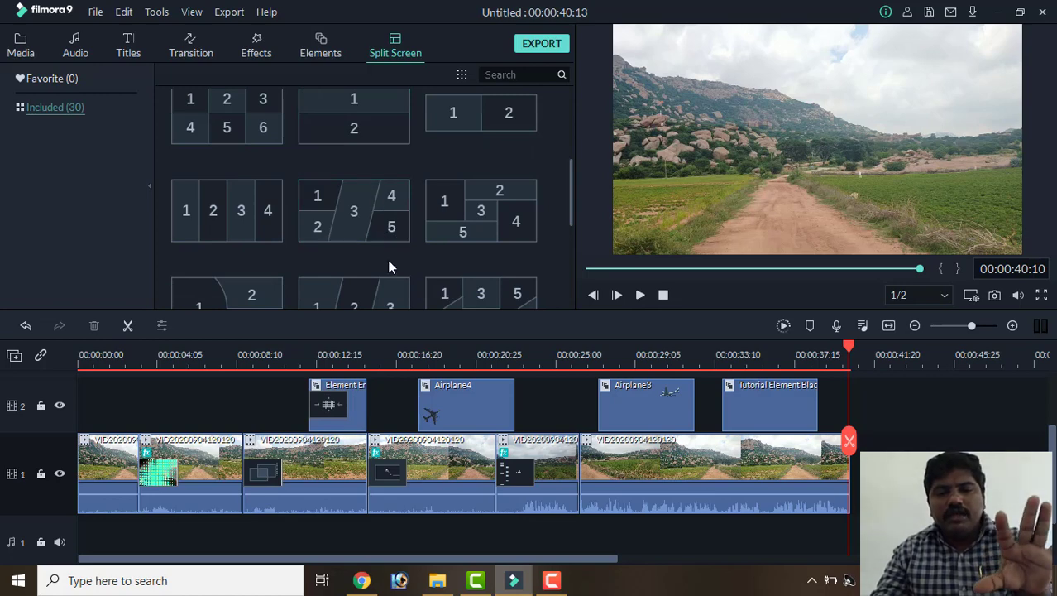
scroll(537, 222, down, 3)
scroll(356, 232, down, 1)
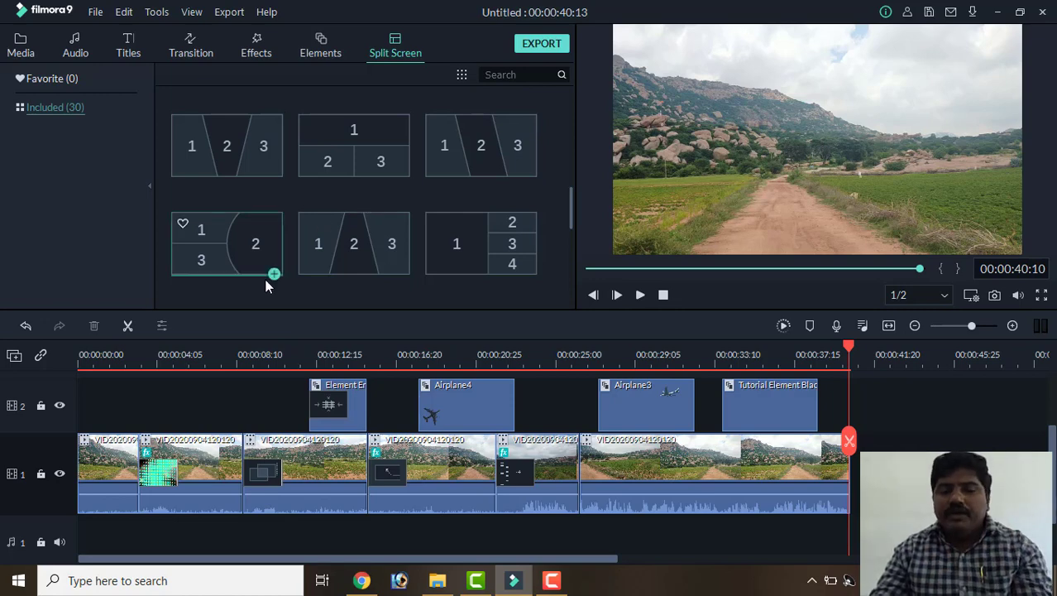
Step: Add the side-by-side two-pane split screen to track 1 after the last clip and select its pane 1
mouse_move(519, 241)
scroll(463, 182, up, 3)
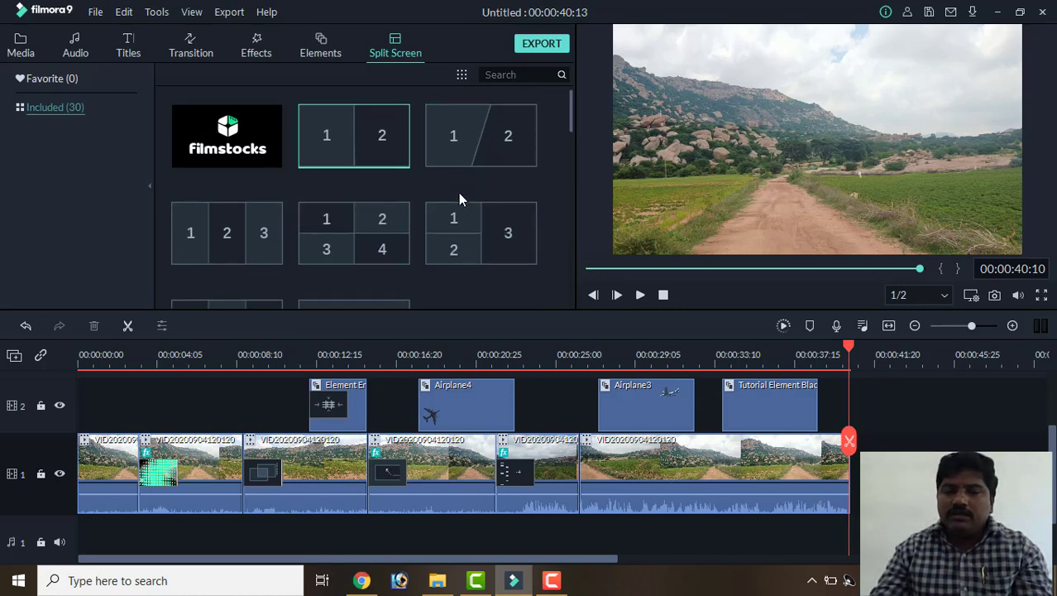
mouse_move(370, 130)
drag(350, 135, 874, 455)
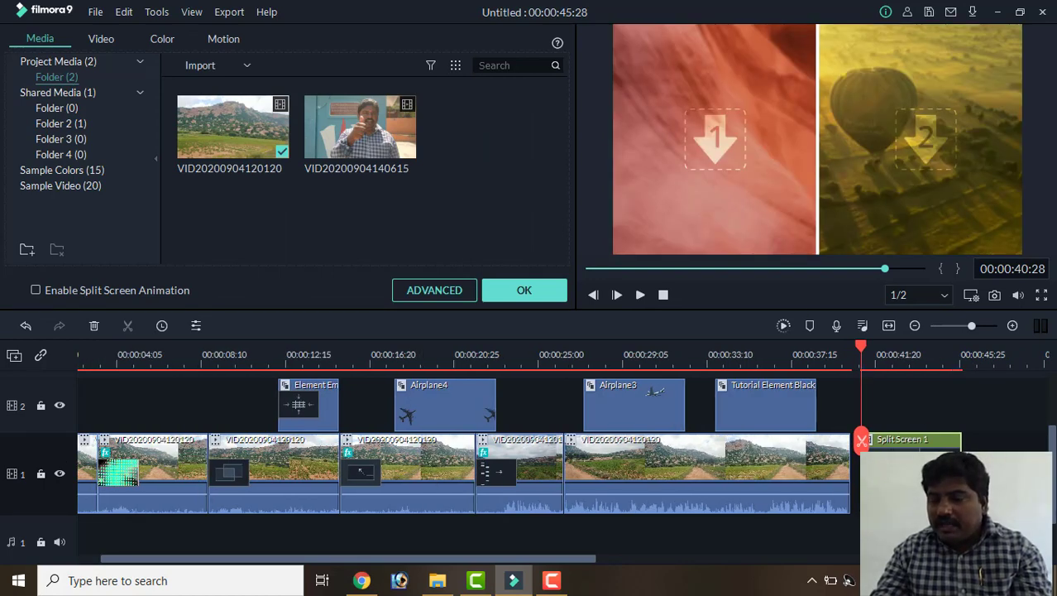
click(734, 174)
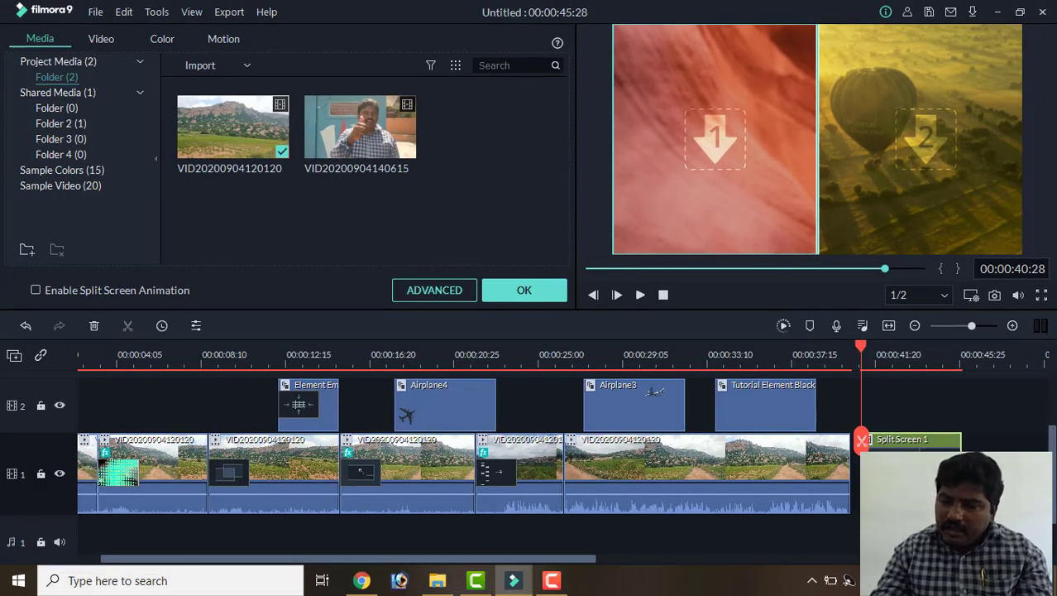
Step: Open the two-pane split screen for advanced editing and look through its image, color and media import options
right_click(910, 470)
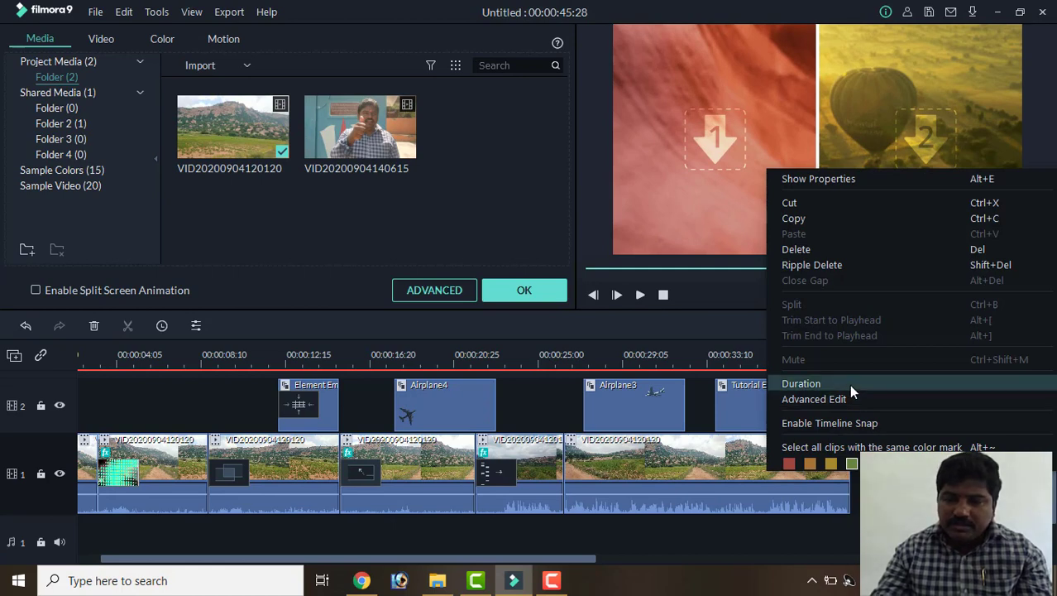
key(Escape)
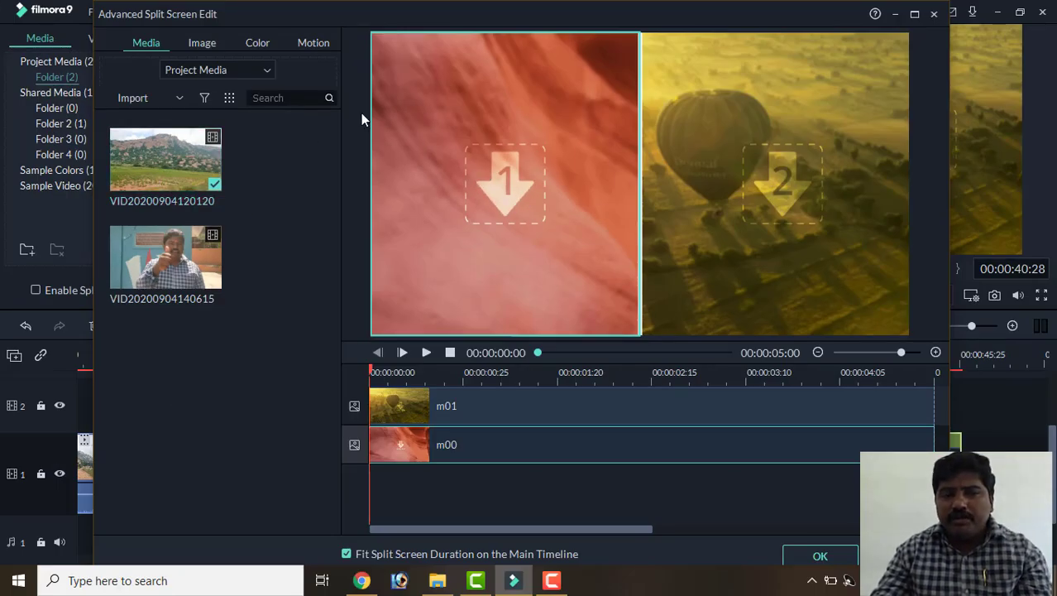
click(203, 43)
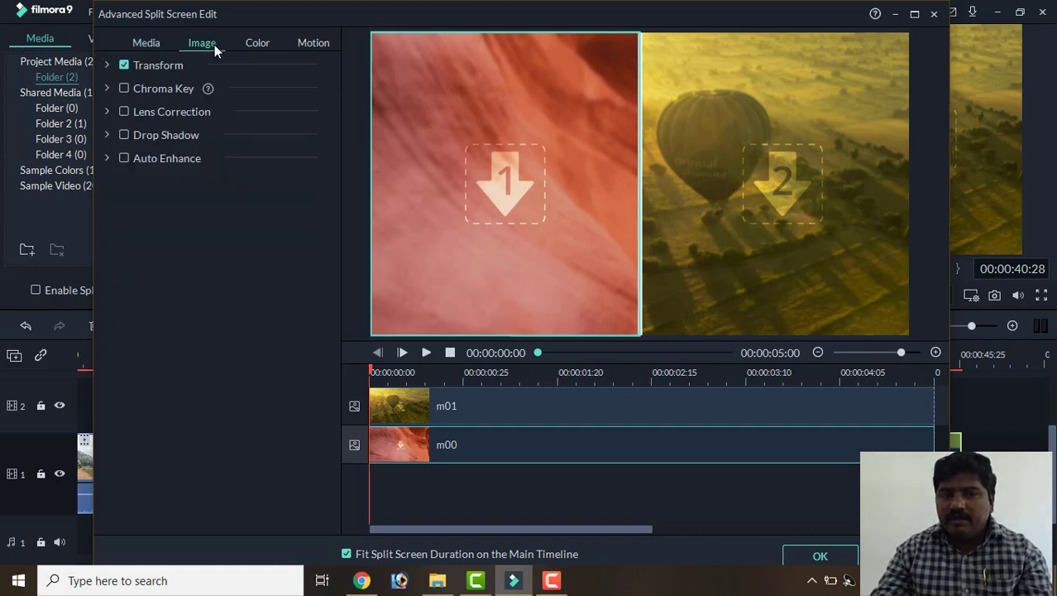
click(248, 46)
click(149, 43)
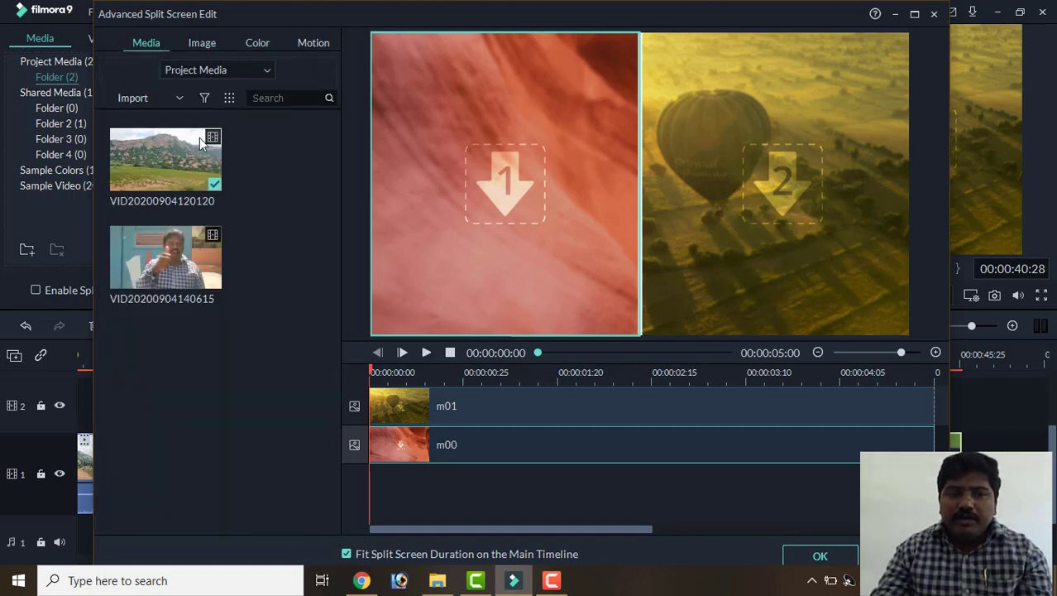
click(131, 97)
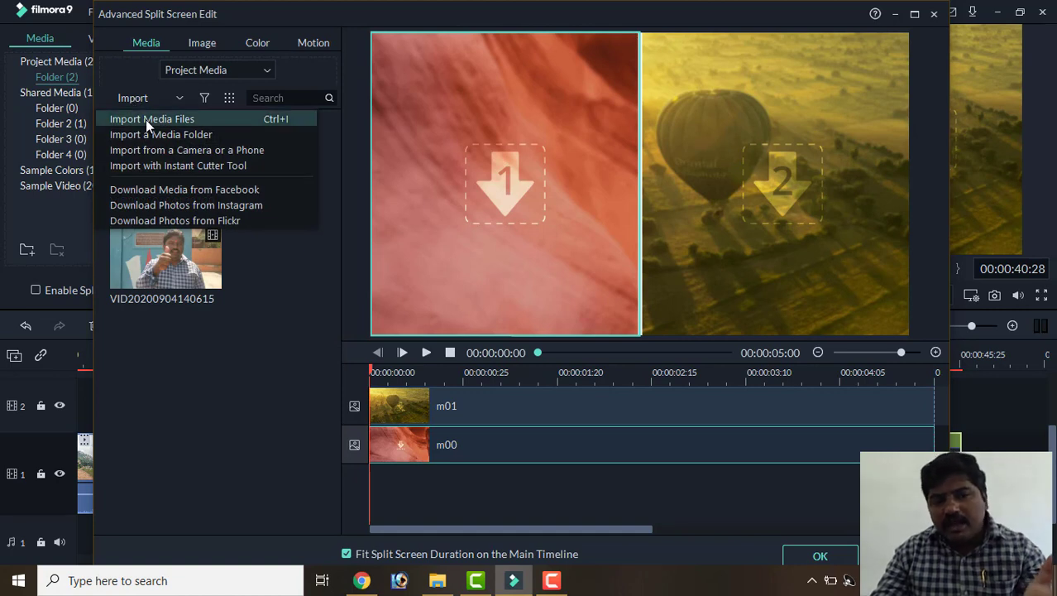
click(303, 334)
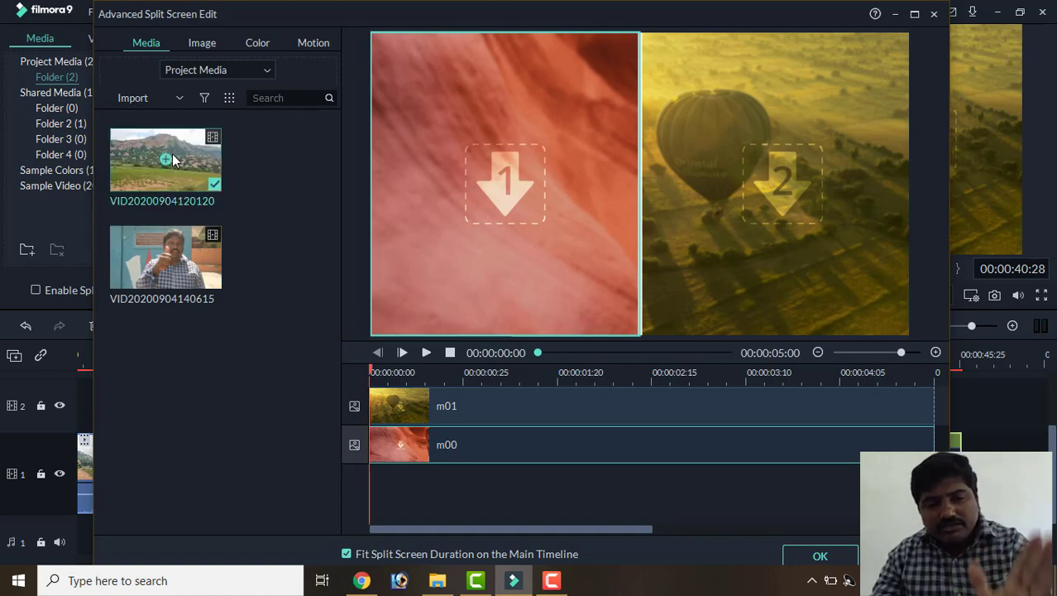
drag(166, 159, 490, 193)
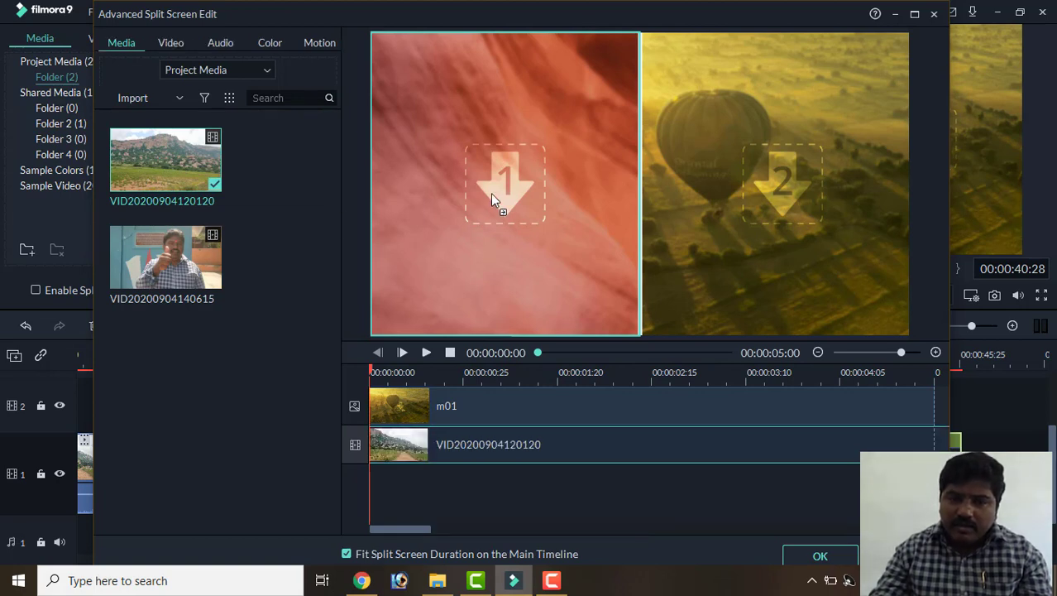
drag(167, 278, 729, 187)
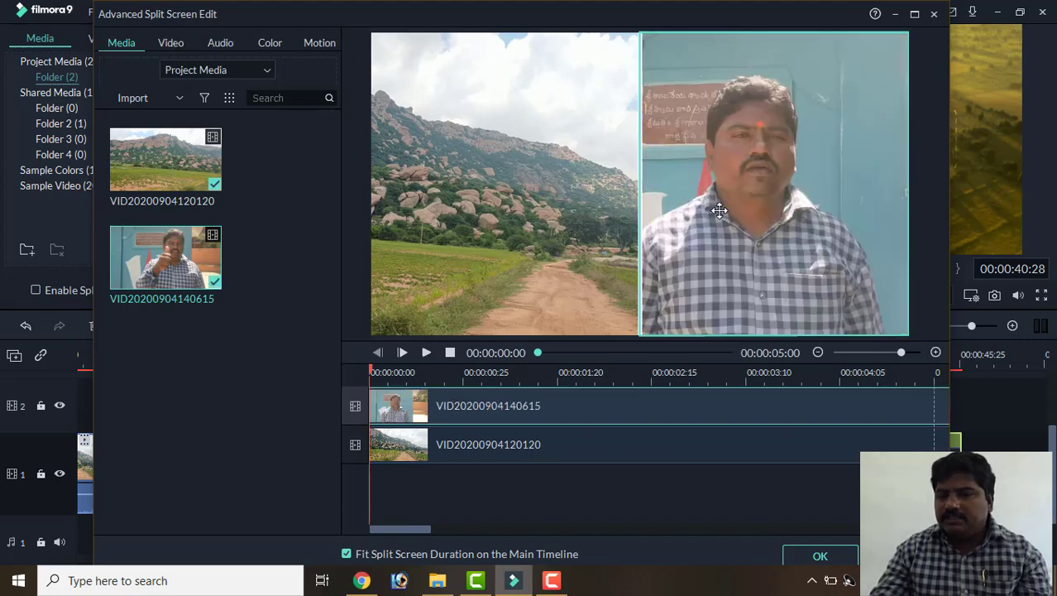
click(819, 555)
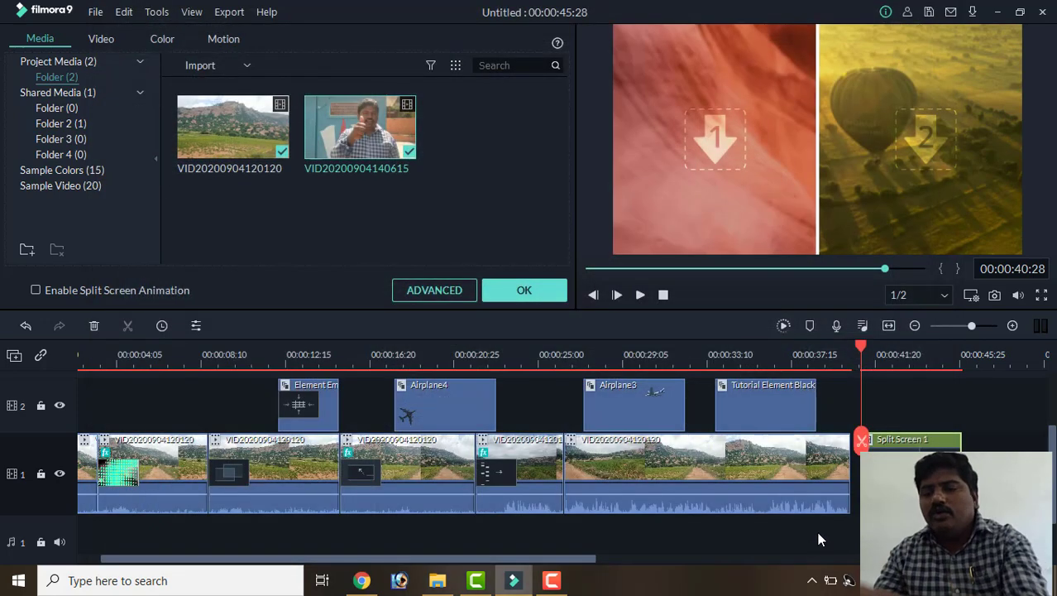
Step: Preview the two-pane split screen from 00:00:40:18 and delete it from track 1
click(862, 354)
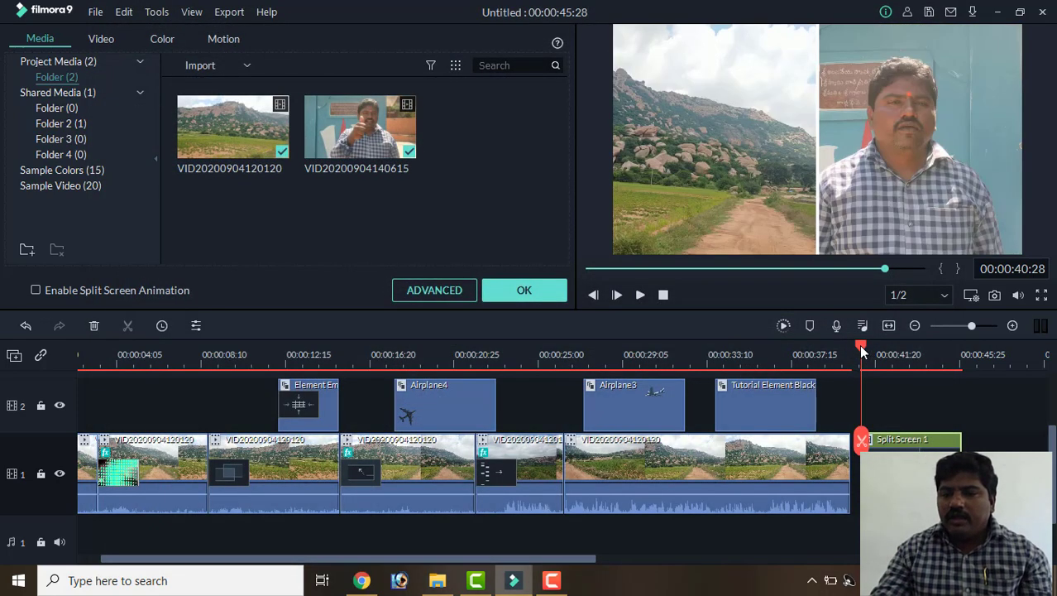
drag(857, 351, 855, 352)
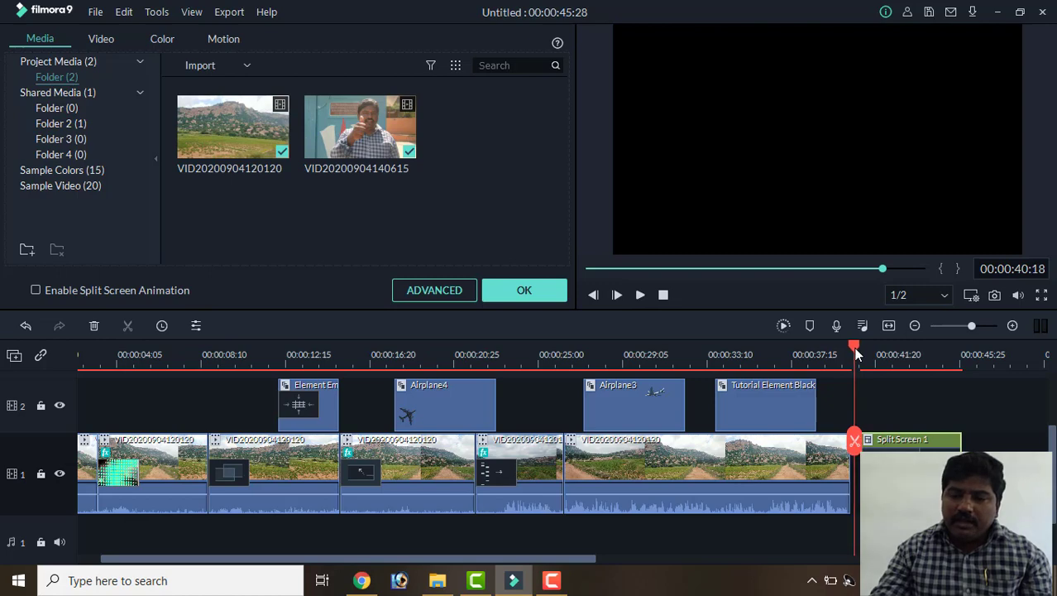
click(640, 296)
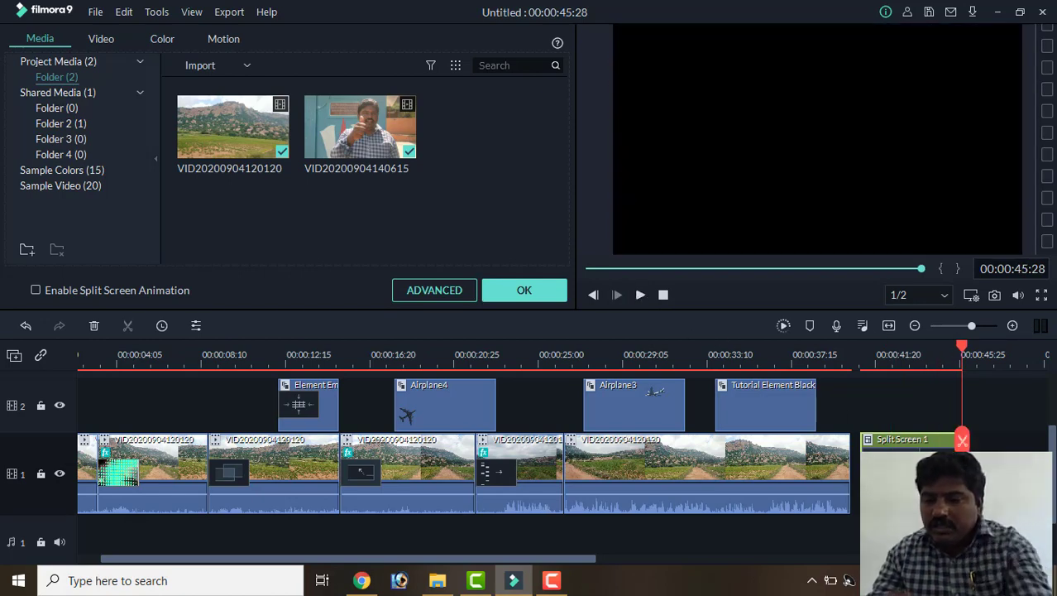
key(Delete)
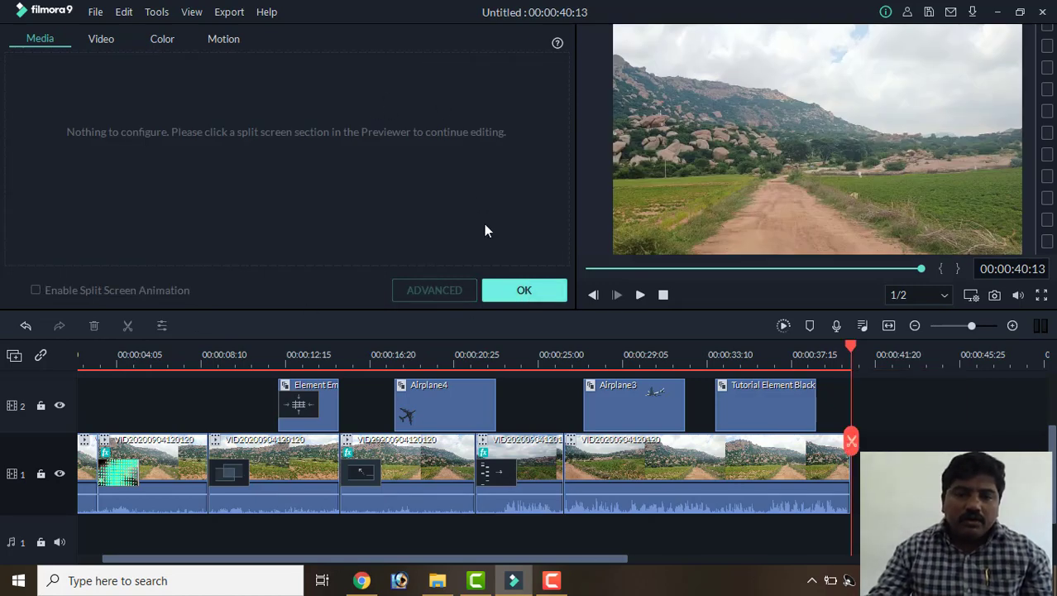
click(526, 291)
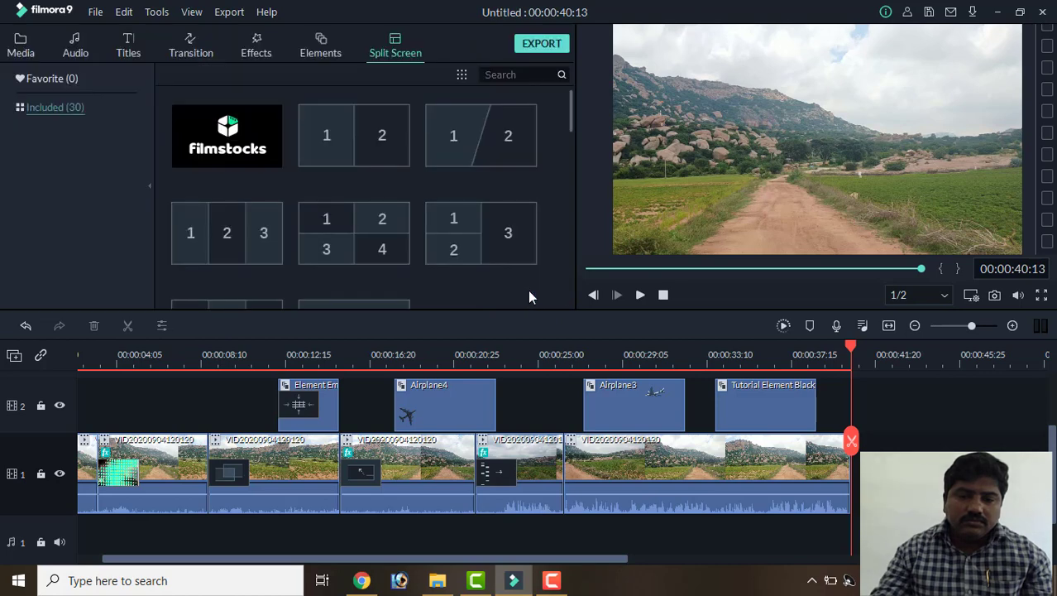
Step: Add the V-shaped three-pane split screen to track 1 after the last clip and open it for advanced editing
scroll(388, 216, down, 8)
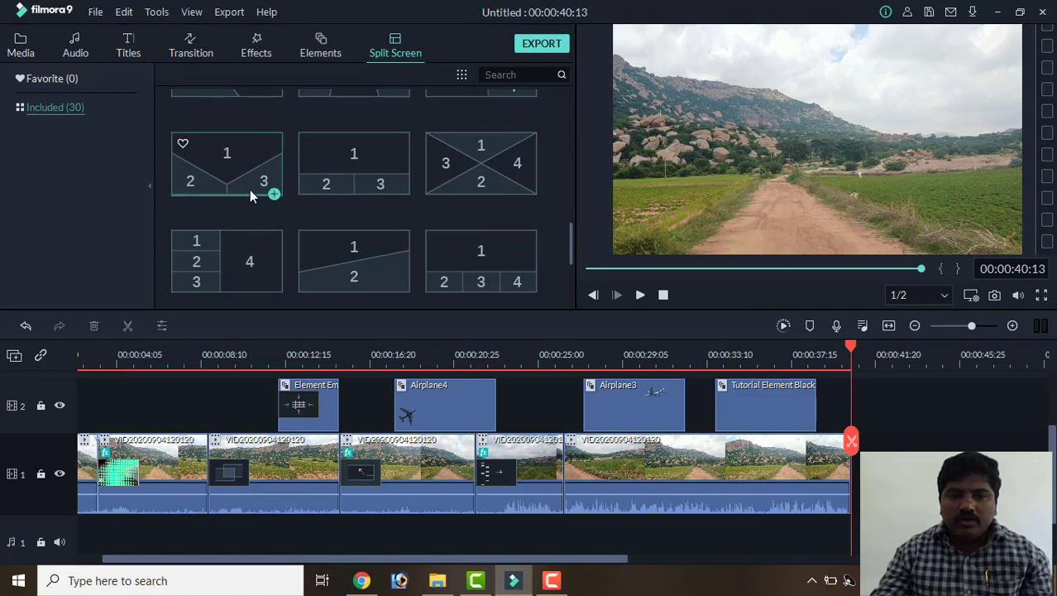
drag(249, 156, 902, 442)
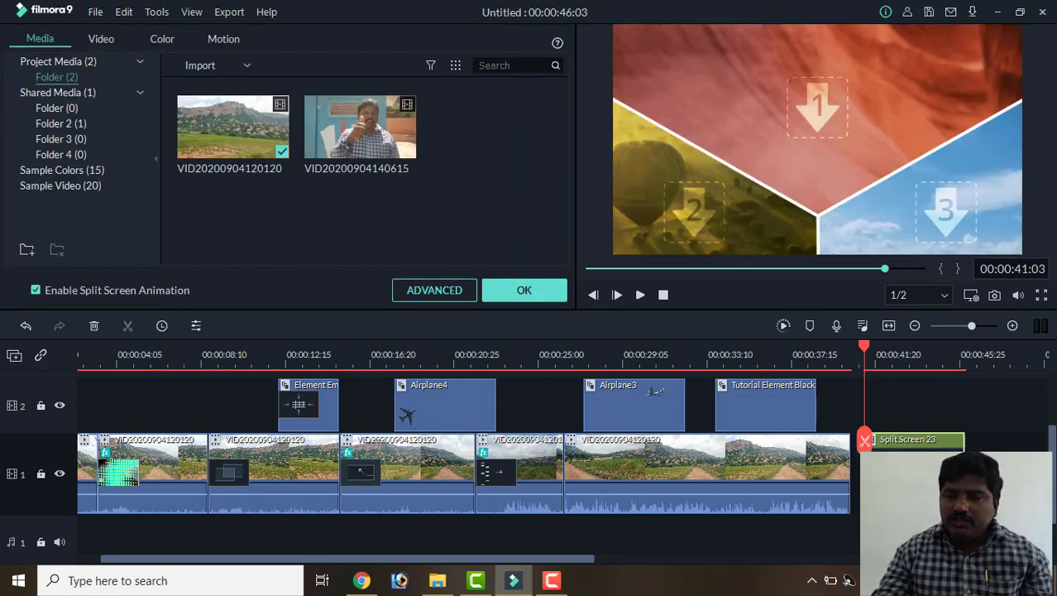
right_click(910, 443)
click(857, 382)
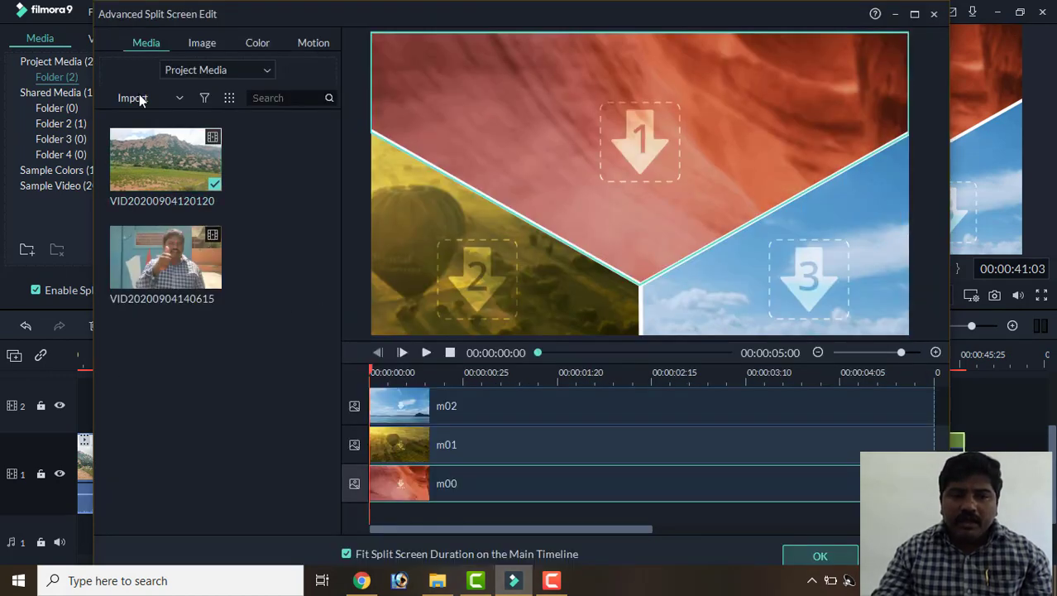
click(141, 99)
click(172, 113)
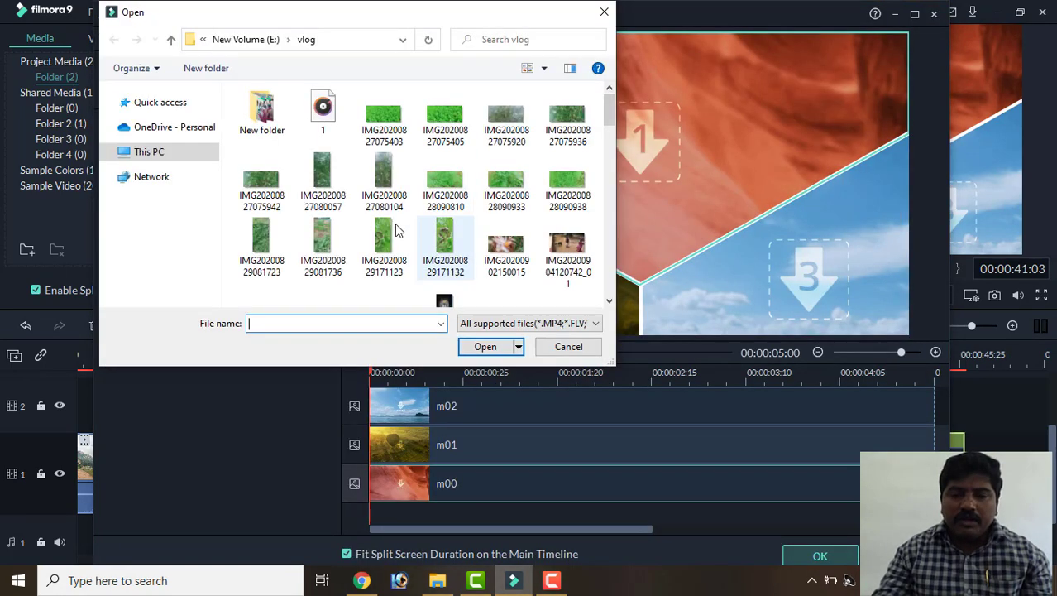
scroll(445, 273, down, 10)
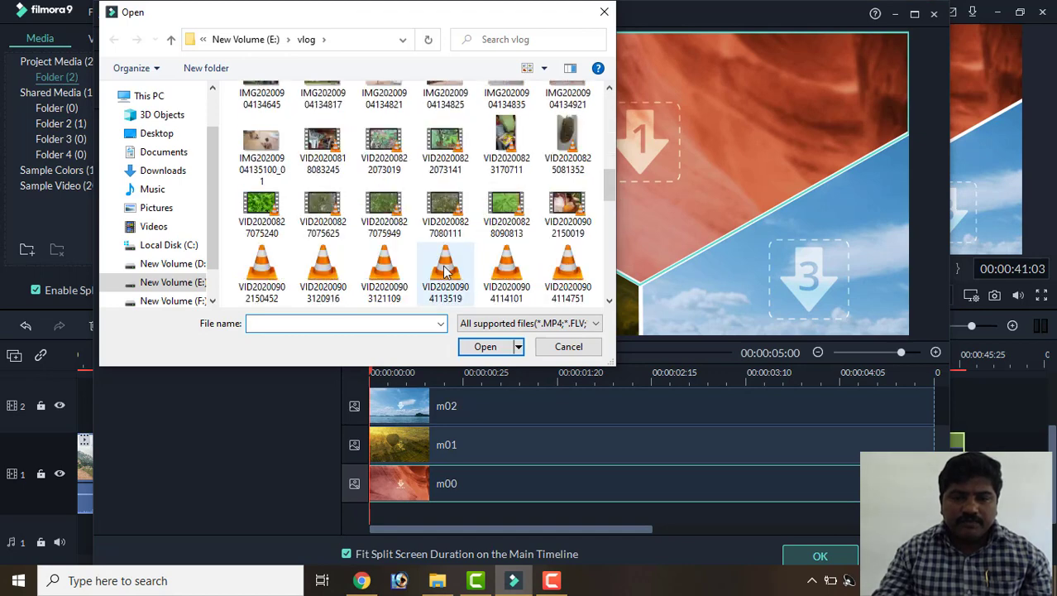
scroll(446, 265, down, 5)
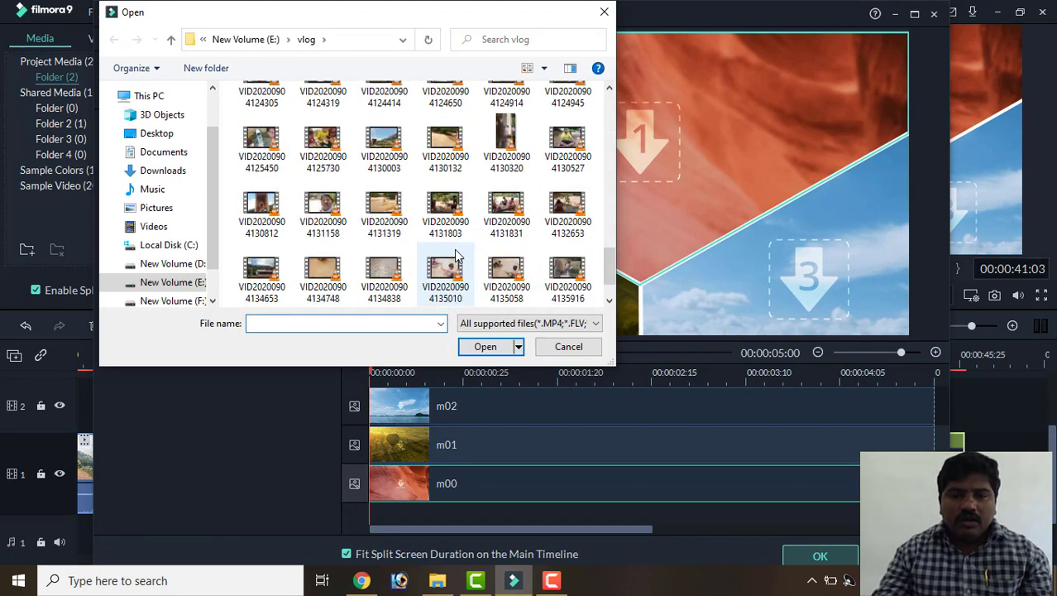
click(384, 274)
ctrl+click(322, 275)
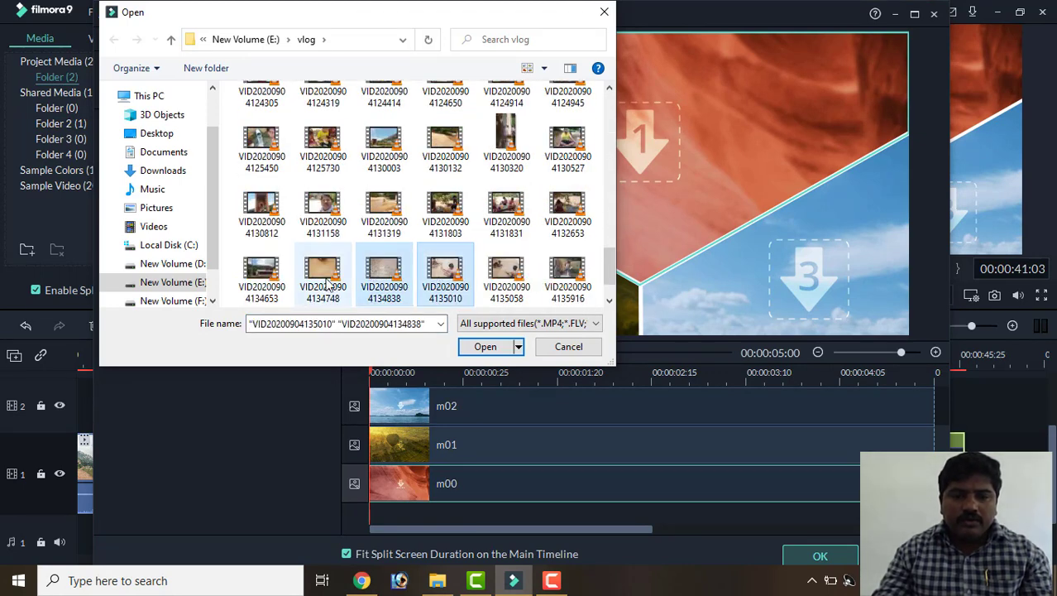
click(485, 347)
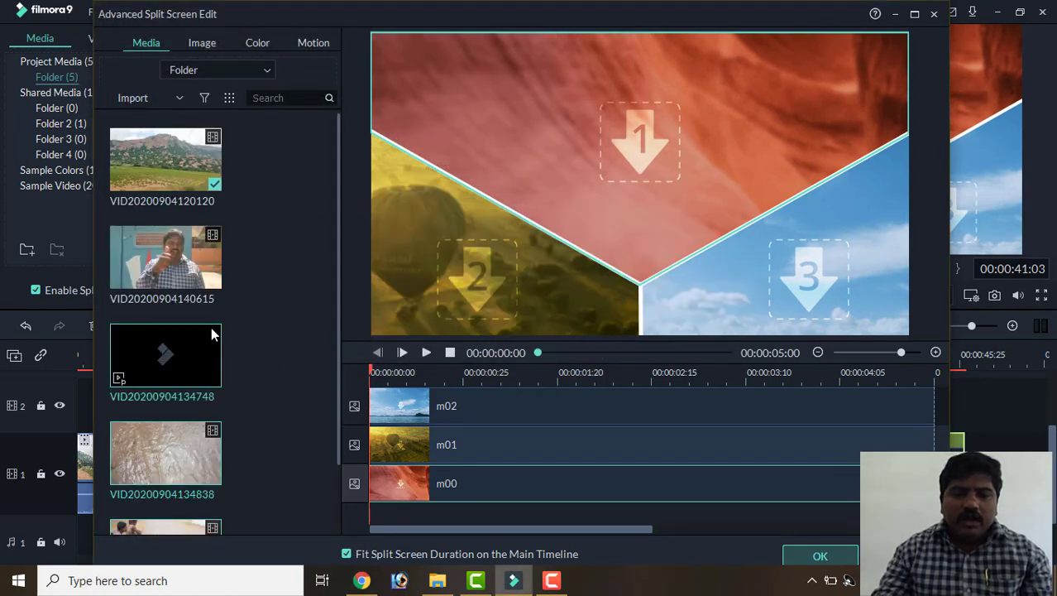
scroll(211, 451, down, 2)
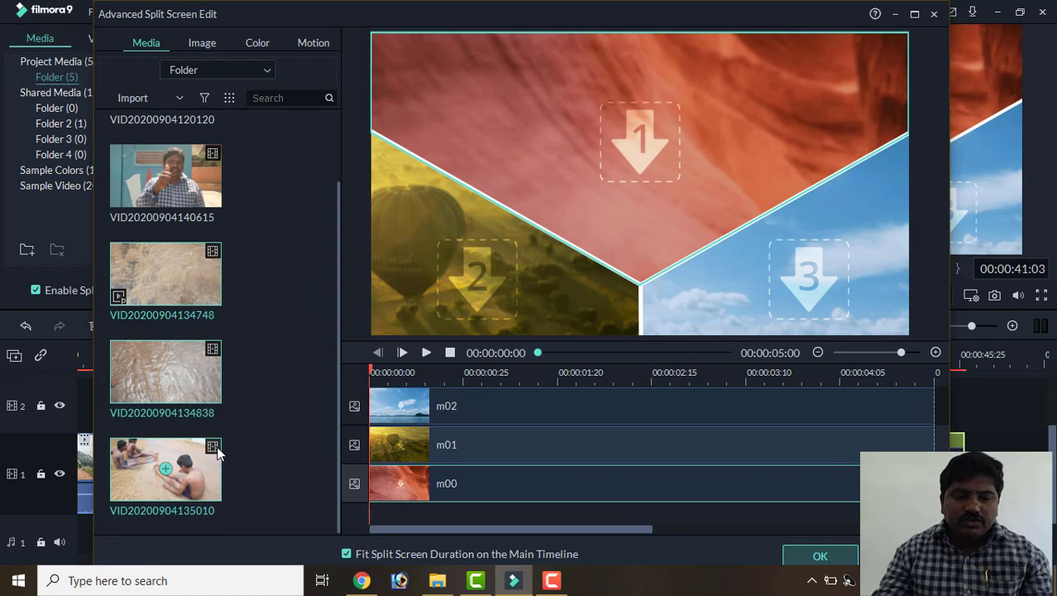
scroll(216, 451, up, 2)
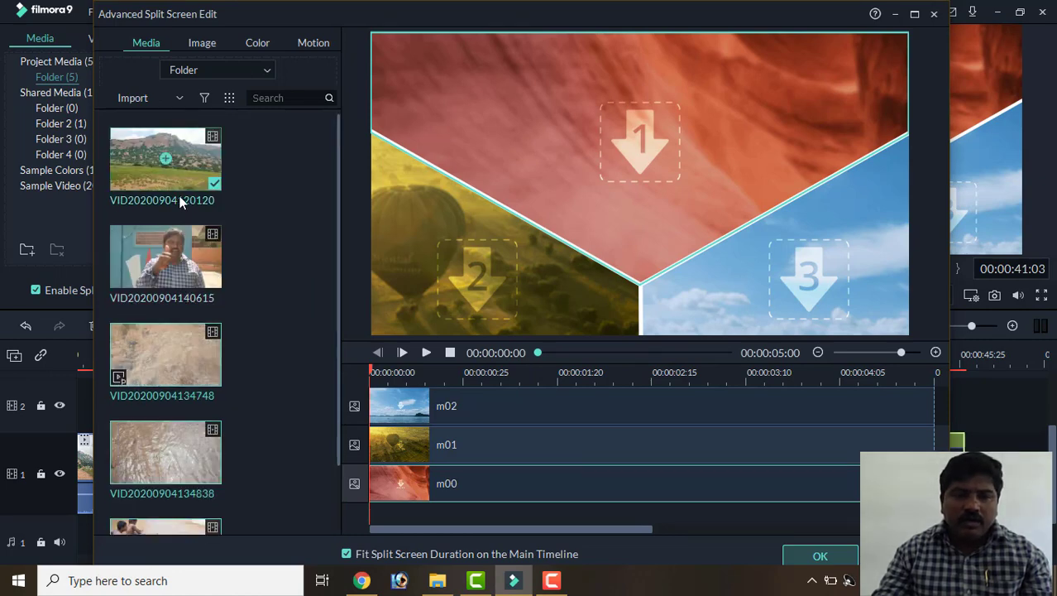
drag(177, 159, 662, 141)
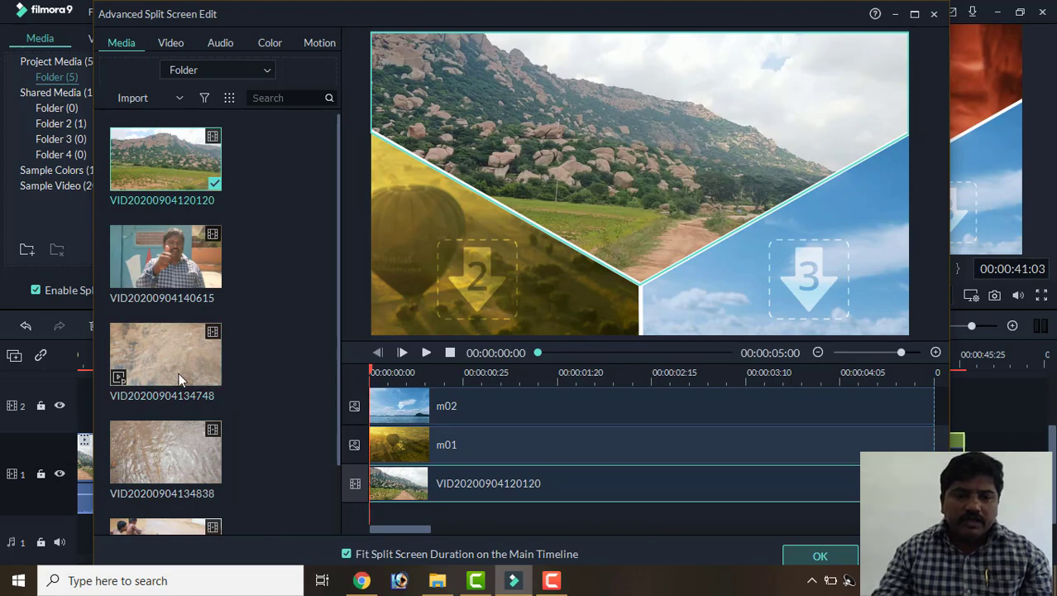
drag(179, 372, 474, 298)
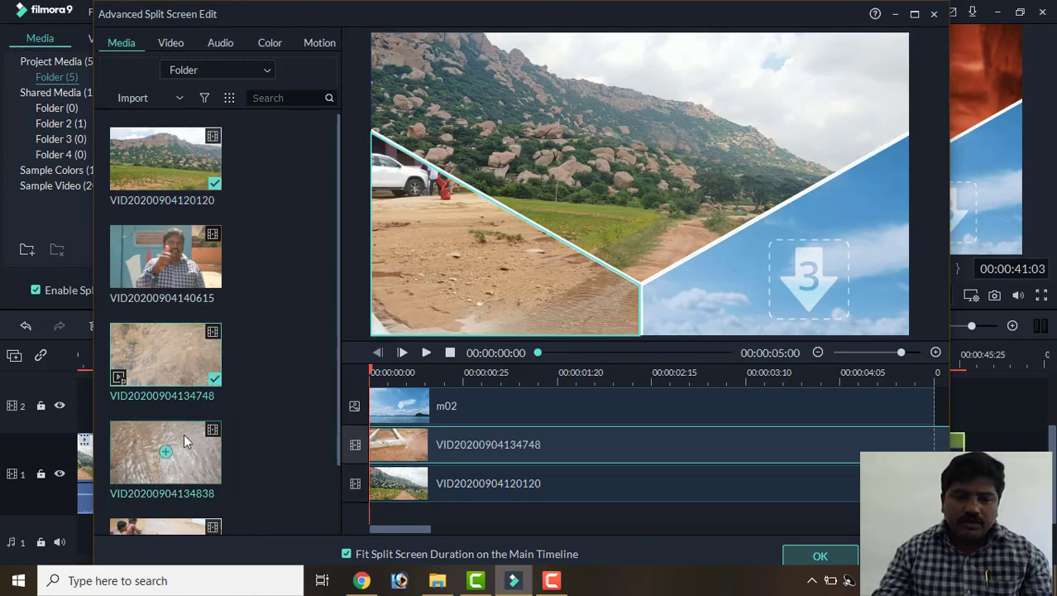
drag(176, 478, 828, 271)
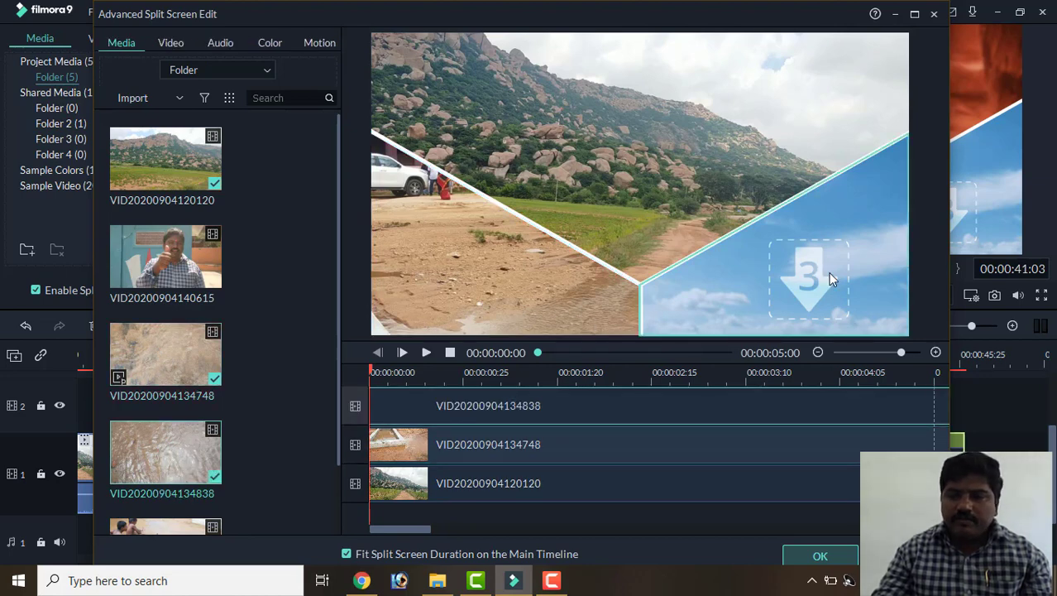
click(817, 556)
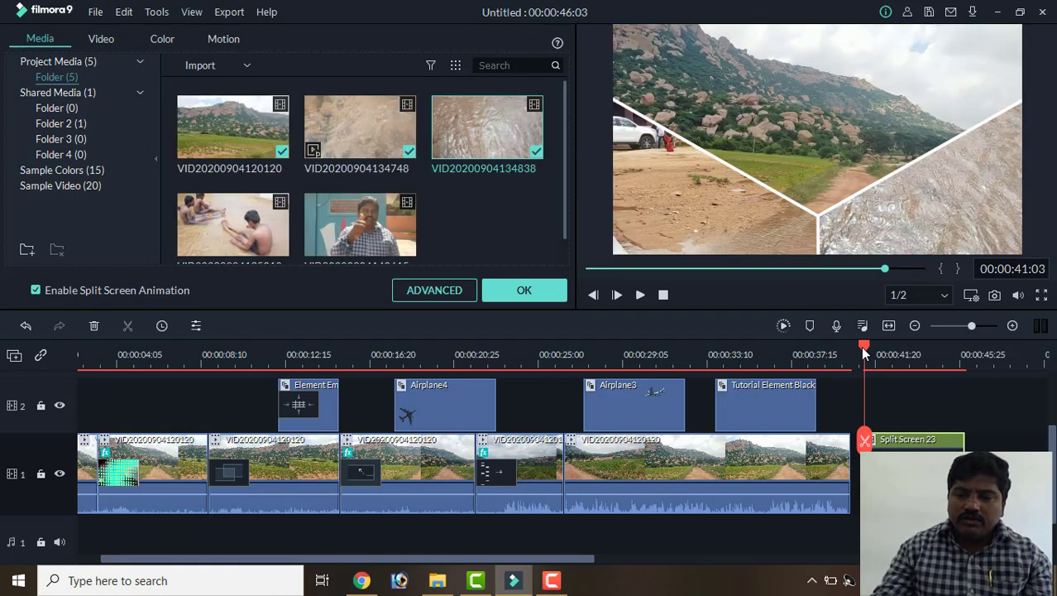
Step: Play the three-pane split screen from 00:00:40:13 and move the playhead back to 00:00:43:09
drag(864, 353, 851, 353)
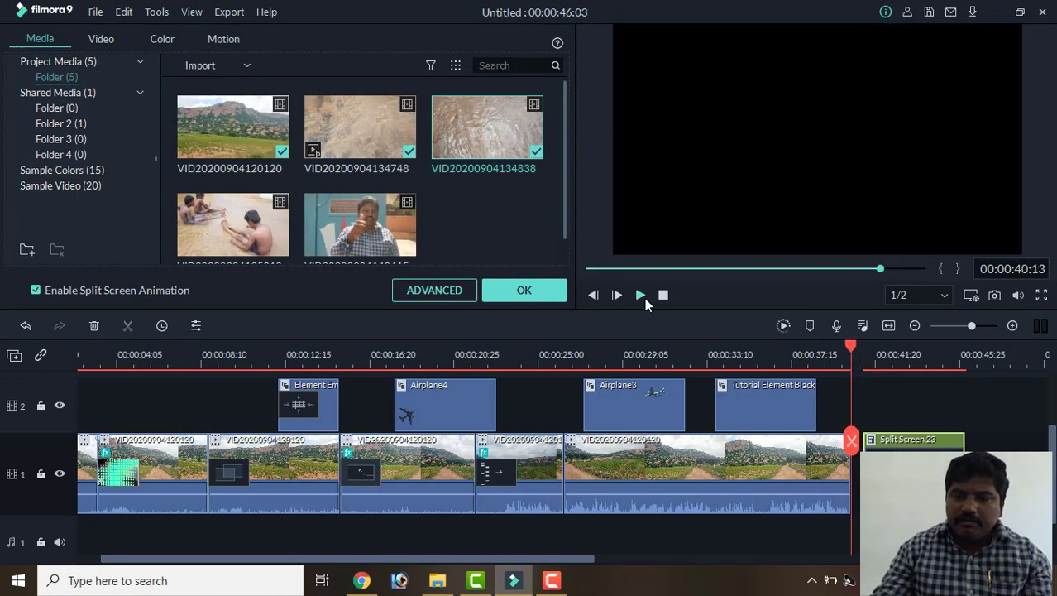
click(643, 296)
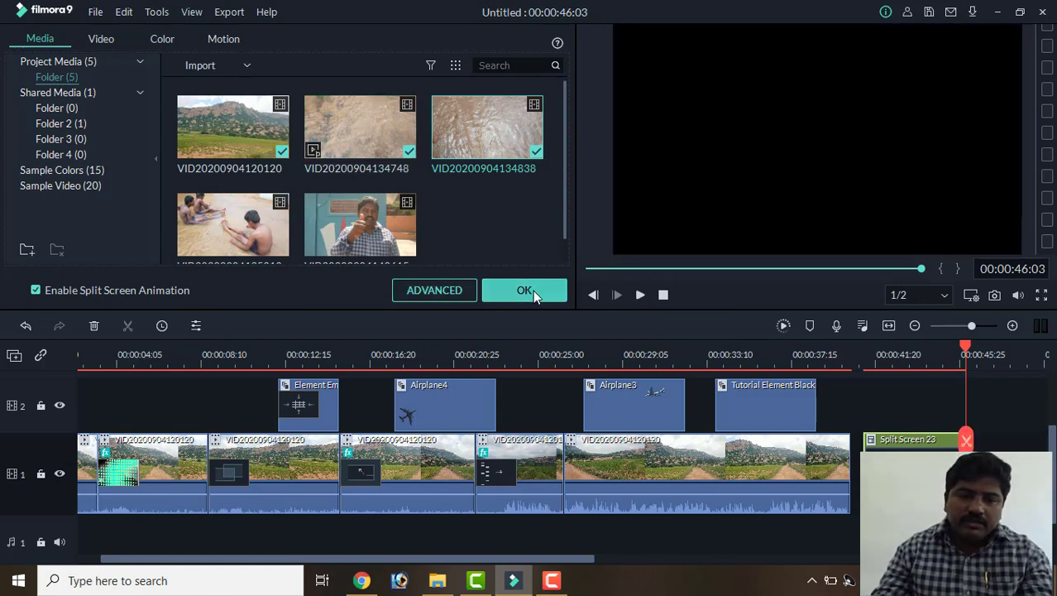
key(Escape)
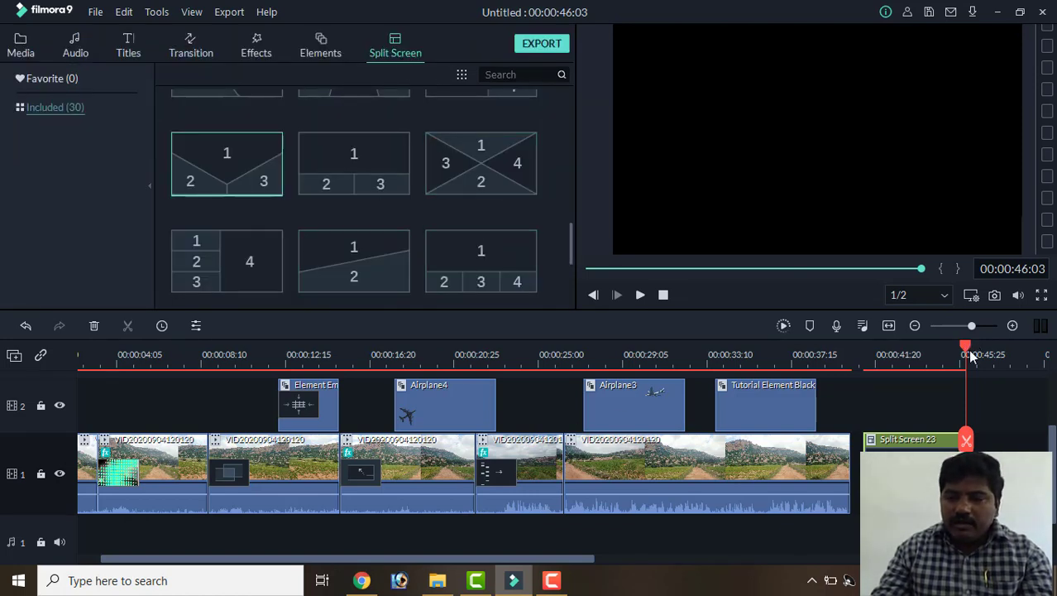
drag(974, 349, 908, 348)
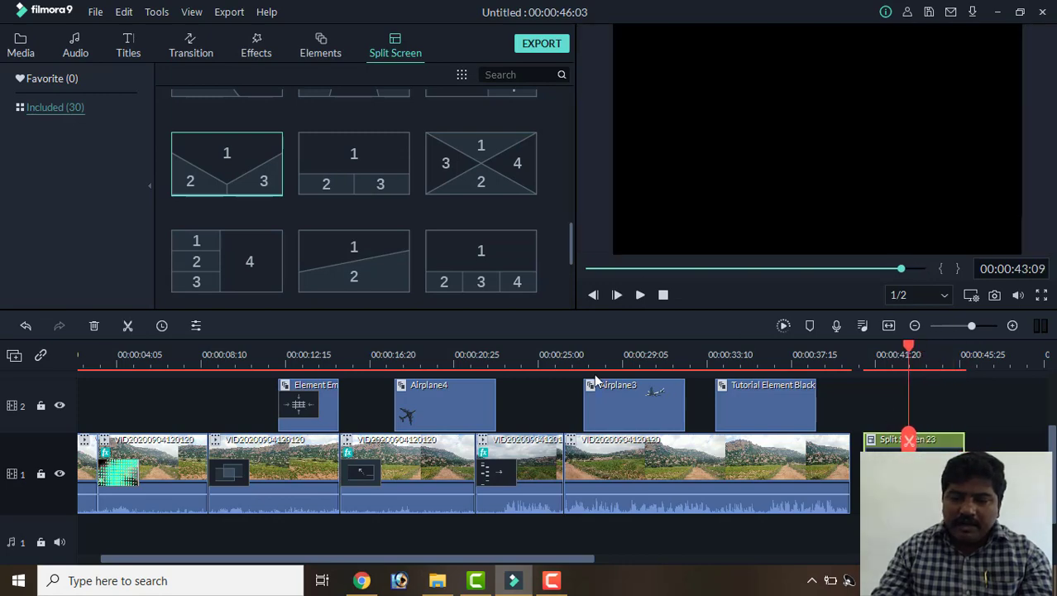
Step: Open the settings of the split screen clip and look through its video, color and motion options
click(196, 326)
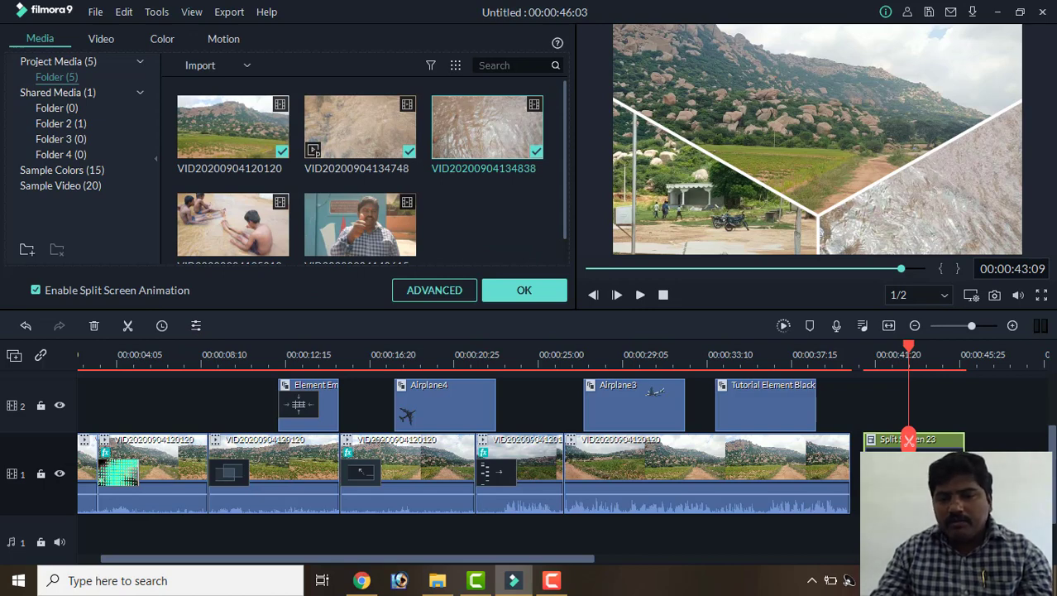
right_click(910, 440)
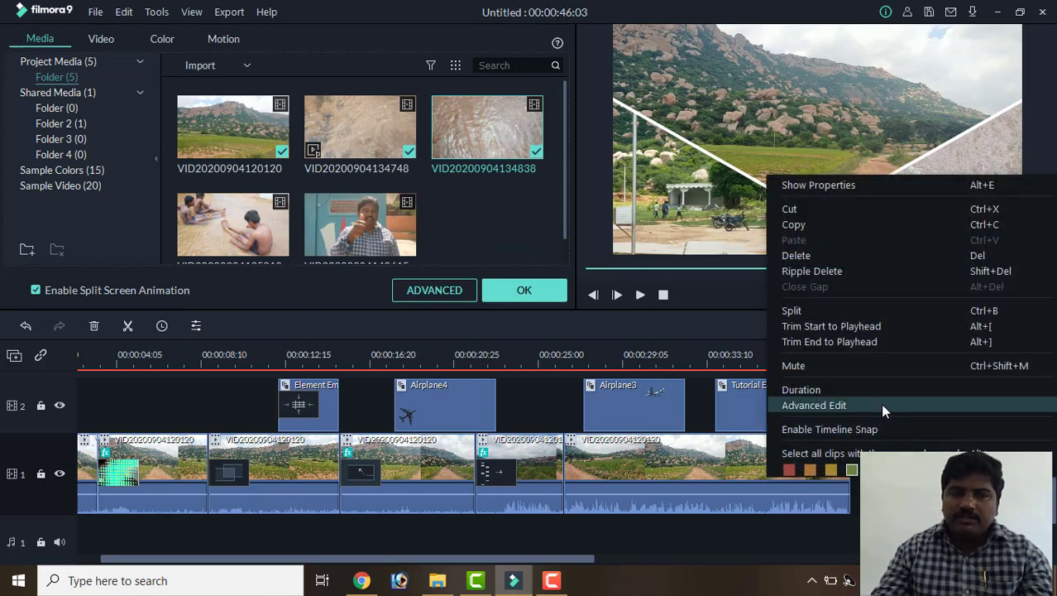
key(Escape)
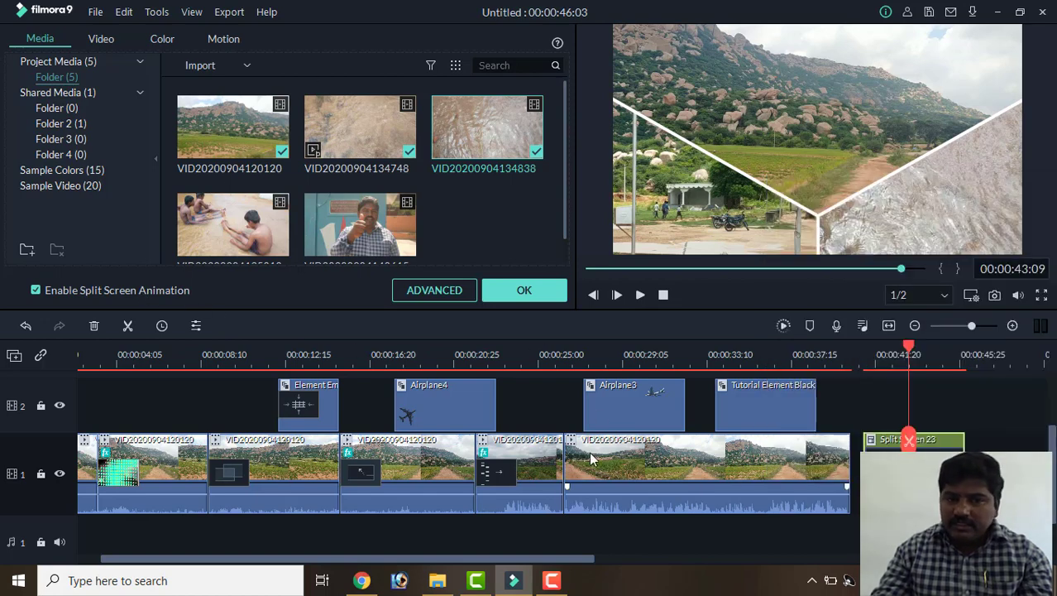
click(103, 40)
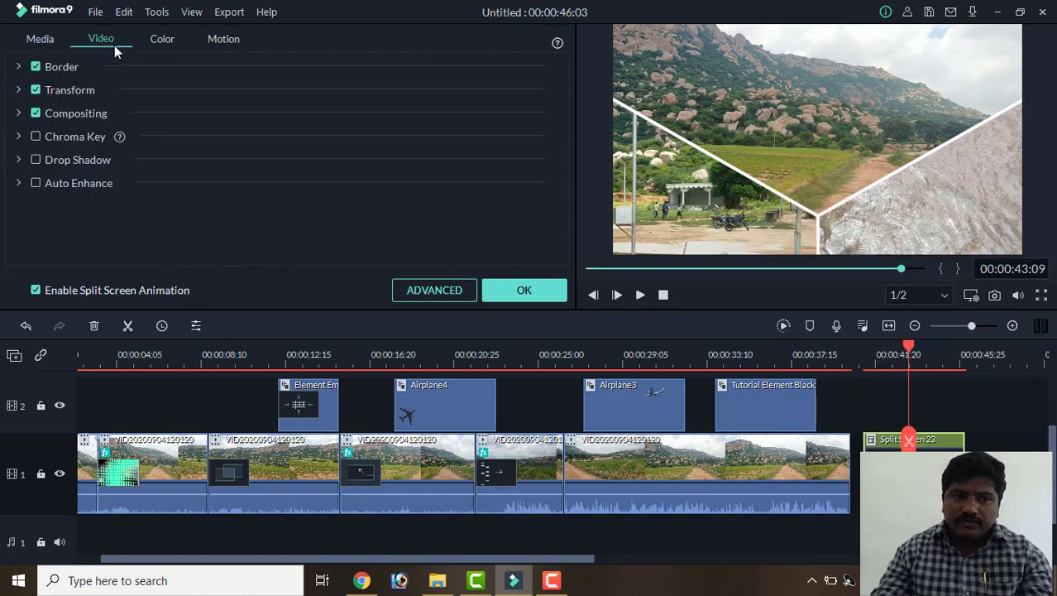
click(164, 42)
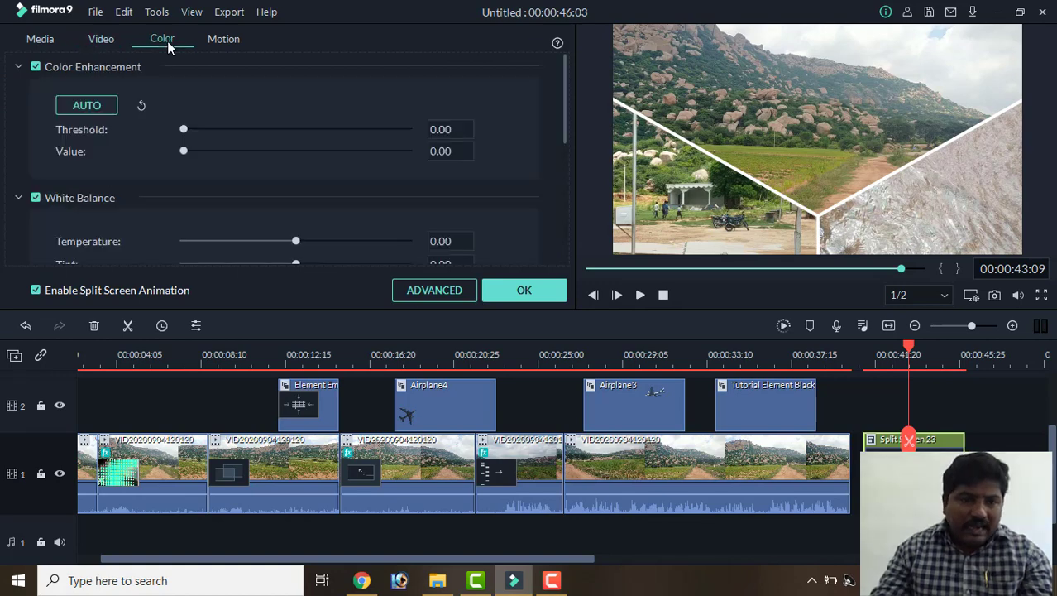
click(216, 39)
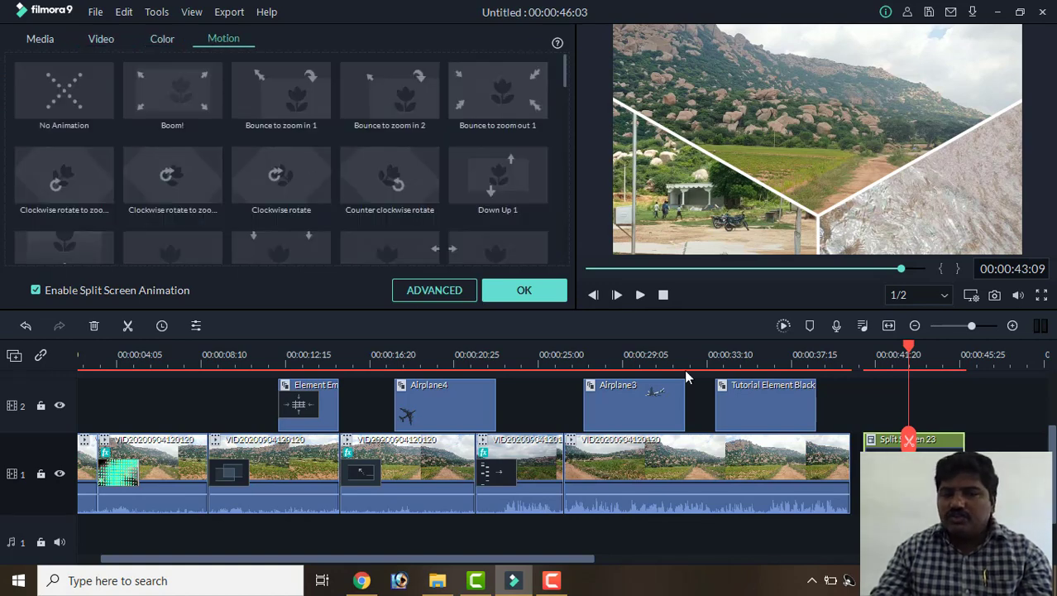
Step: Apply the Grow Shrink motion to the split screen, preview it from 00:00:40:24 and confirm the edit
click(403, 180)
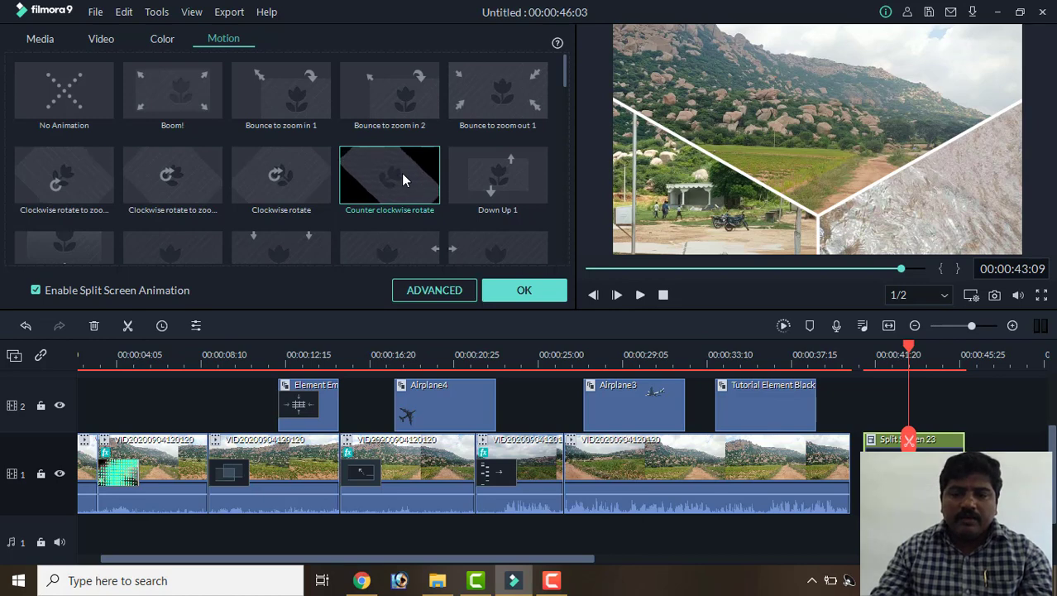
scroll(437, 191, down, 4)
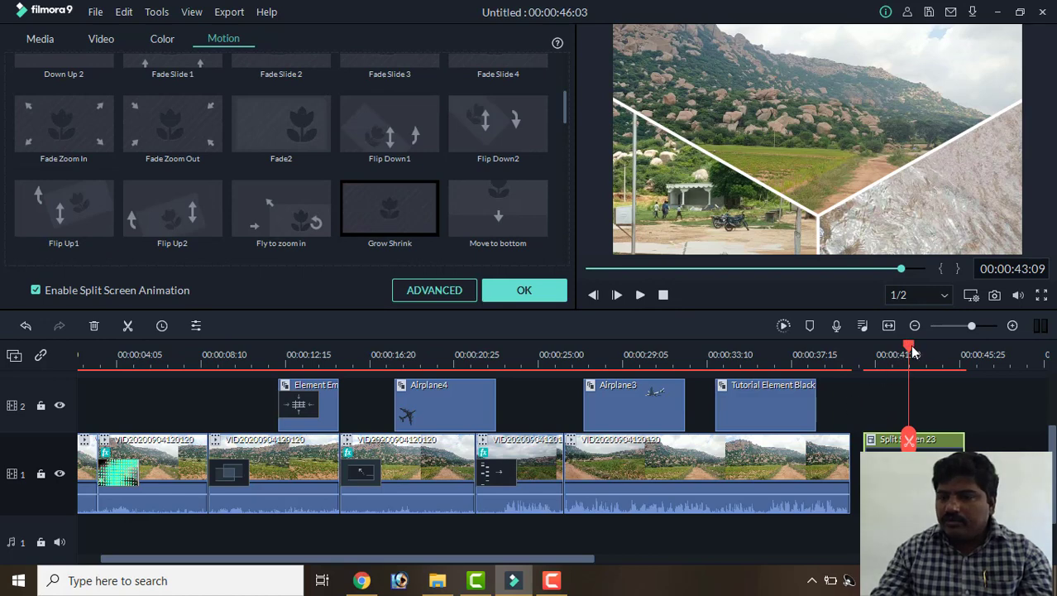
click(858, 403)
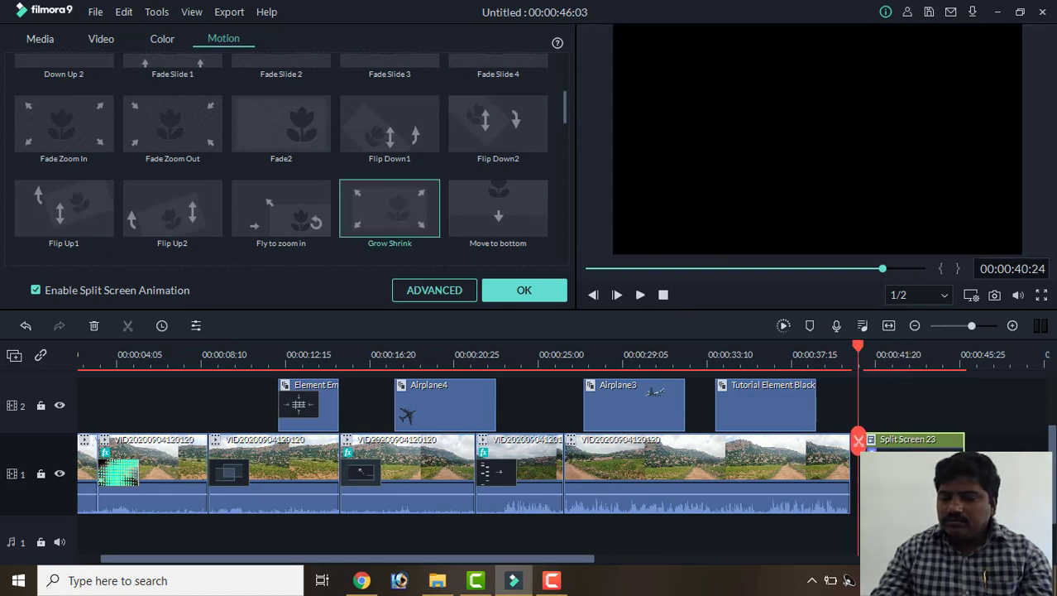
click(640, 294)
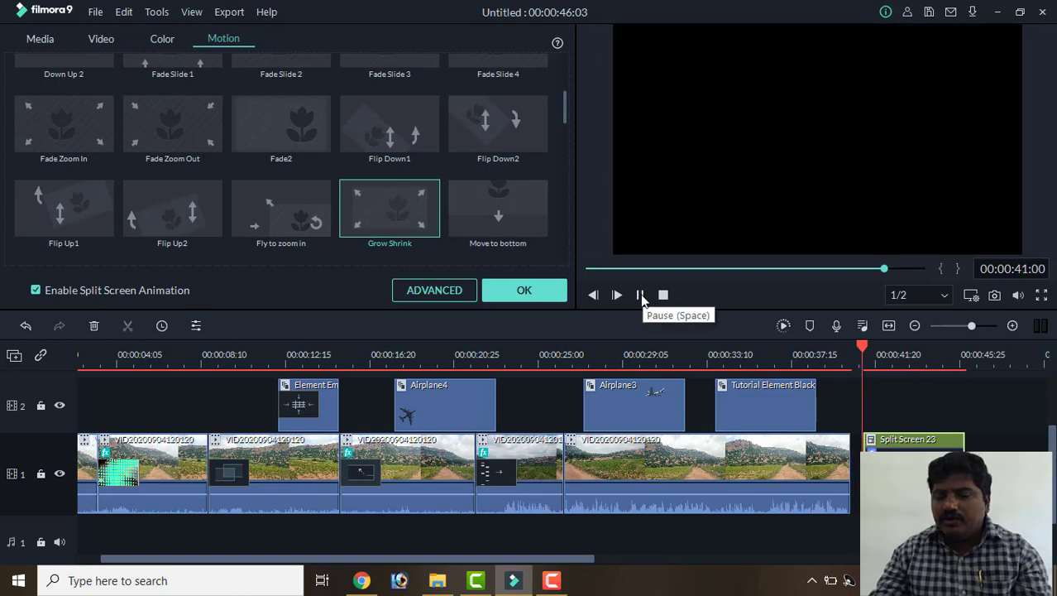
click(641, 296)
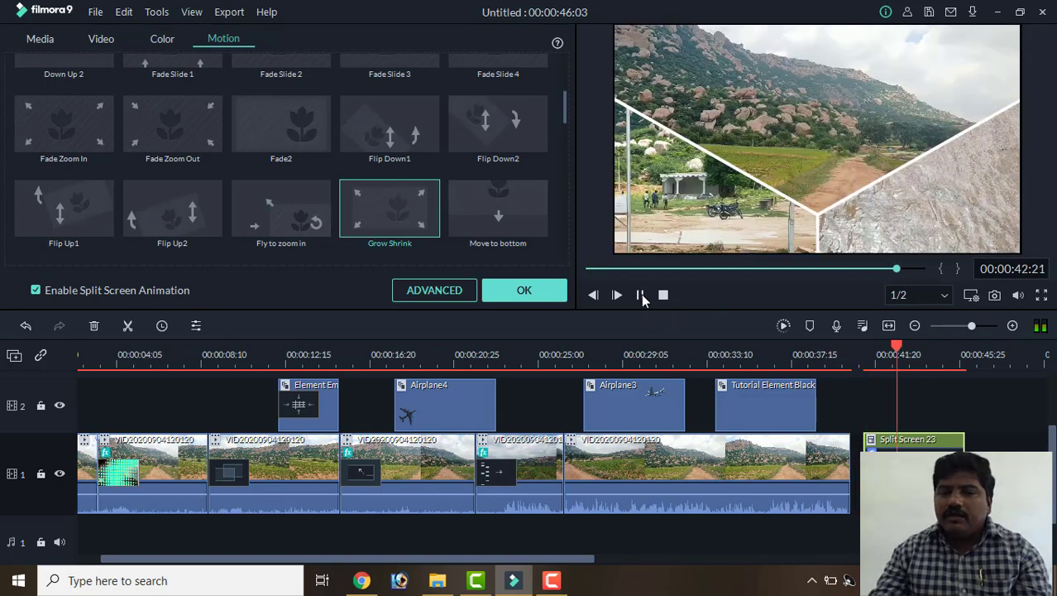
click(544, 293)
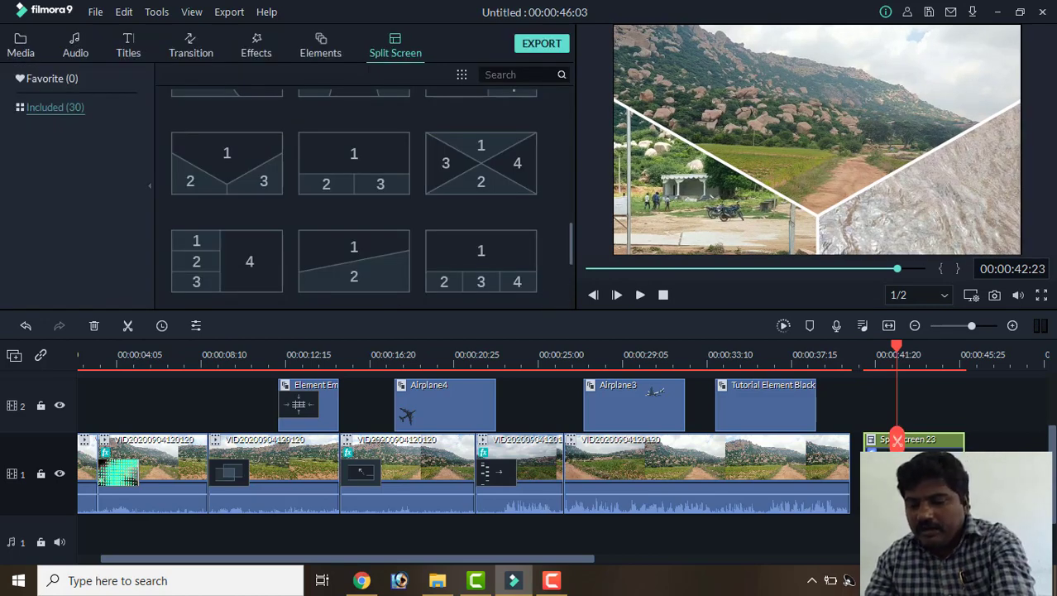
Step: Delete the split screen clip from track 1 and return the playhead to 00:00:00:00
key(Delete)
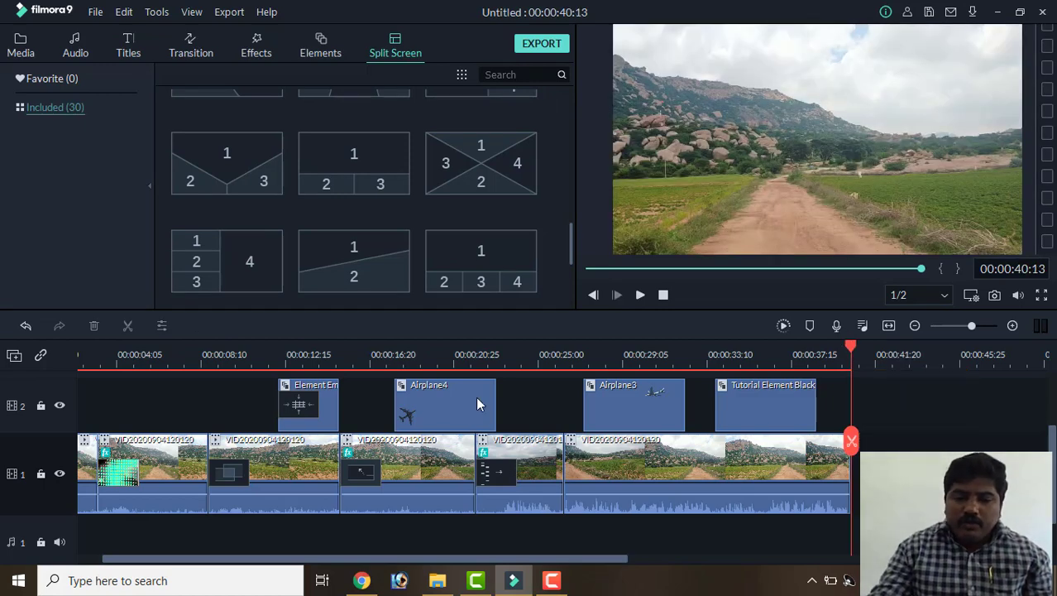
click(220, 354)
key(Home)
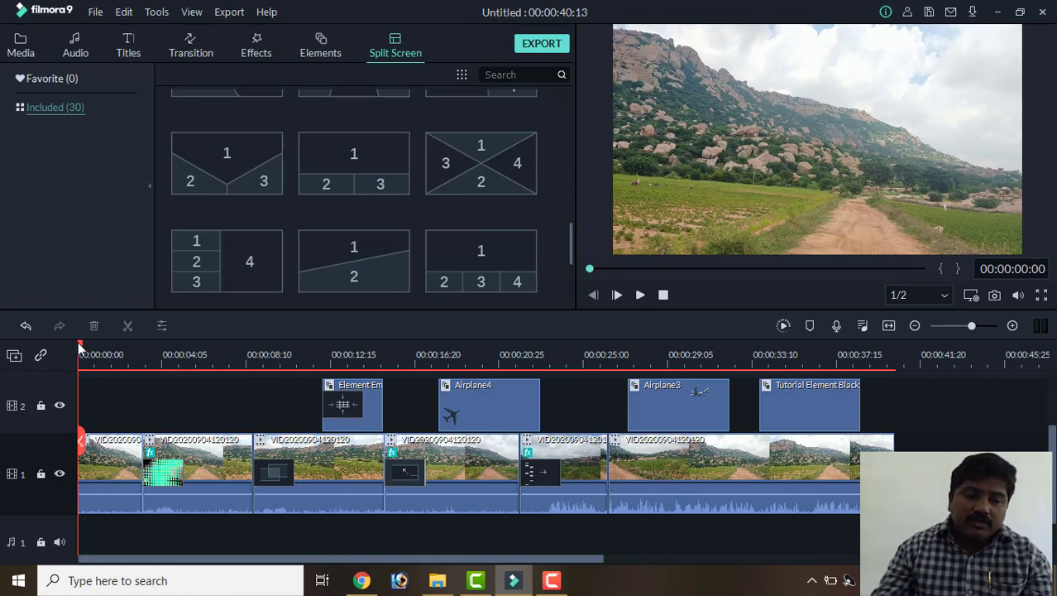
Step: Select all clips on tracks 1 and 2 and shift them together about 10 seconds later to free the timeline's start
click(146, 410)
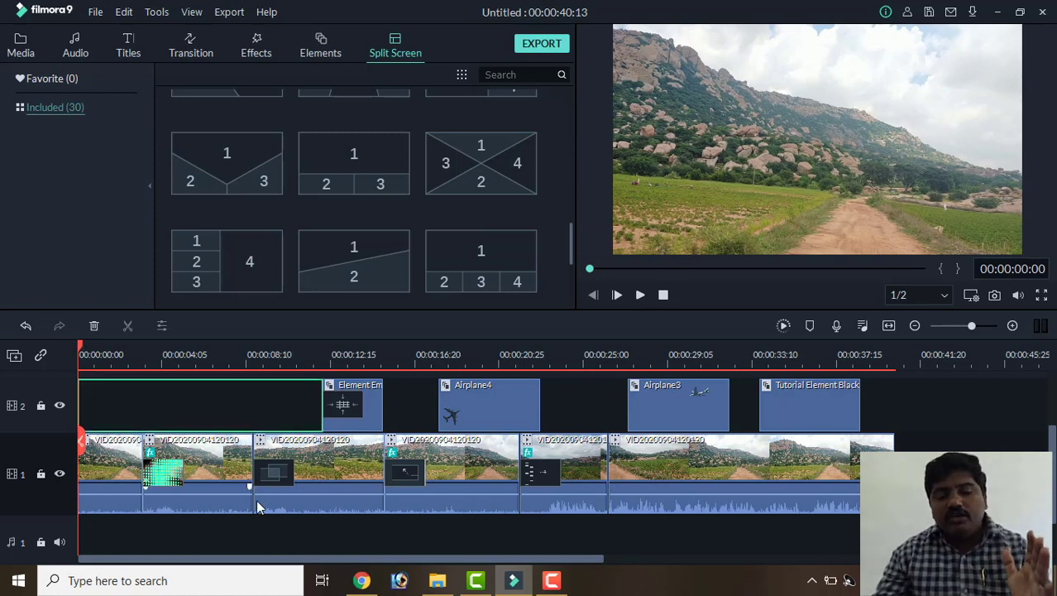
drag(969, 479, 92, 389)
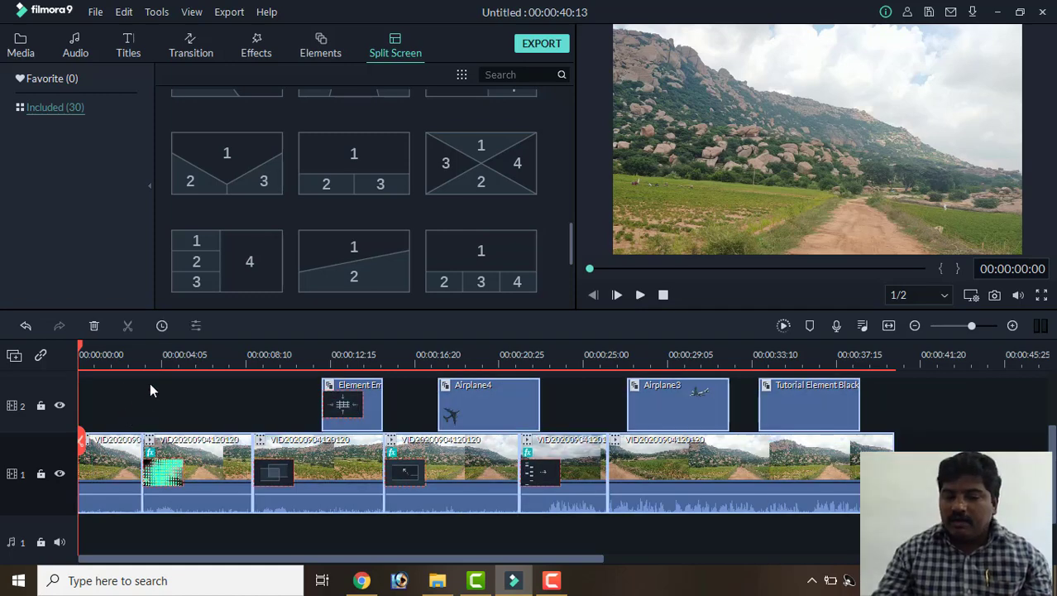
click(952, 488)
drag(998, 479, 191, 426)
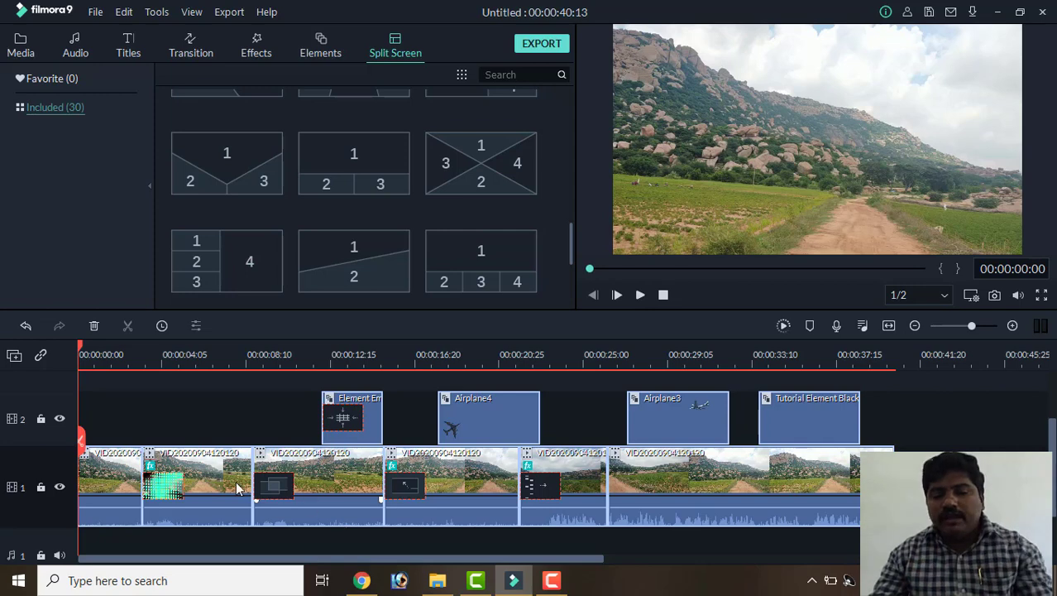
drag(236, 490, 433, 497)
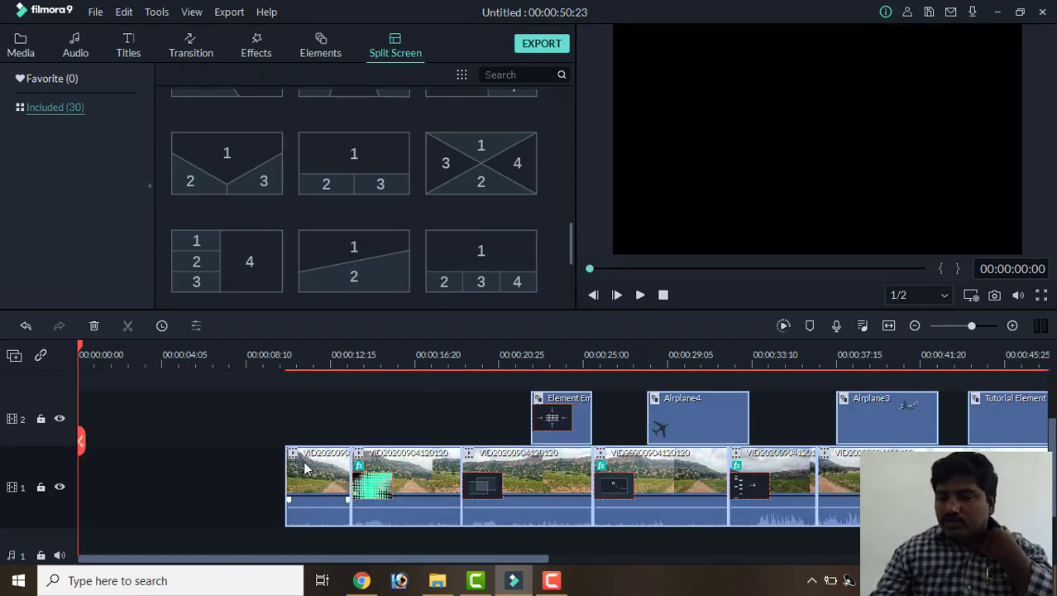
click(207, 441)
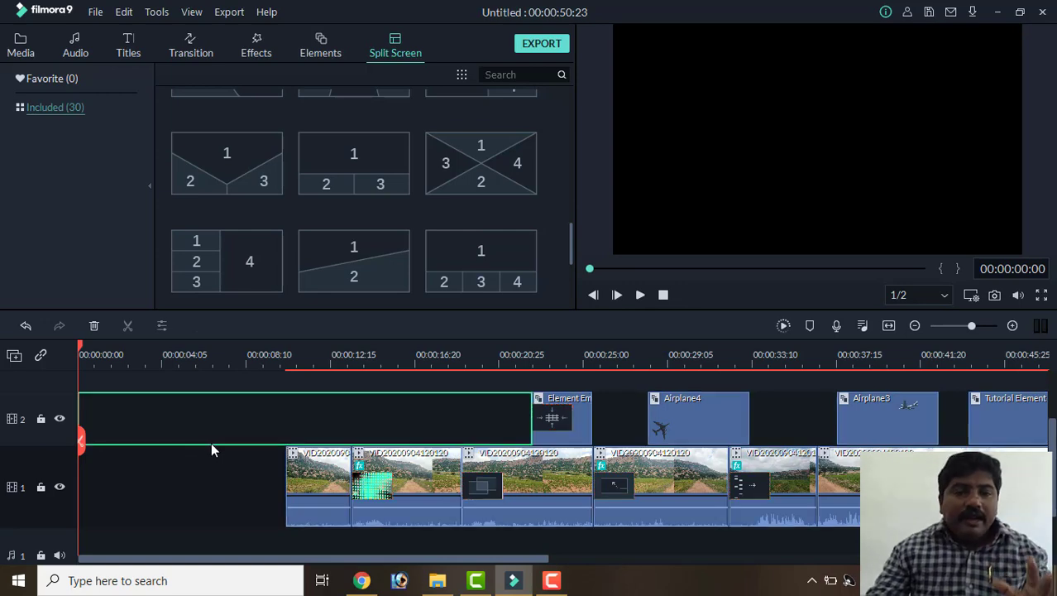
Step: Look through the title categories, from Openers, Titles, Lower 3rds, Subtitles and End Credits to the New Concept titles and lower thirds
click(129, 48)
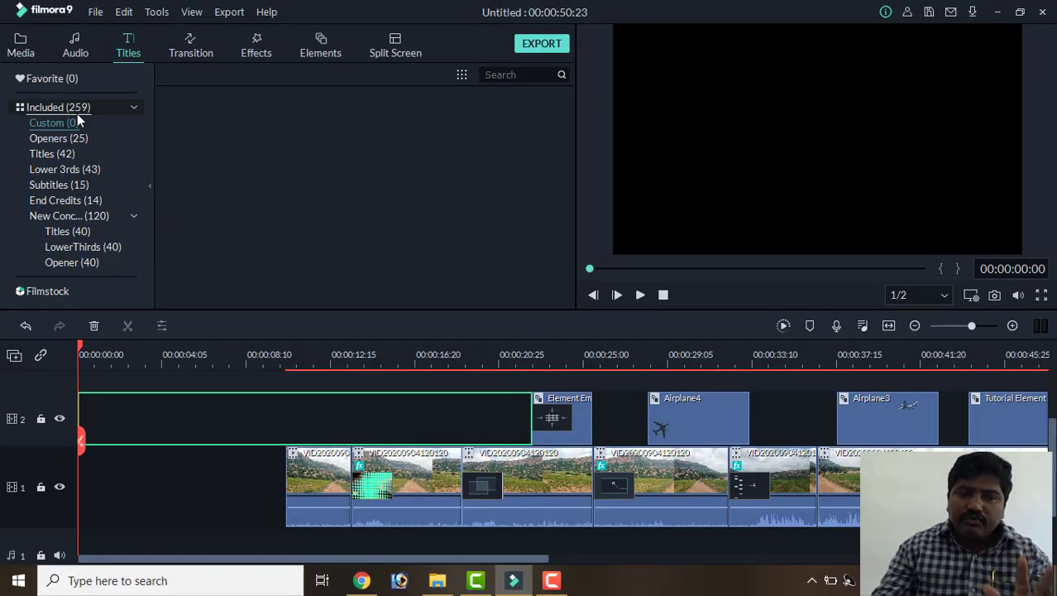
click(85, 141)
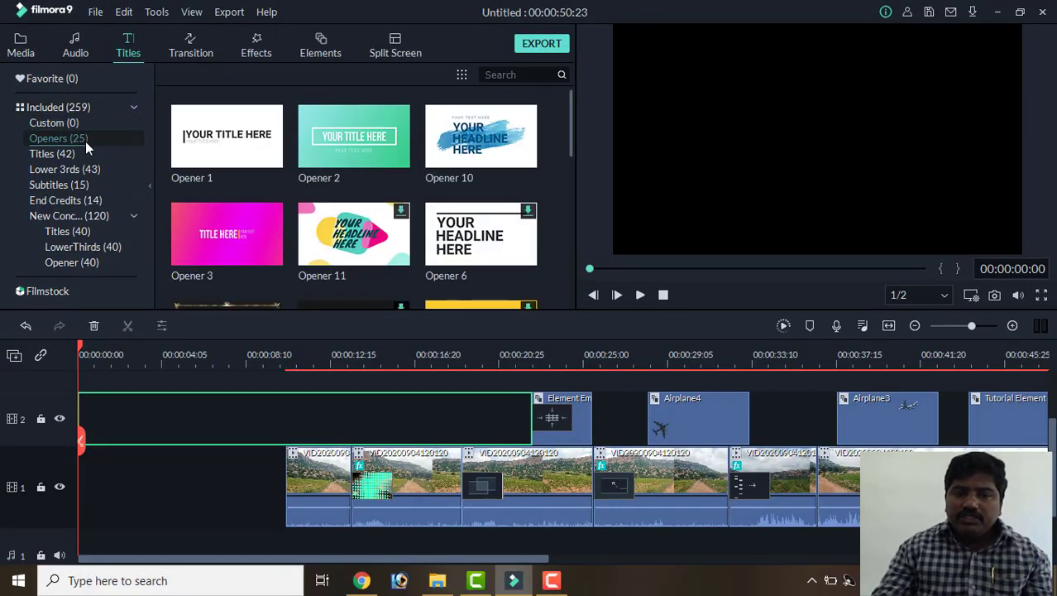
click(67, 155)
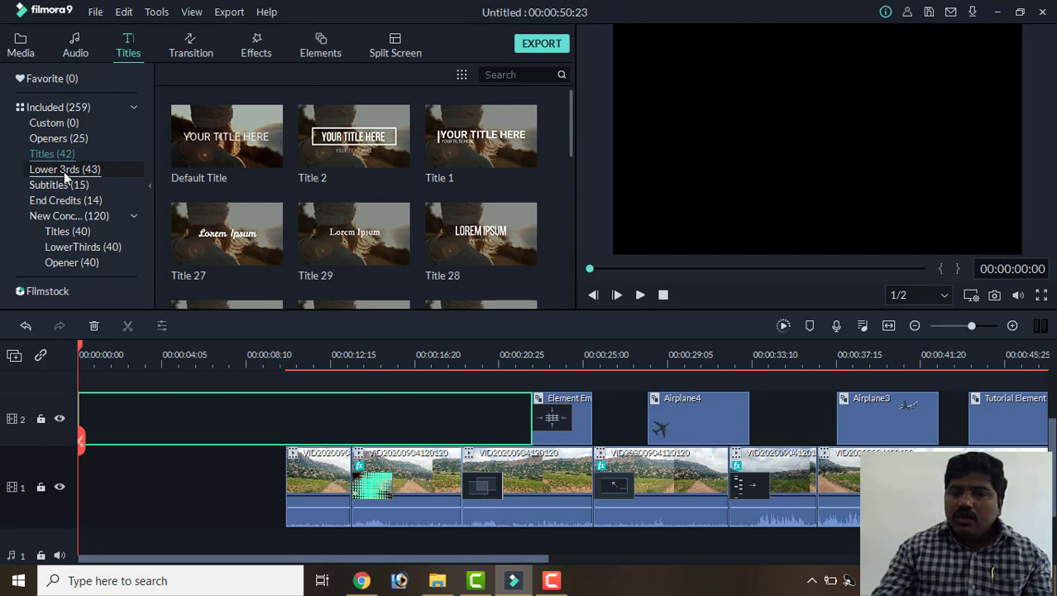
click(63, 171)
click(69, 187)
click(78, 205)
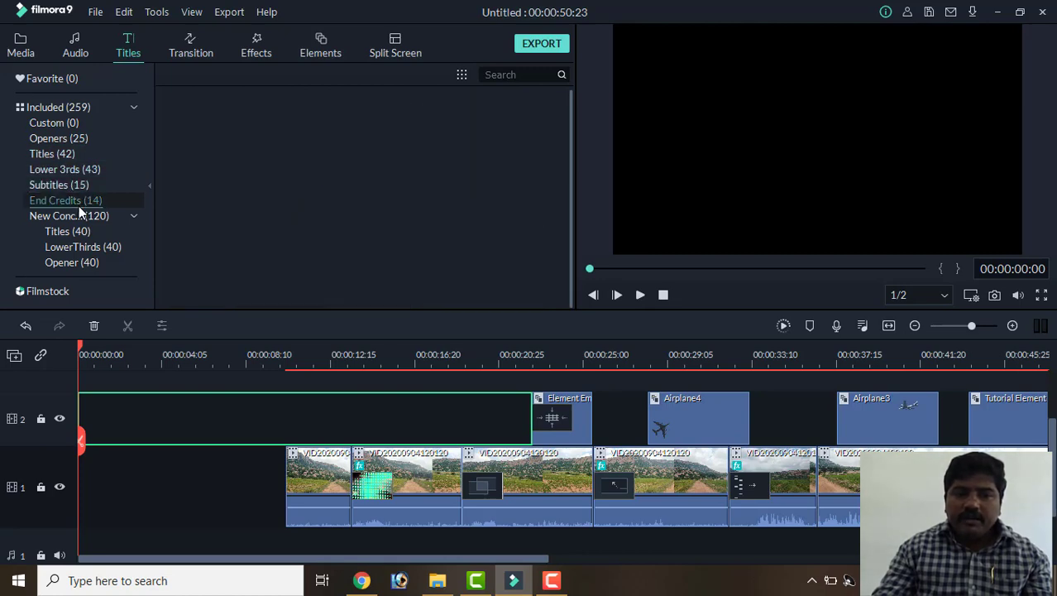
click(83, 215)
click(83, 230)
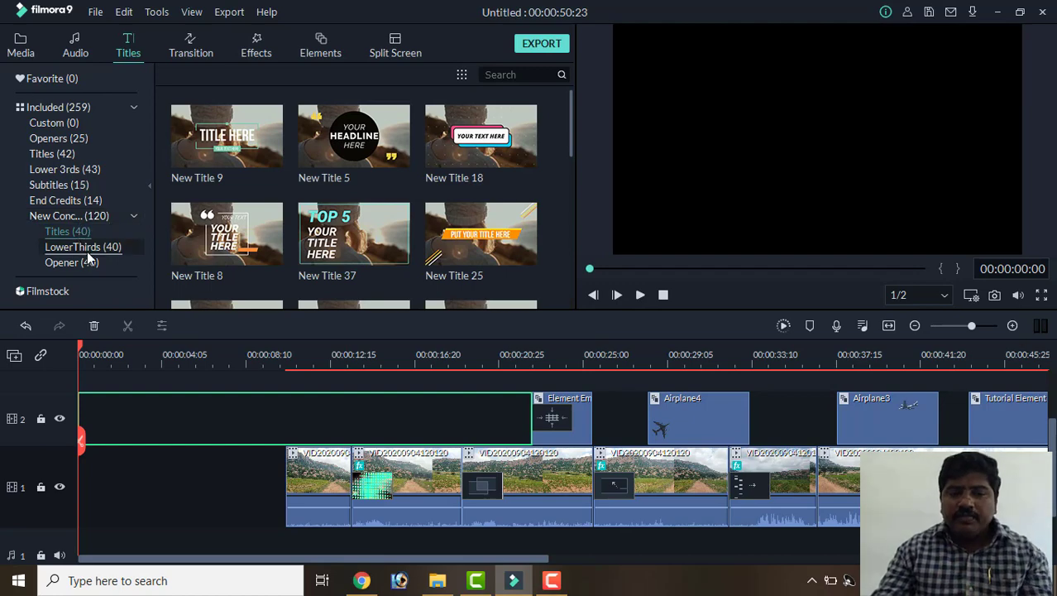
click(87, 248)
Step: Add the New Opener 39 title from the New Concept openers to the start of track 1
click(93, 262)
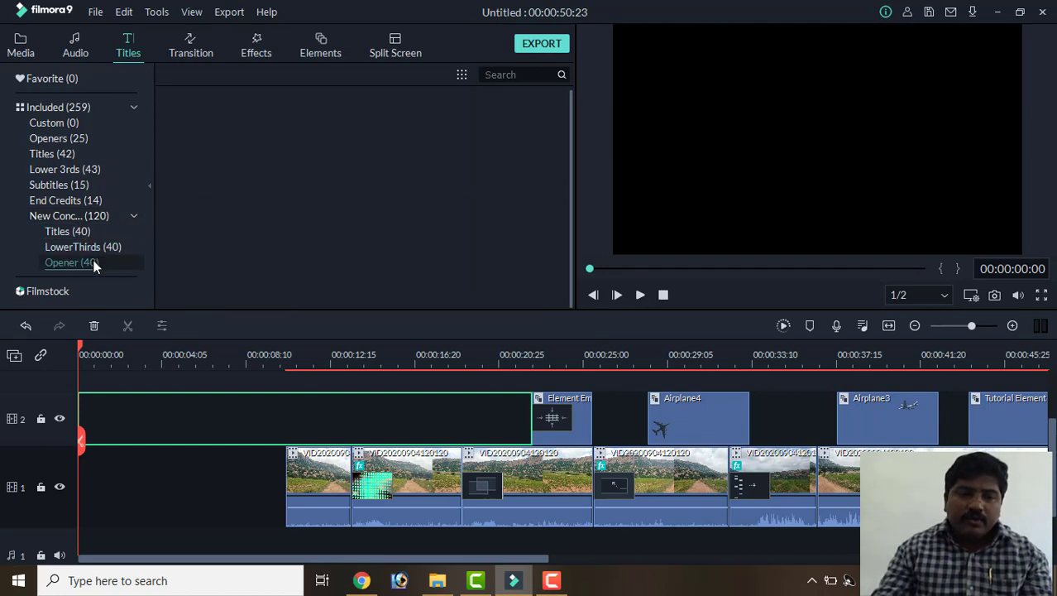
scroll(461, 239, down, 2)
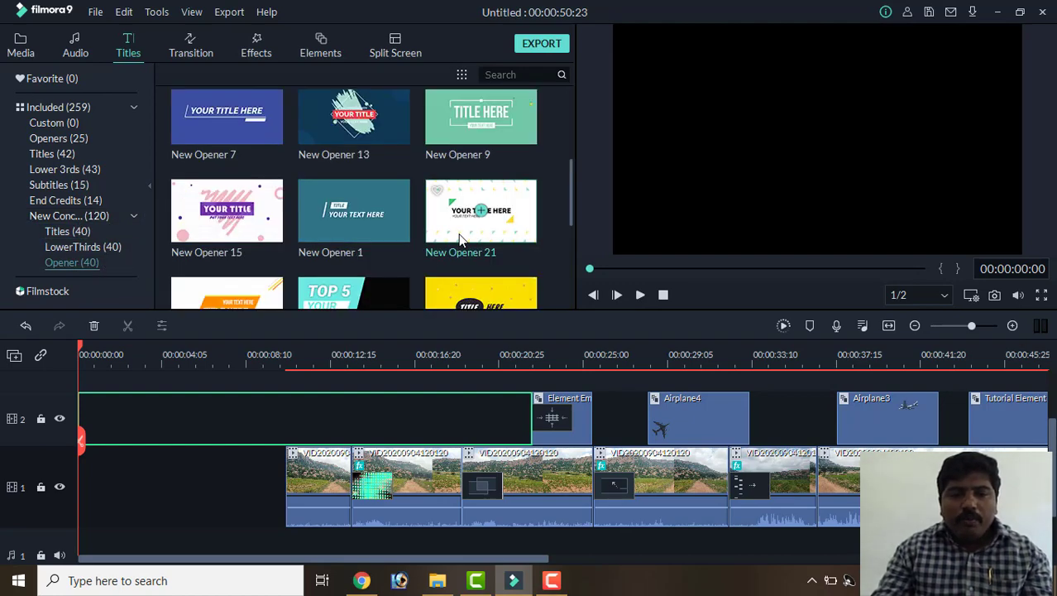
scroll(461, 239, down, 3)
scroll(376, 264, down, 5)
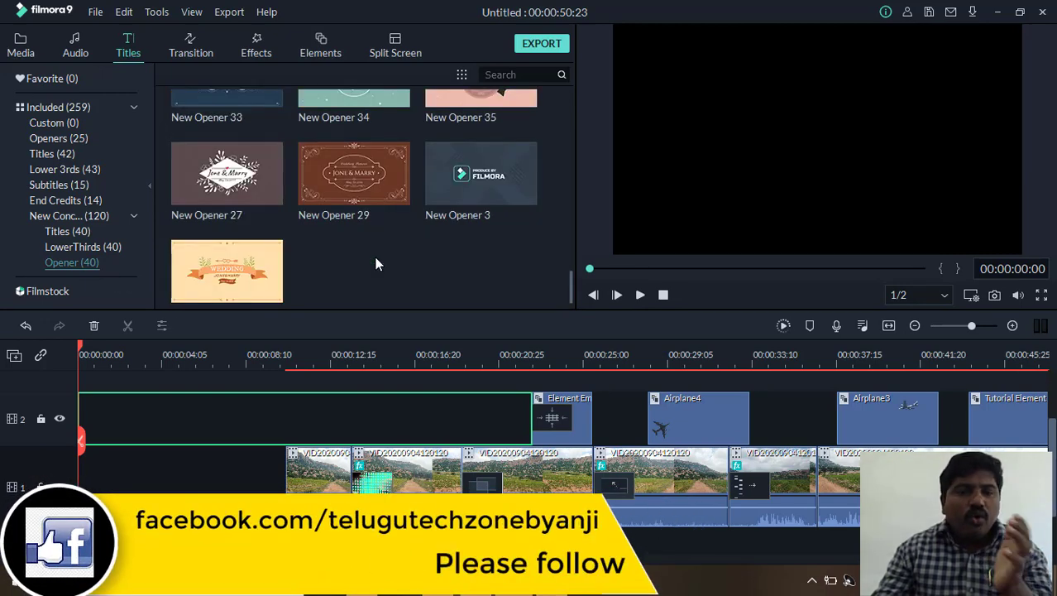
scroll(376, 263, up, 5)
scroll(374, 263, up, 3)
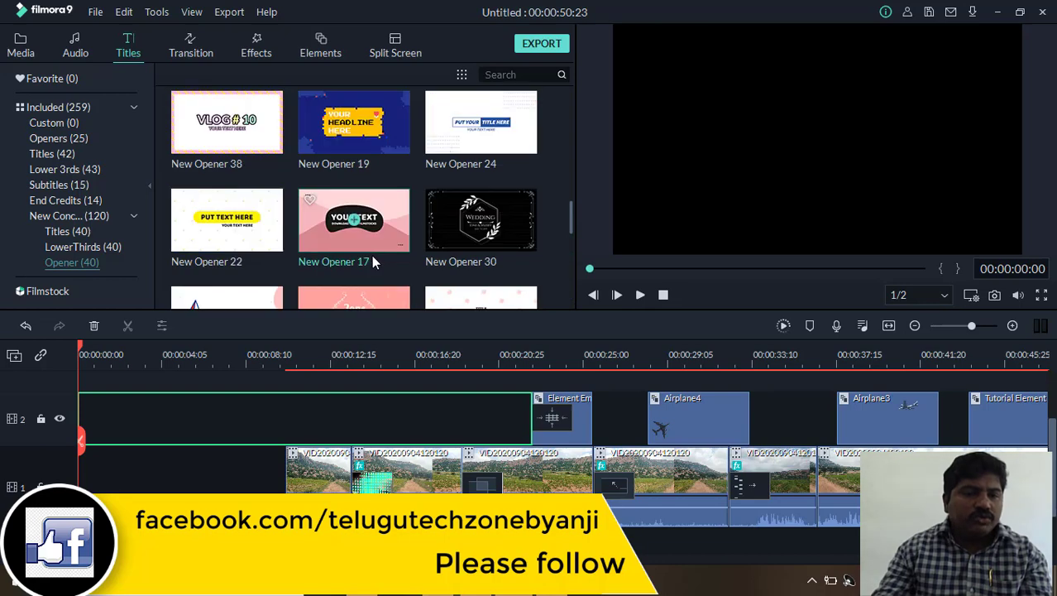
scroll(375, 253, down, 3)
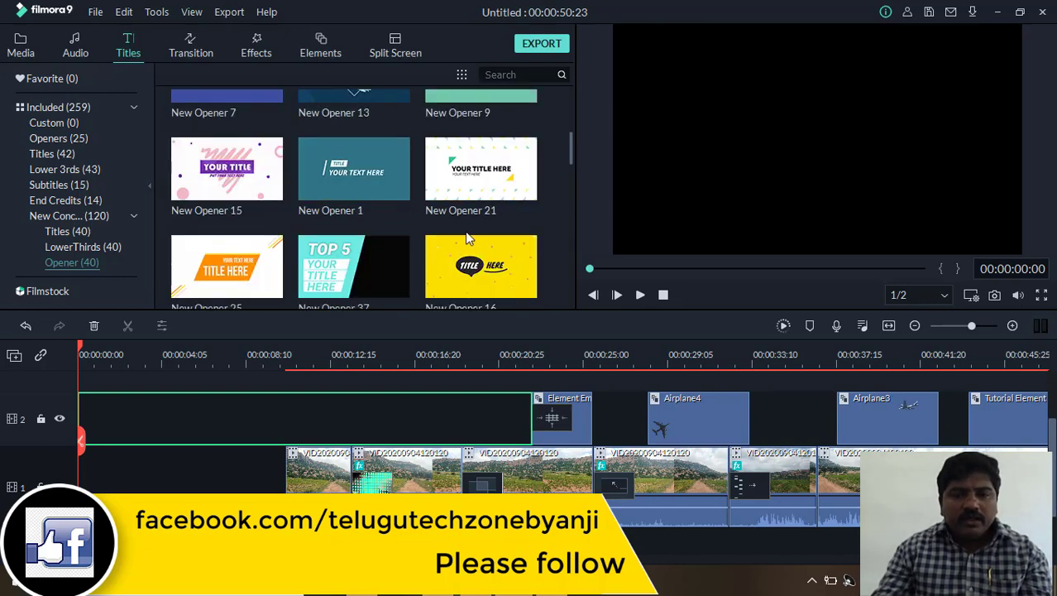
scroll(468, 240, up, 3)
mouse_move(471, 250)
mouse_move(523, 127)
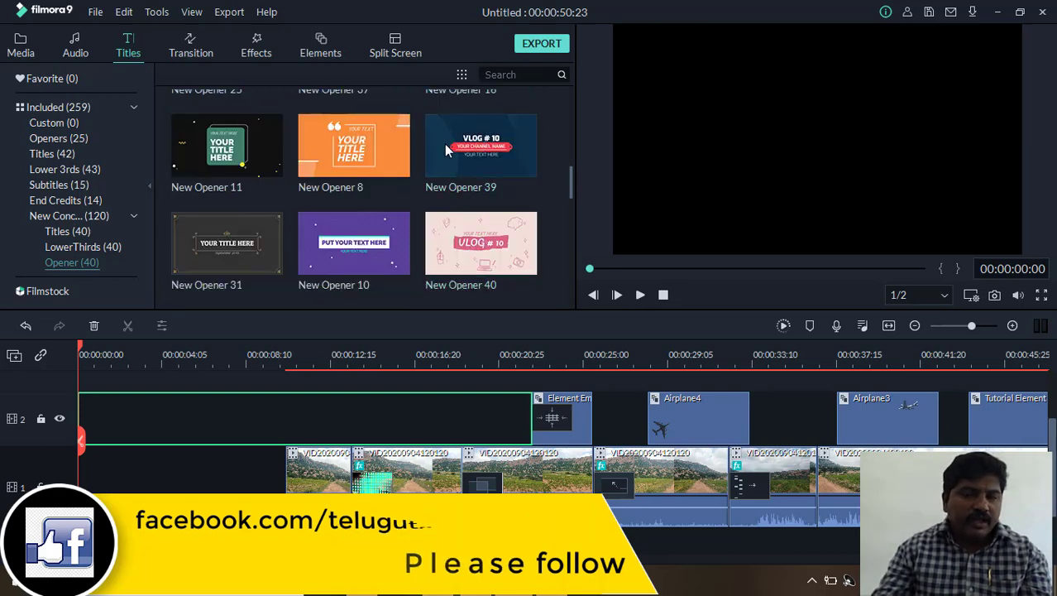
drag(474, 147, 68, 502)
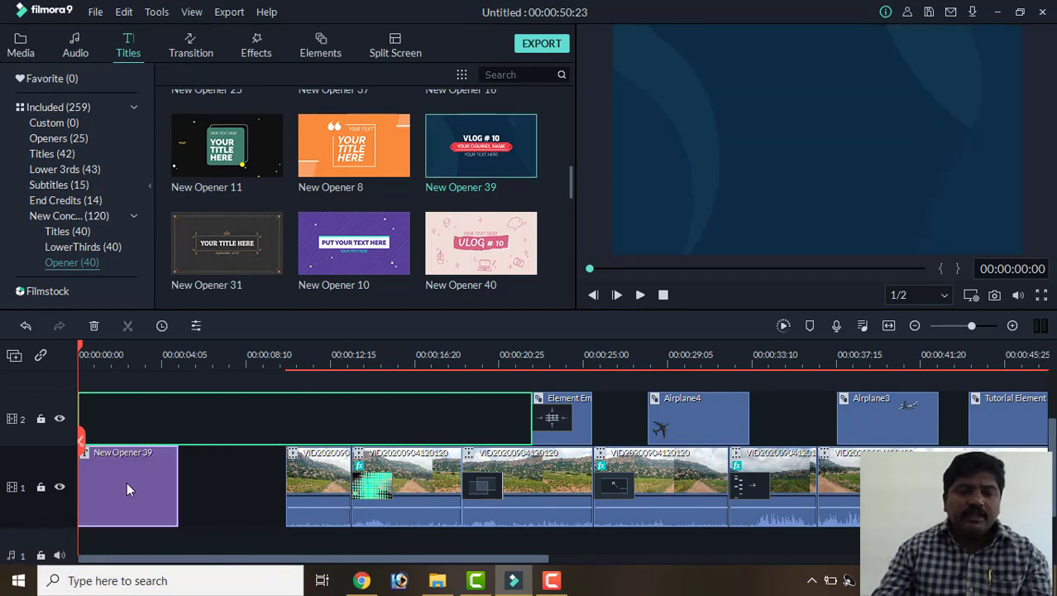
Step: Preview the New Opener 39 title and park the playhead at 00:00:03:00 within it
click(639, 294)
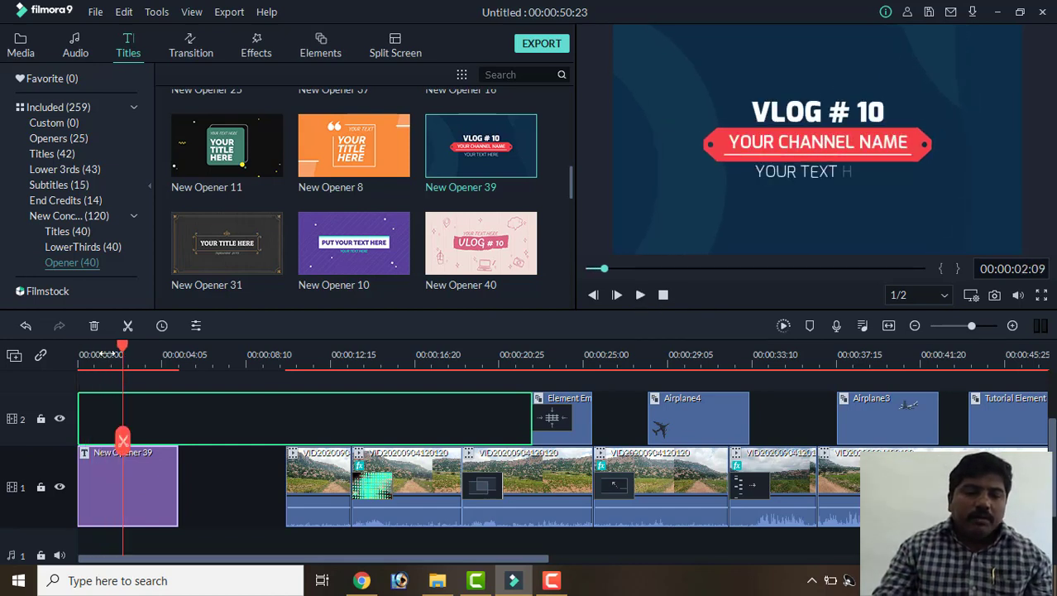
drag(122, 347, 54, 374)
click(109, 369)
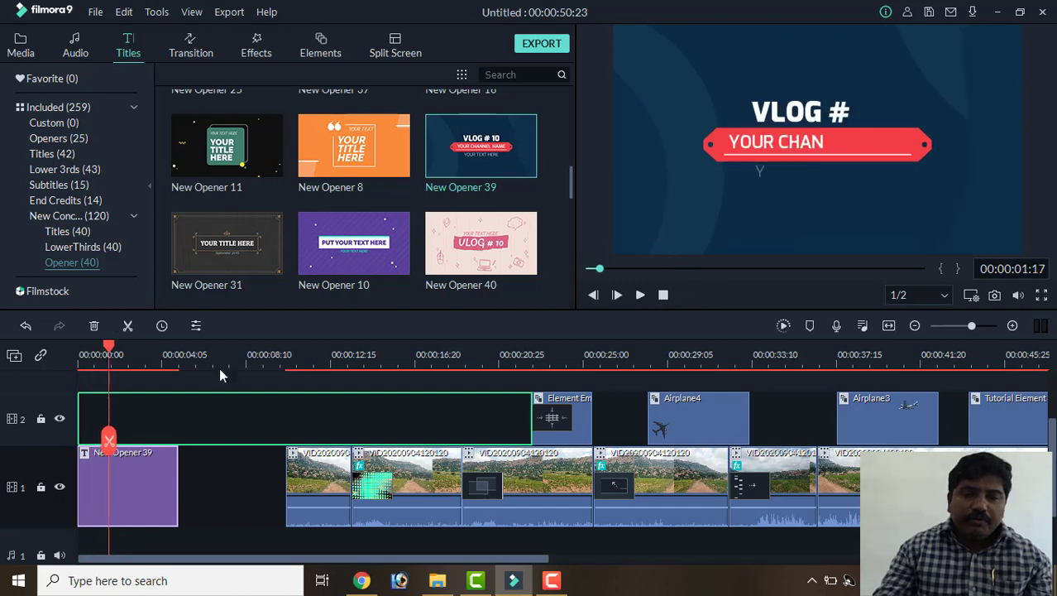
drag(109, 345, 138, 346)
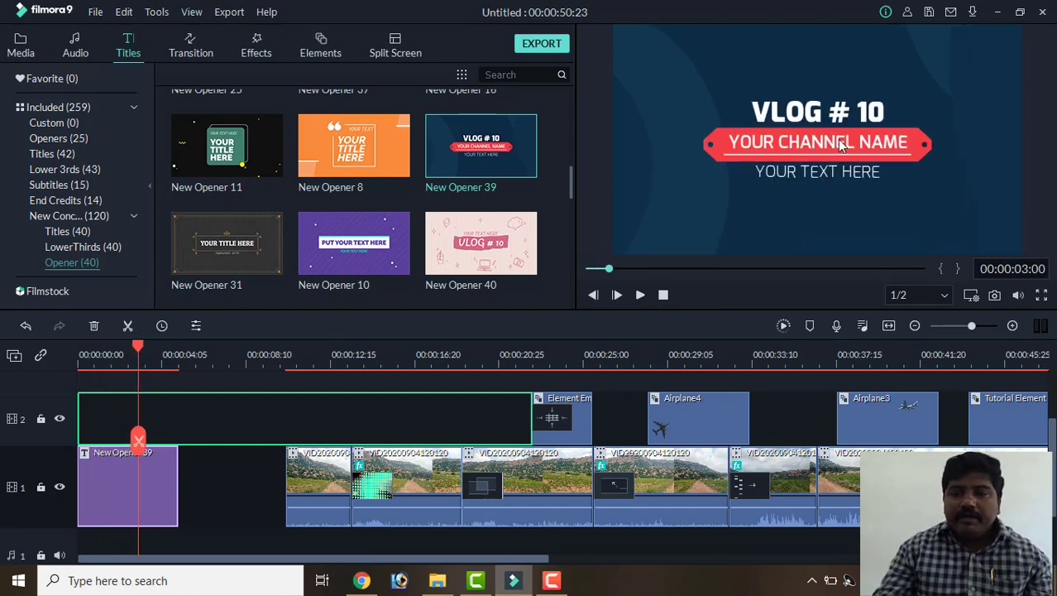
Step: Replace the placeholder channel name in the title's red banner with "Telugu Tech Zone By" followed by the creator's first name
click(783, 149)
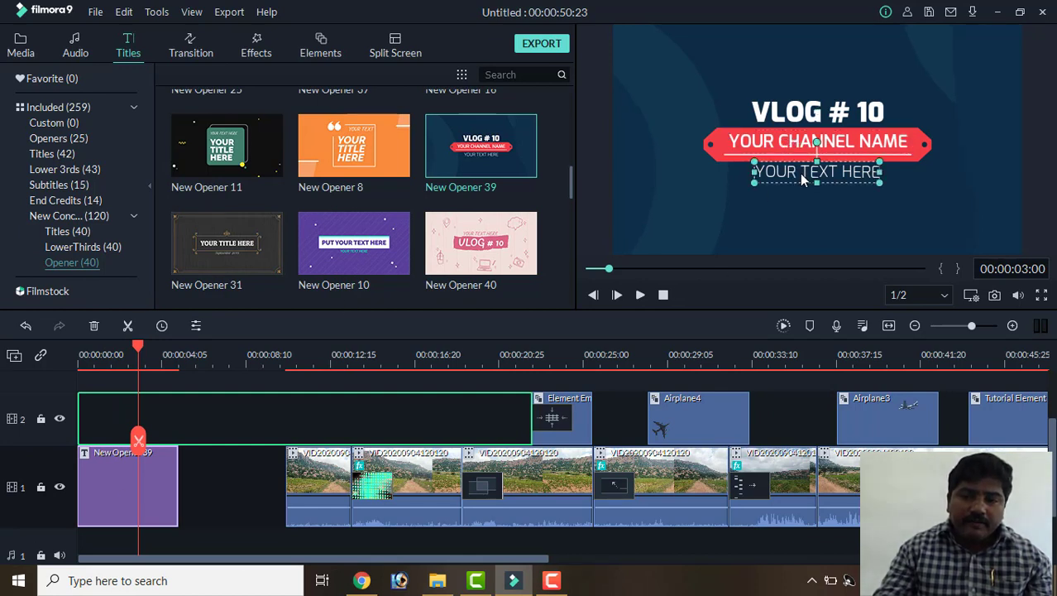
click(821, 112)
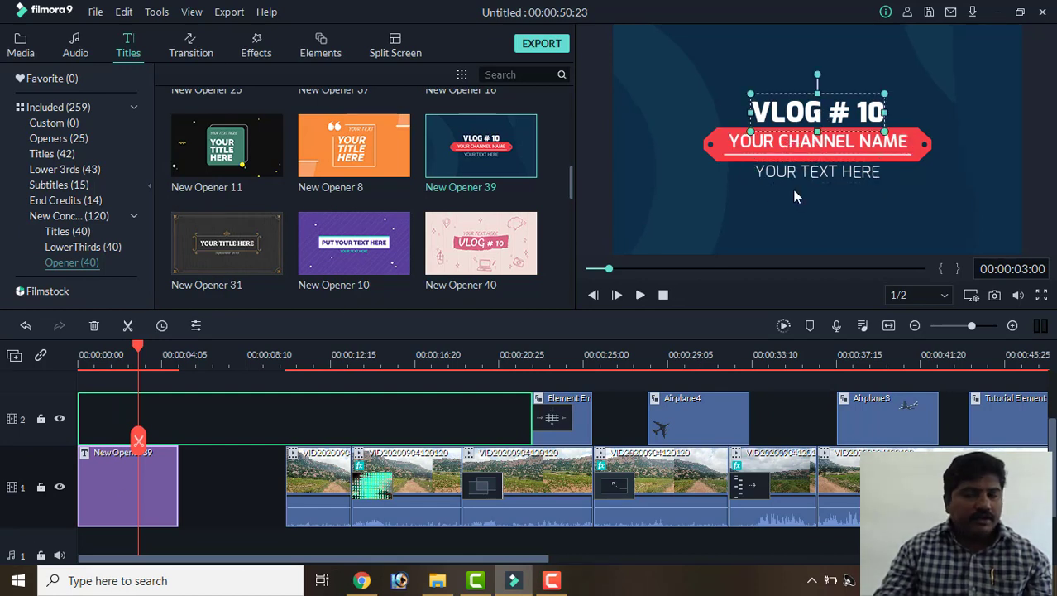
click(817, 151)
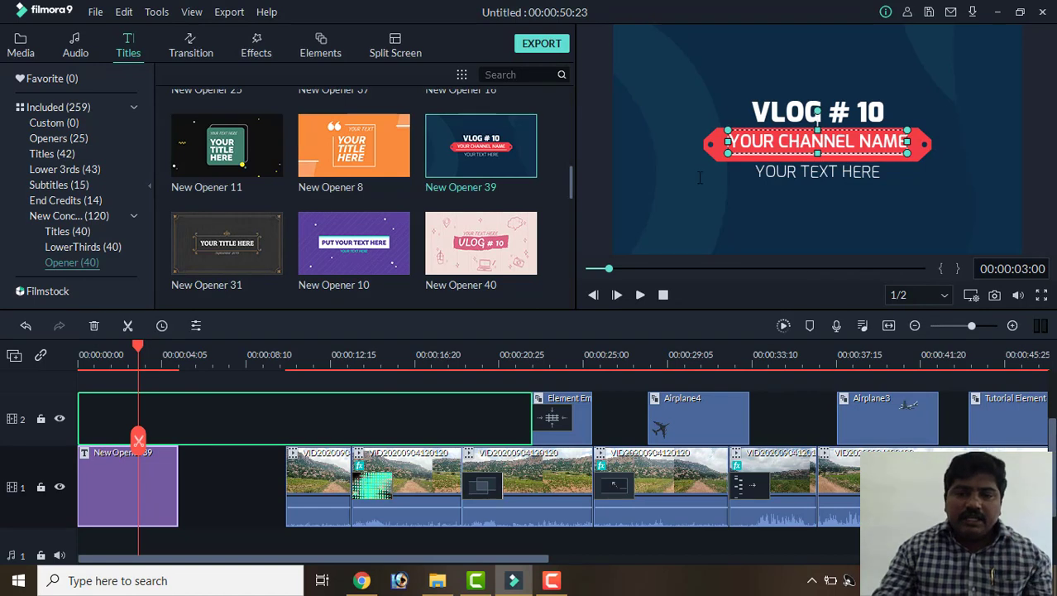
double_click(775, 151)
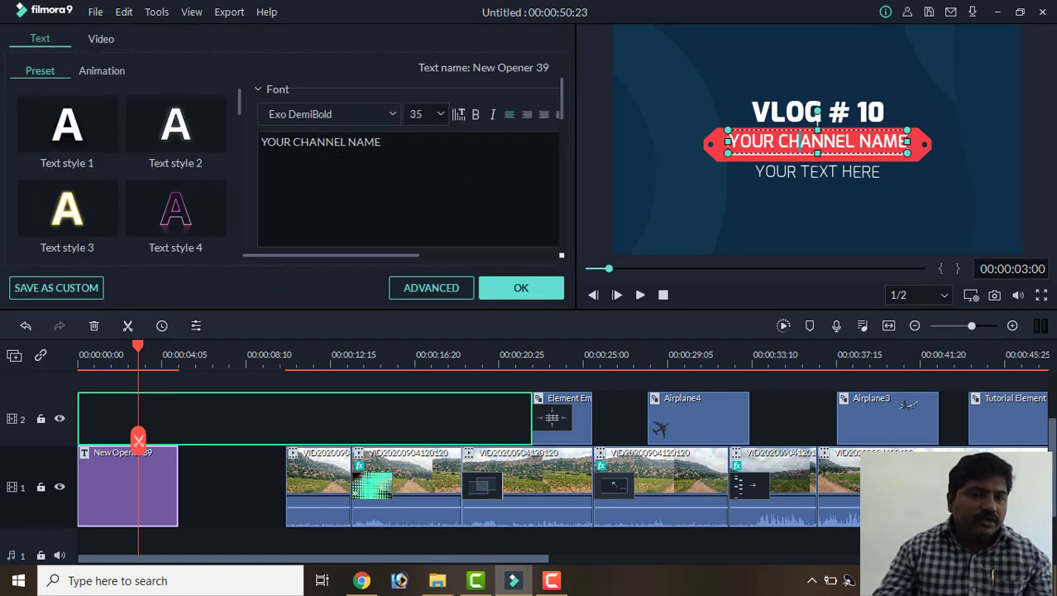
drag(378, 142, 190, 157)
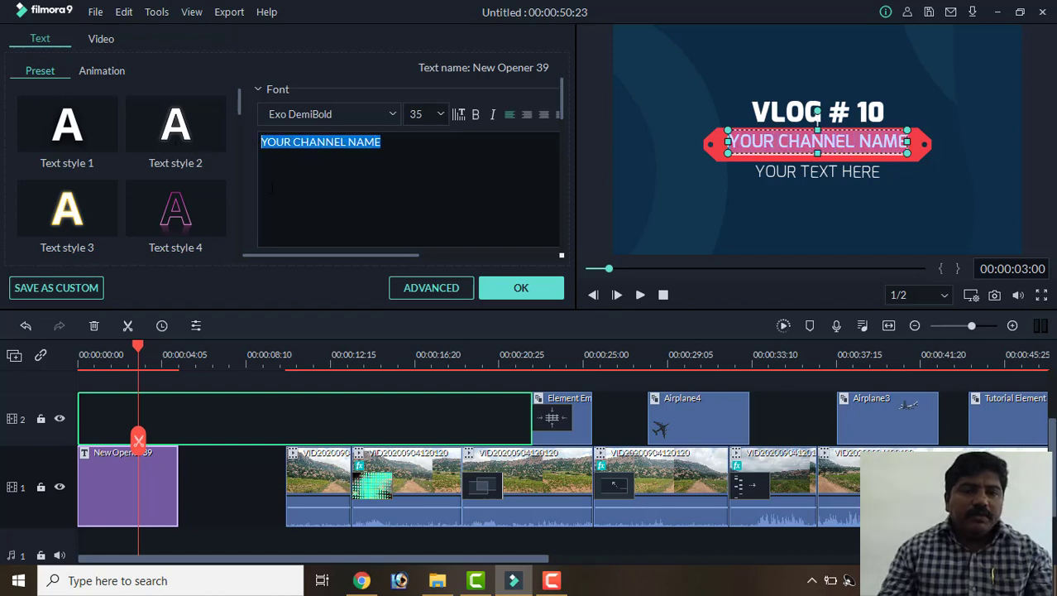
text(Tel)
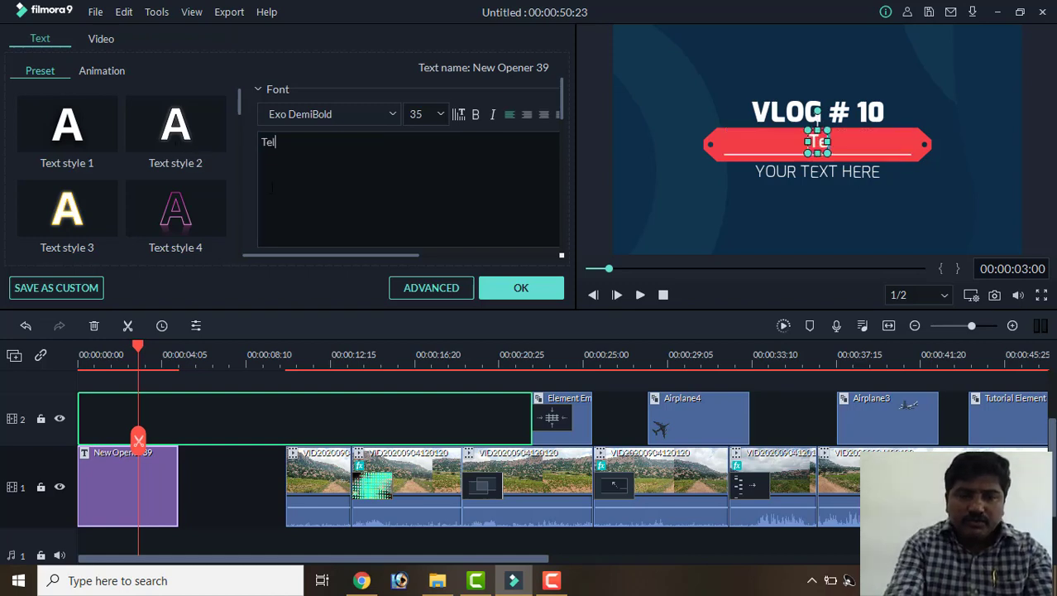
text(ugu Tech )
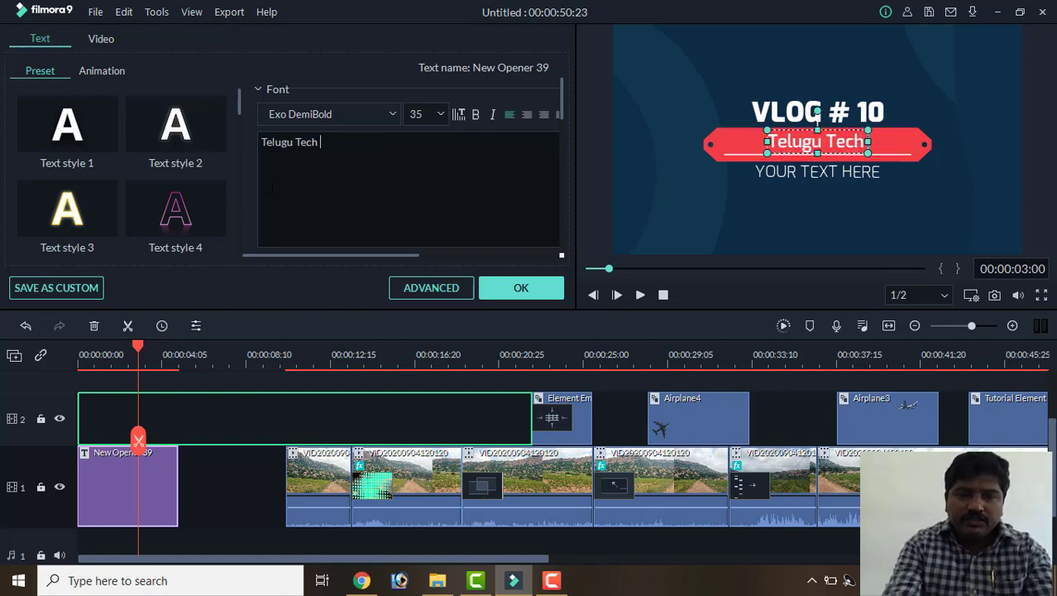
text(Zone By Anji)
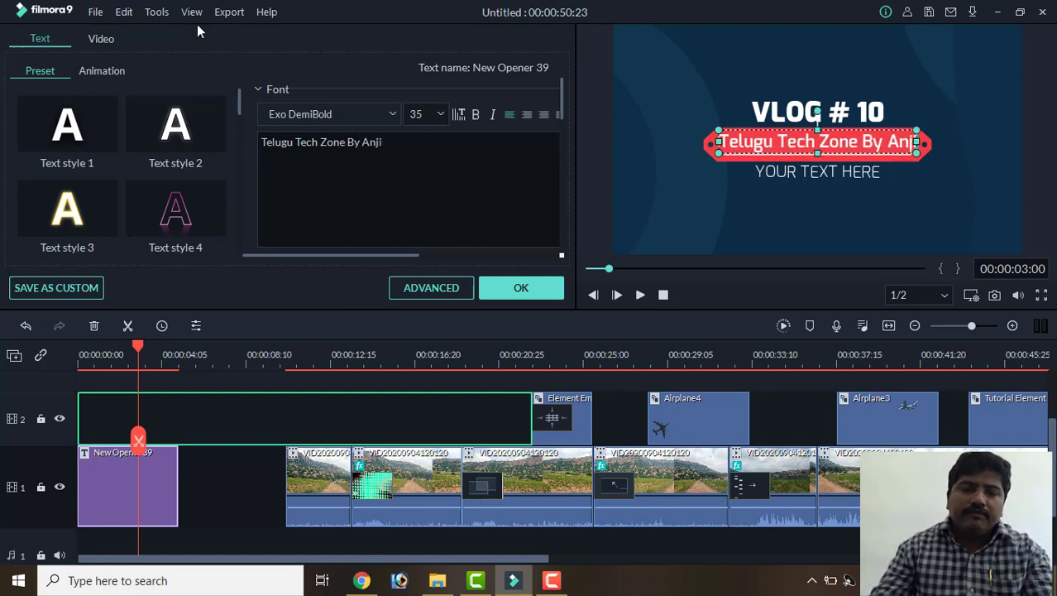
Step: Look at the font and font size choices for the channel name line
click(391, 116)
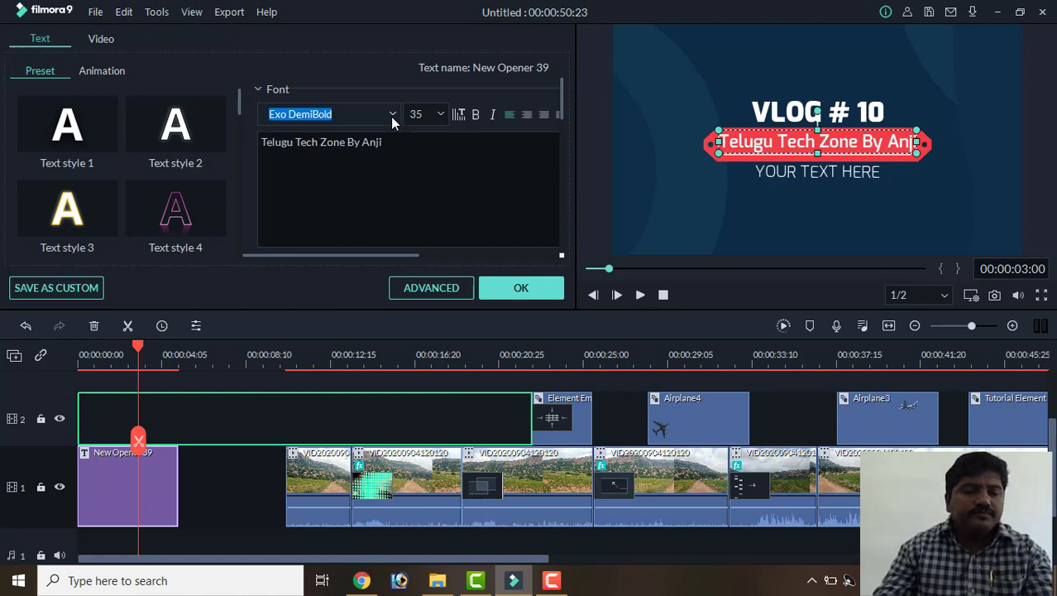
click(441, 114)
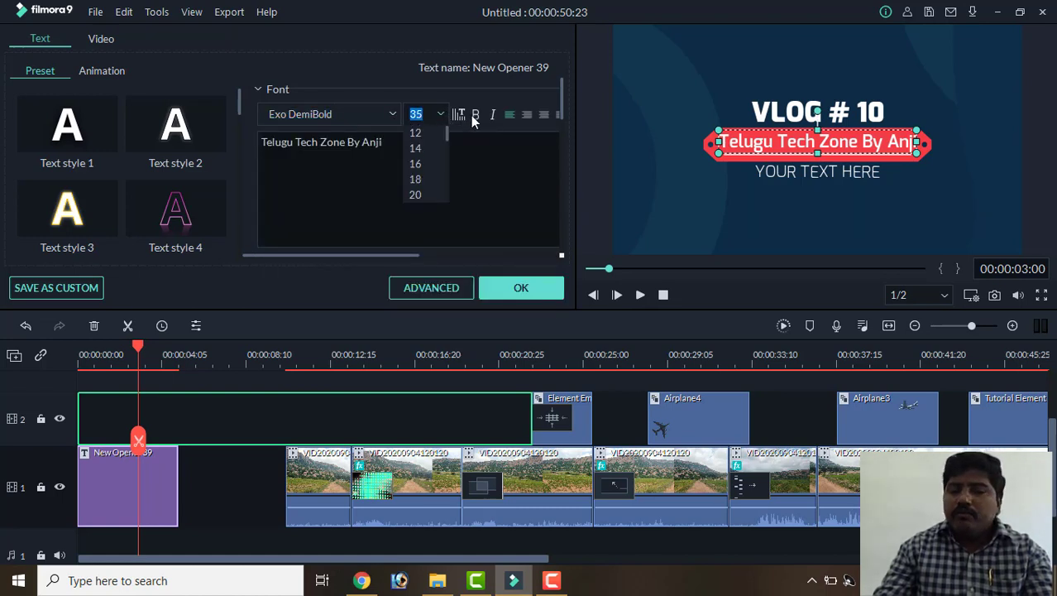
click(514, 169)
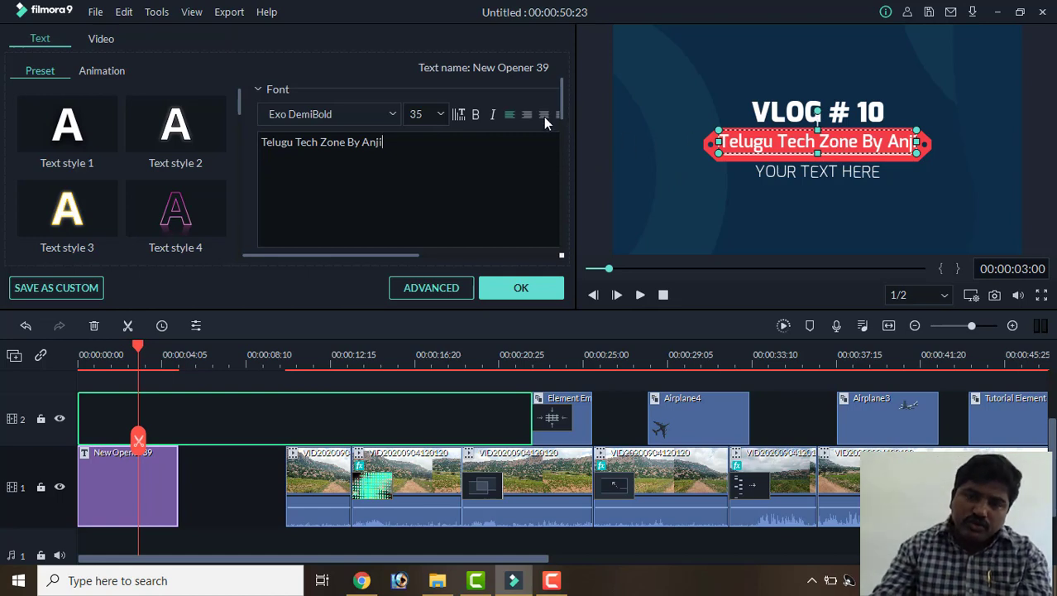
Step: Try olive green as the channel name's text color and set it back to white
drag(561, 100, 564, 142)
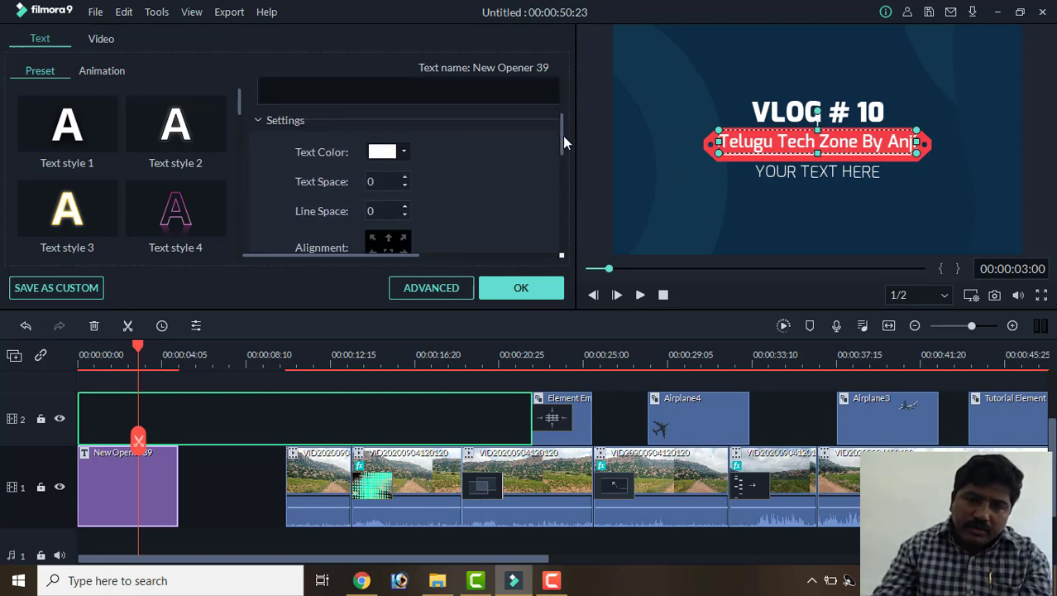
click(405, 153)
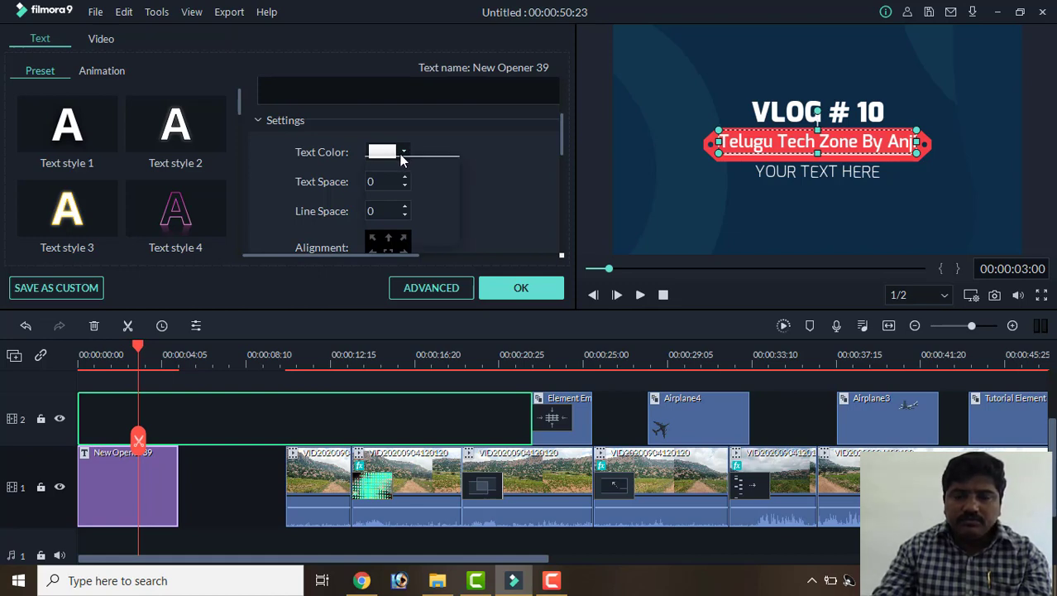
click(441, 151)
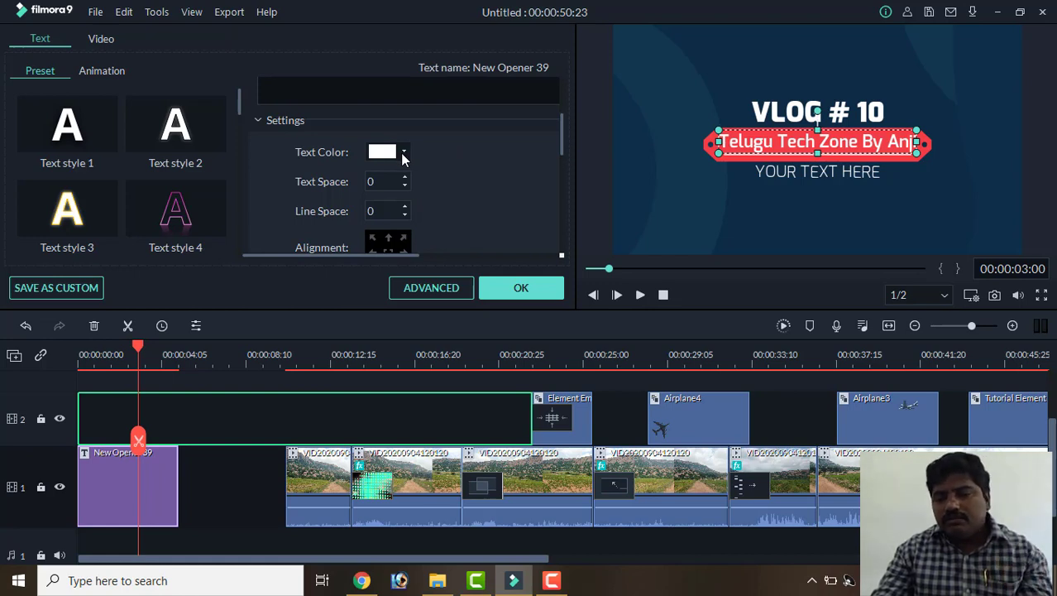
click(405, 155)
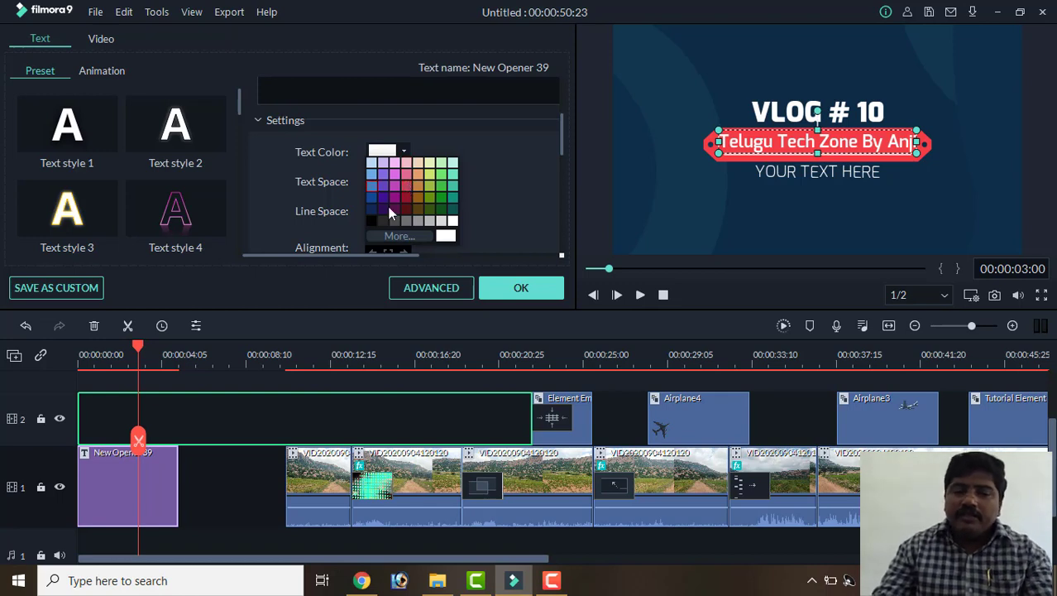
click(430, 197)
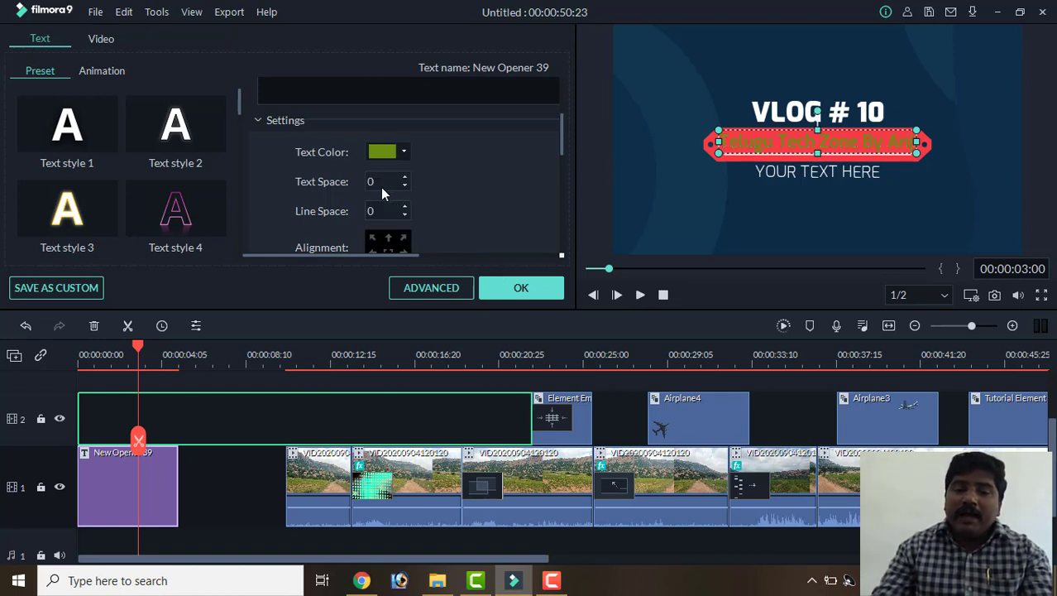
click(403, 153)
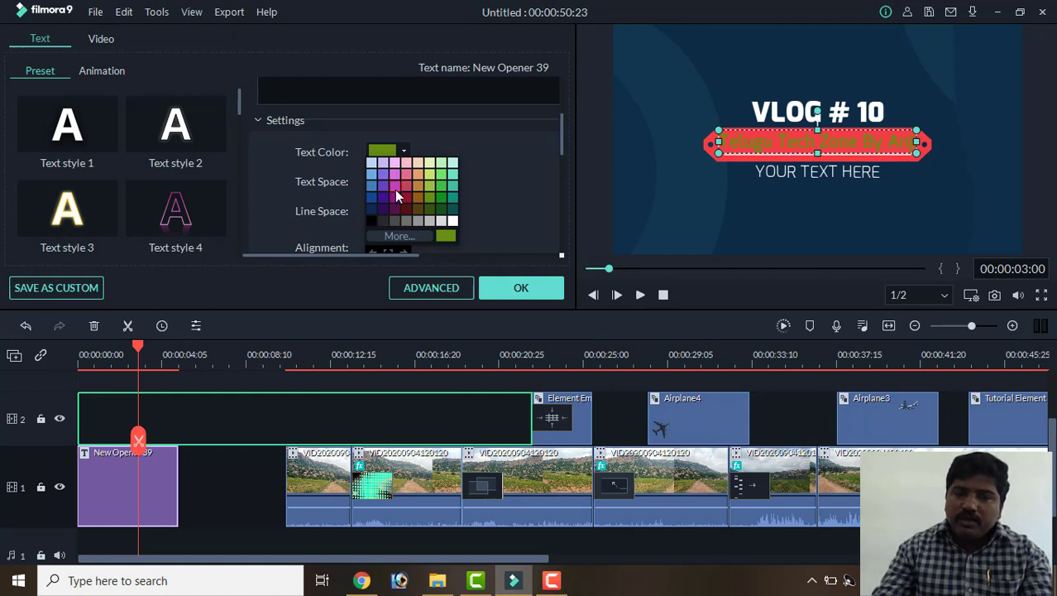
click(454, 221)
Step: Move the playhead to 00:00:02:22 and accept the title edits made so far
scroll(462, 219, down, 3)
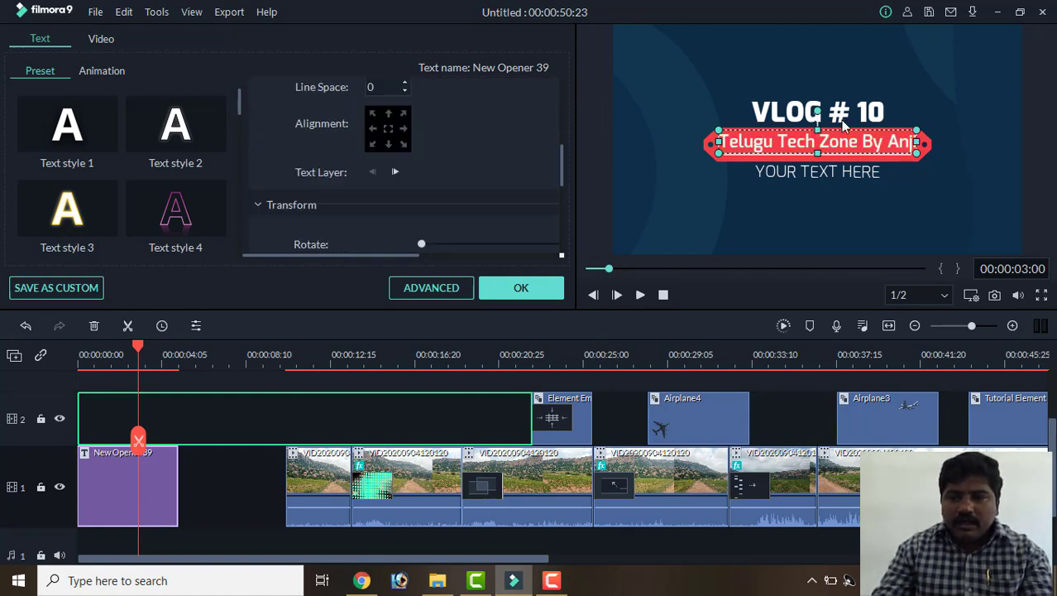
click(710, 150)
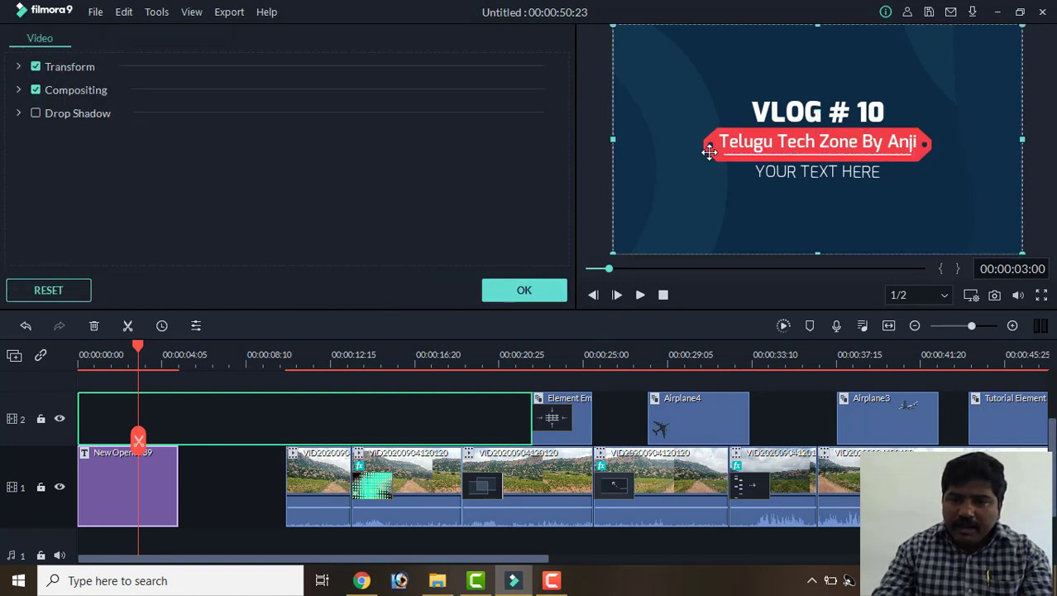
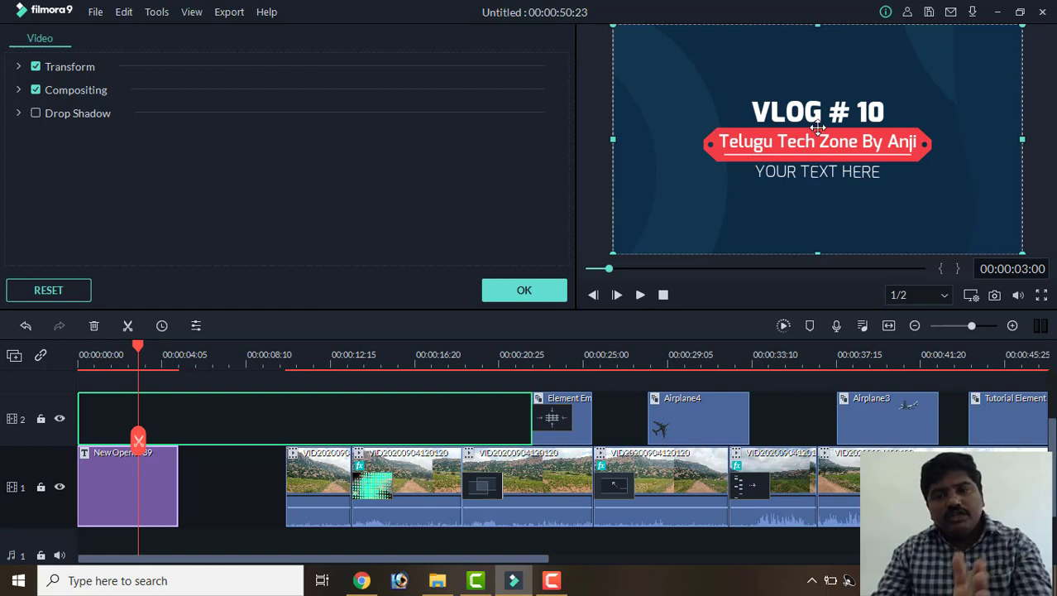
mouse_move(138, 353)
mouse_down()
mouse_move(104, 383)
mouse_move(133, 354)
mouse_up()
click(527, 292)
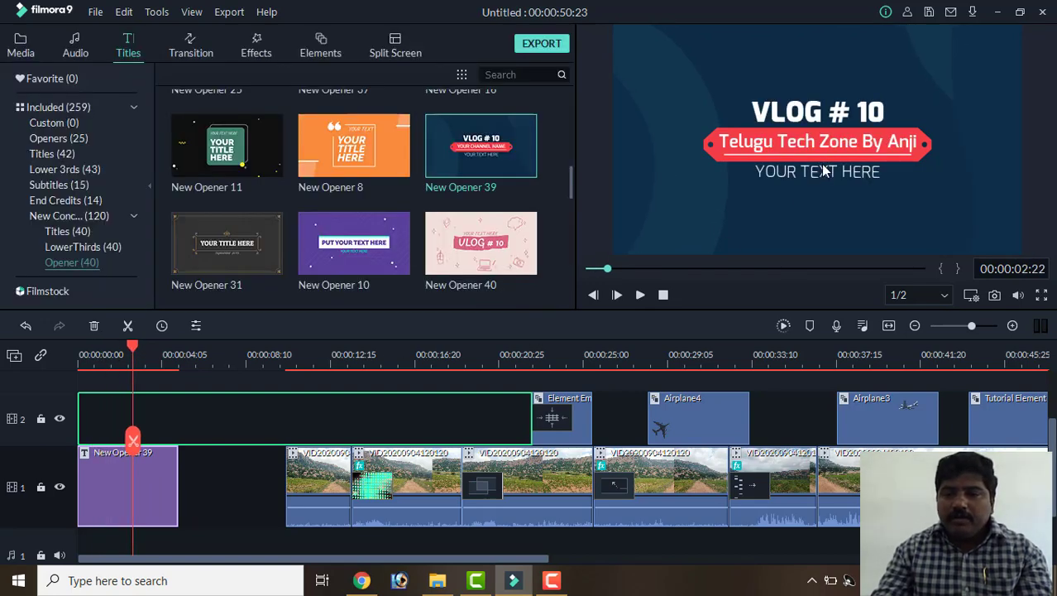
Step: Replace the placeholder text line below the red banner with "Subscribe My Channel"
click(825, 171)
double_click(808, 179)
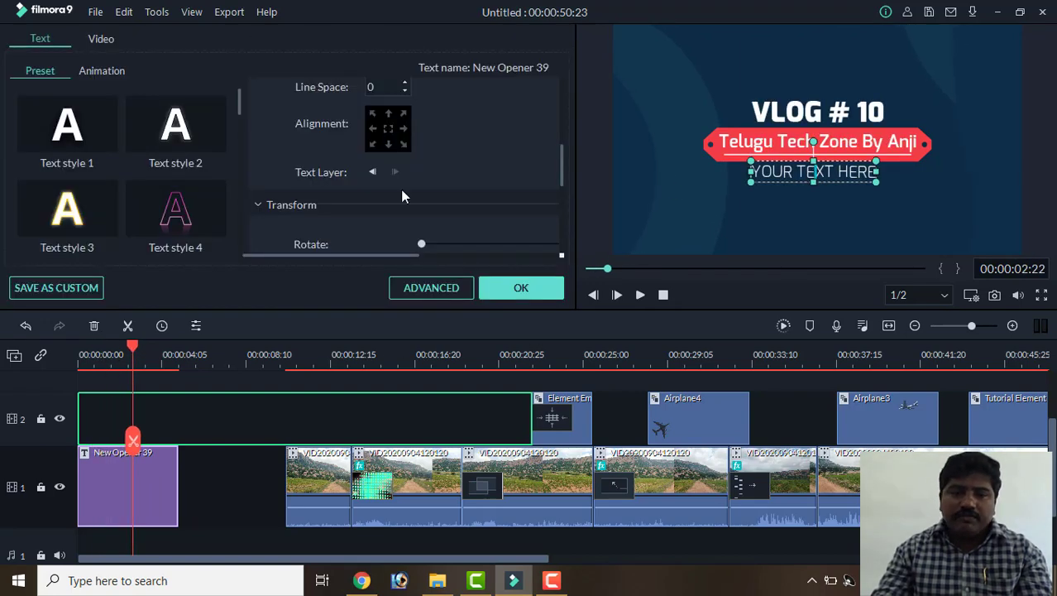
scroll(501, 123, up, 5)
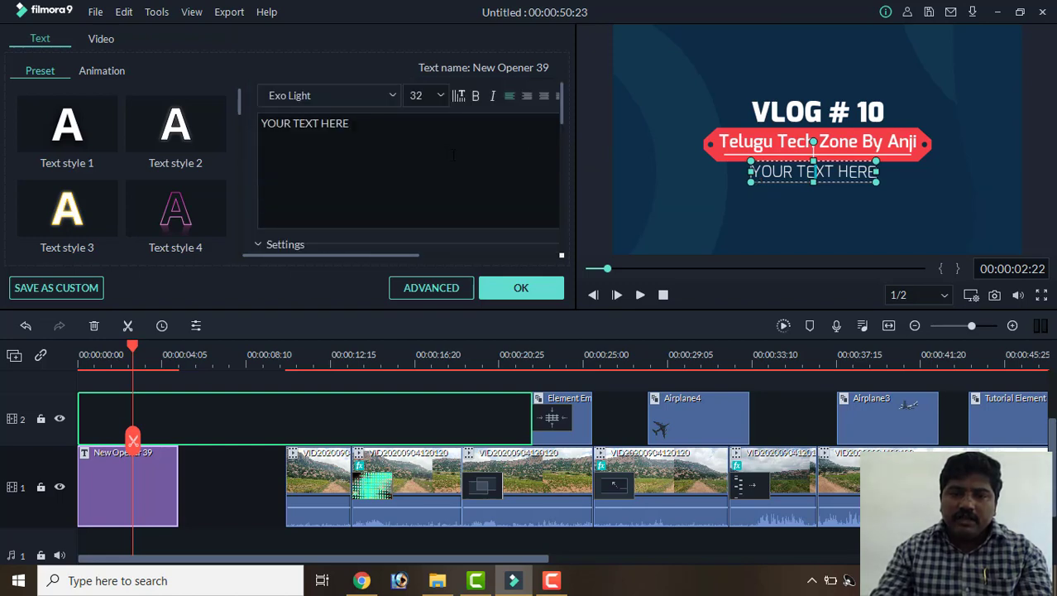
key(ctrl+a)
mouse_move(169, 160)
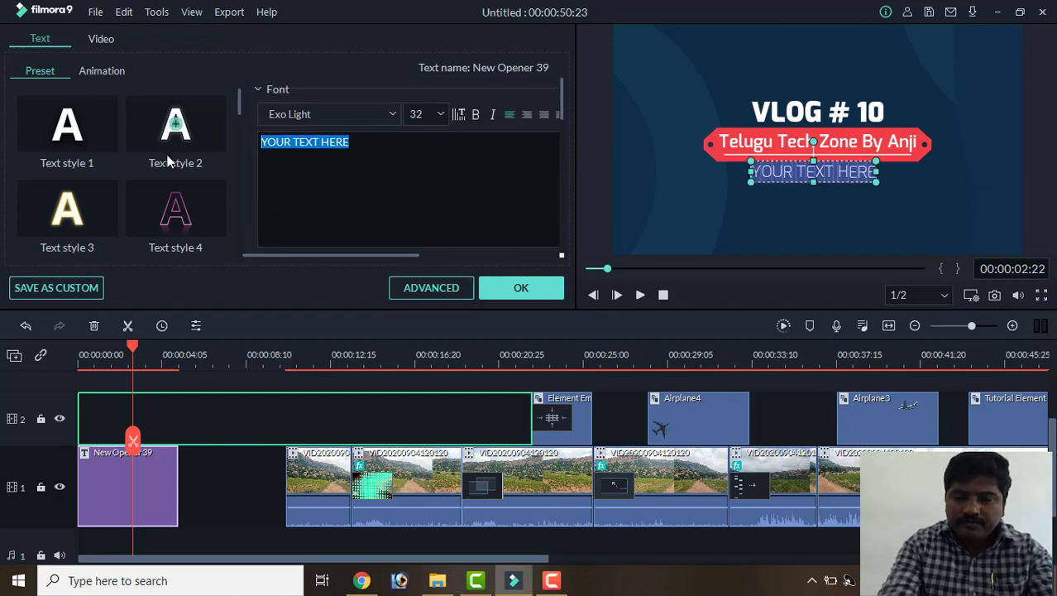
text(s)
key(BackSpace)
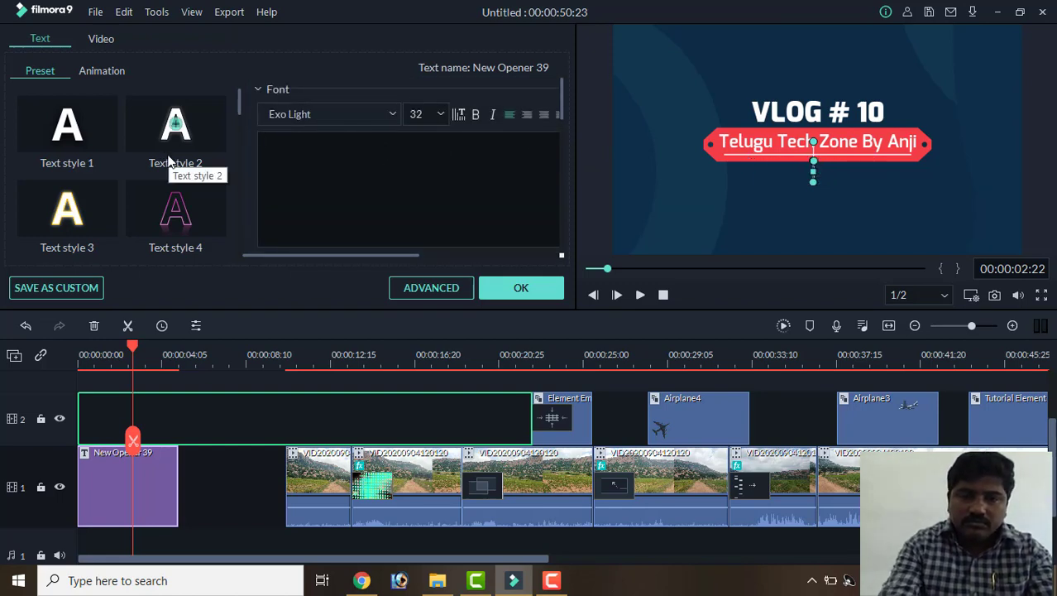
text(Subscri)
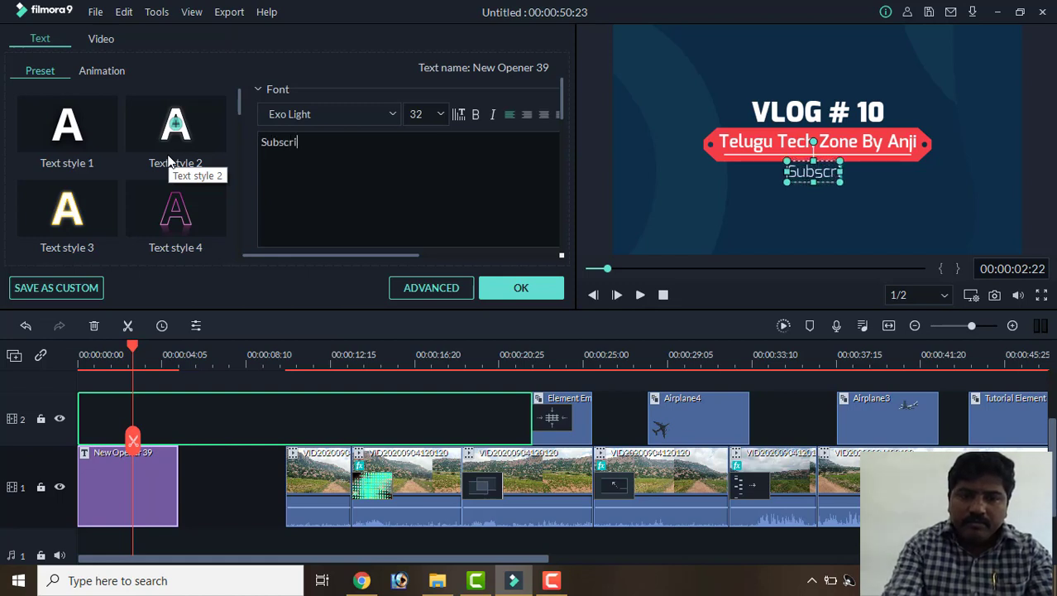
text(be My Channel)
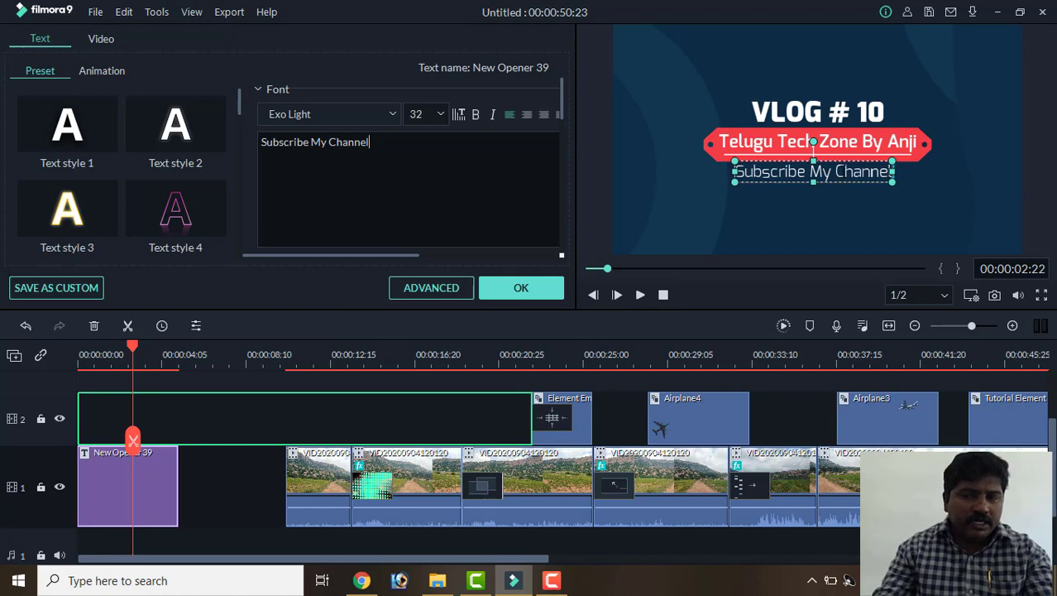
Step: Replace the "VLOG # 10" heading above the banner with "Filmora Editing"
click(836, 124)
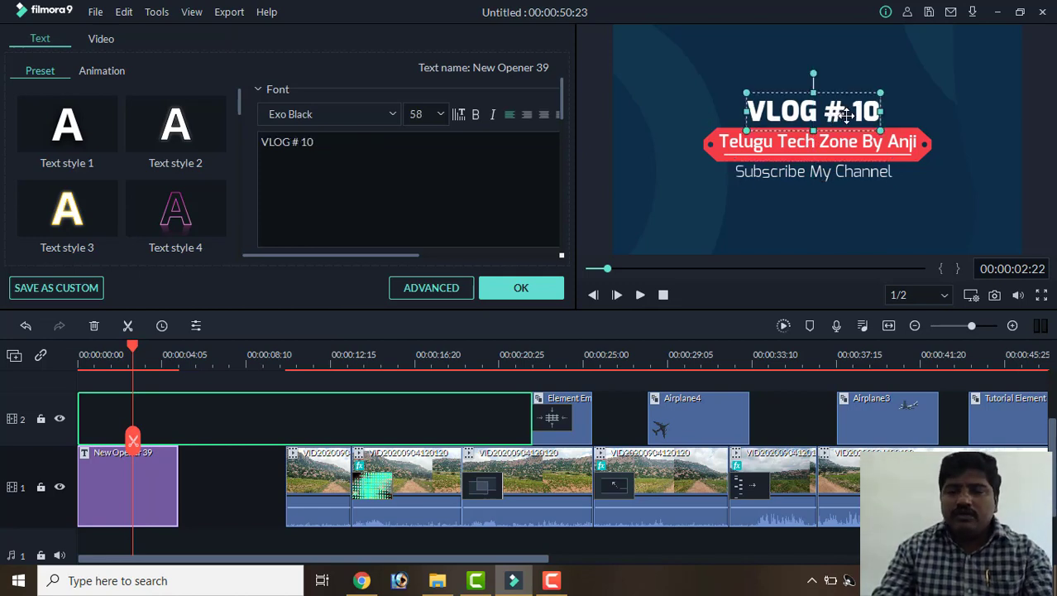
drag(348, 157, 257, 142)
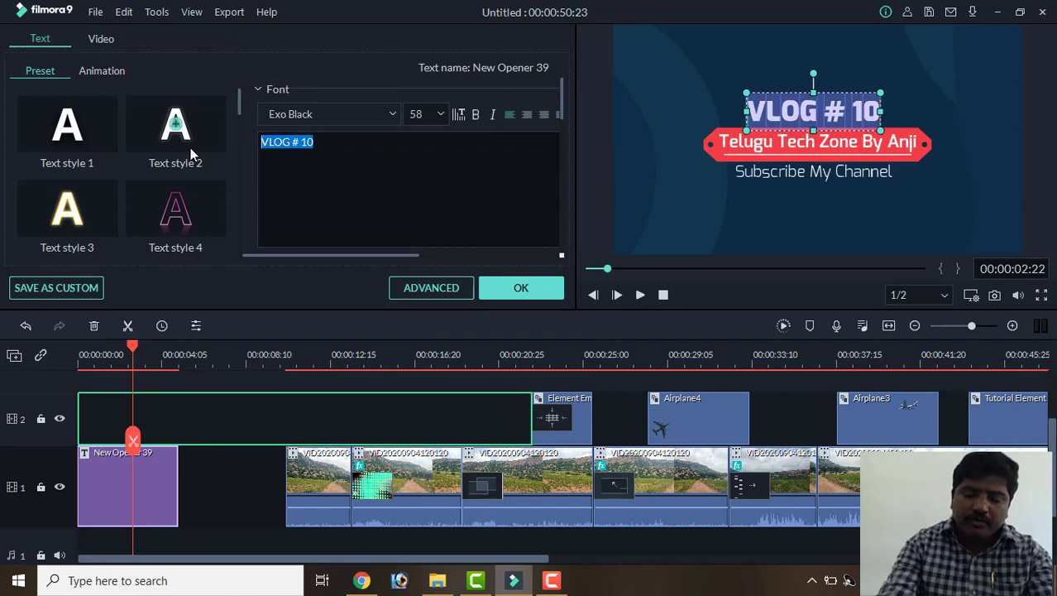
text(Filmor)
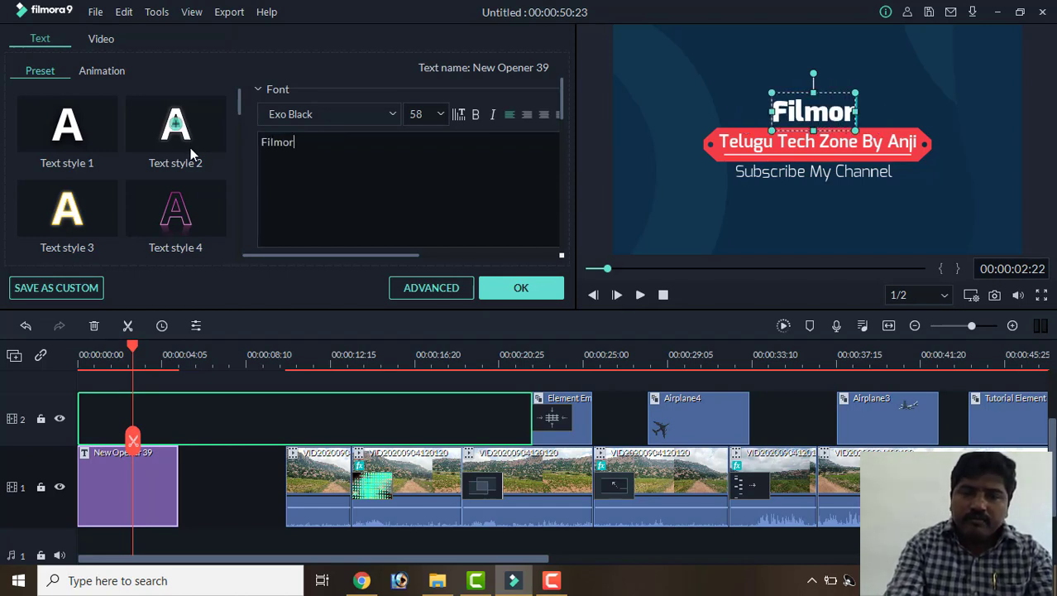
text(a Editi)
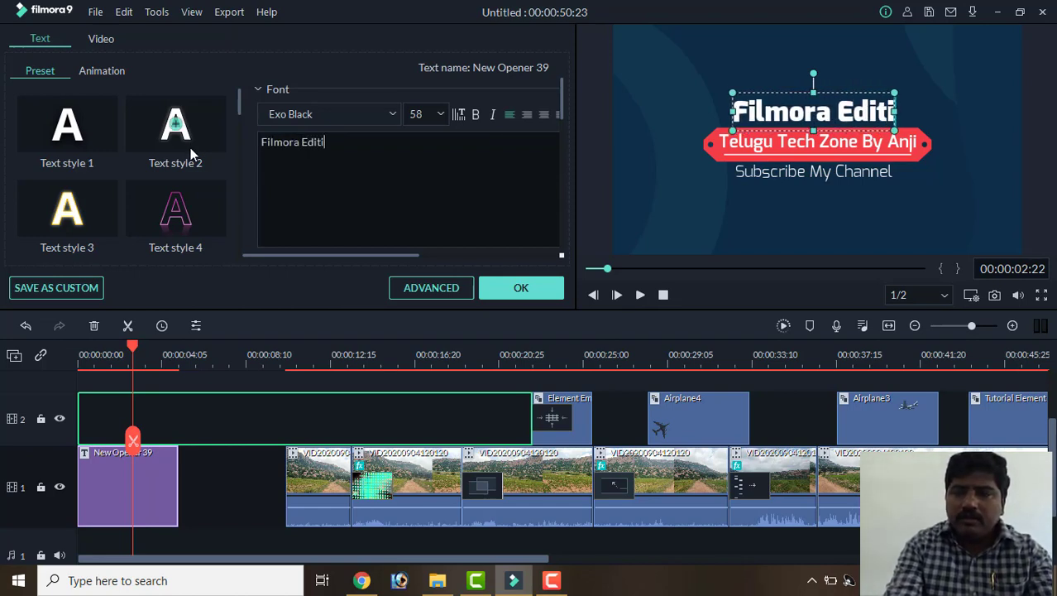
text(ng)
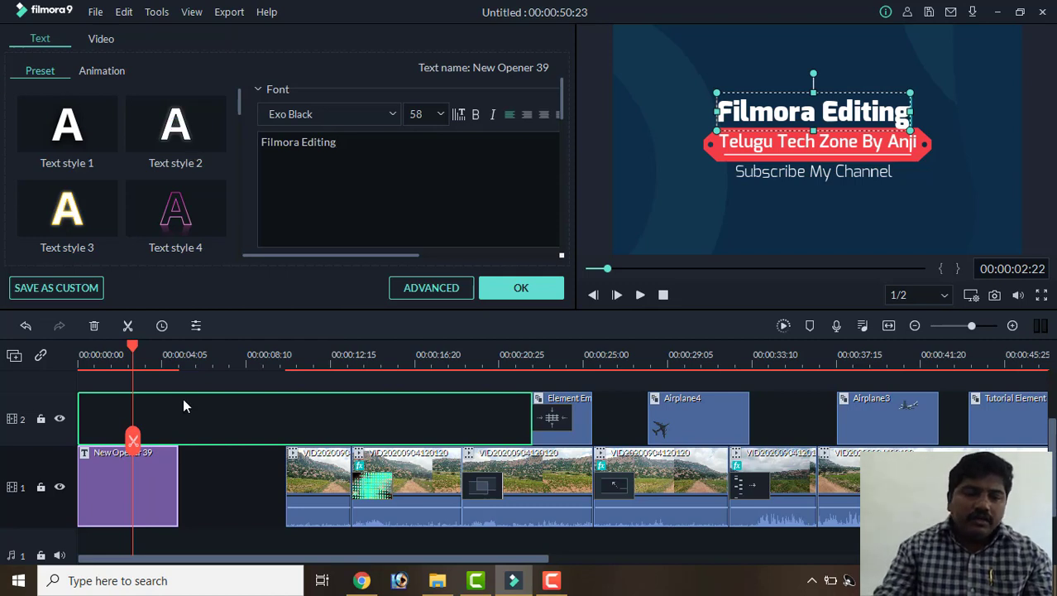
Step: Accept the opener title edits and preview the title from the start of the timeline
drag(136, 352, 2, 422)
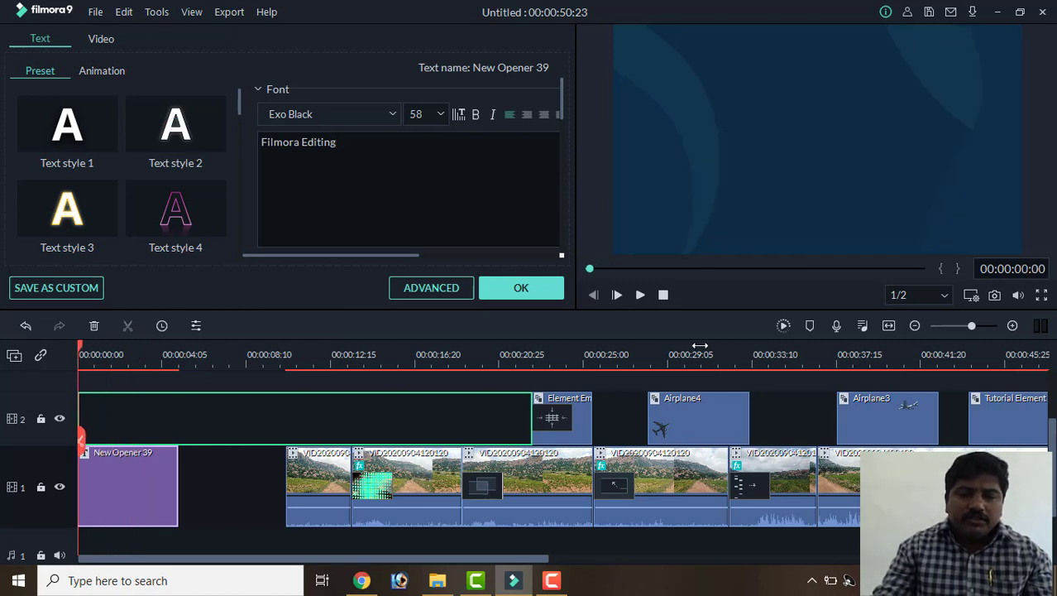
click(539, 289)
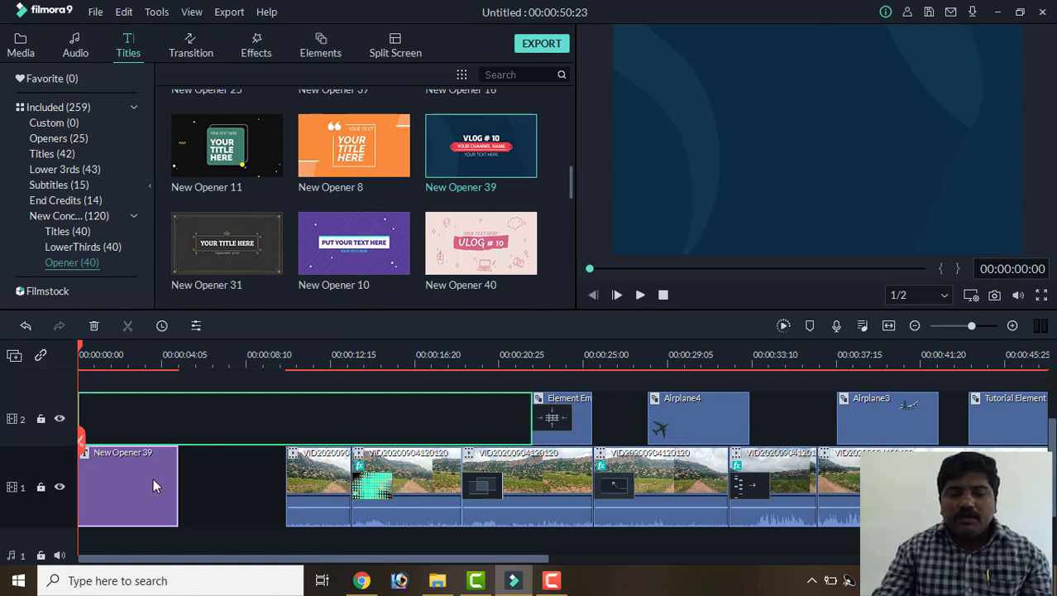
click(640, 296)
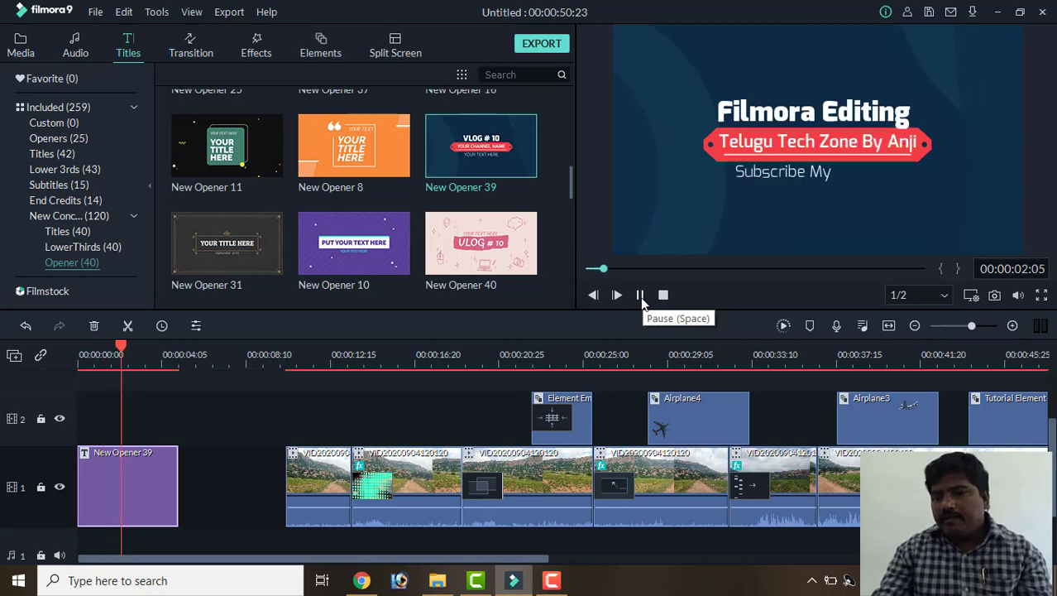
click(640, 296)
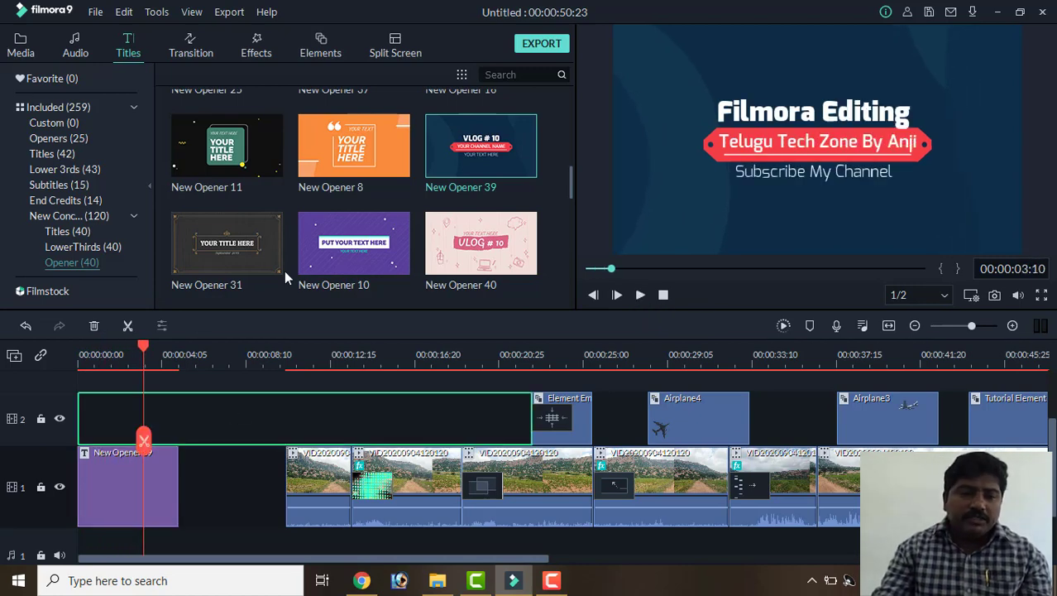
Step: Look through the remaining New Opener templates and the standard Openers title collection
scroll(314, 213, down, 5)
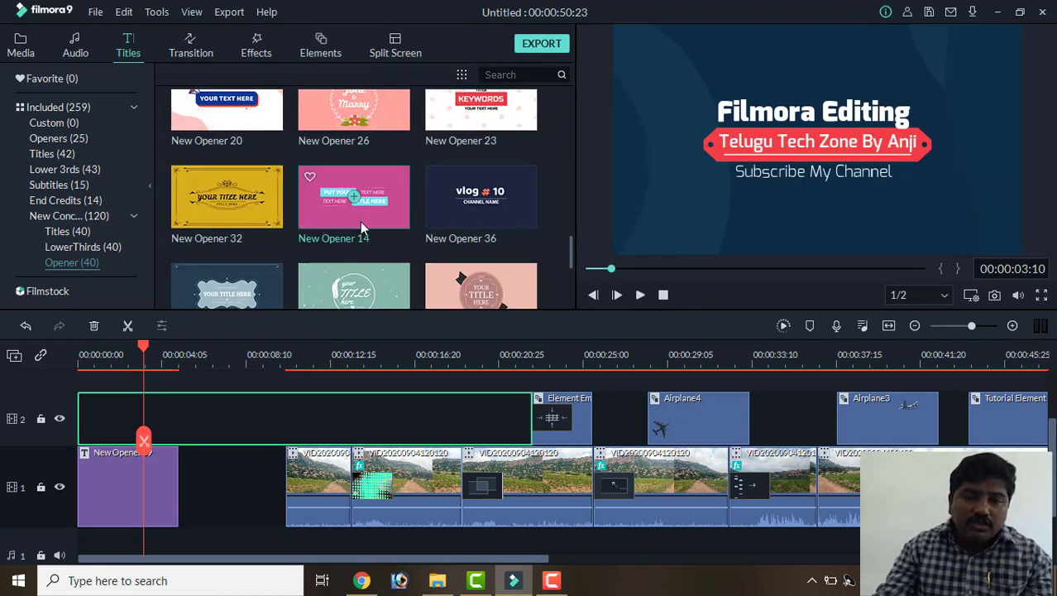
scroll(360, 221, up, 5)
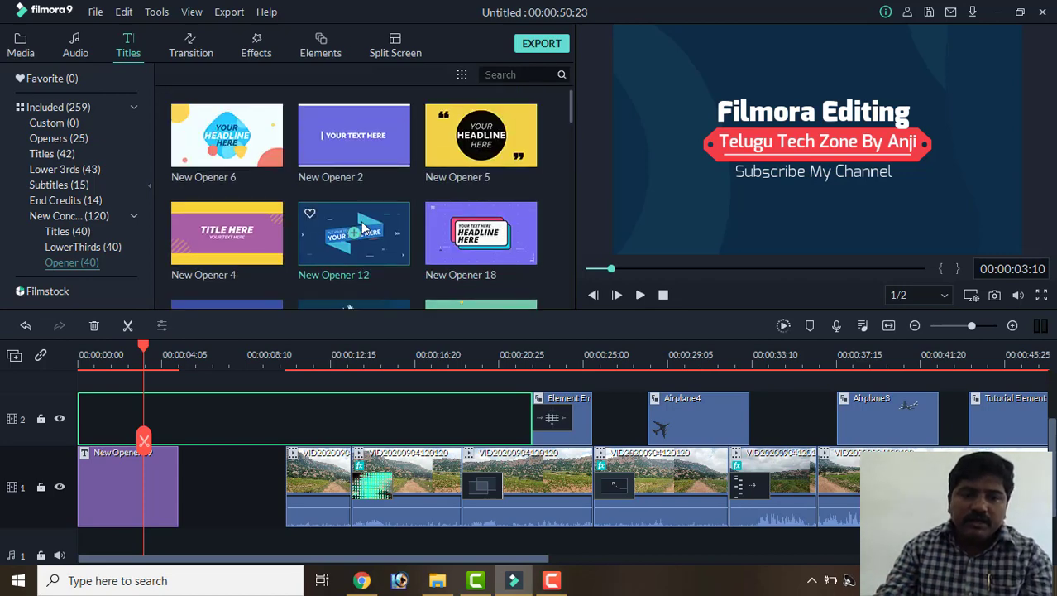
click(82, 141)
scroll(511, 163, down, 5)
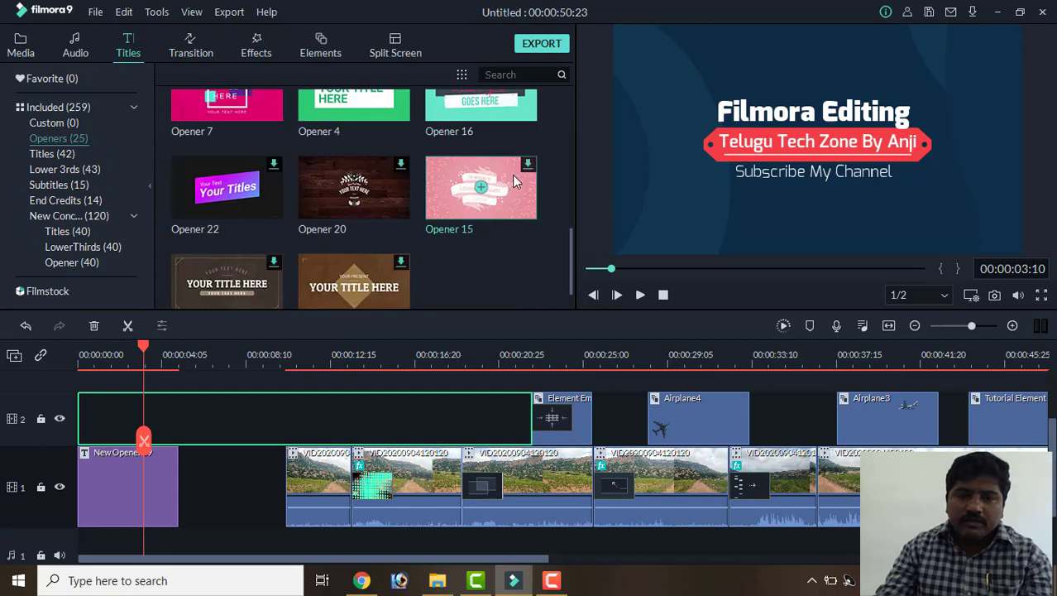
scroll(512, 177, down, 5)
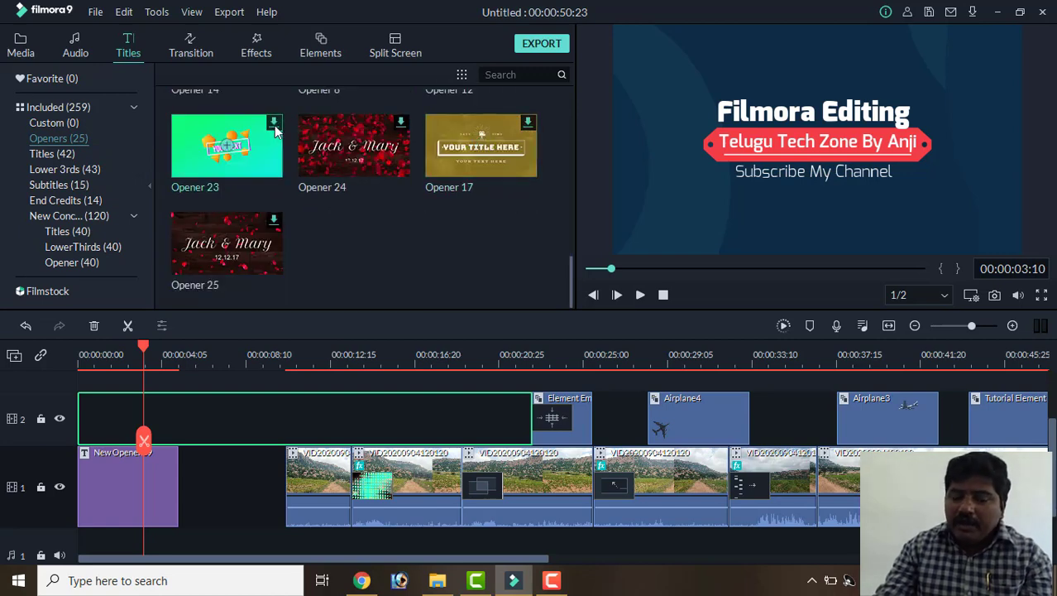
Step: Delete the gap between the New Opener 39 title and the first video clip, and play the join from the start
drag(275, 131, 250, 480)
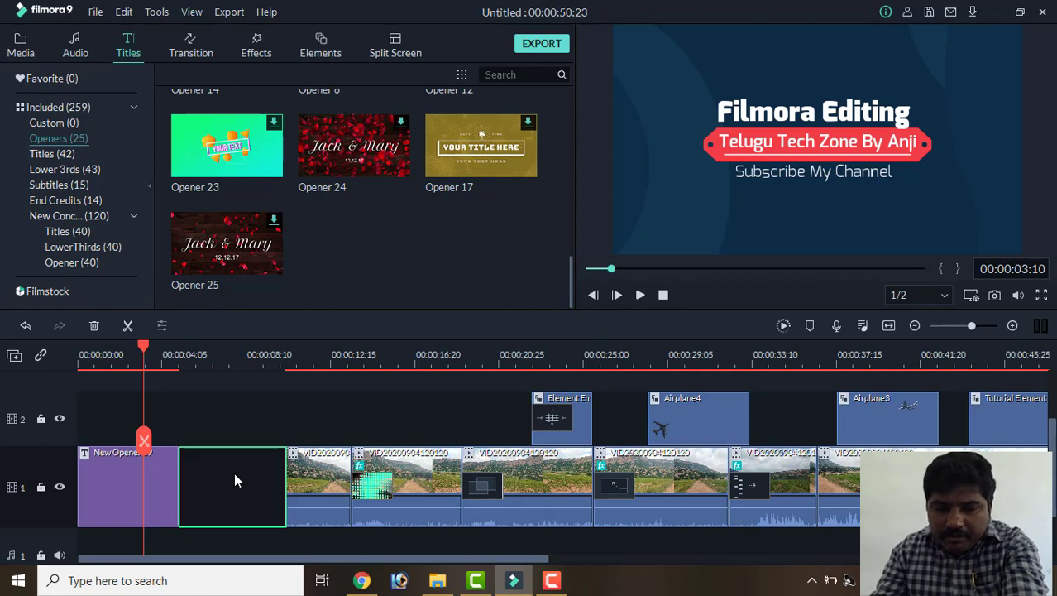
key(Delete)
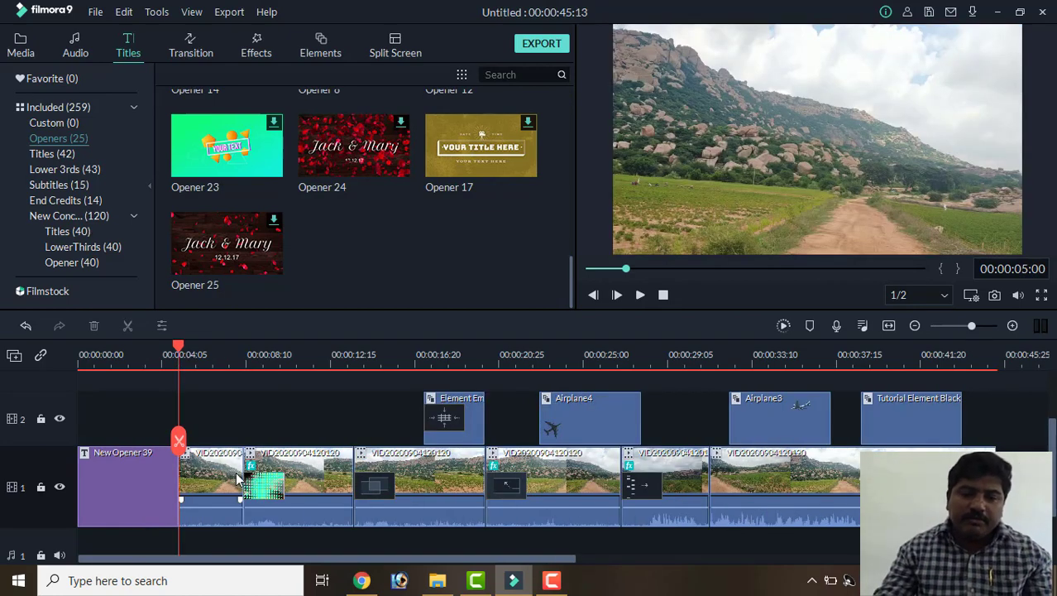
key(Home)
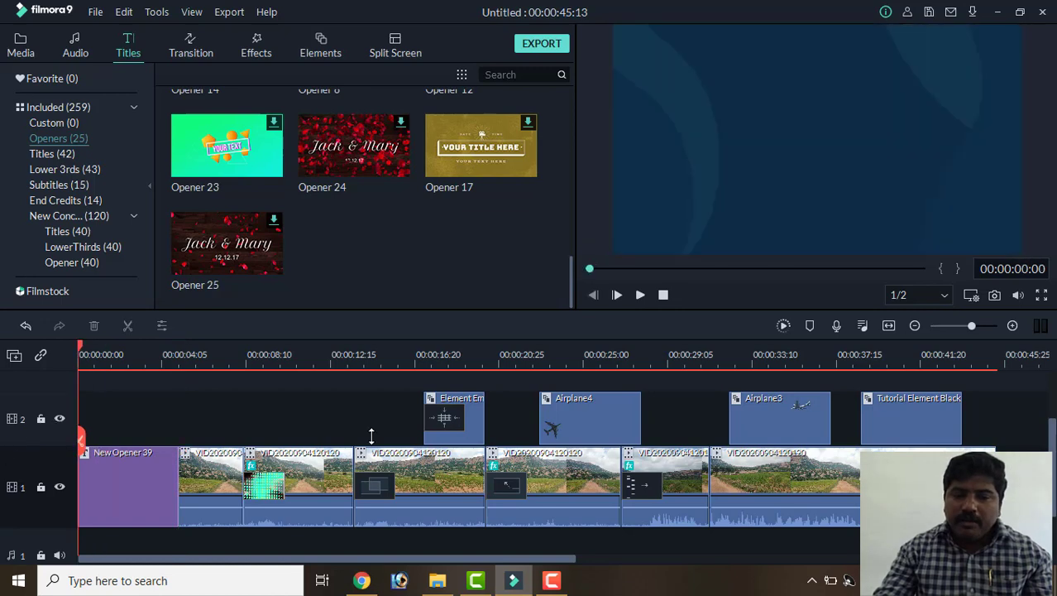
click(640, 295)
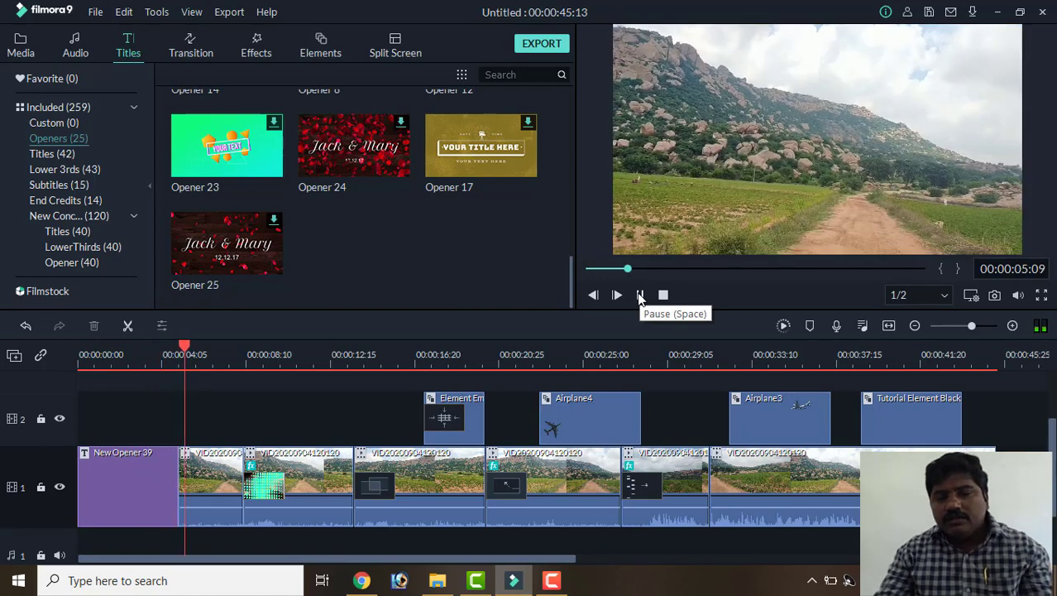
click(640, 295)
click(212, 421)
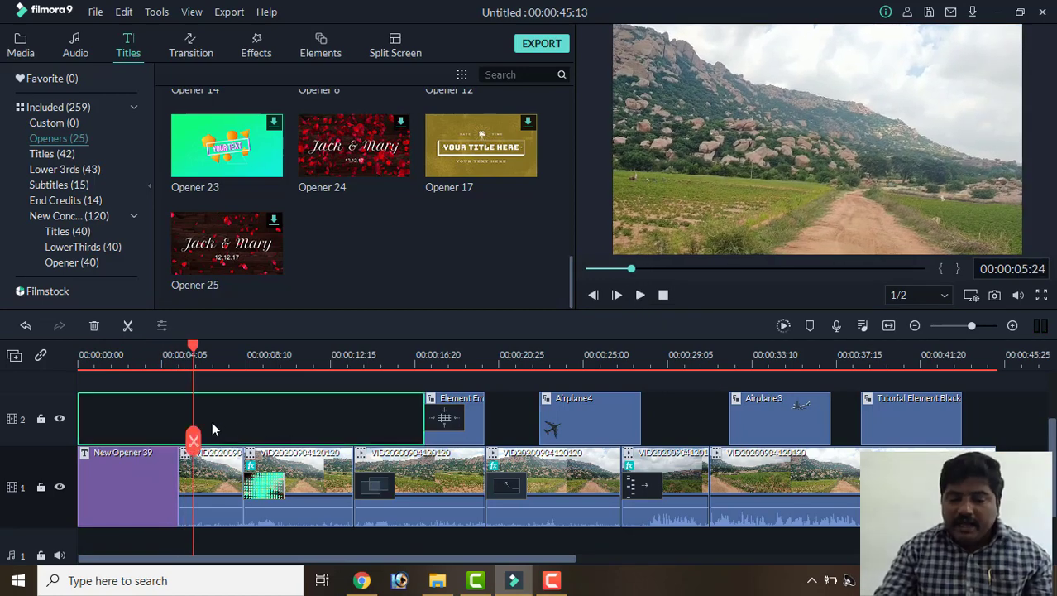
click(756, 189)
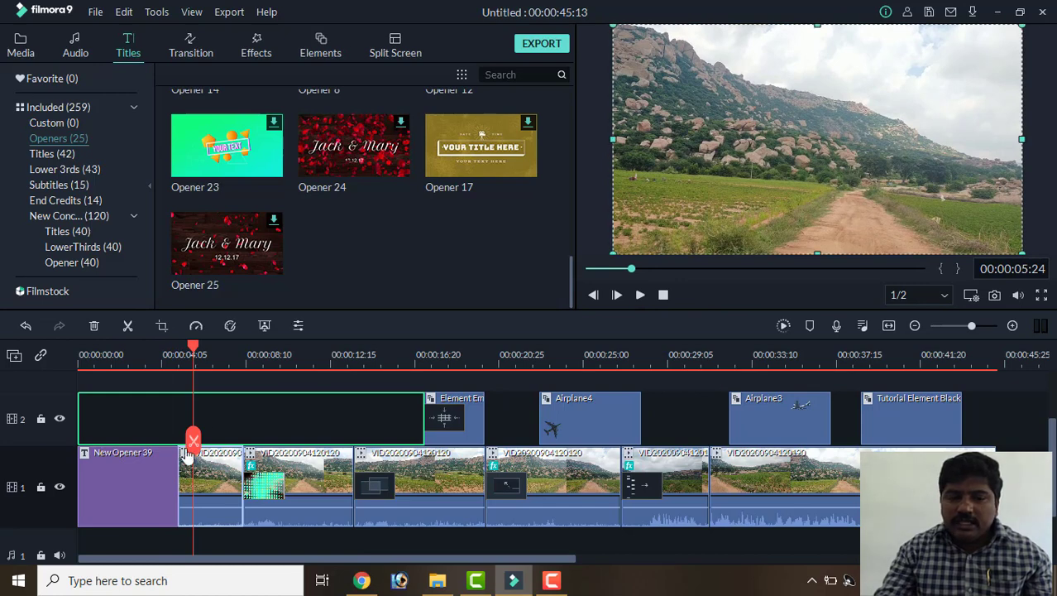
click(995, 429)
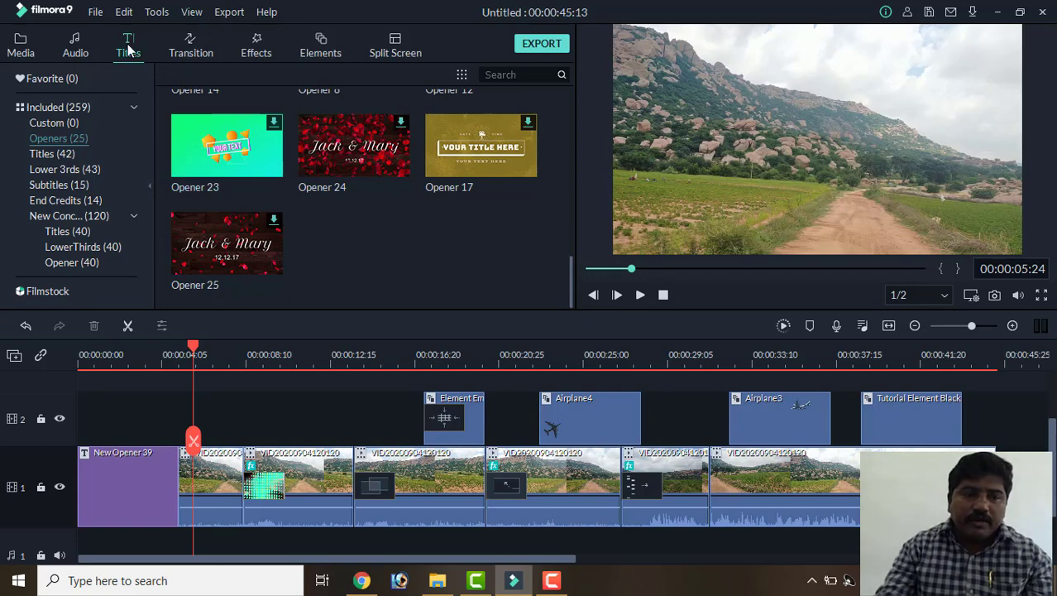
Step: Add the New LowerThirds 23 title to video track 2 at 00:00:05:24
click(54, 167)
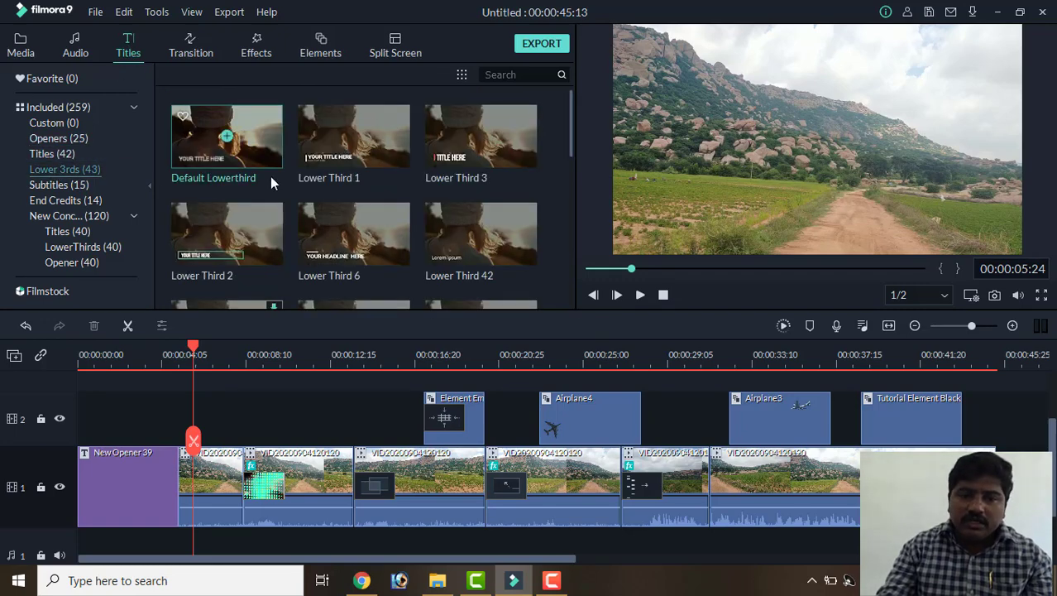
scroll(354, 207, down, 5)
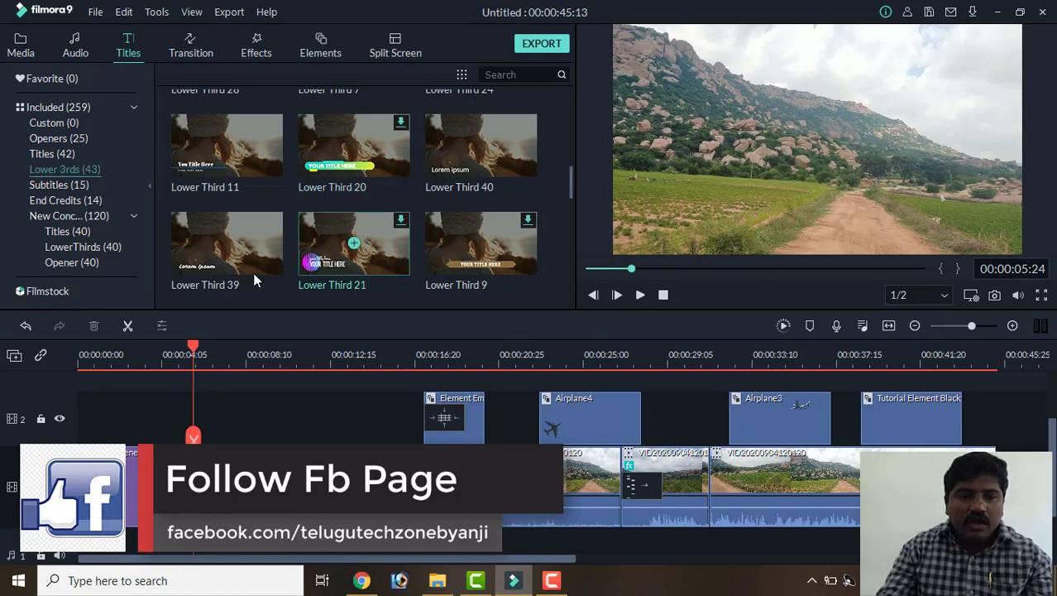
click(99, 250)
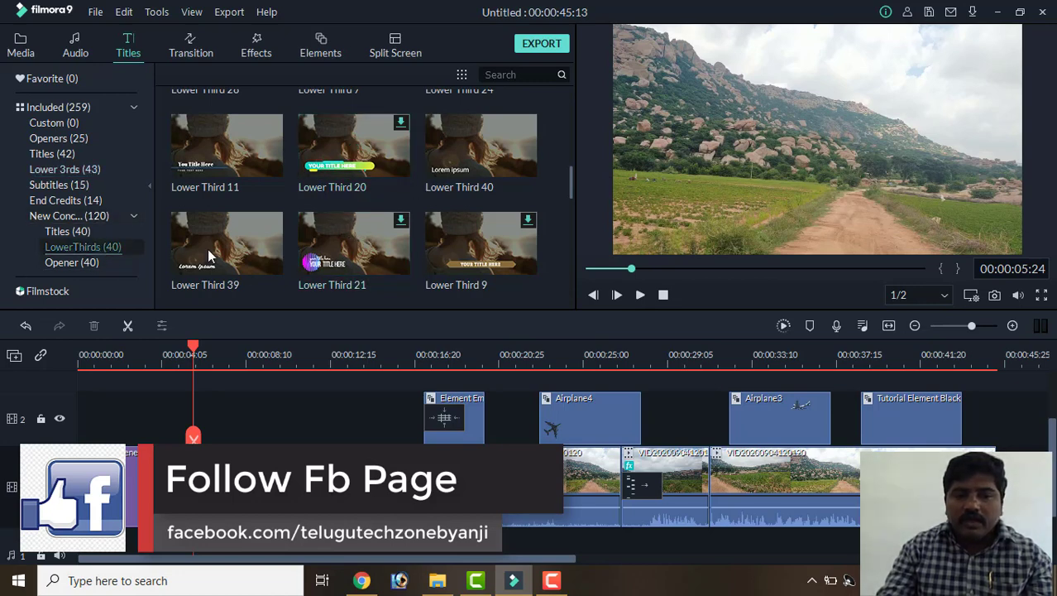
scroll(248, 207, down, 10)
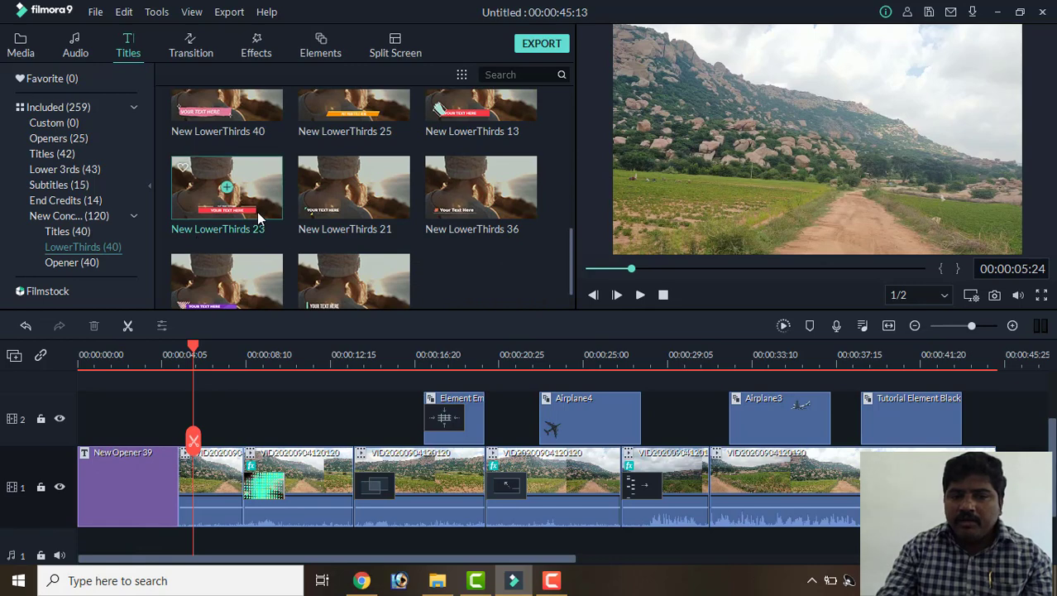
click(229, 189)
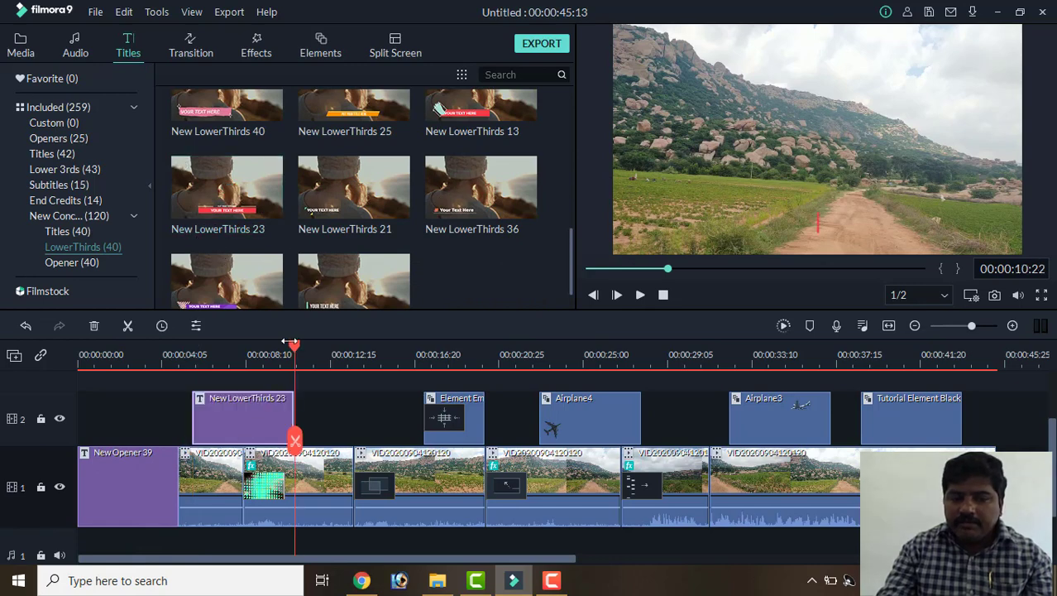
Step: Shorten the lower third title, move its start to about 00:00:05:08 above the first video clip, and preview it
drag(245, 374, 187, 357)
drag(292, 418, 216, 429)
drag(187, 356, 182, 355)
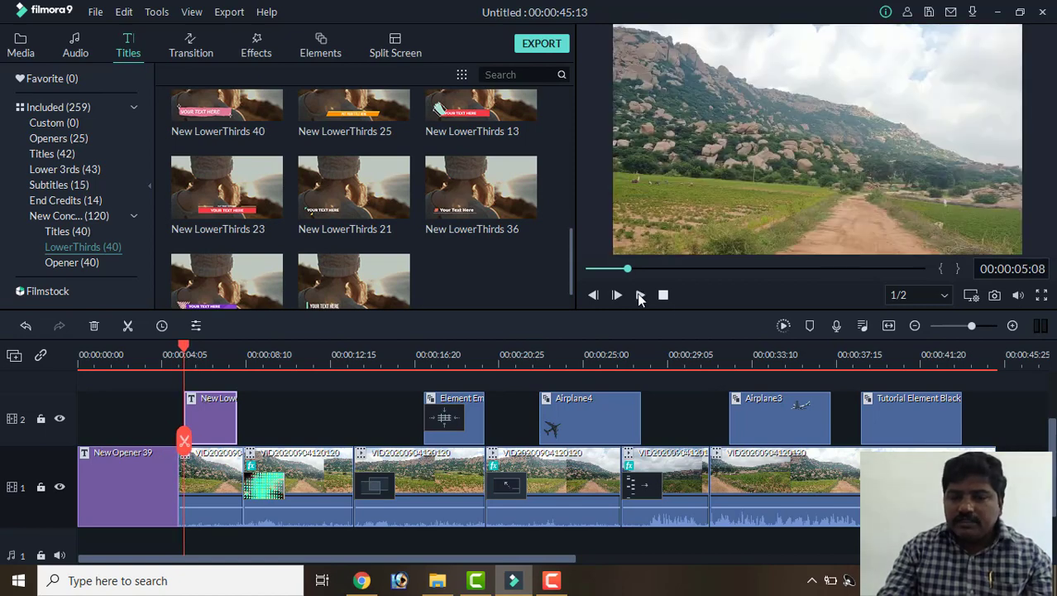
click(639, 294)
click(639, 294)
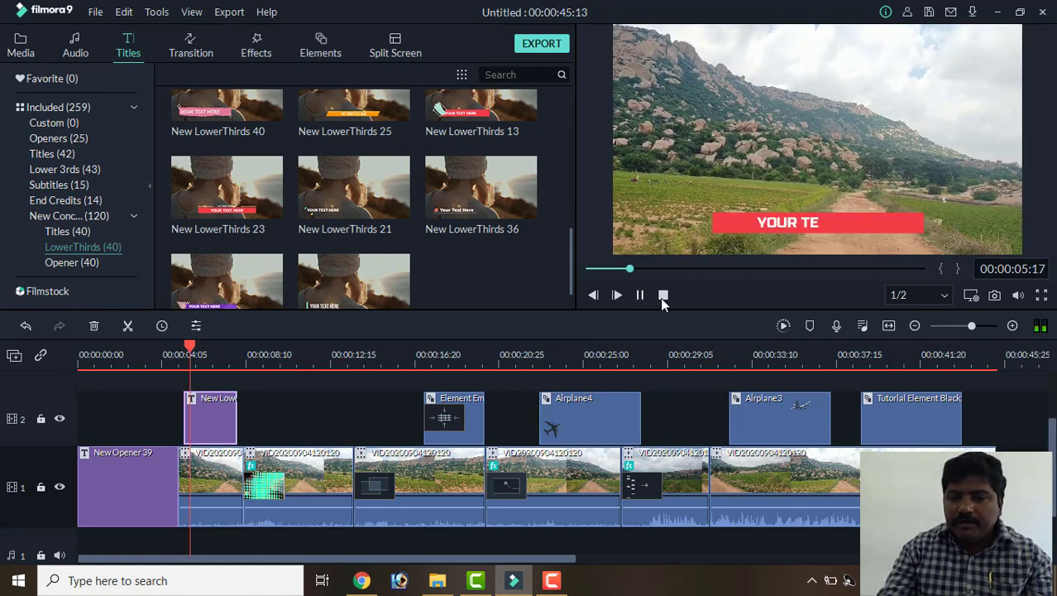
Step: Replace the "YOUR TEXT HERE" text on the lower third's red banner with "Sri Lakshmi Narasimha Swamy Temple"
double_click(852, 224)
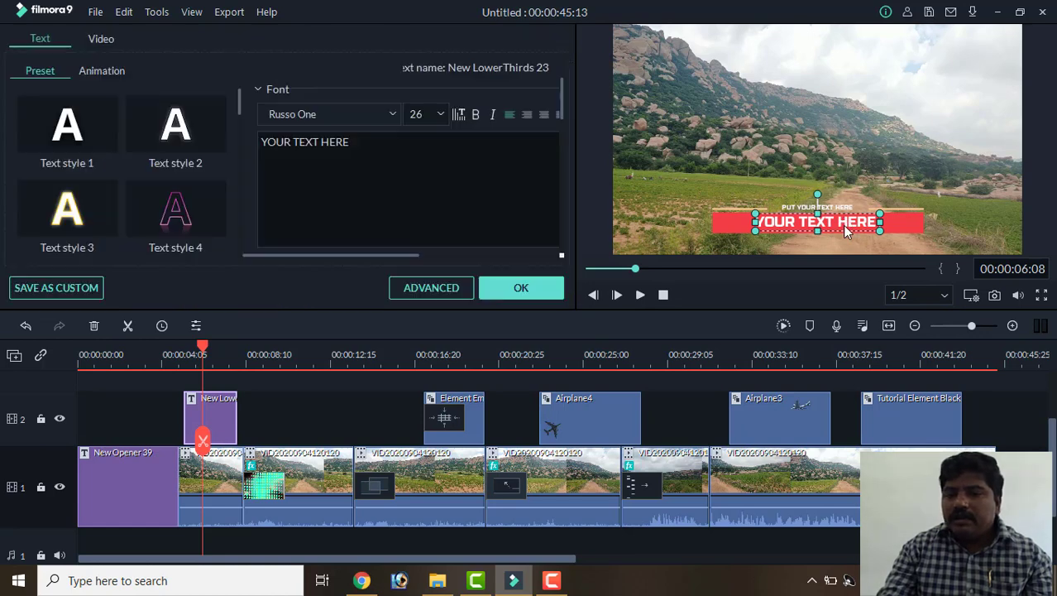
click(350, 157)
key(BackSpace)
key(BackSpace)
key(BackSpace)
key(BackSpace)
key(BackSpace)
key(BackSpace)
key(BackSpace)
key(BackSpace)
key(BackSpace)
key(BackSpace)
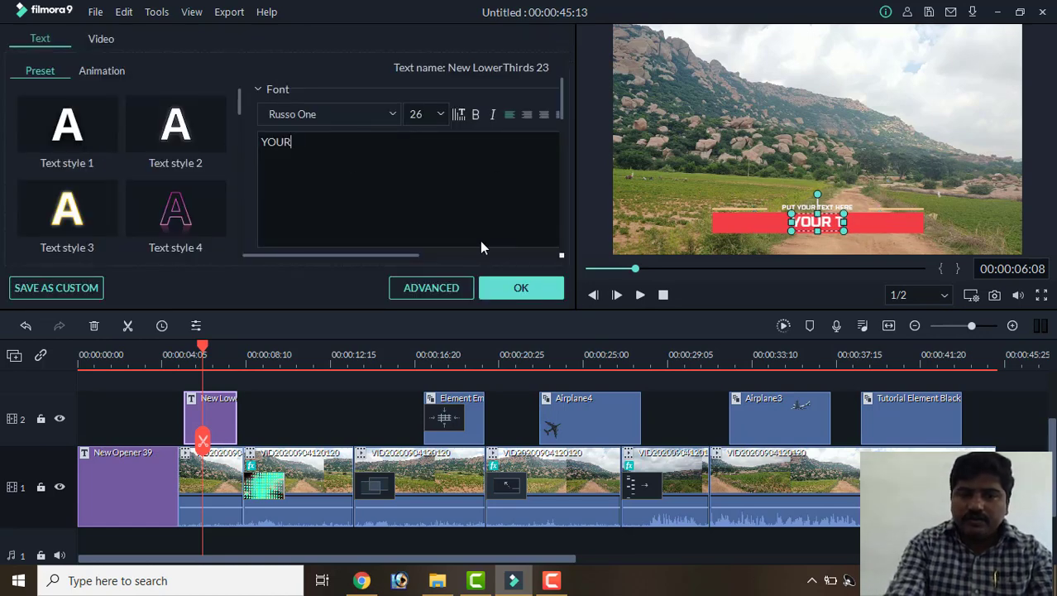
key(BackSpace)
key(BackSpace)
key(BackSpace)
key(BackSpace)
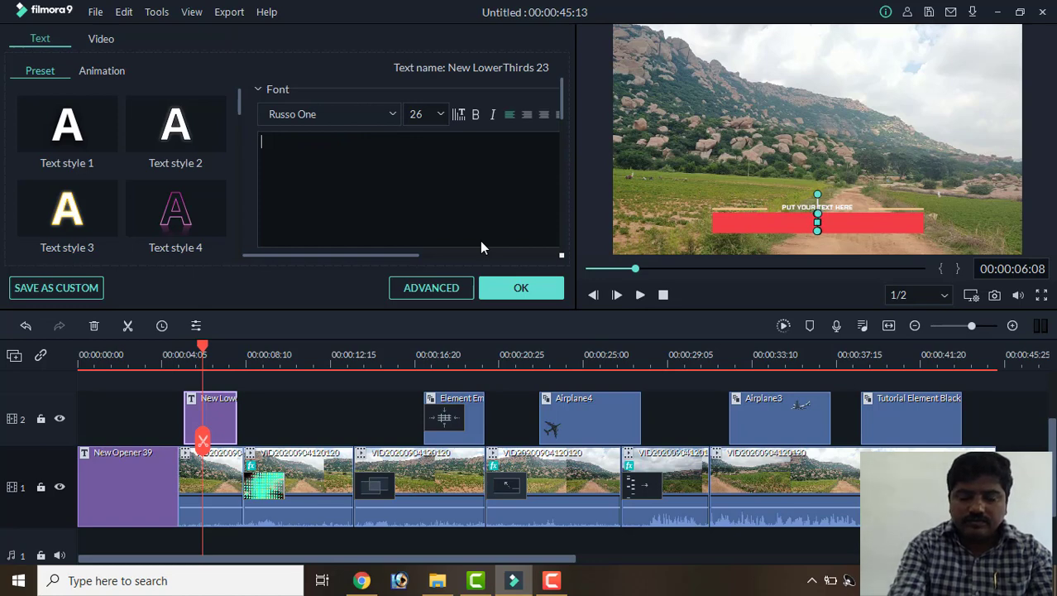
text(S)
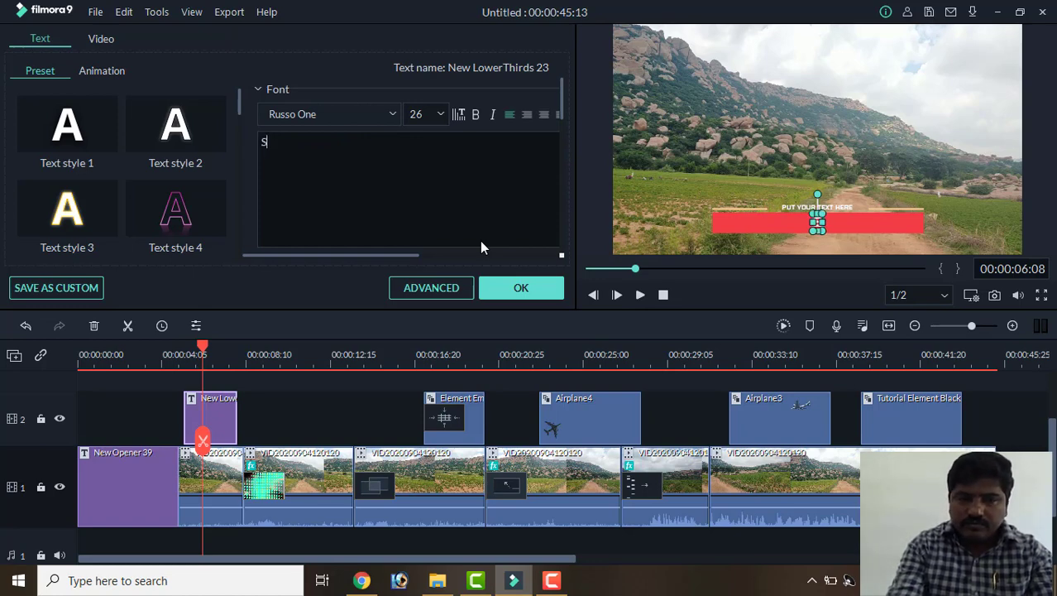
text(ri Laksh)
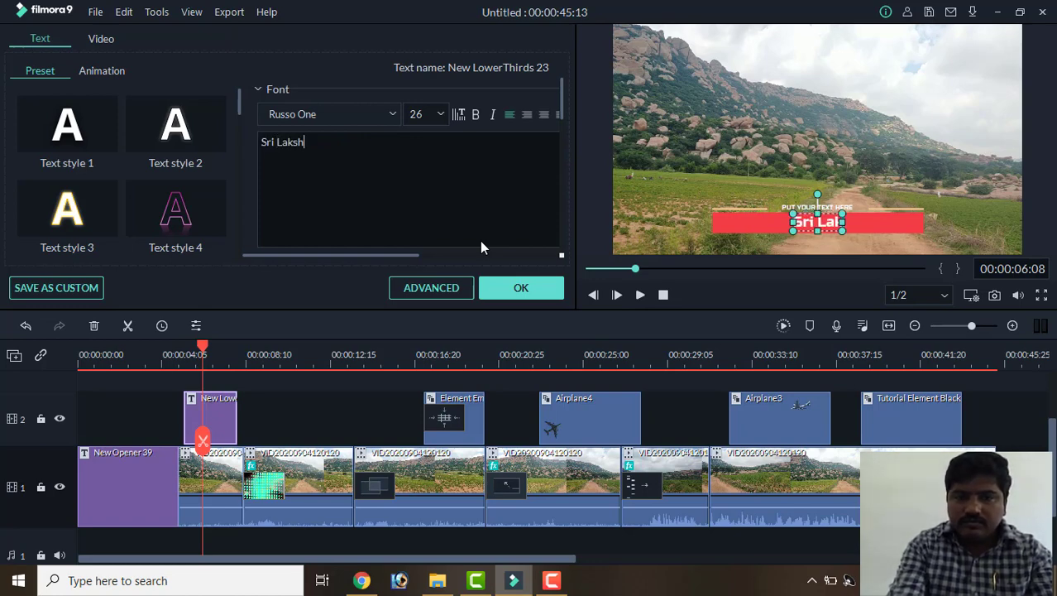
text(mi Nara)
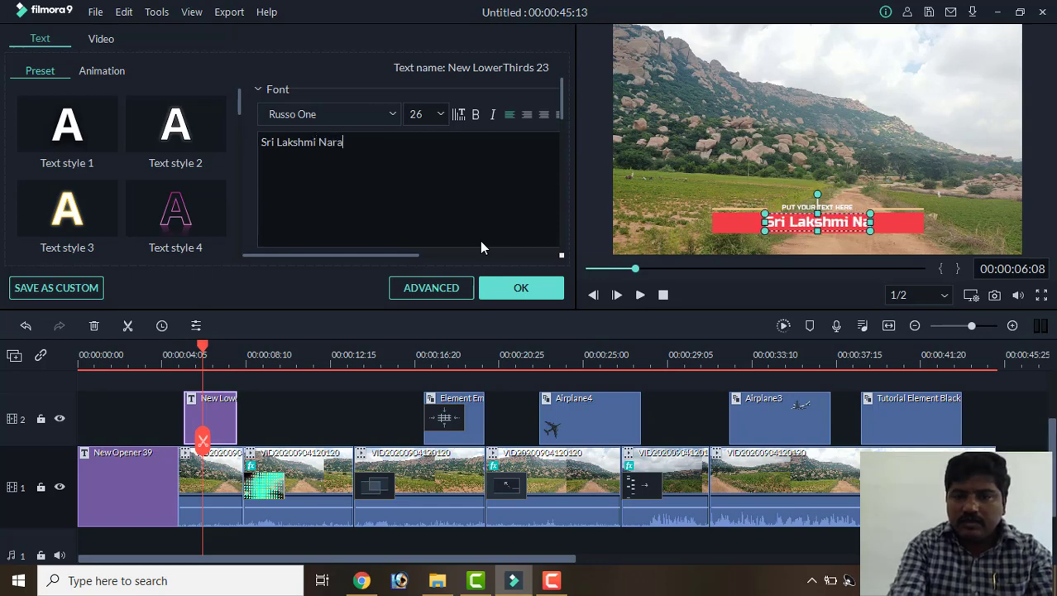
text(simha Swamy)
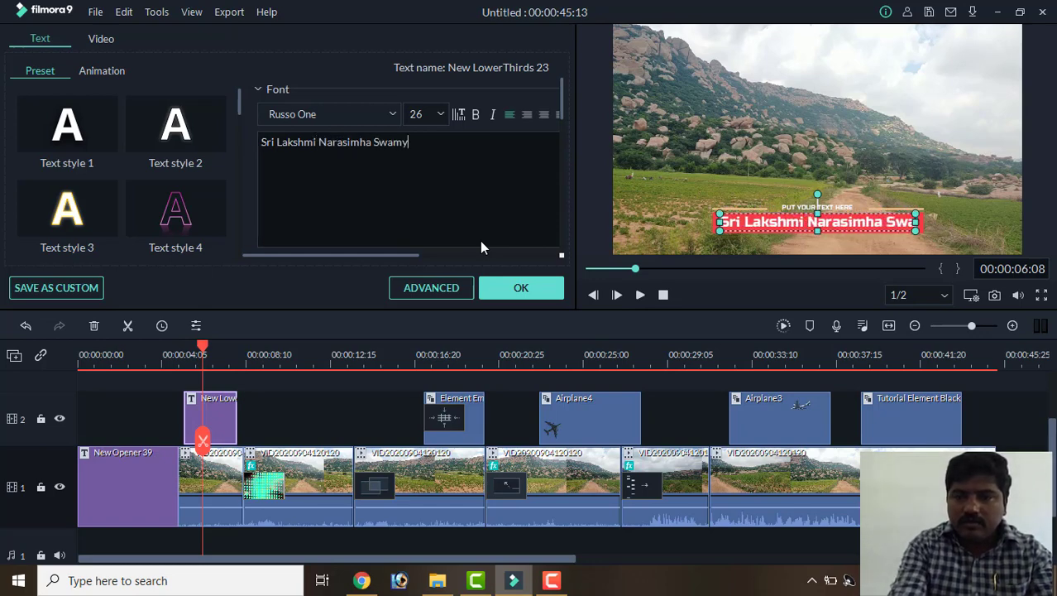
text( Temple)
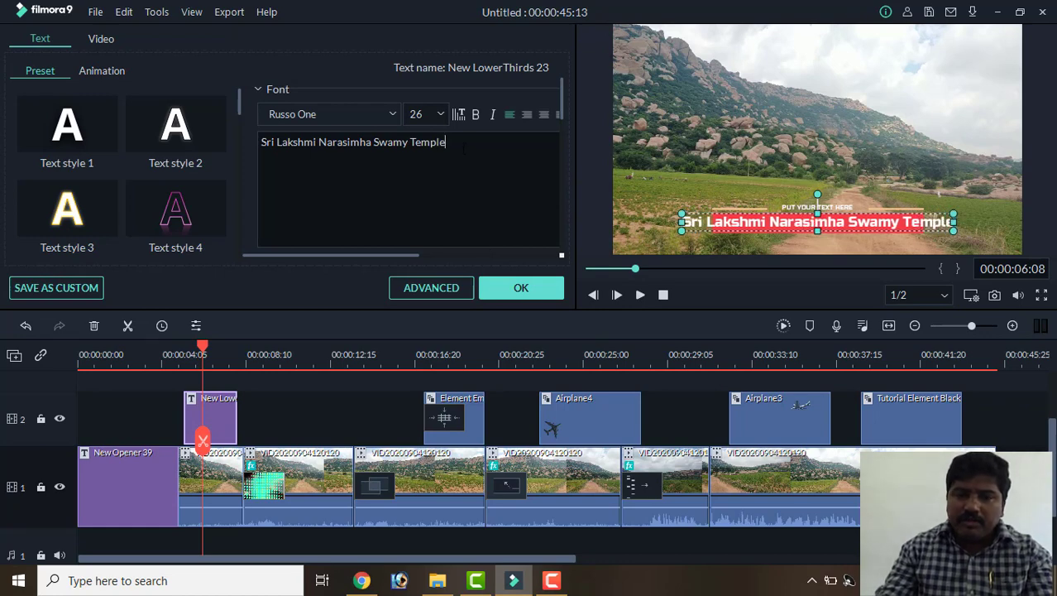
Step: Try font size 18 for the red banner's text and settle on size 20
drag(451, 143, 259, 142)
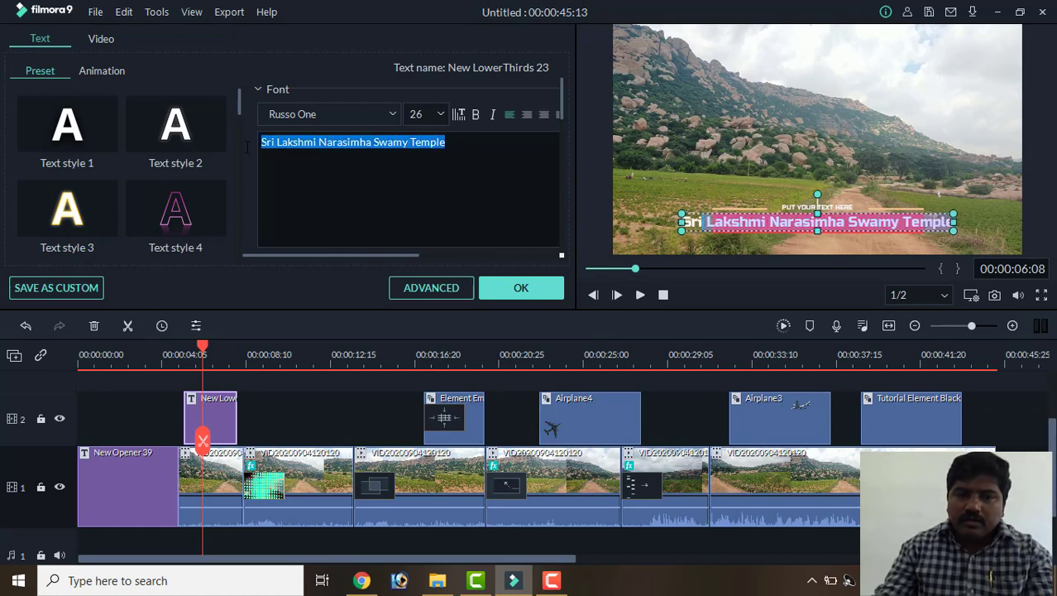
click(440, 113)
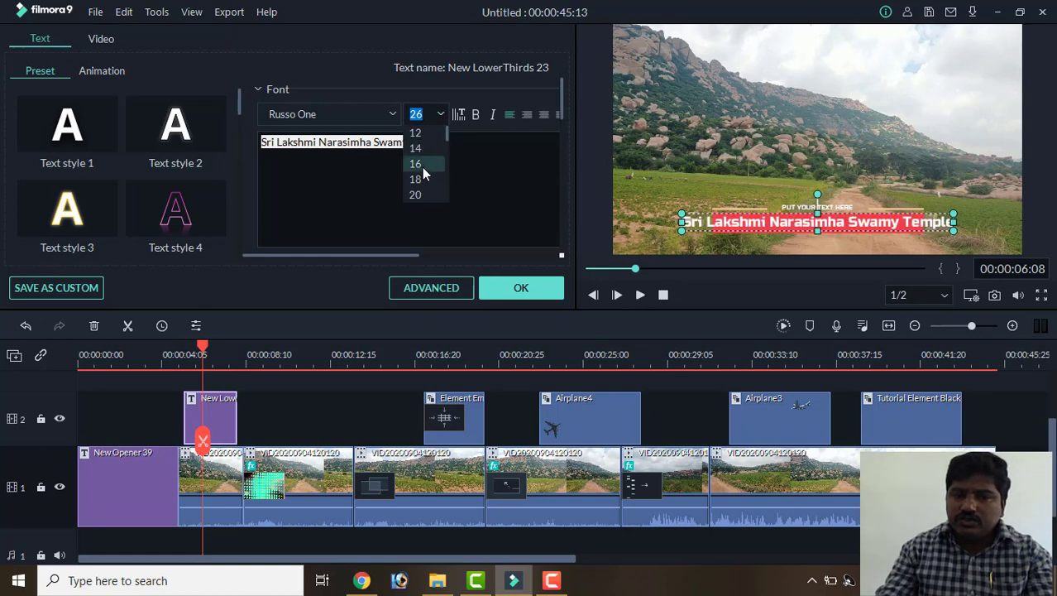
click(416, 174)
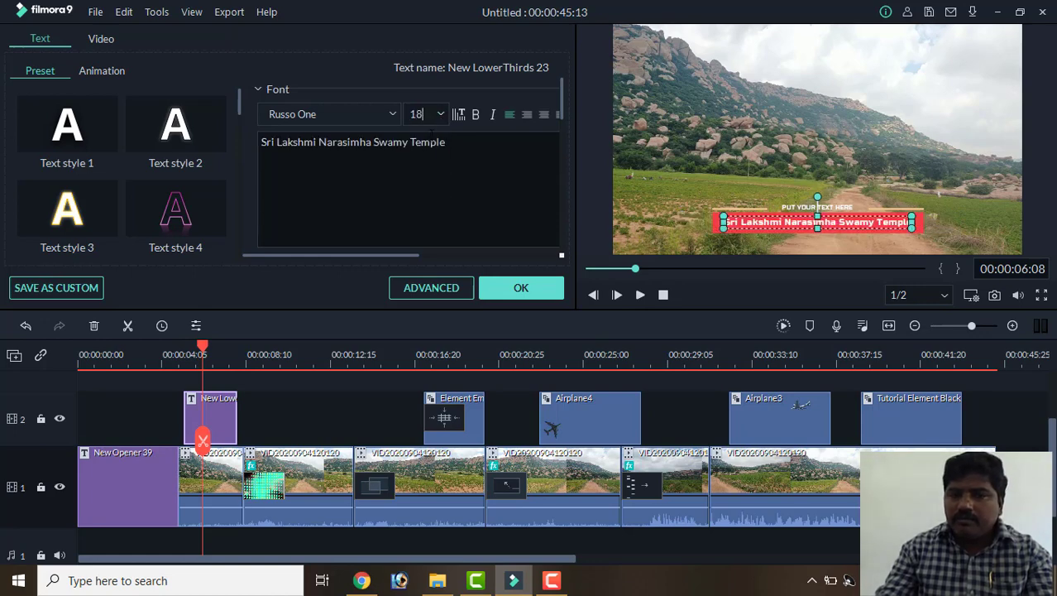
double_click(416, 114)
text(20)
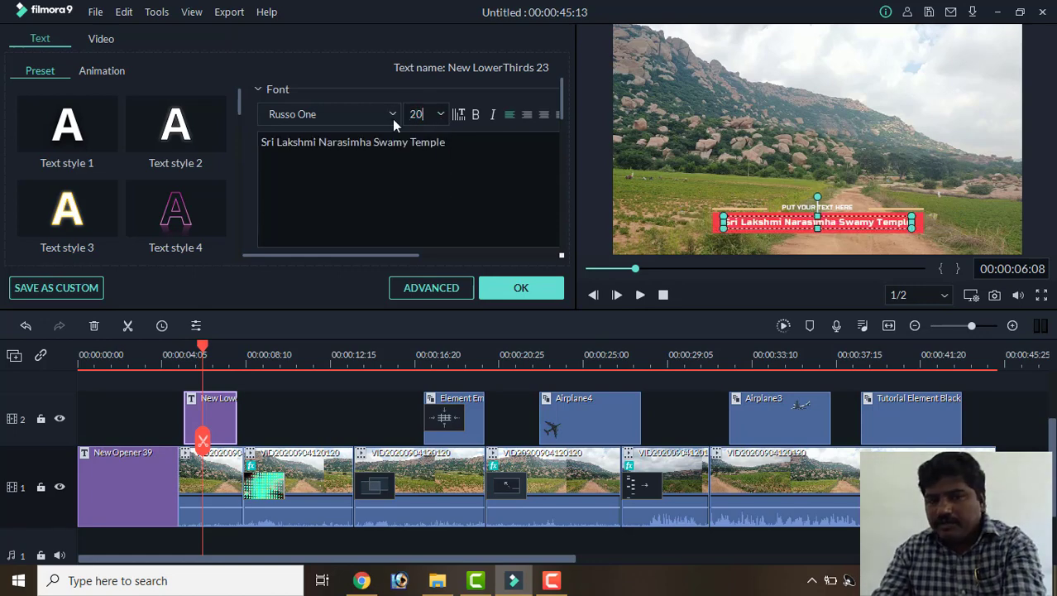
key(Return)
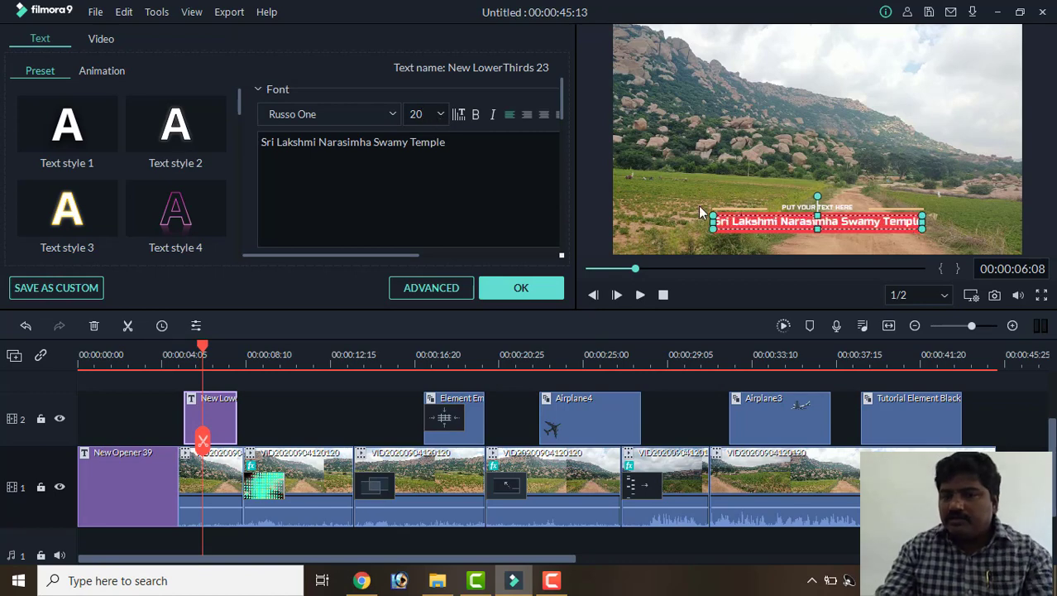
Step: Replace the lower third's small "PUT YOUR TEXT HERE" line with "Location" and apply the text changes
click(842, 210)
click(830, 209)
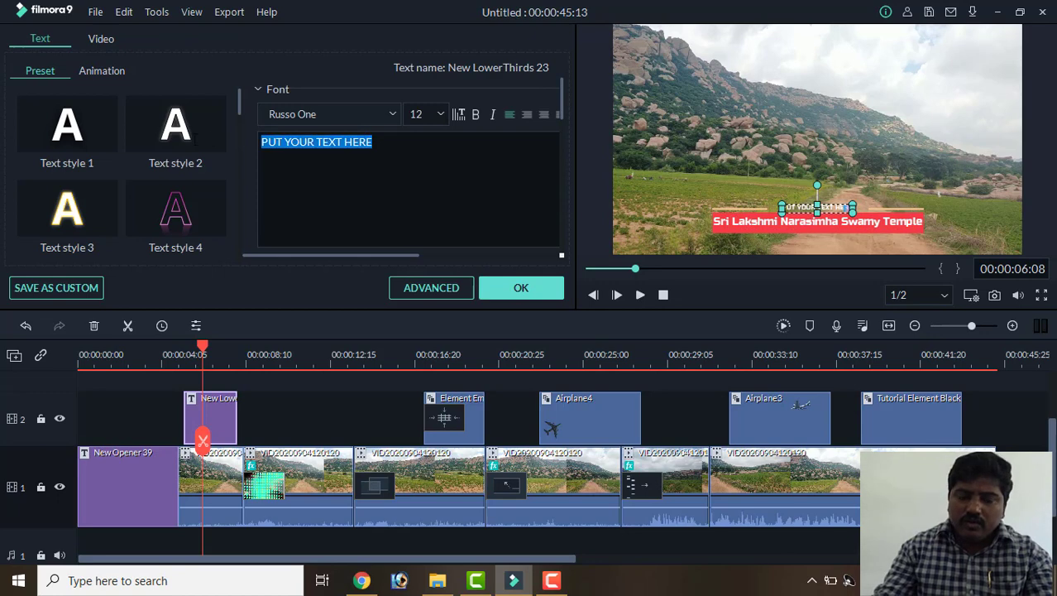
text(Location)
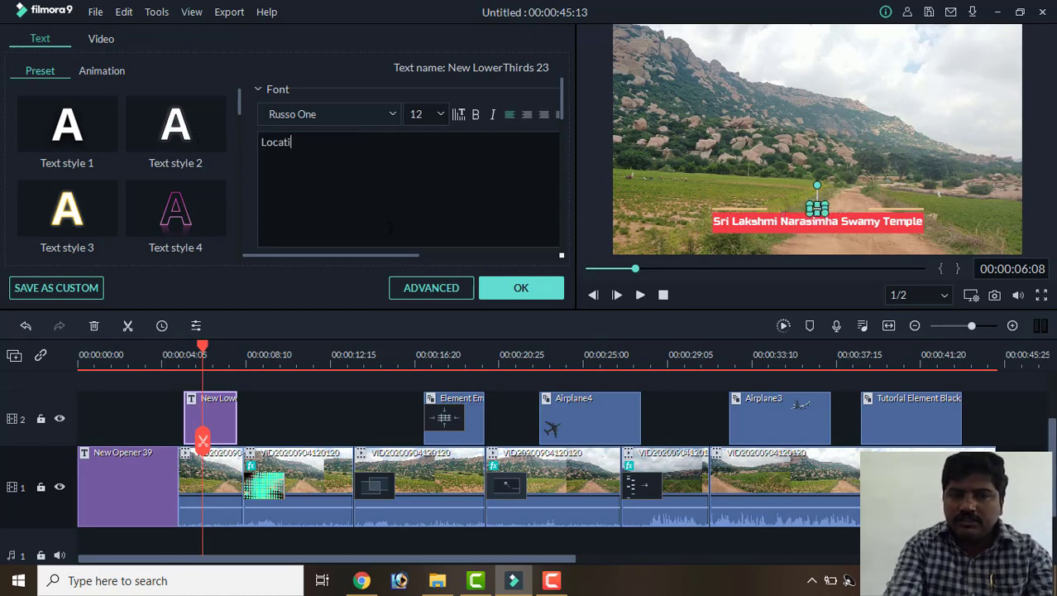
click(537, 294)
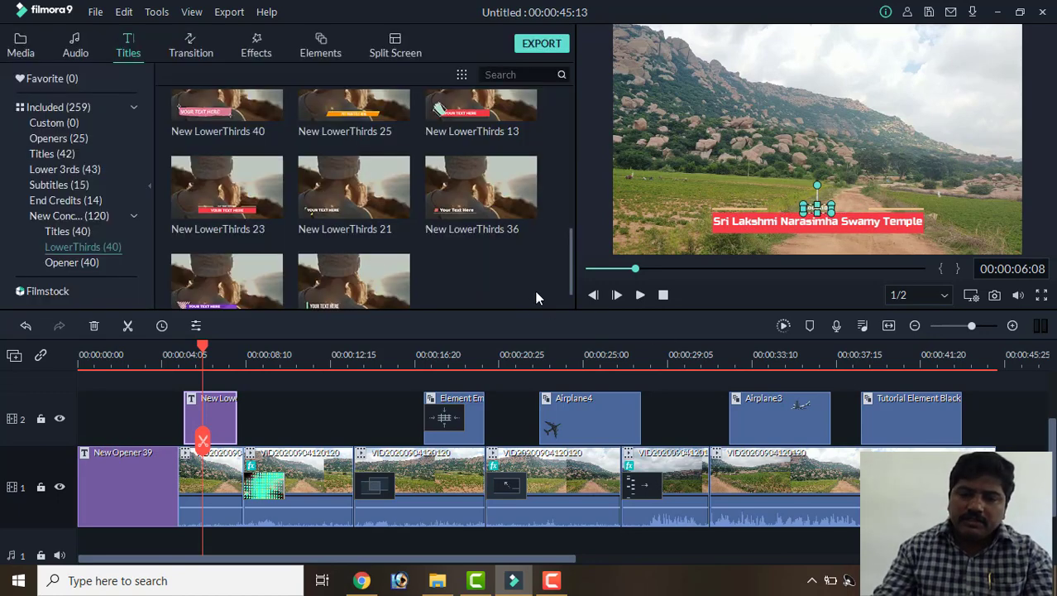
Step: Preview the lower third by playing the timeline from 00:00:04:05, just before the title starts
drag(202, 354, 163, 355)
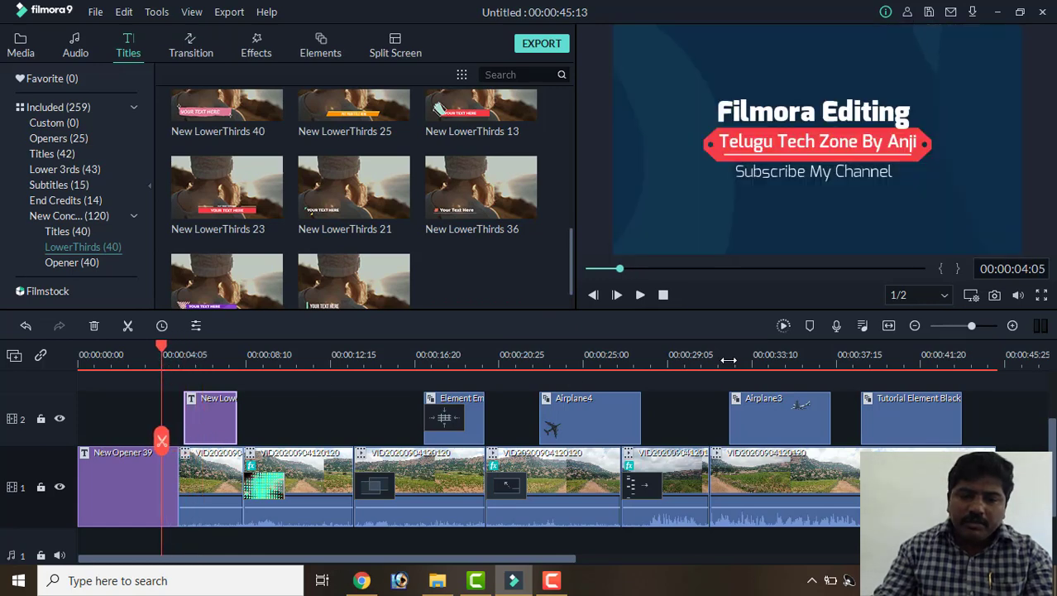
click(639, 295)
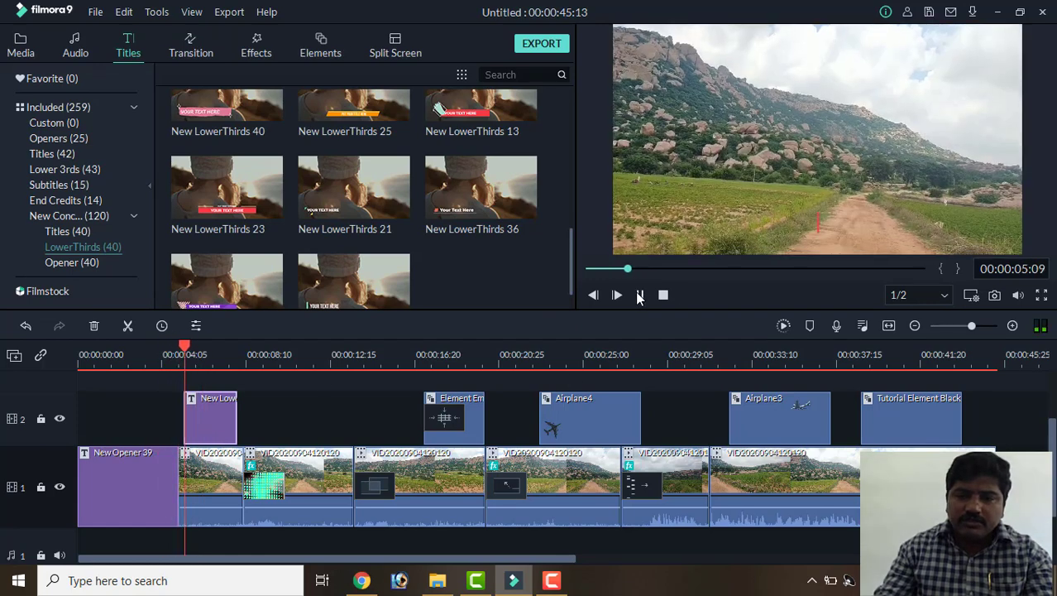
click(639, 296)
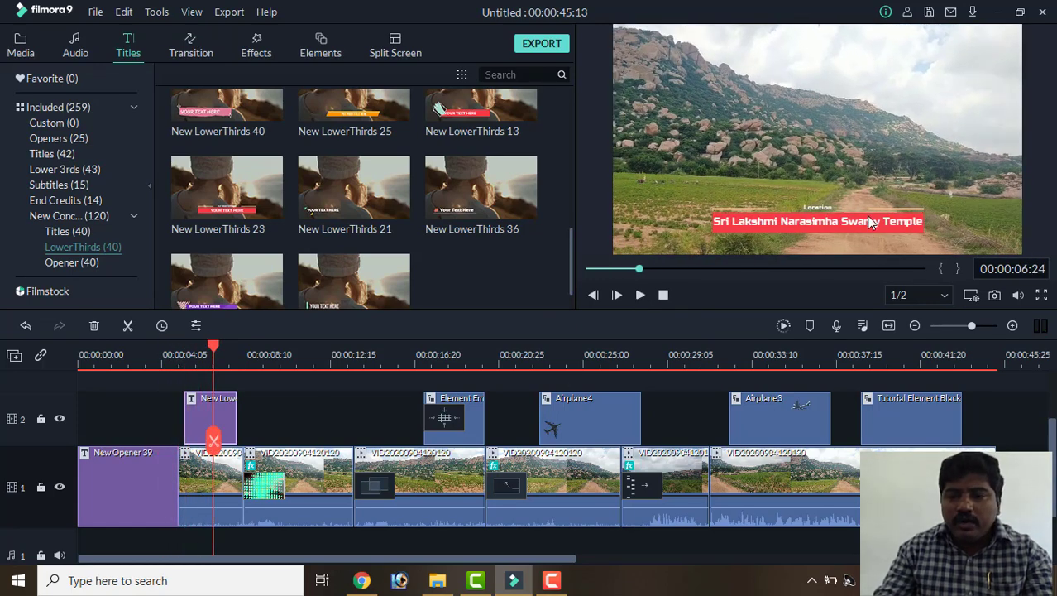
Step: Move the lower third's red temple-name banner into the lower-left corner of the video frame
click(869, 223)
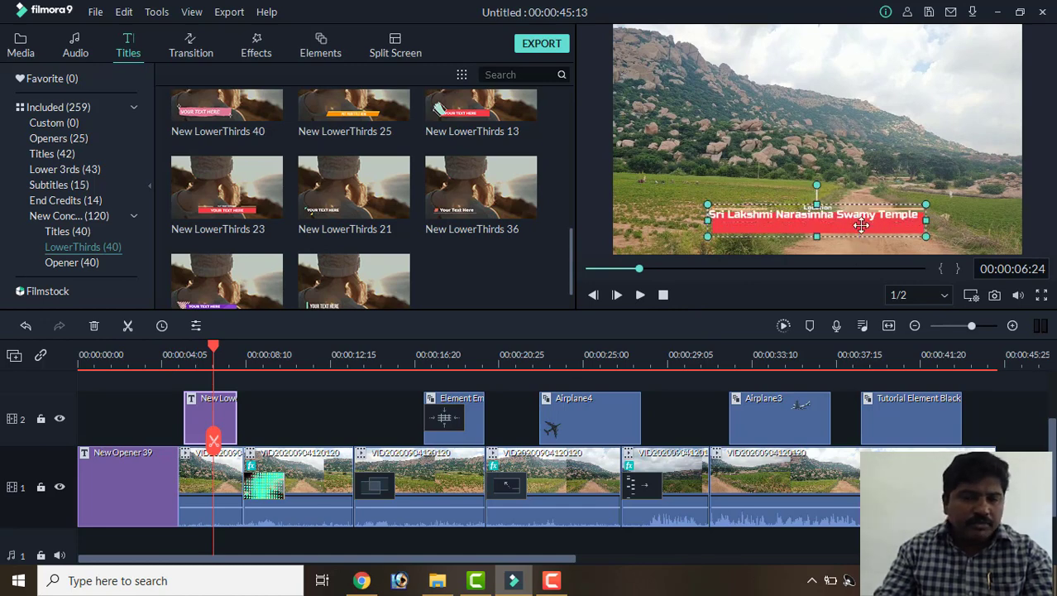
drag(861, 225, 789, 238)
click(864, 215)
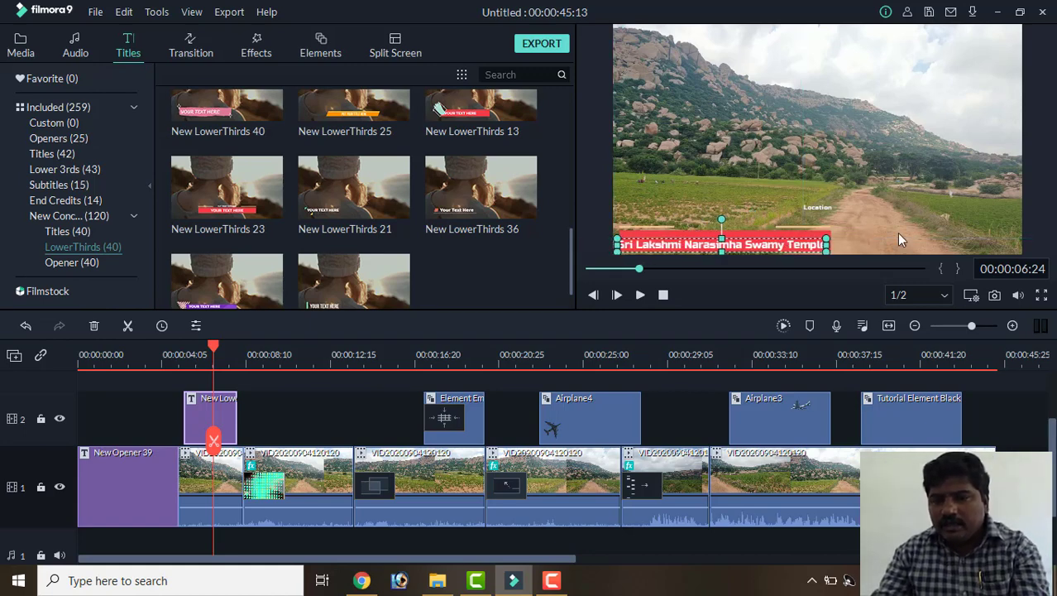
click(789, 239)
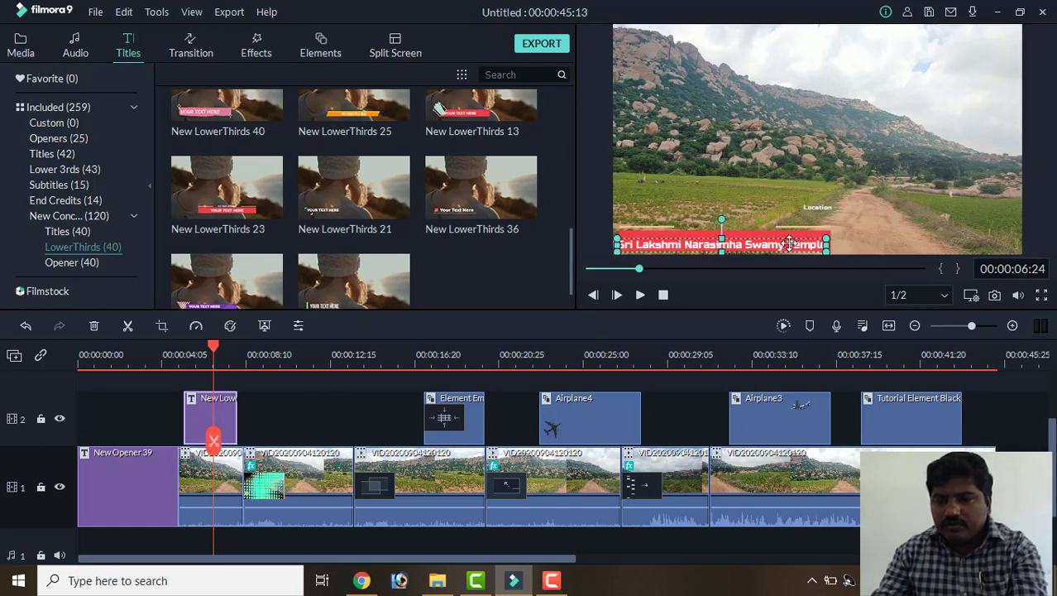
click(790, 242)
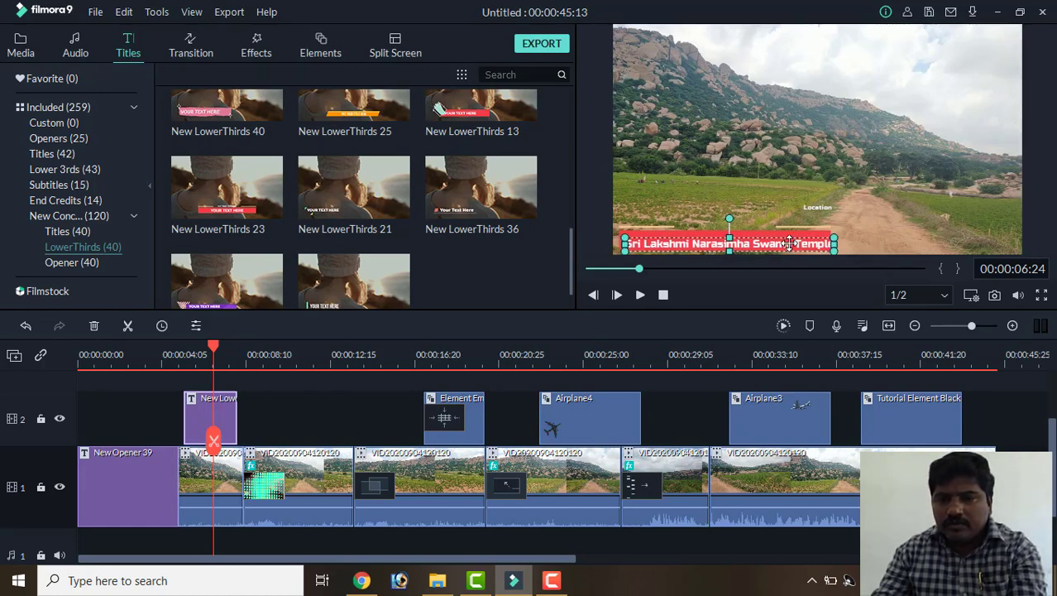
drag(789, 243, 789, 239)
Step: Move the "Location" text to just above the red banner and preview the lower third from 00:00:04:20
click(819, 207)
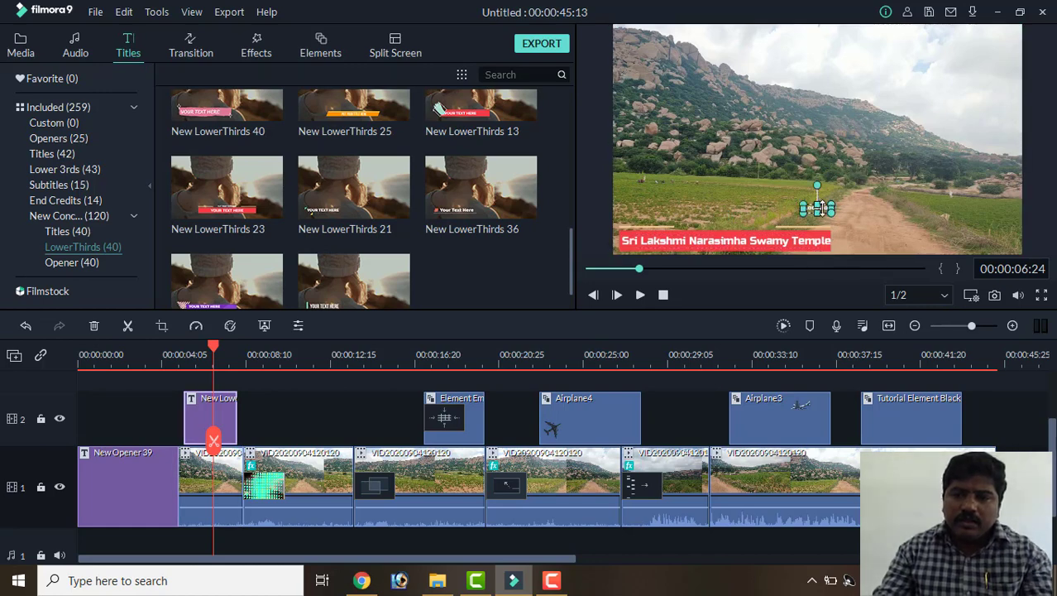
drag(822, 208, 708, 224)
click(351, 418)
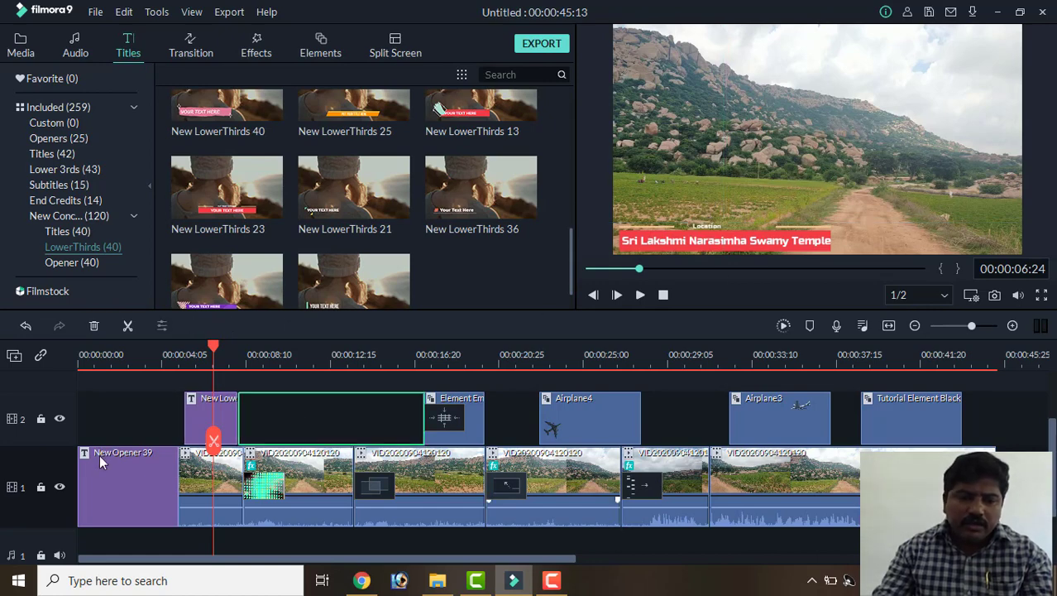
drag(210, 348, 174, 348)
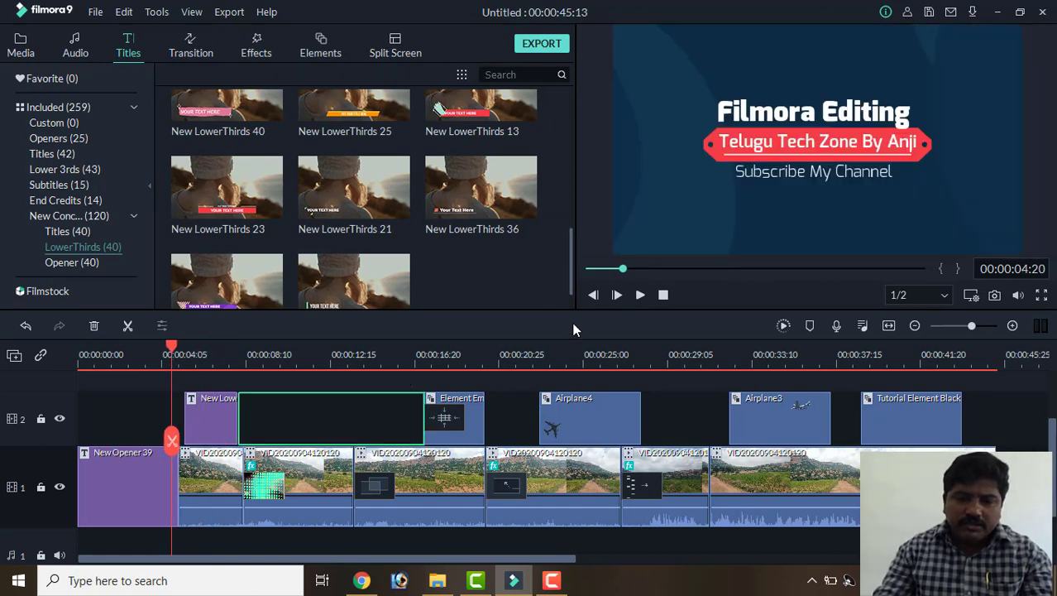
click(641, 295)
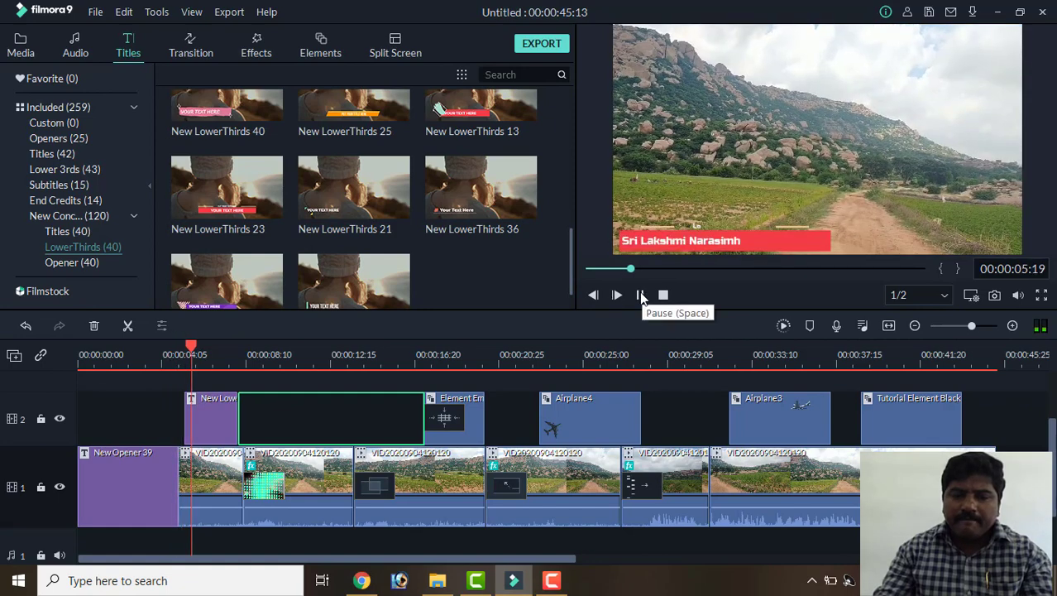
click(642, 295)
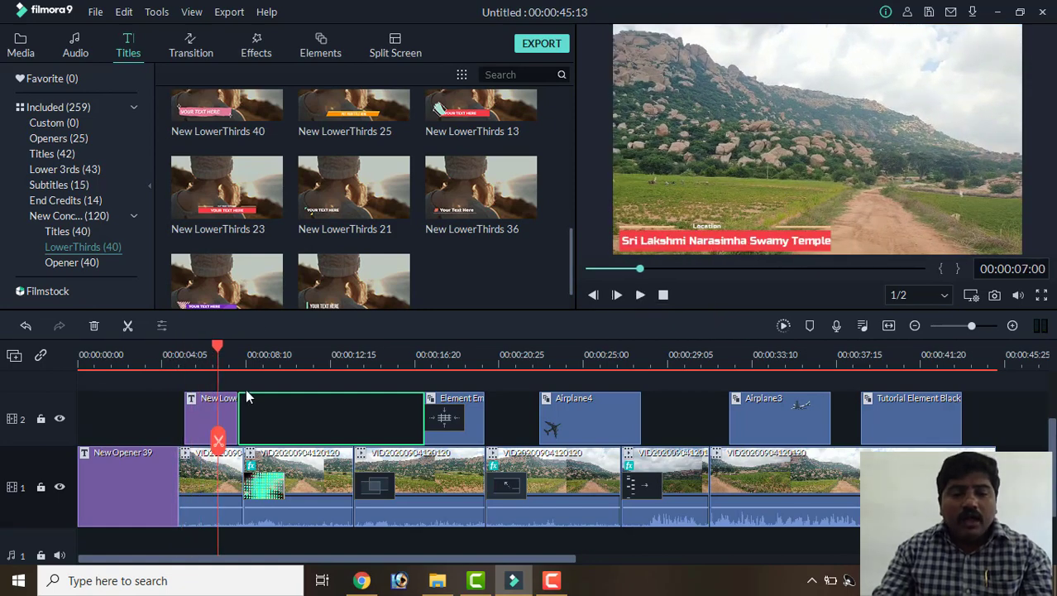
Step: Add the Subtitle 1 title on video track 3 at 00:00:32:09, above the Airplane3 element, and preview it
drag(221, 351, 755, 438)
click(755, 476)
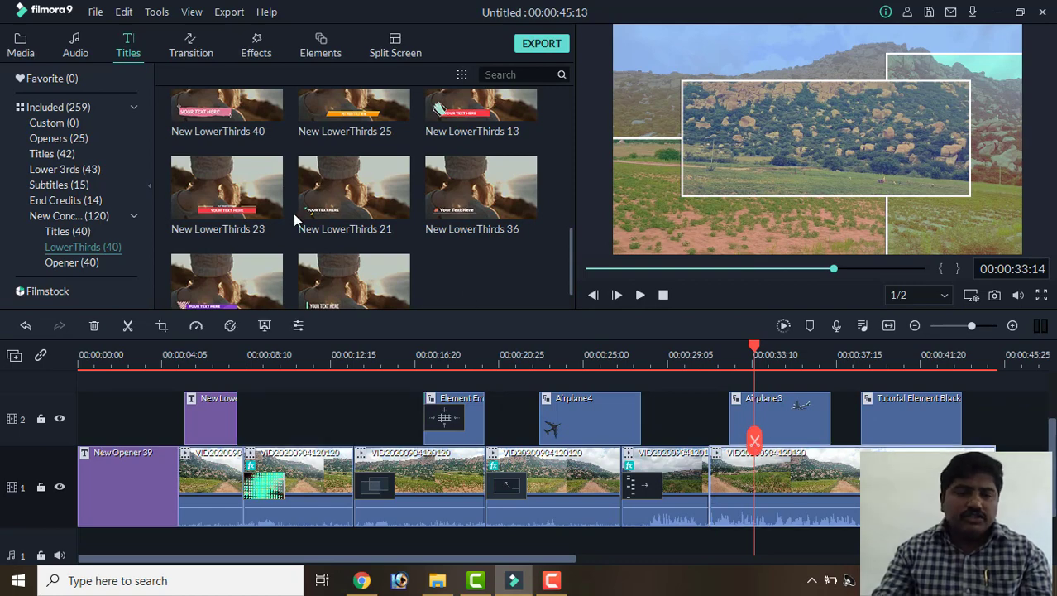
click(349, 231)
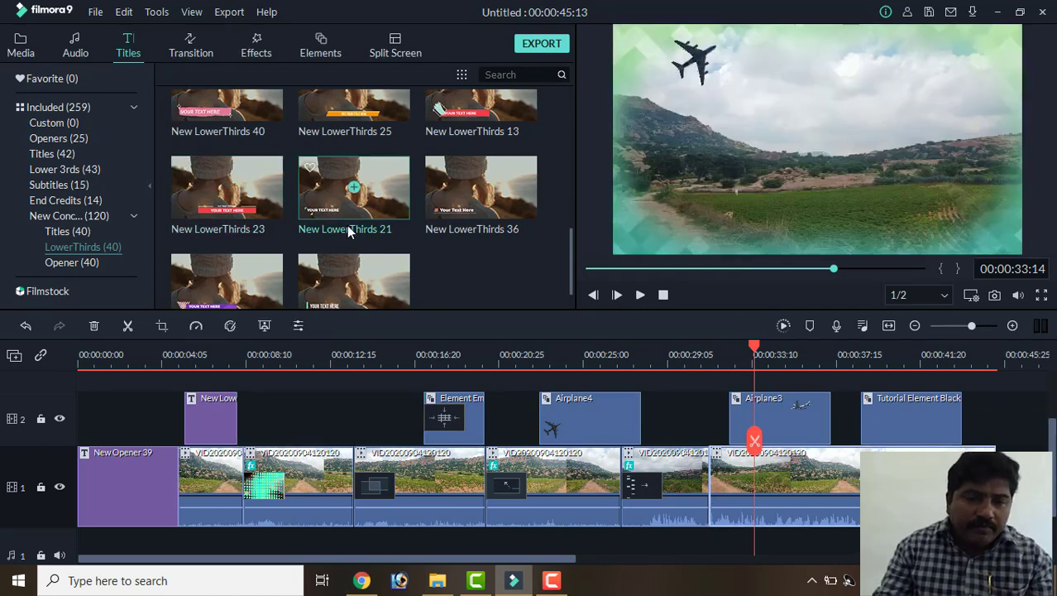
scroll(355, 240, down, 5)
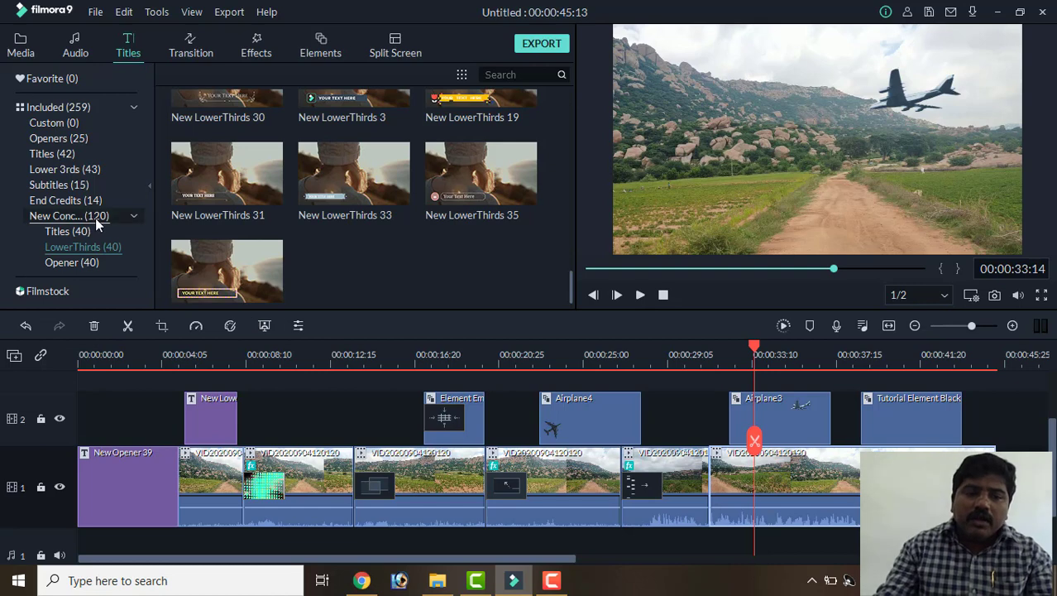
click(70, 187)
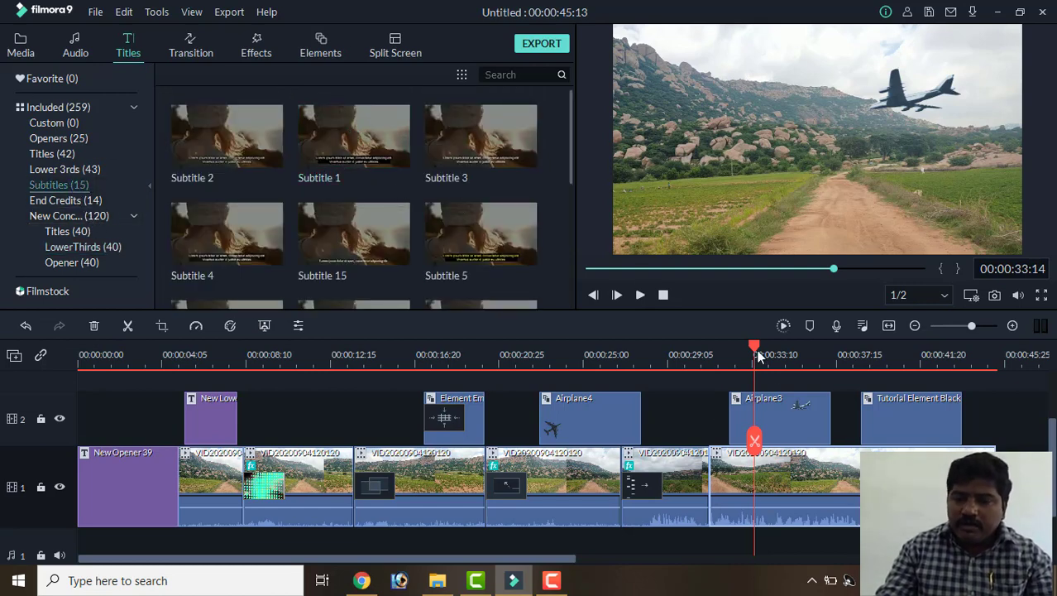
click(732, 374)
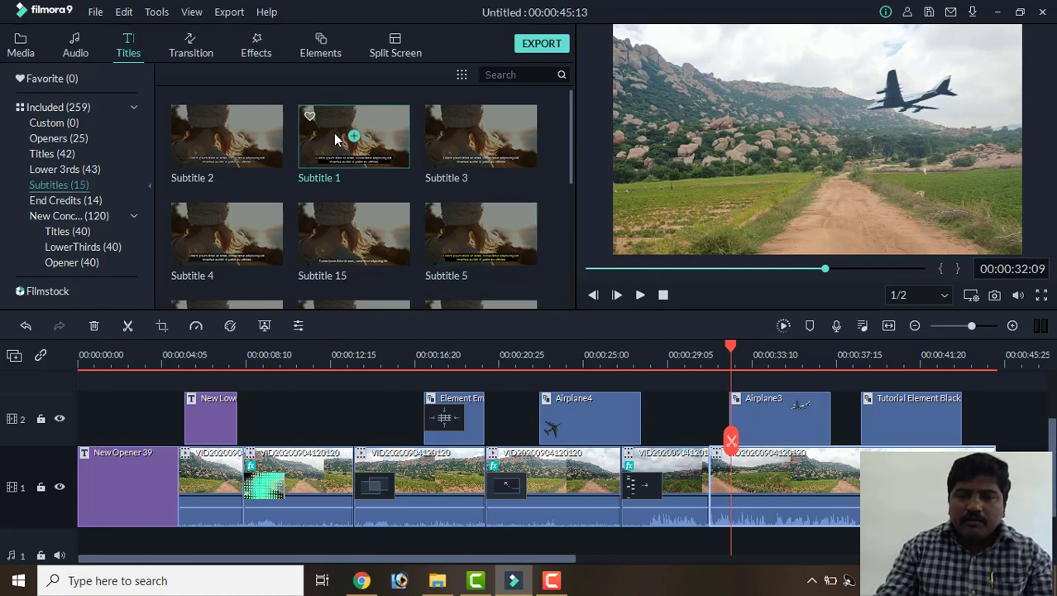
scroll(736, 397, up, 1)
drag(354, 135, 733, 431)
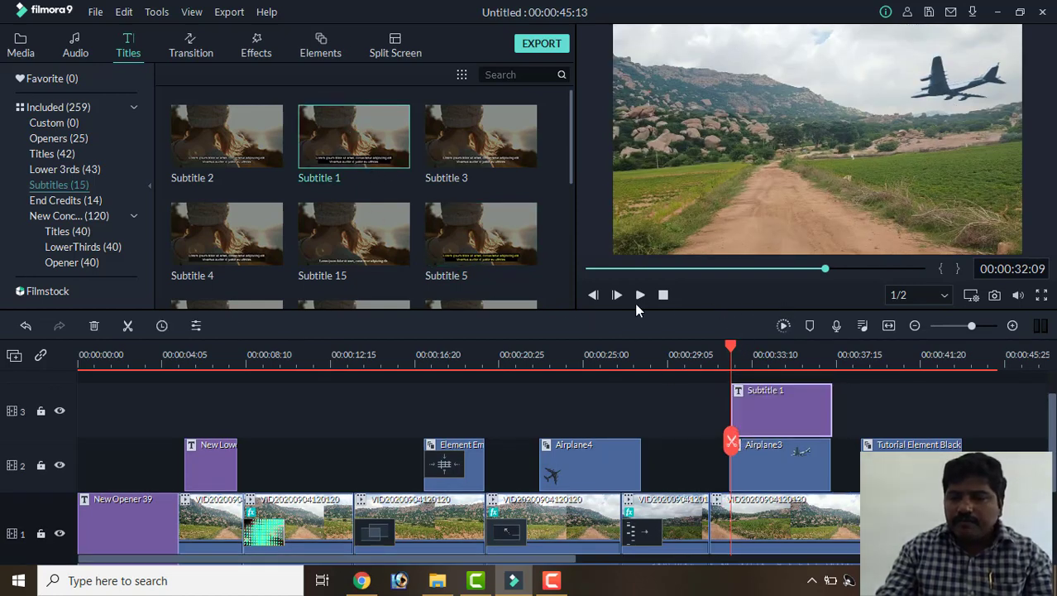
click(639, 295)
click(792, 406)
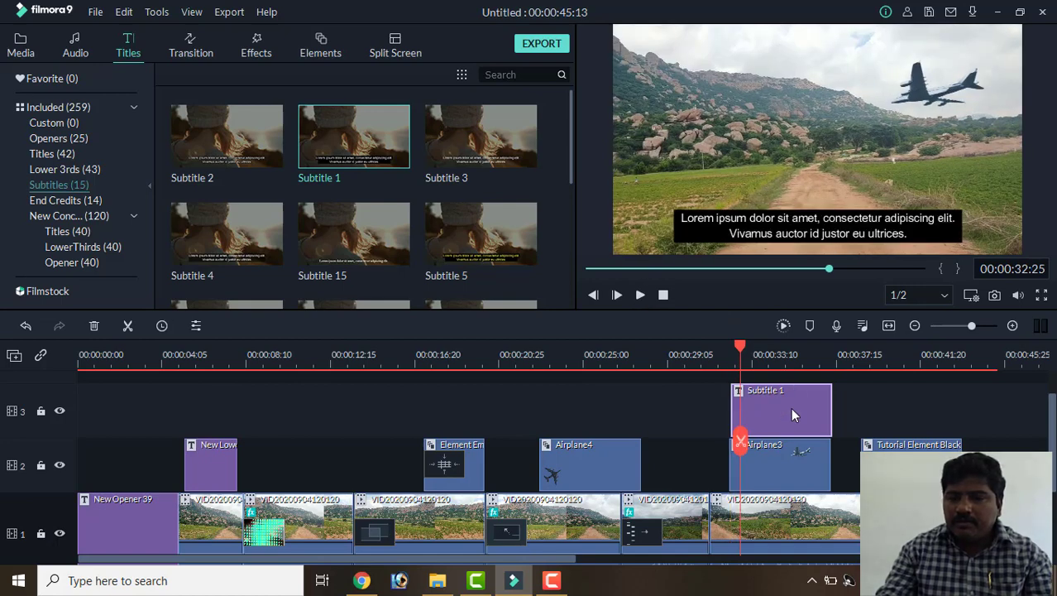
Step: Open the Subtitle 1 title for editing and replace its placeholder text with "This the graphical view"
double_click(790, 410)
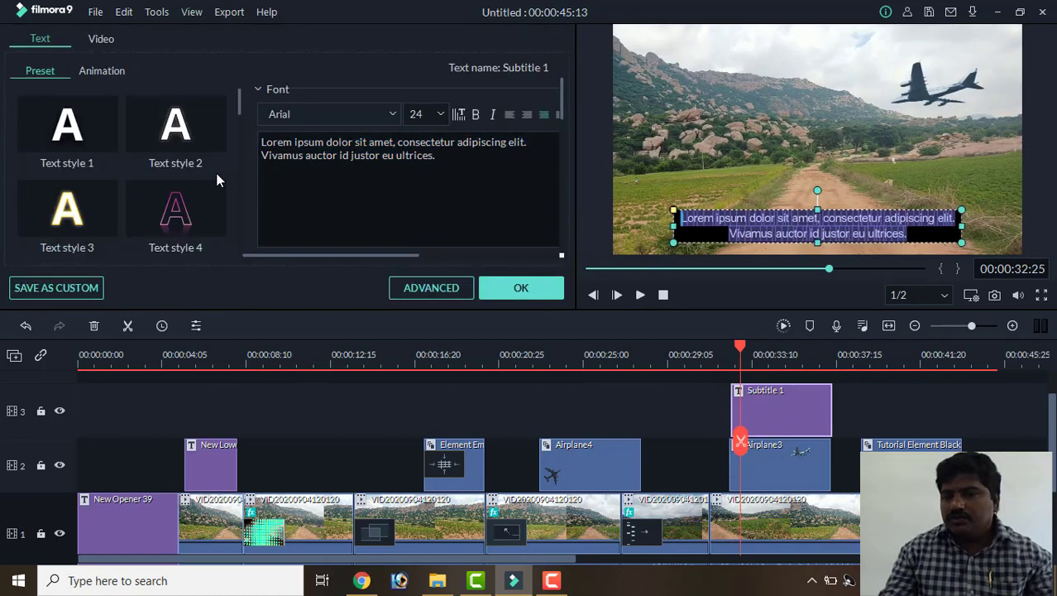
text(Th)
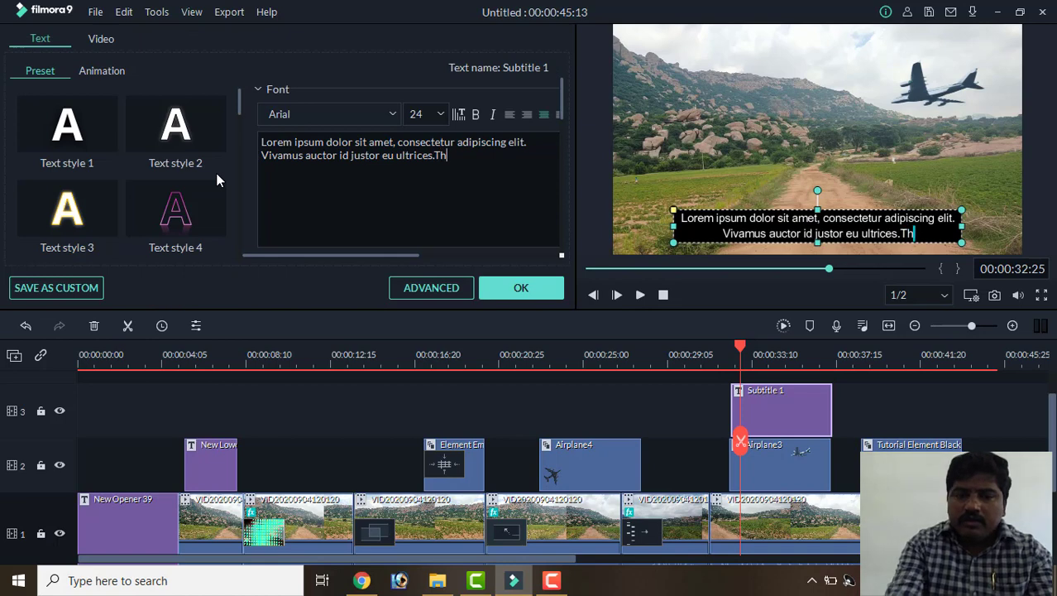
key(ctrl+a)
text(Ths)
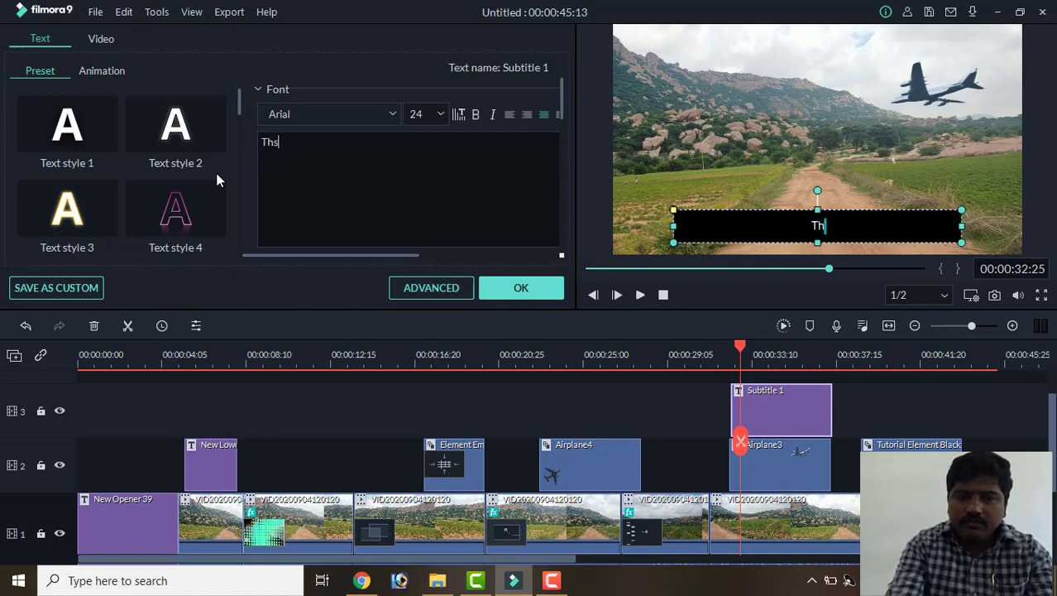
key(BackSpace)
text(is the)
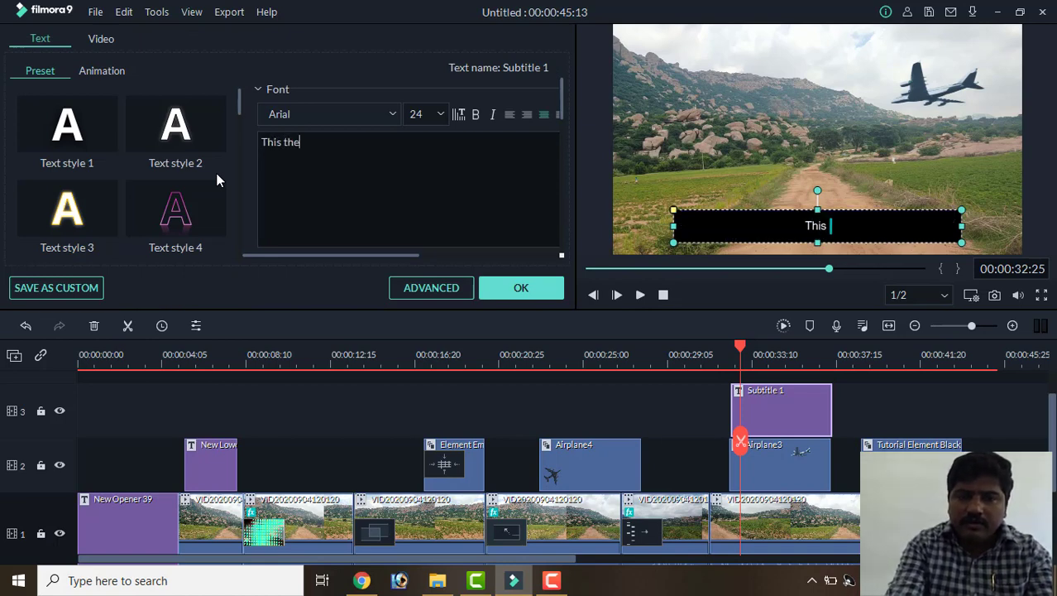
text( graphi)
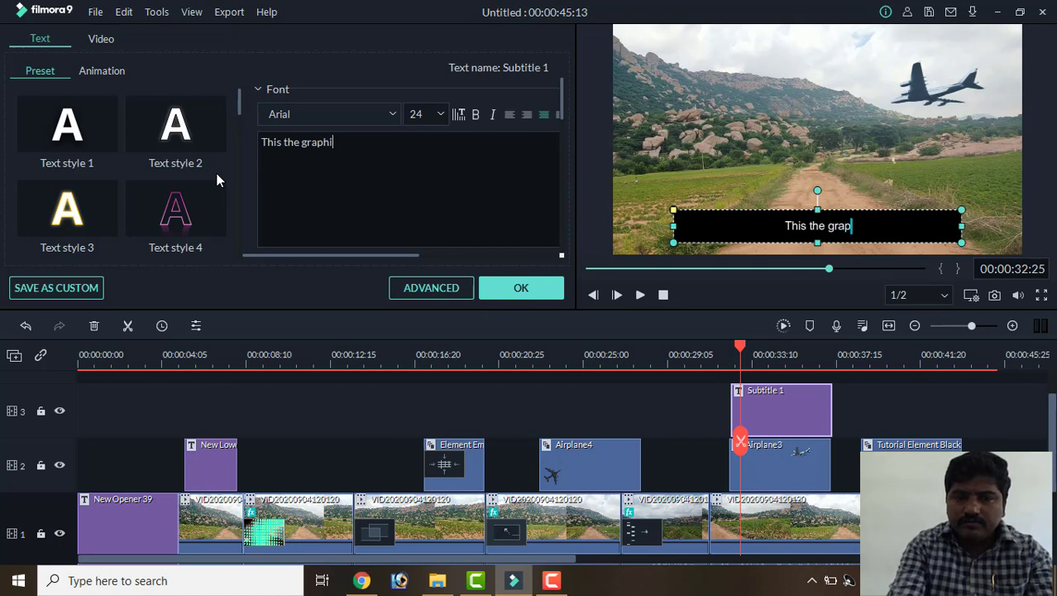
text(cal videw)
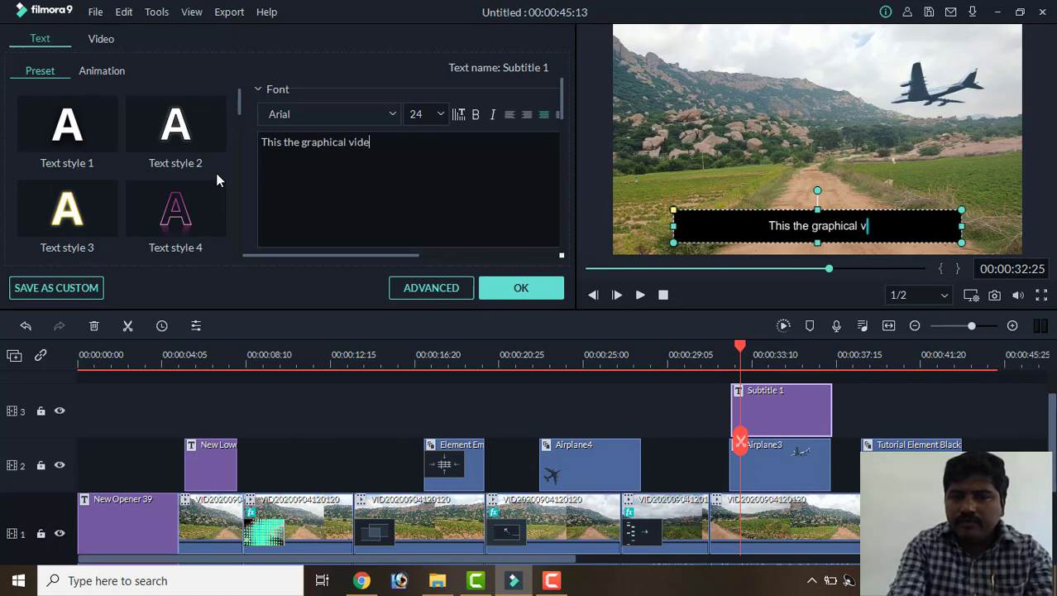
key(BackSpace)
key(BackSpace)
key(BackSpace)
text(w )
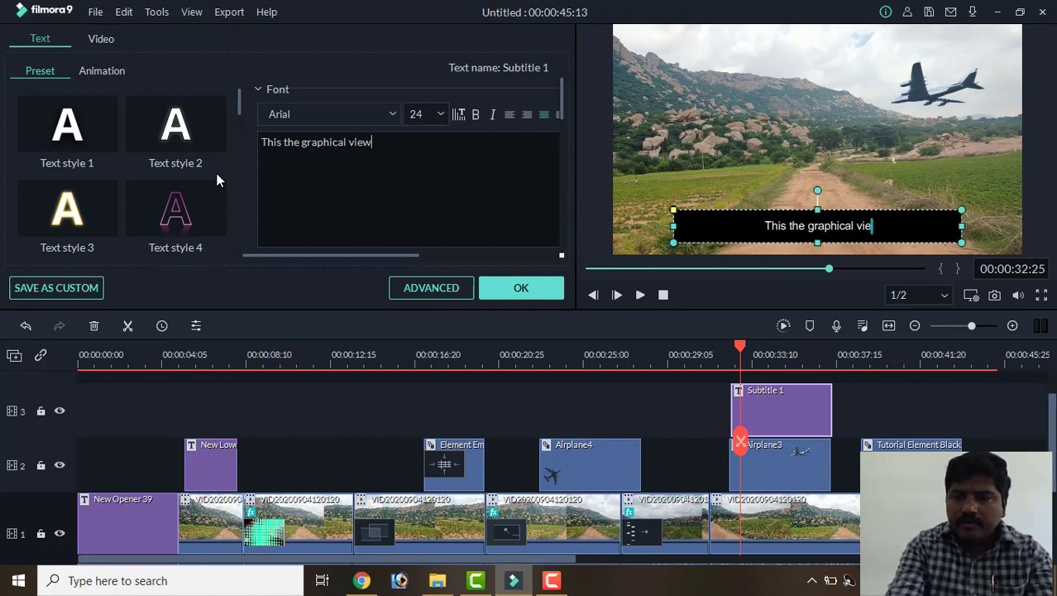
Step: Extend the Subtitle 1 text with "Please Igone this. Just for Fun" after "This the graphical view"
text(Please )
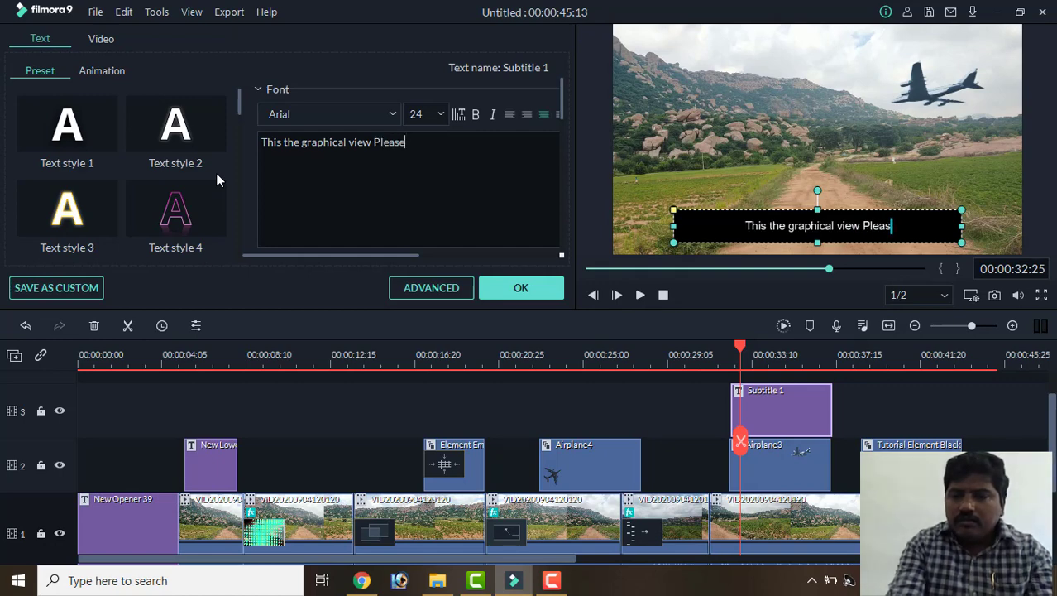
text(Igone )
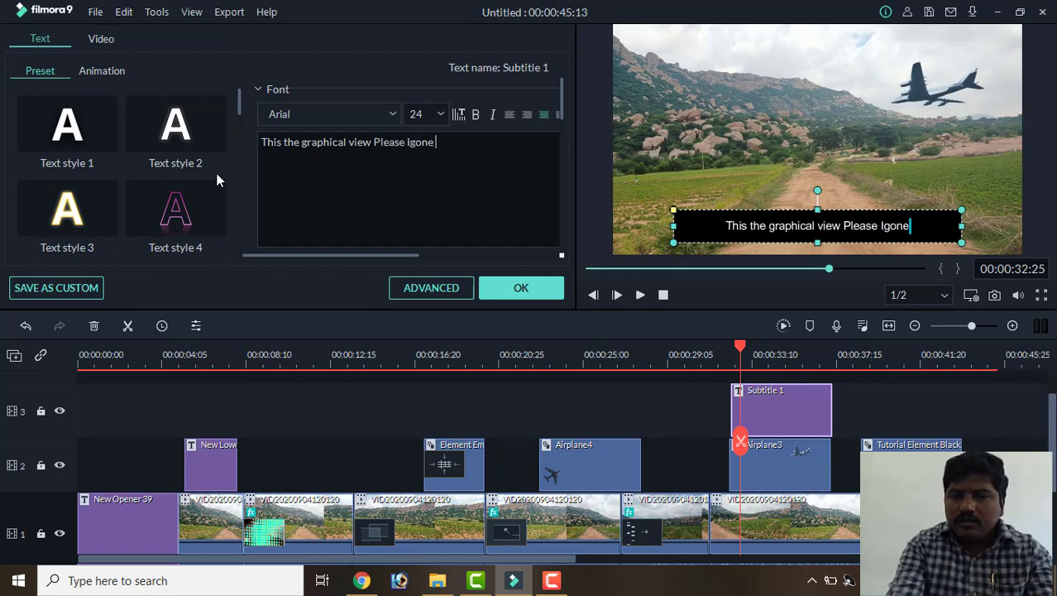
text(this)
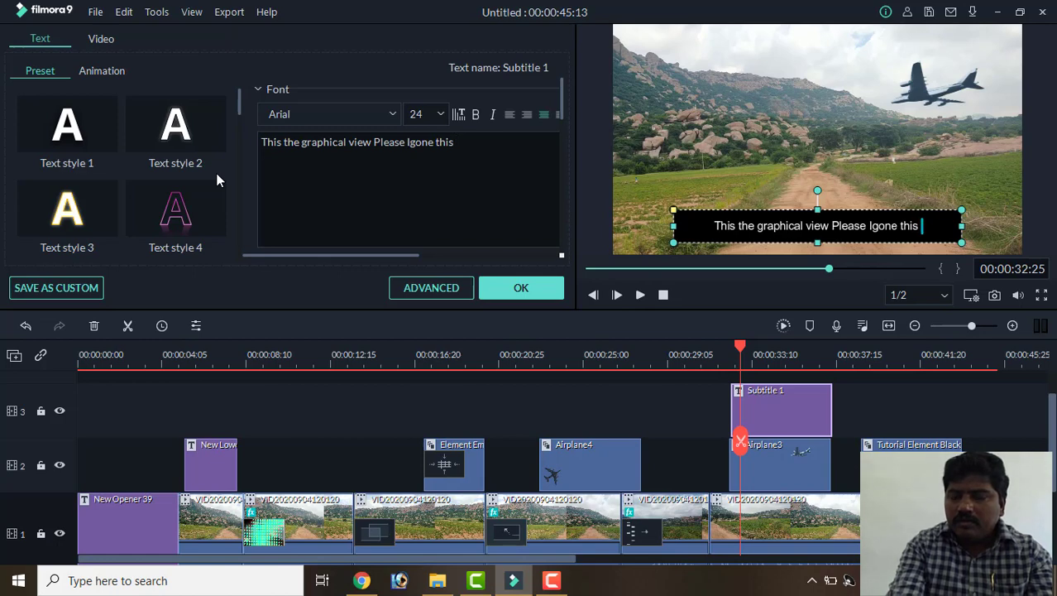
key(BackSpace)
text(. )
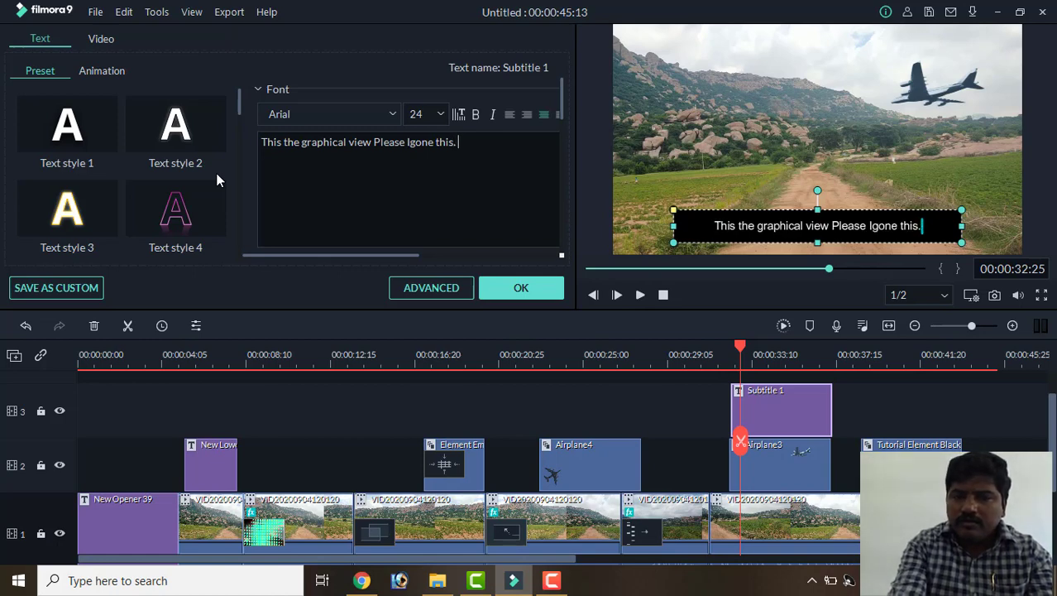
text(Just for )
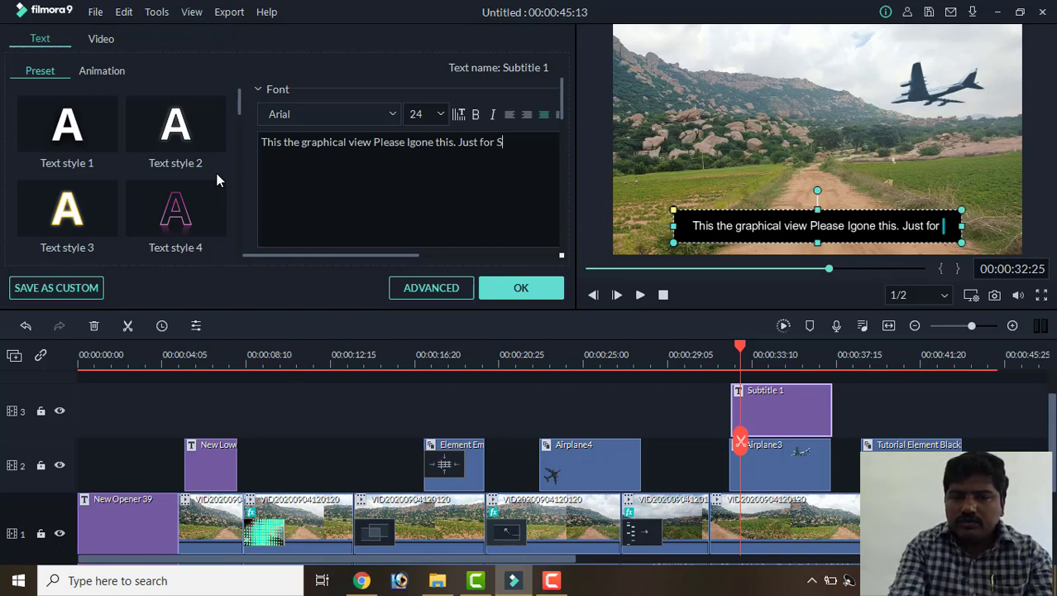
text(S)
key(BackSpace)
text(F)
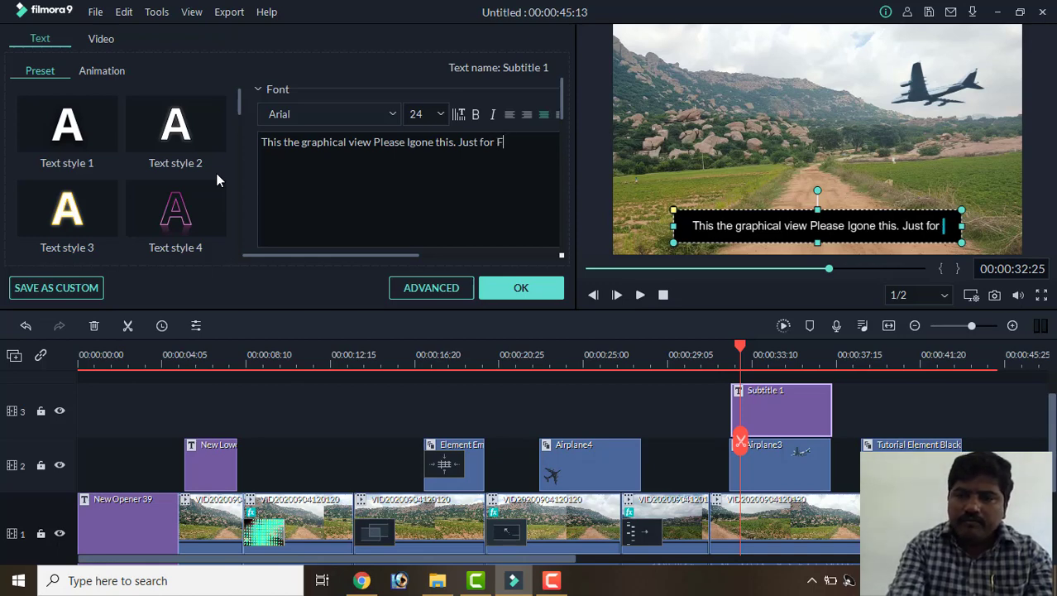
text(un)
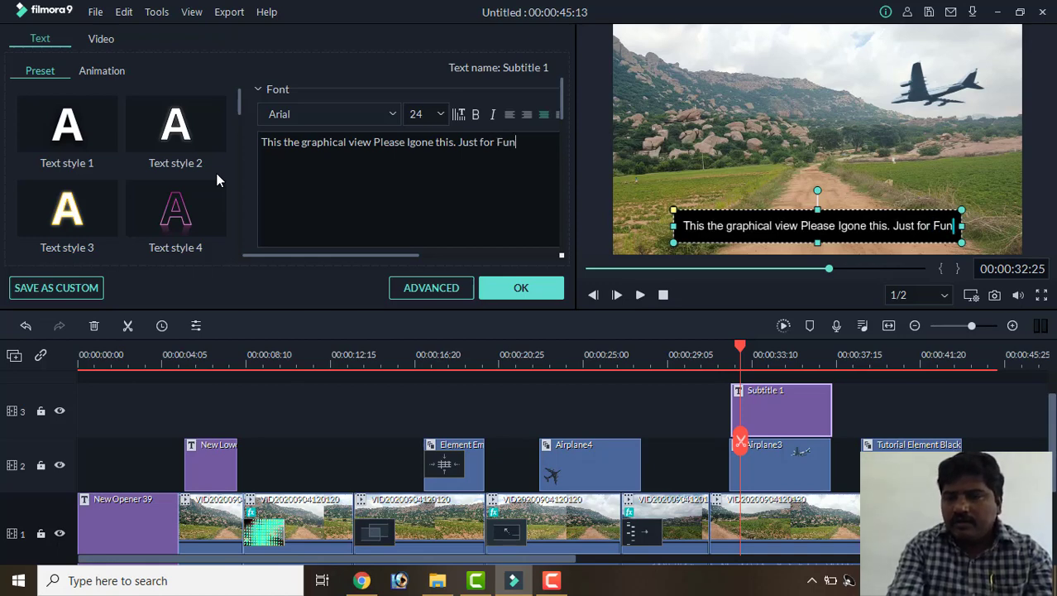
Step: Append the filler text "sadfas df sdfsd fs df asdf asdf sdf" to the subtitle, break it onto a second line and accept the edit
text( sadfas df)
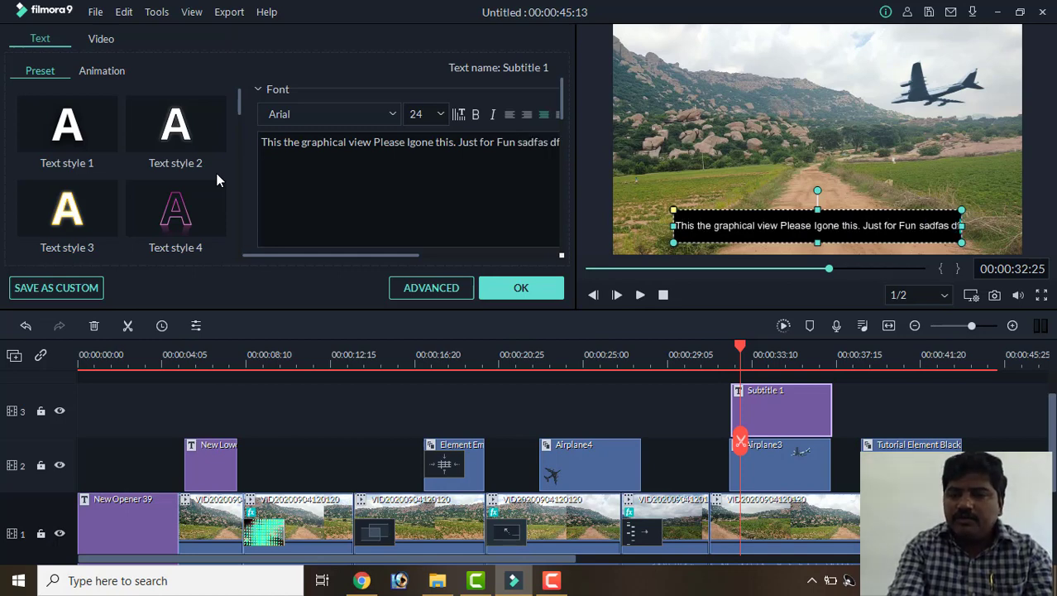
text( sdfsd fs df asdf asdf sd)
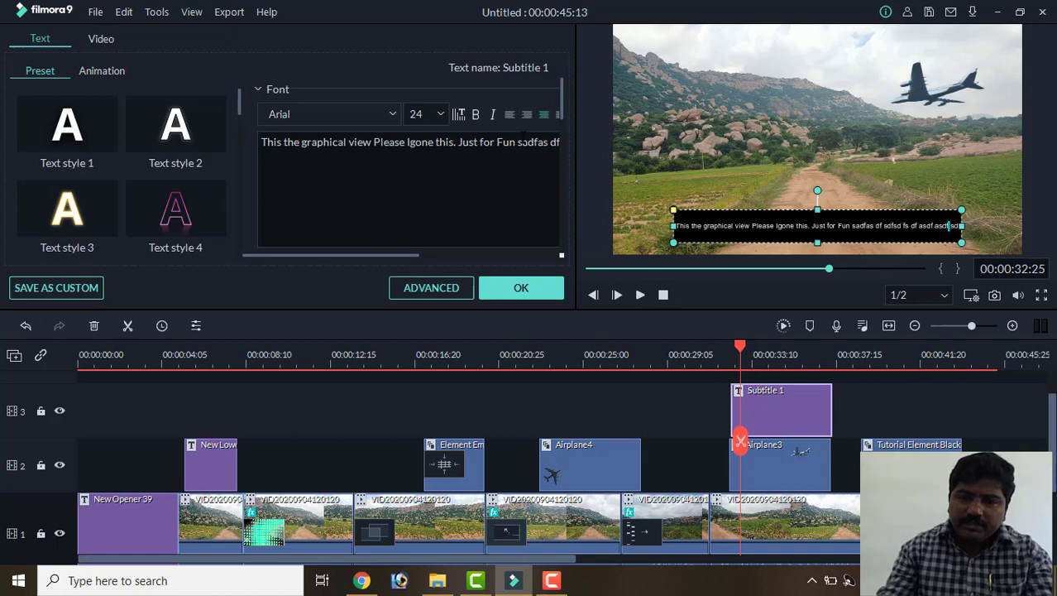
key(ctrl+shift+Left)
key(ctrl+shift+Left)
key(ctrl+shift+Left)
key(ctrl+shift+Left)
key(ctrl+shift+Left)
key(ctrl+shift+Left)
key(ctrl+shift+Left)
key(ctrl+shift+Left)
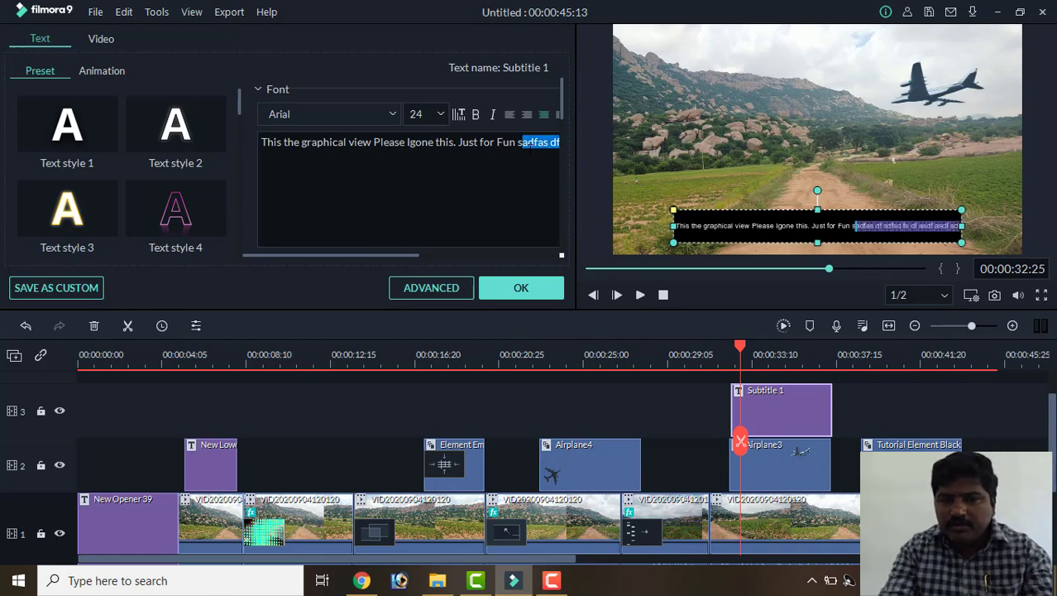
key(Left)
key(Return)
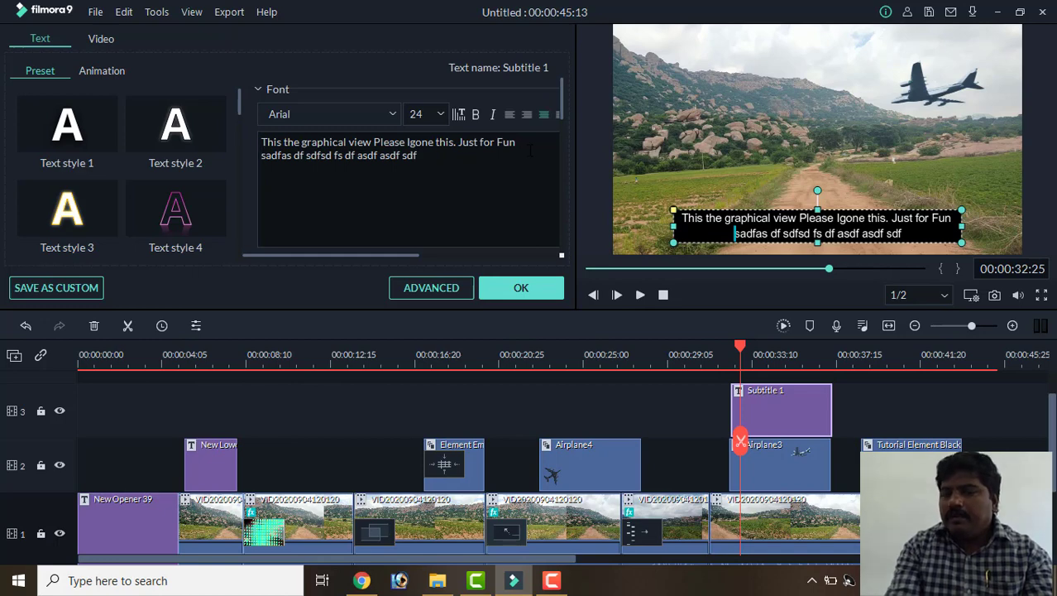
click(521, 287)
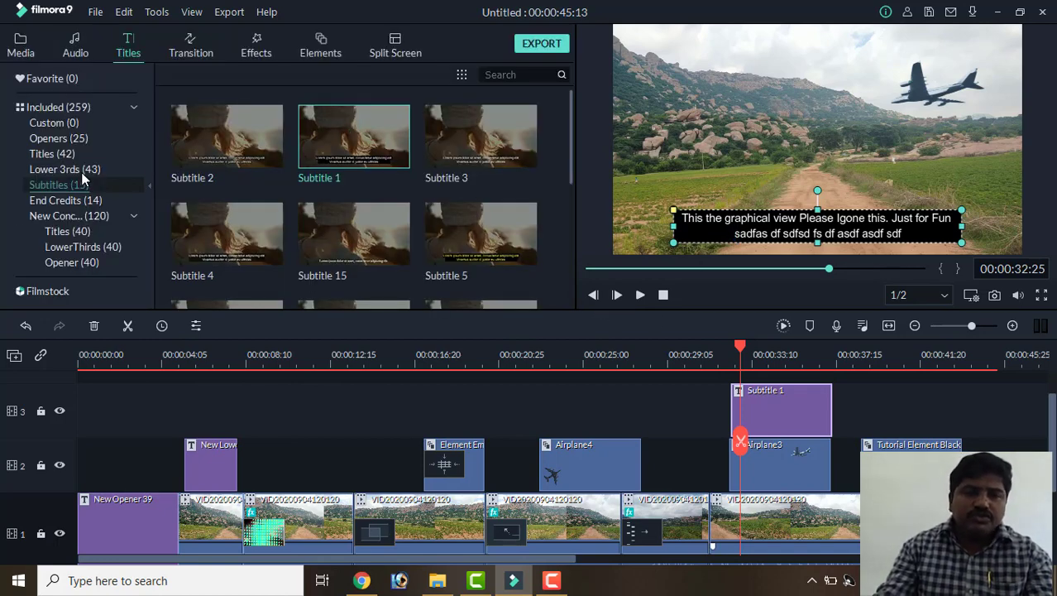
Step: Add the Credit 1 end credits on video track 3 after Subtitle 1 and preview them from 00:00:39:00
click(93, 204)
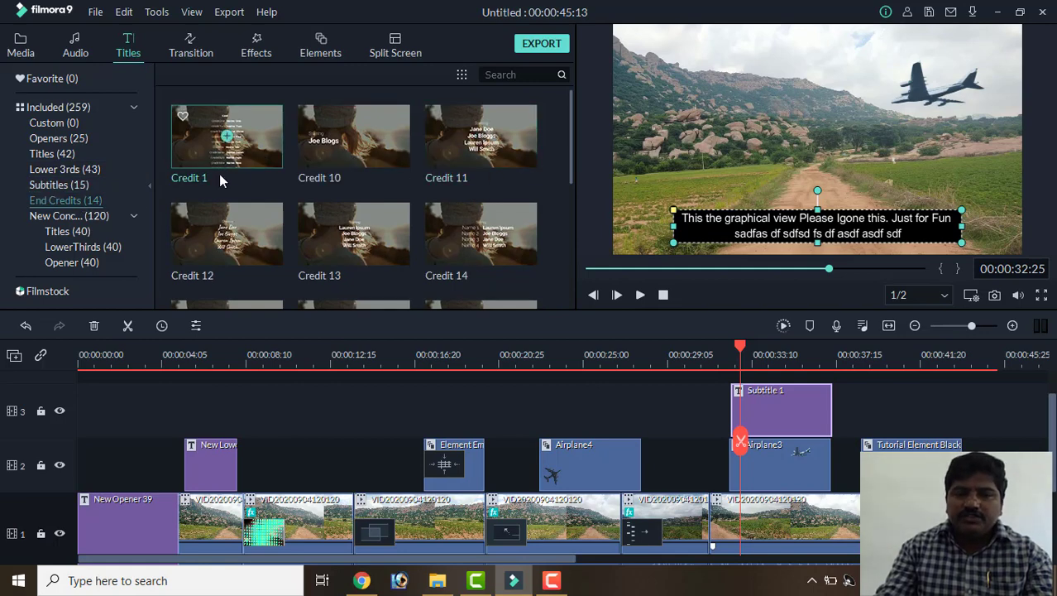
drag(257, 148, 872, 415)
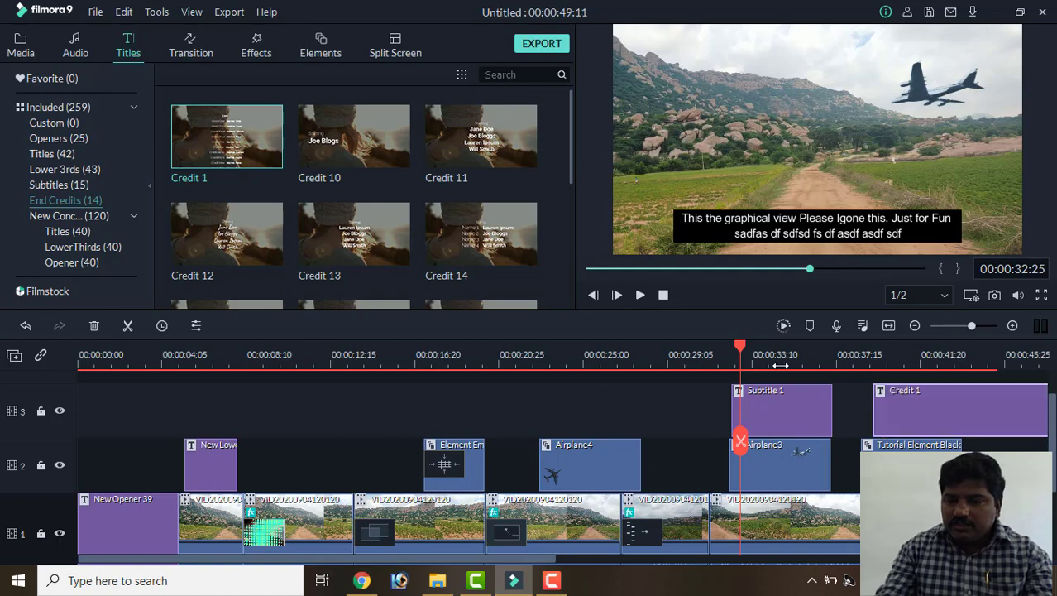
drag(739, 357, 866, 368)
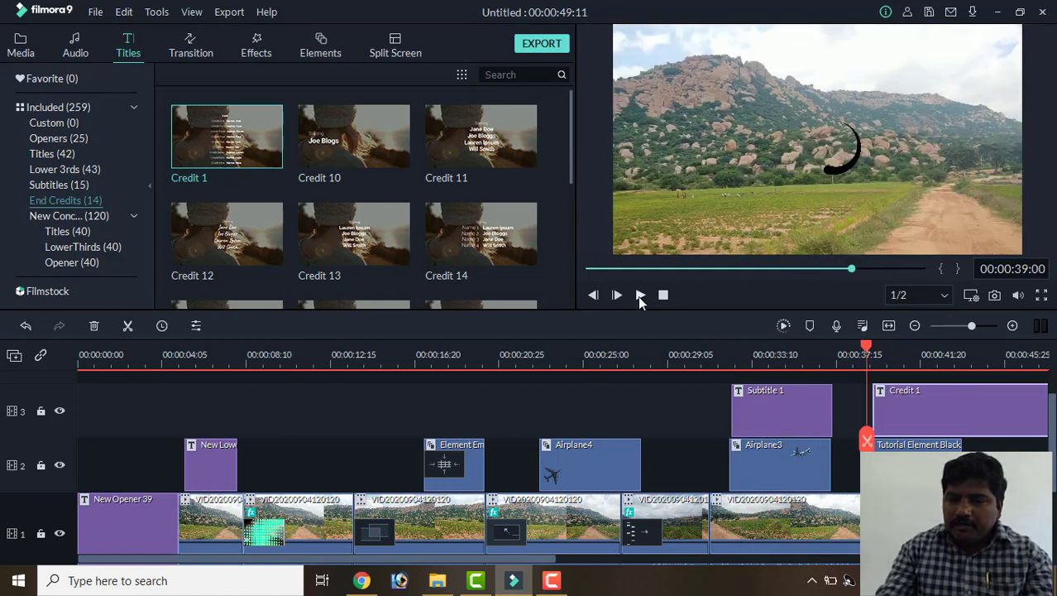
click(640, 295)
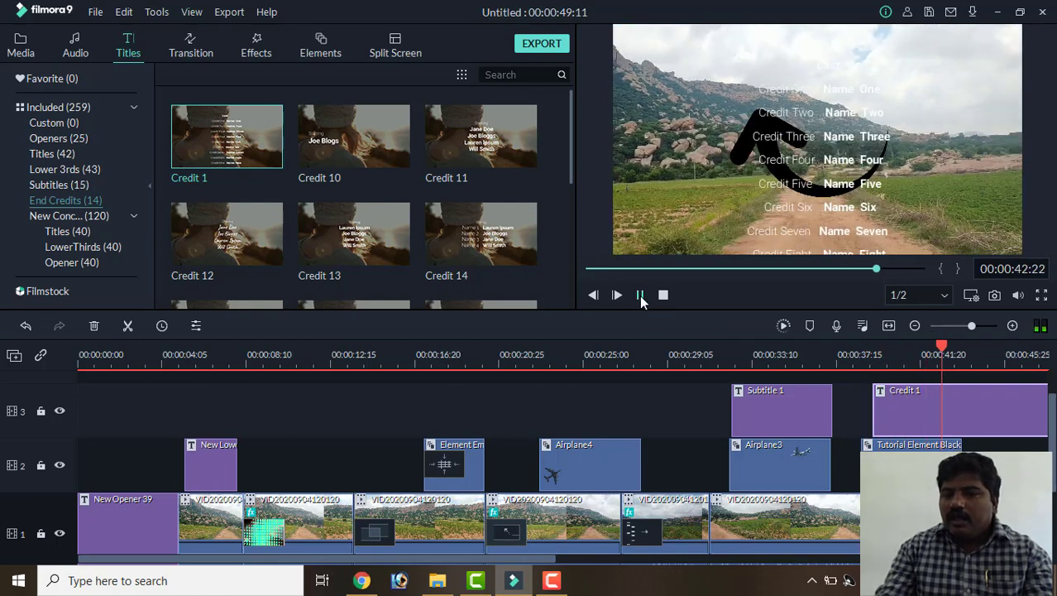
click(639, 294)
Step: Open the Credit 1 title for editing, look through its cast list text and close the editor
scroll(589, 389, right, 10)
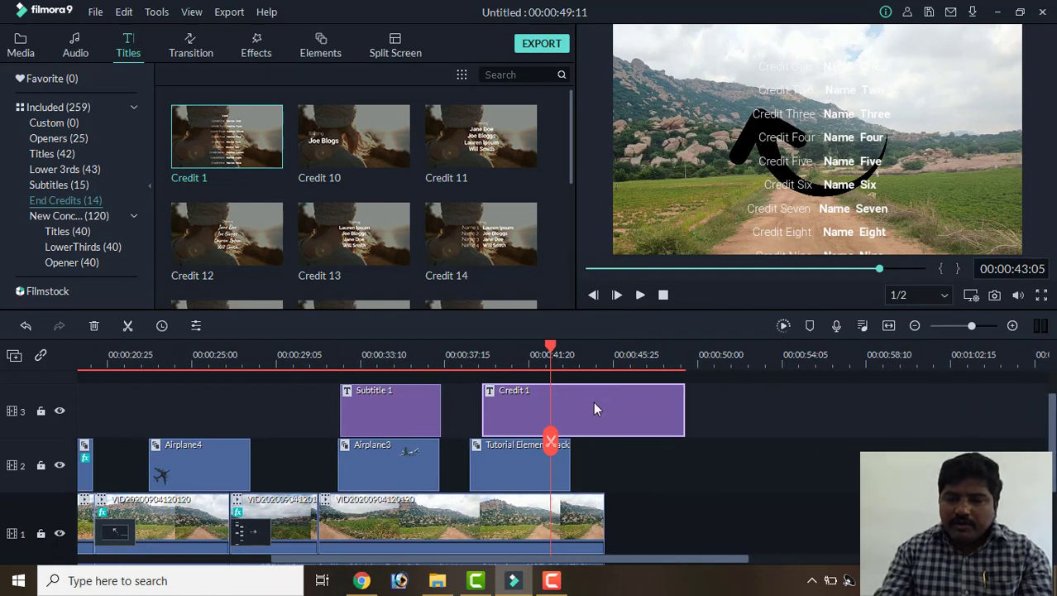
double_click(593, 402)
scroll(419, 203, down, 3)
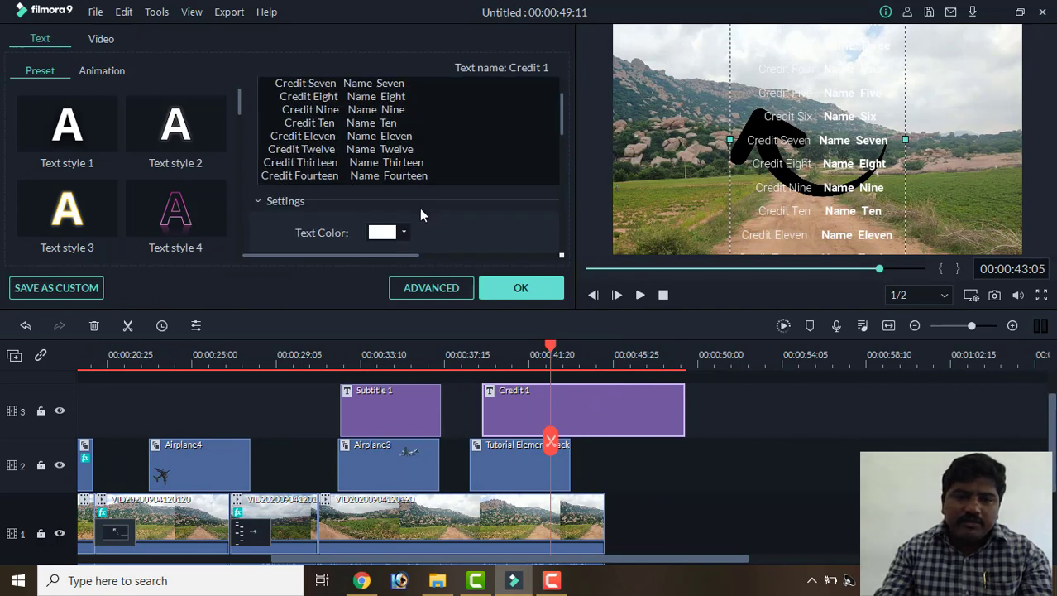
scroll(418, 199, up, 5)
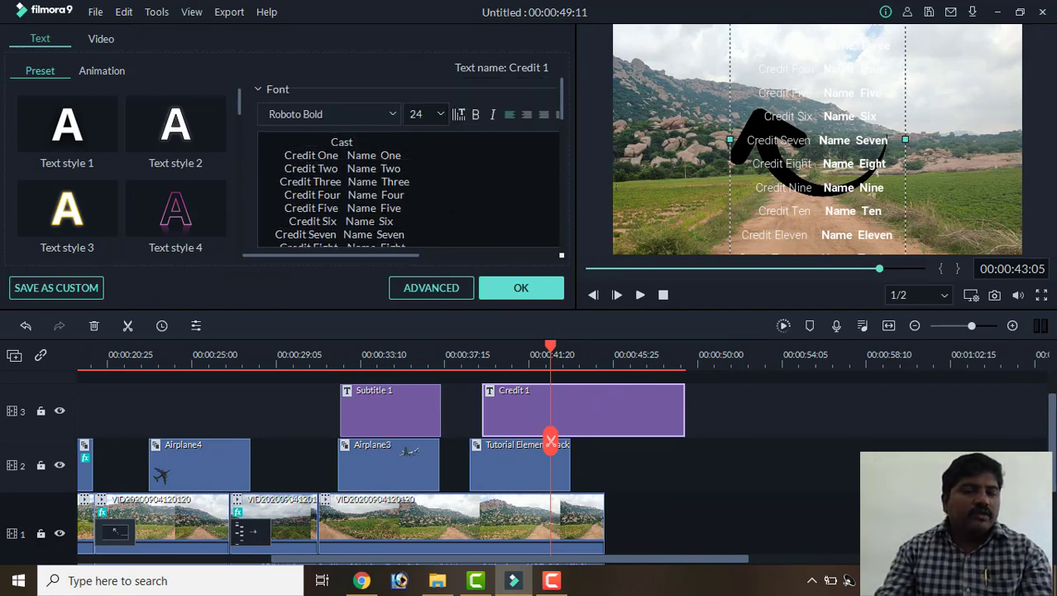
click(497, 286)
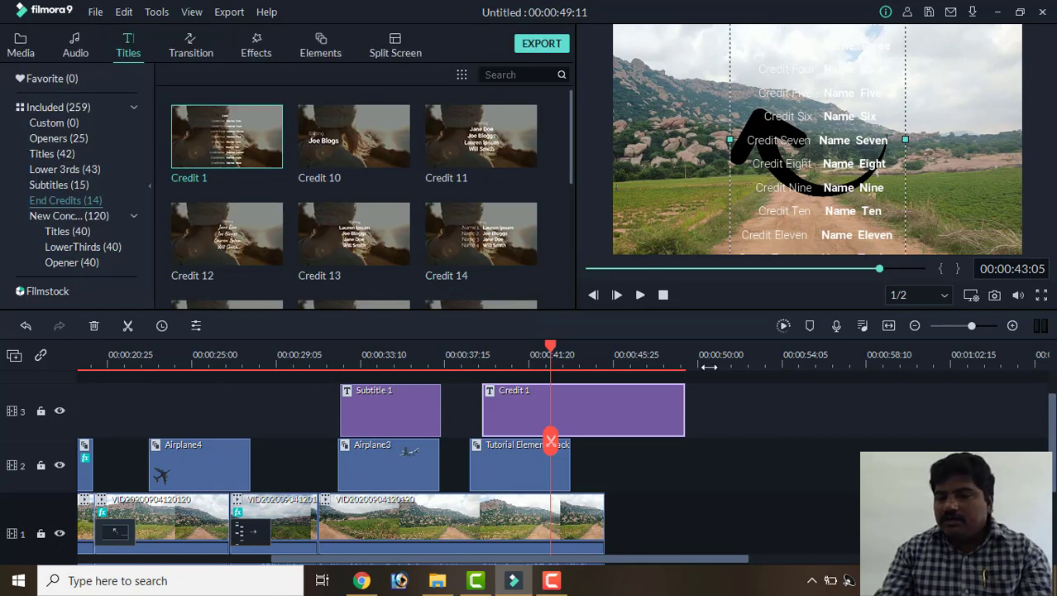
click(791, 402)
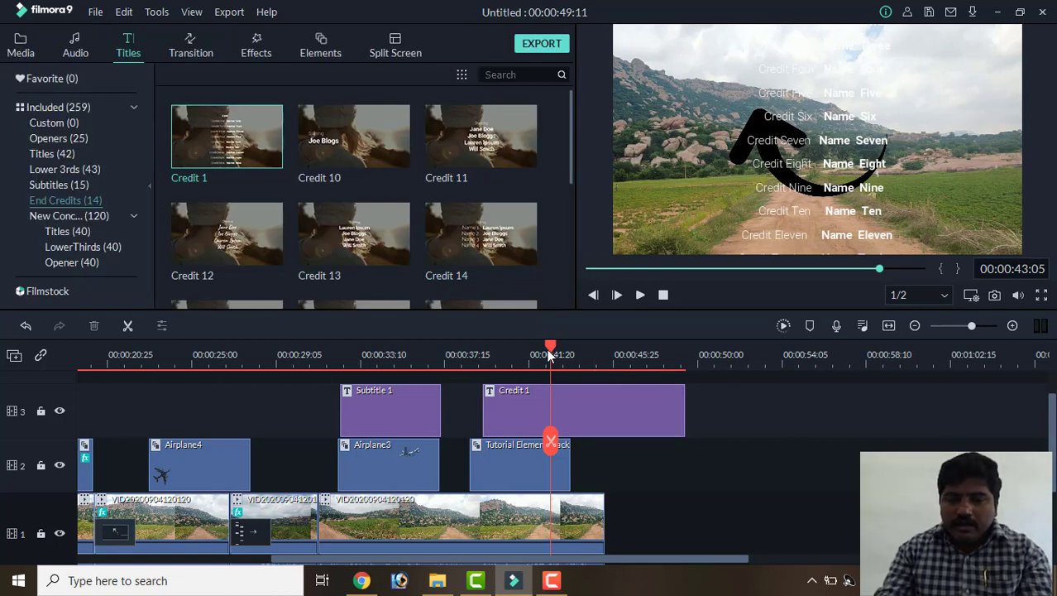
Step: Add the Lower Third 20 title on video track 3 at 00:00:11:04
drag(548, 356, 361, 462)
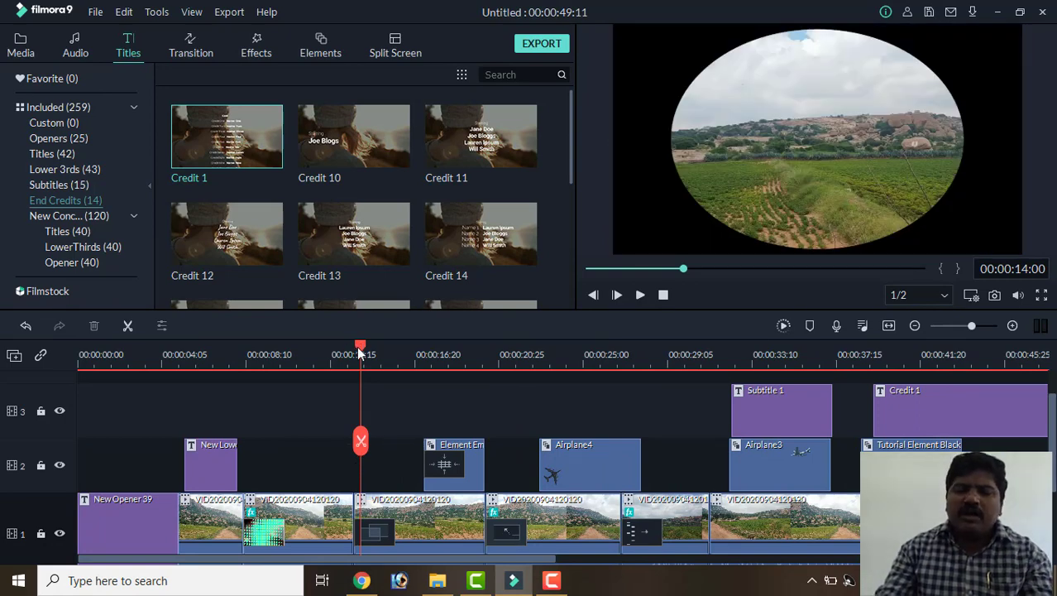
drag(360, 352, 364, 354)
click(387, 460)
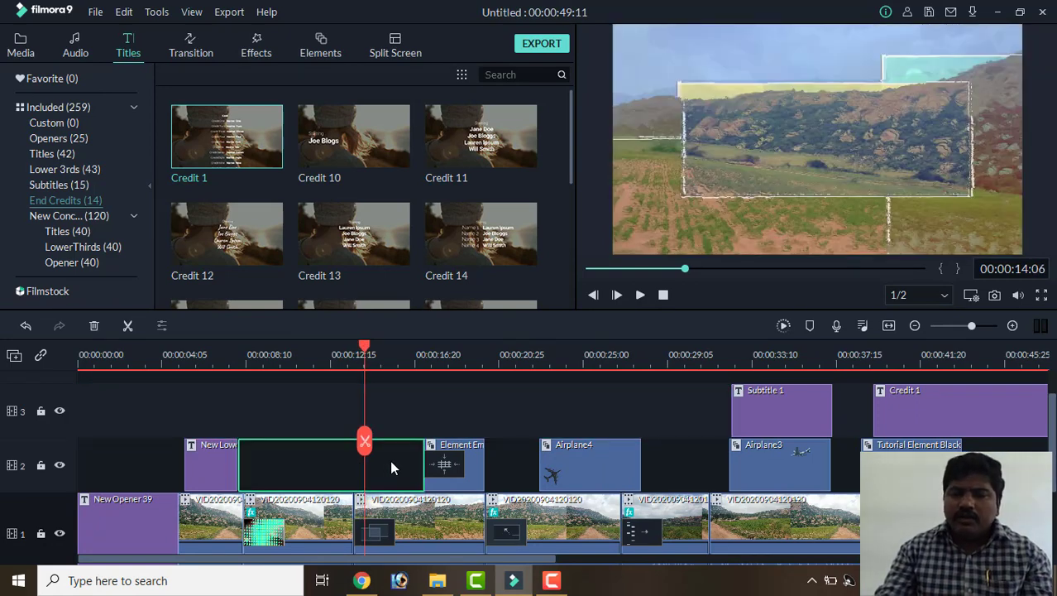
drag(361, 354, 302, 382)
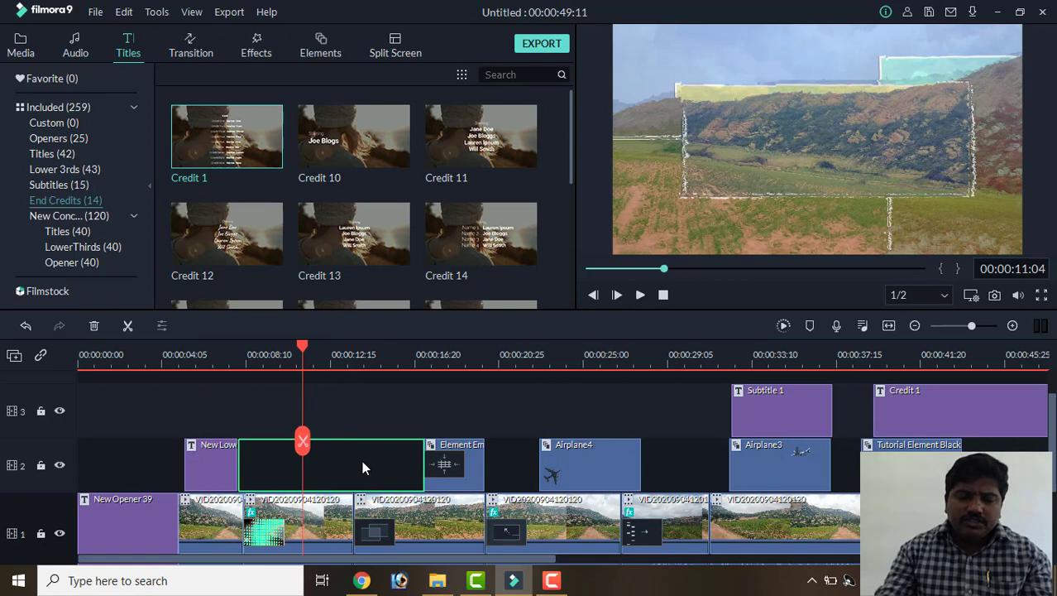
click(360, 410)
click(59, 187)
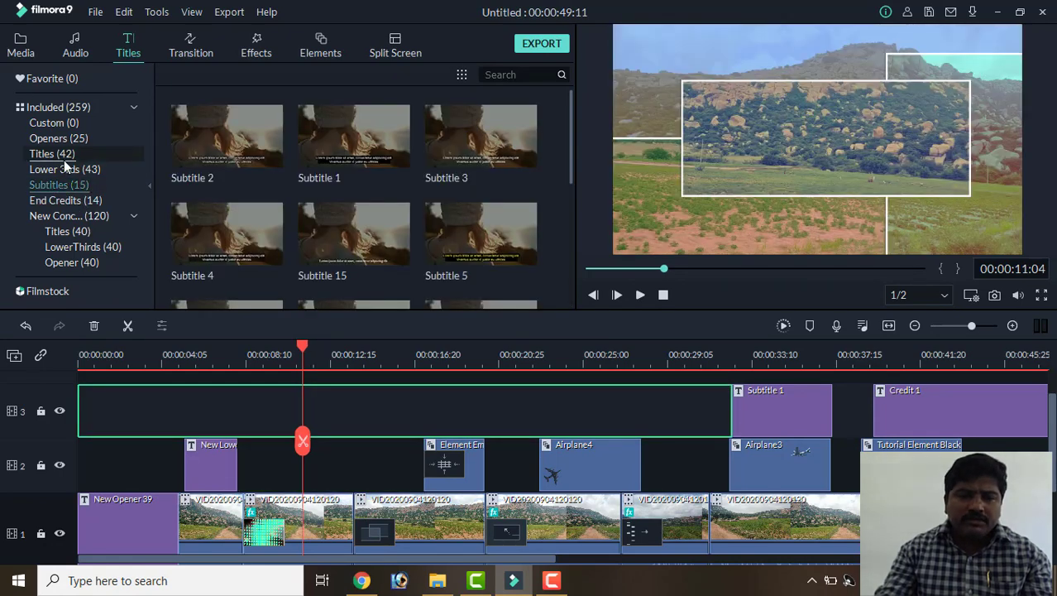
click(63, 158)
click(93, 171)
scroll(317, 259, down, 10)
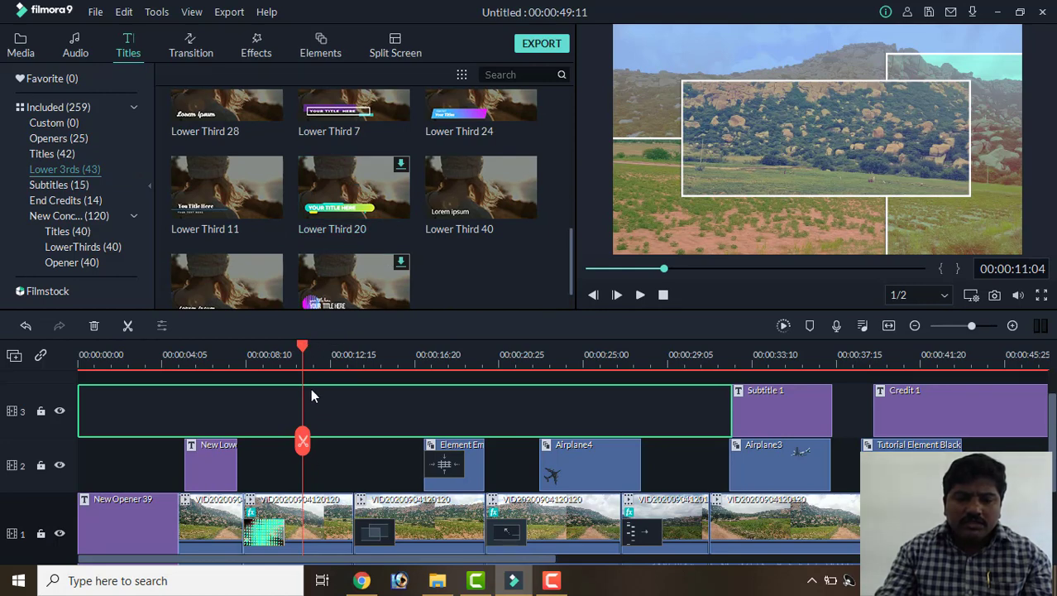
click(329, 453)
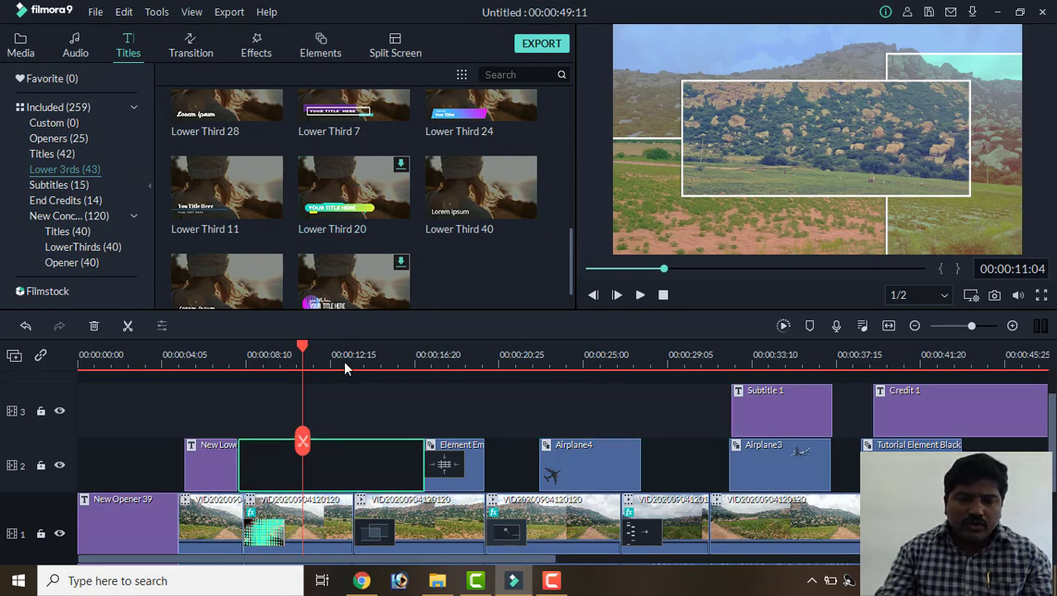
click(112, 454)
drag(354, 189, 303, 428)
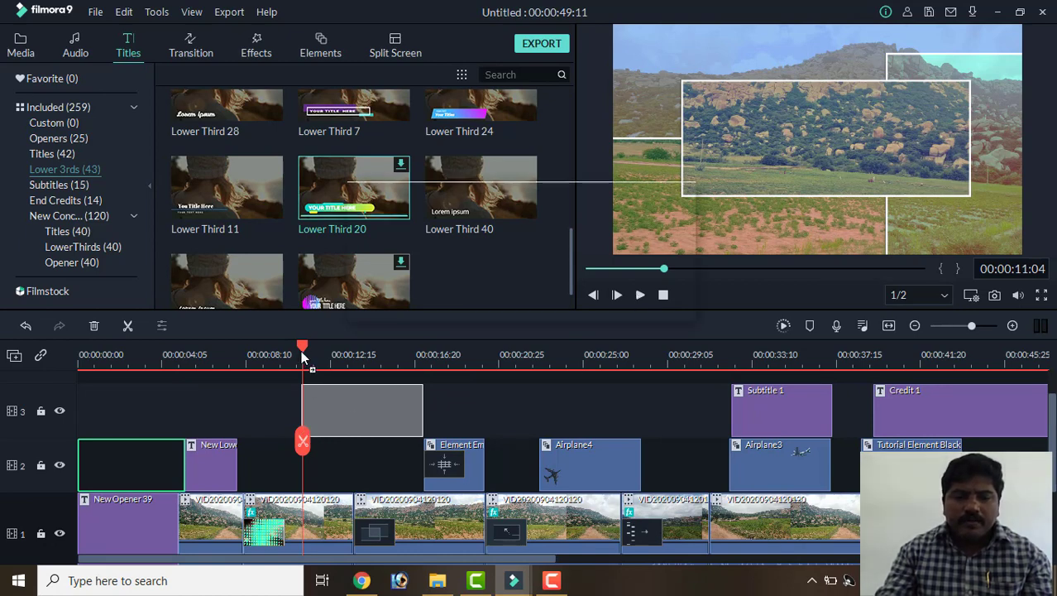
Step: Preview the Lower Third 20 title, starting playback just before its clip
click(277, 357)
key(space)
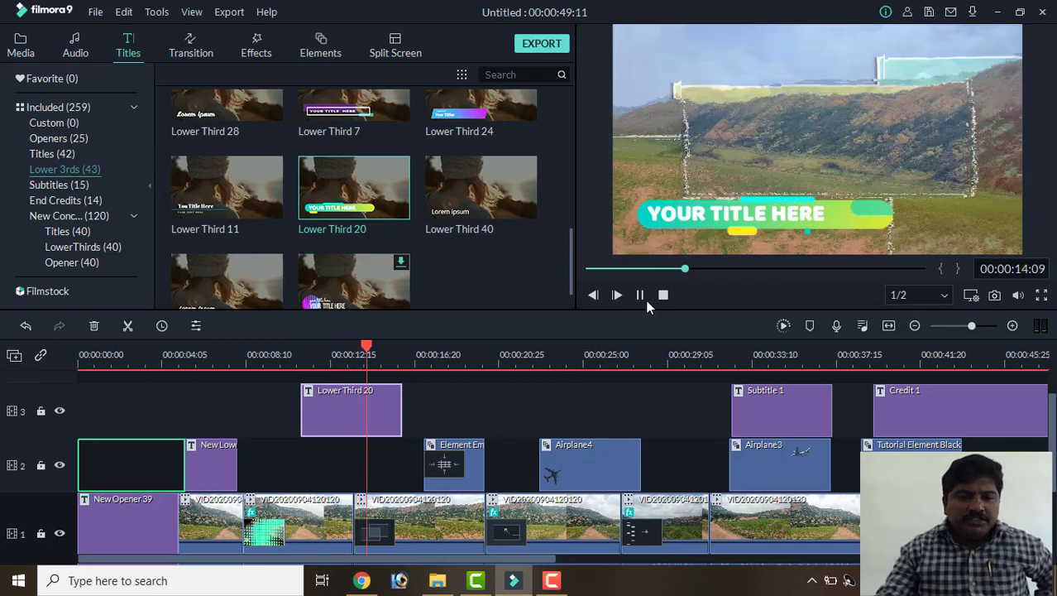
click(639, 295)
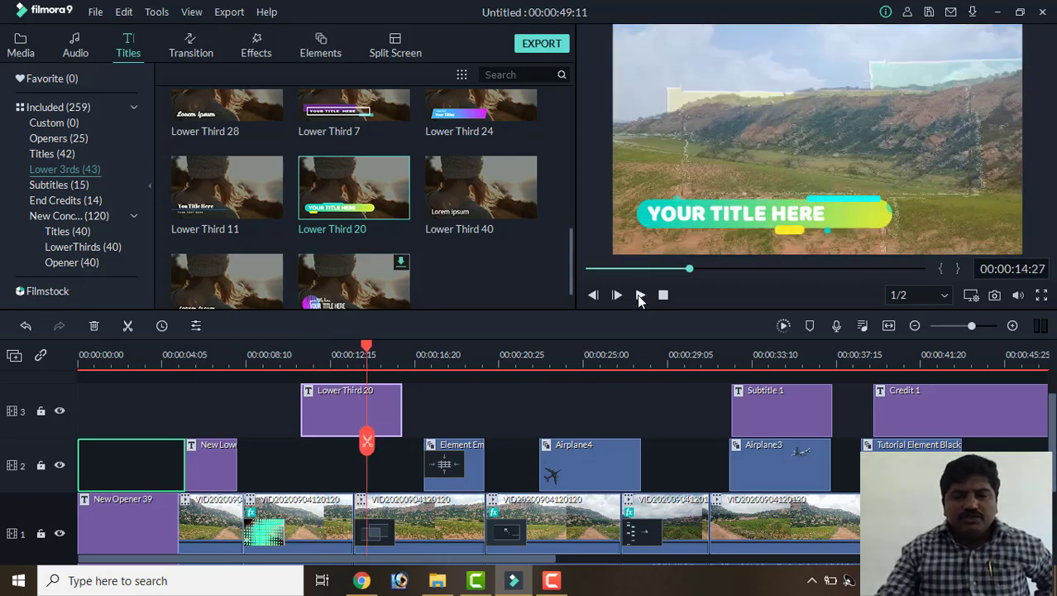
Step: Look through the lower third presets, move the playhead to 00:00:08:15 and preview the Default Lowerthird preset
click(359, 393)
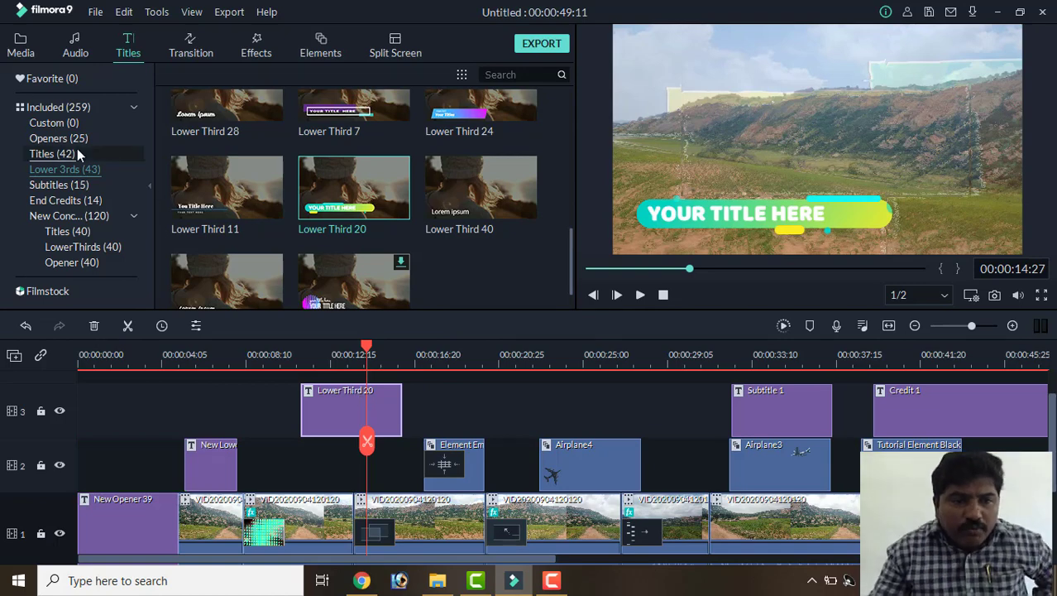
scroll(240, 161, down, 3)
scroll(240, 160, up, 5)
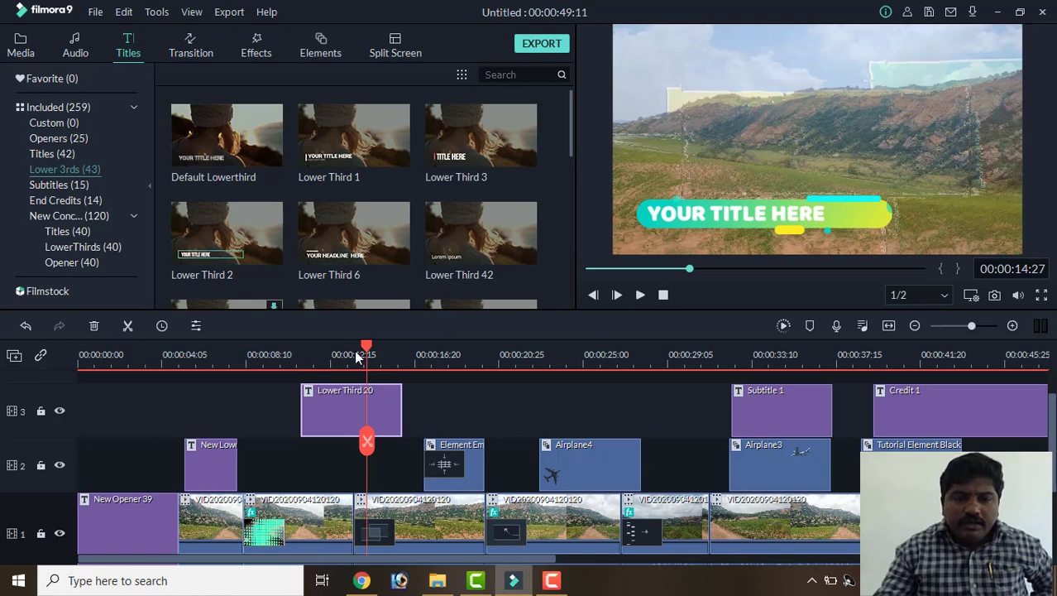
click(249, 356)
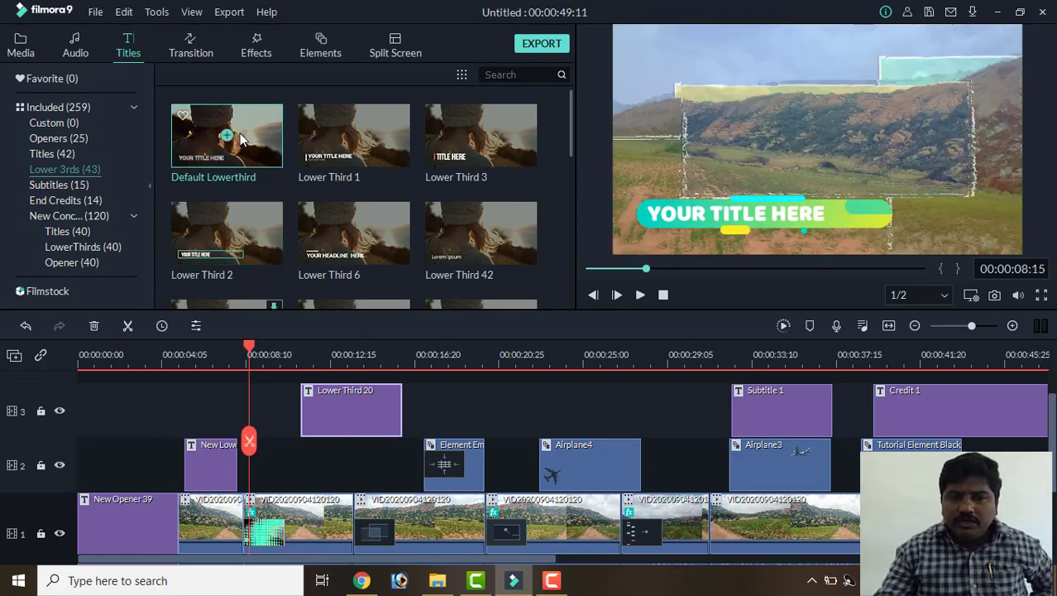
click(228, 136)
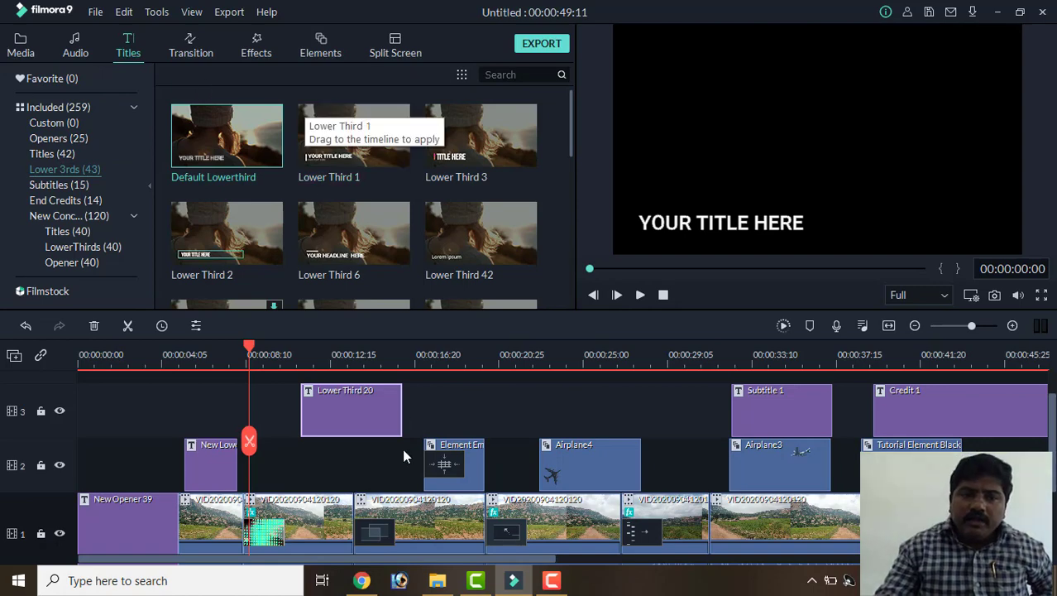
click(323, 414)
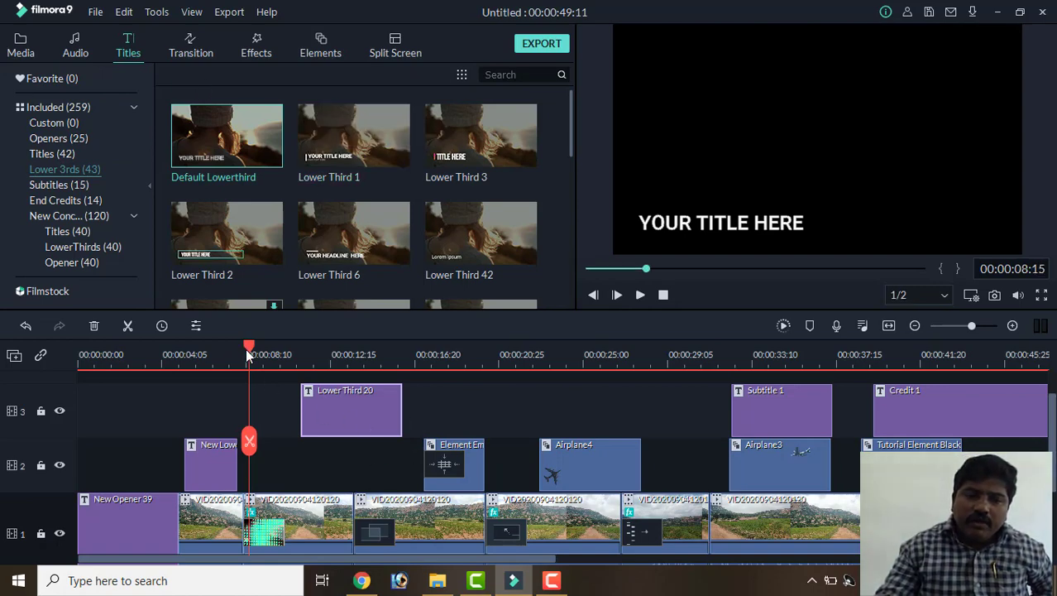
Step: Move the playhead to 00:00:13:25 and widen the text box of the Lower Third 20 title in the preview
drag(249, 352, 302, 402)
click(356, 412)
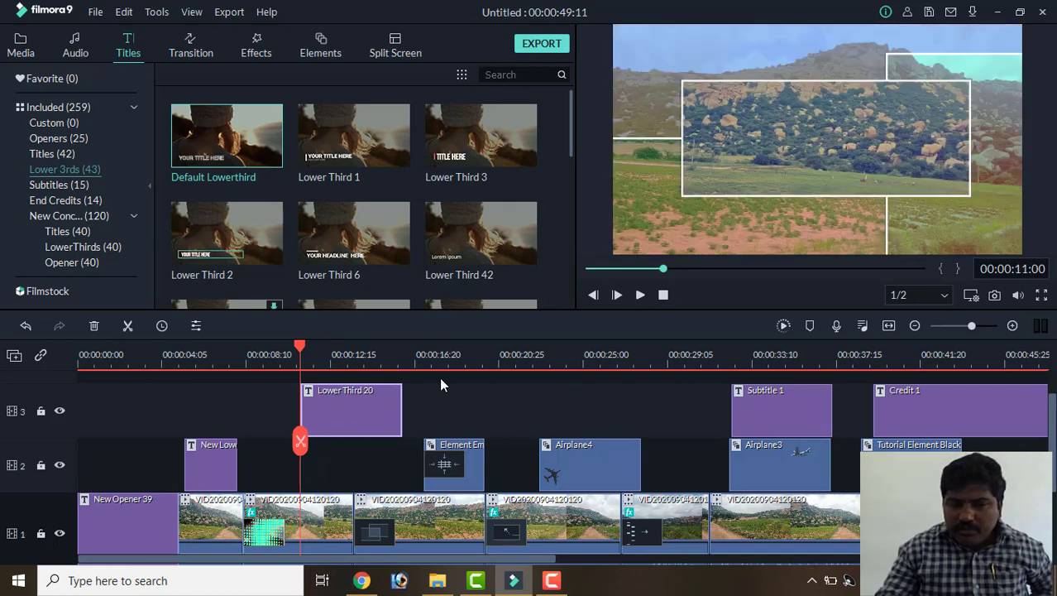
drag(299, 352, 314, 353)
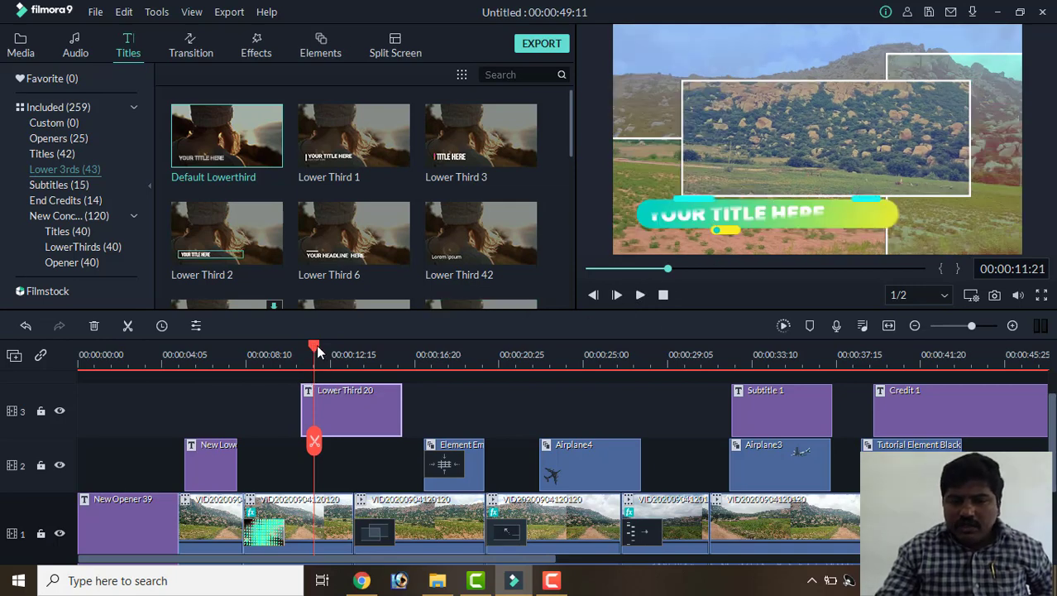
drag(317, 351, 357, 352)
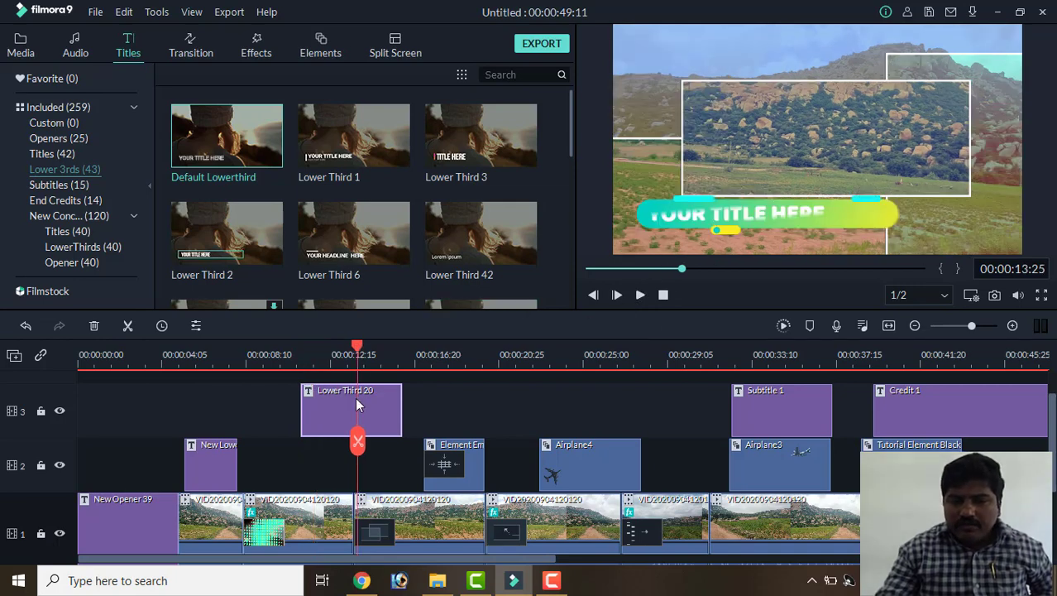
click(757, 218)
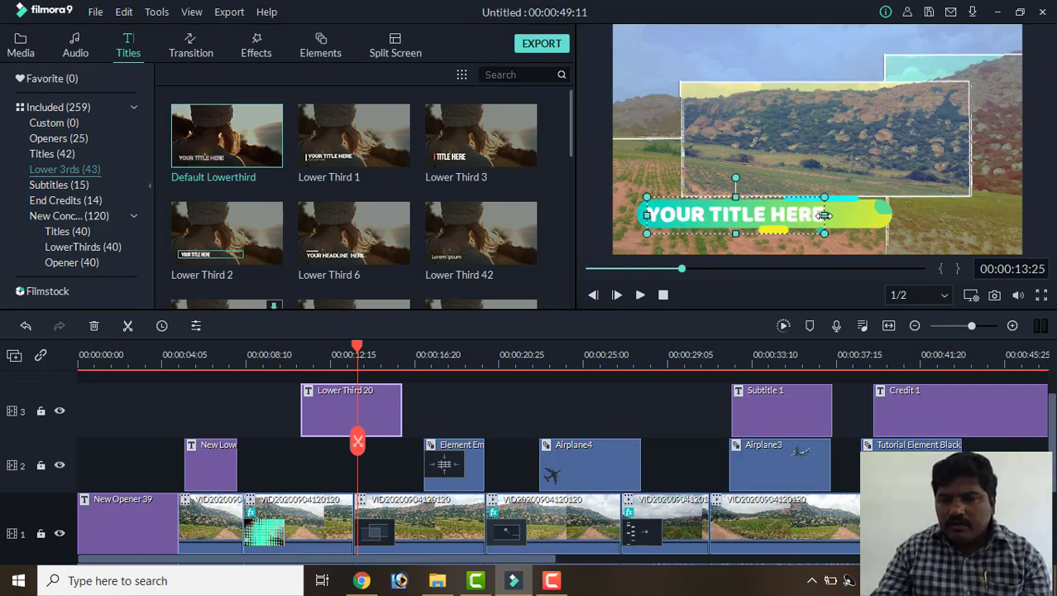
drag(824, 215, 858, 215)
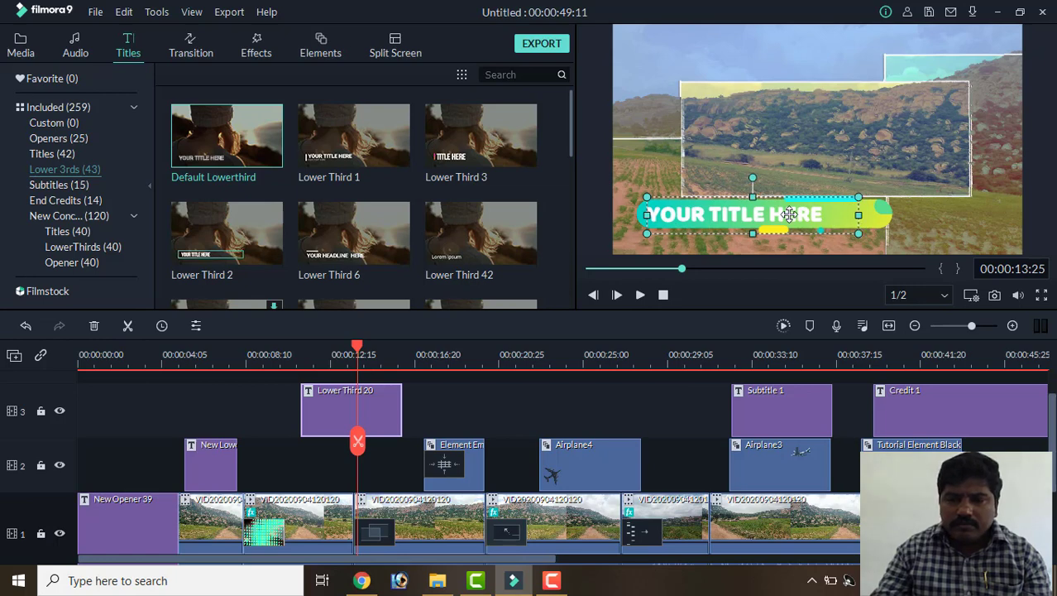
Step: Apply the Bounce to zoom in 2 text animation to the Lower Third 20 title and accept the edit
double_click(790, 215)
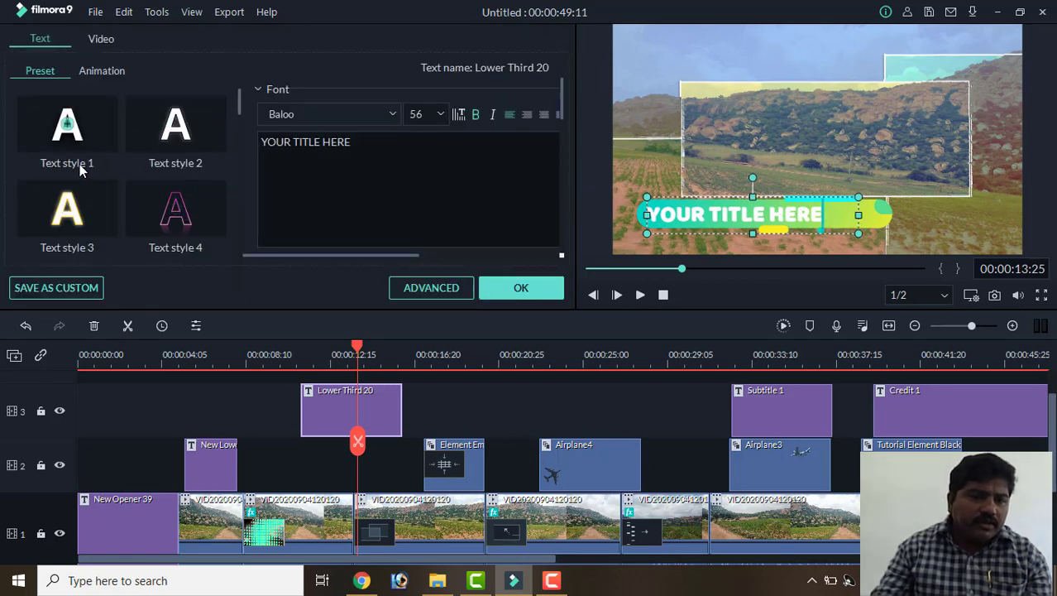
scroll(86, 169, down, 10)
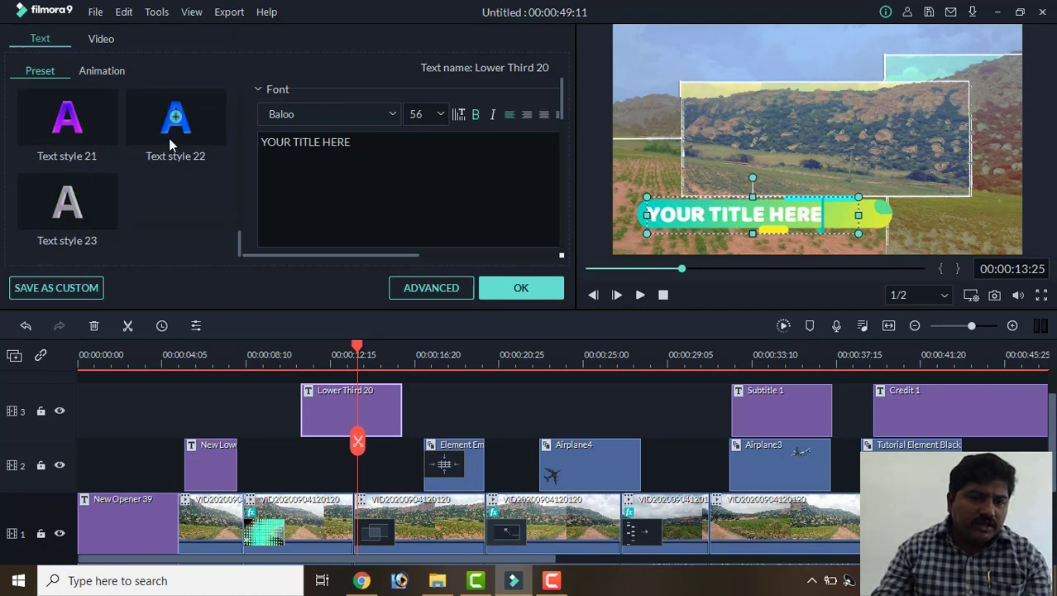
scroll(168, 138, up, 2)
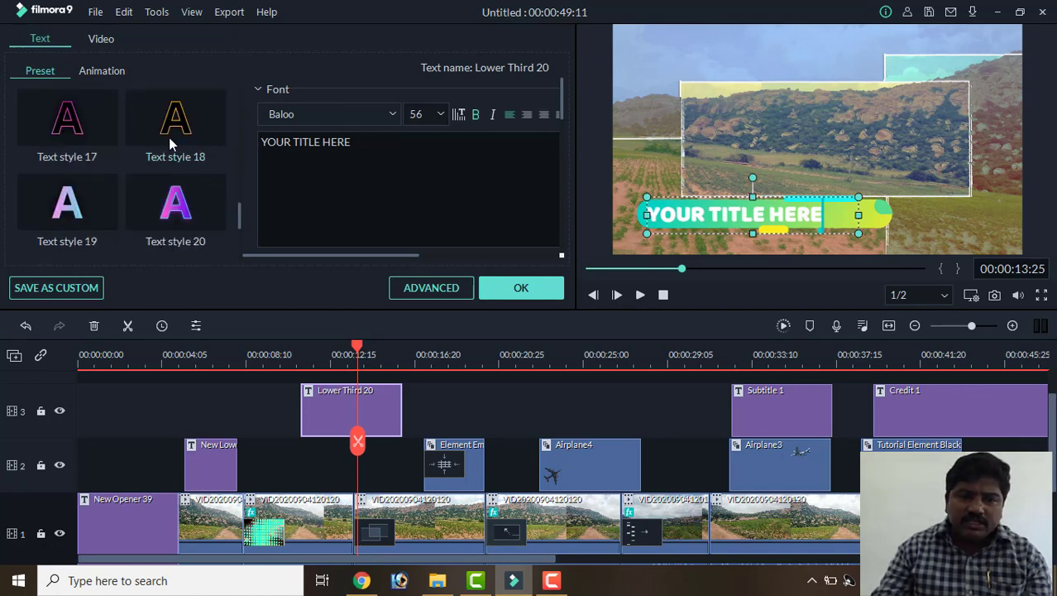
click(113, 70)
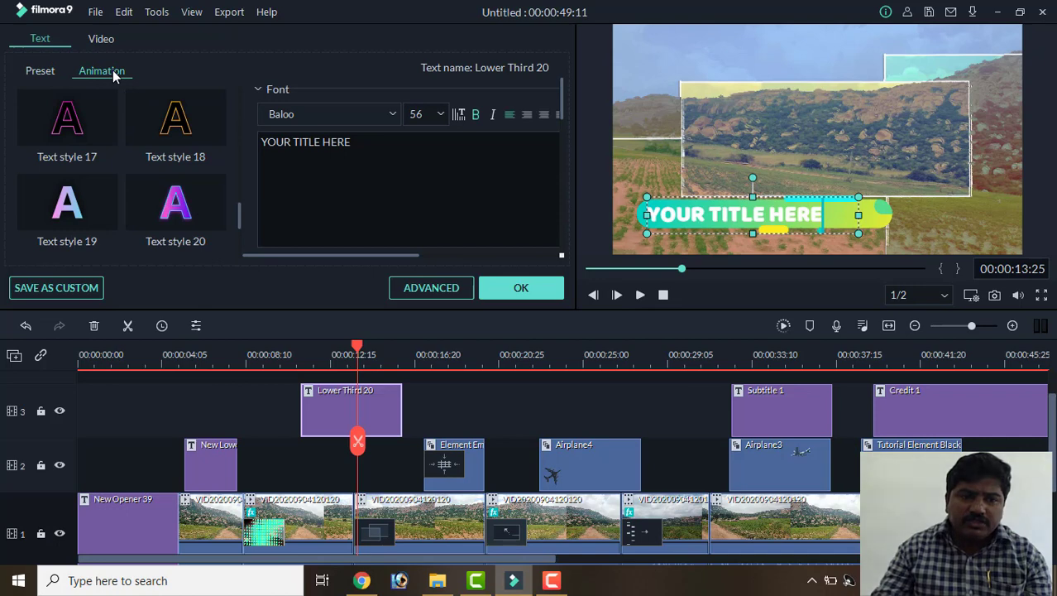
scroll(149, 162, down, 5)
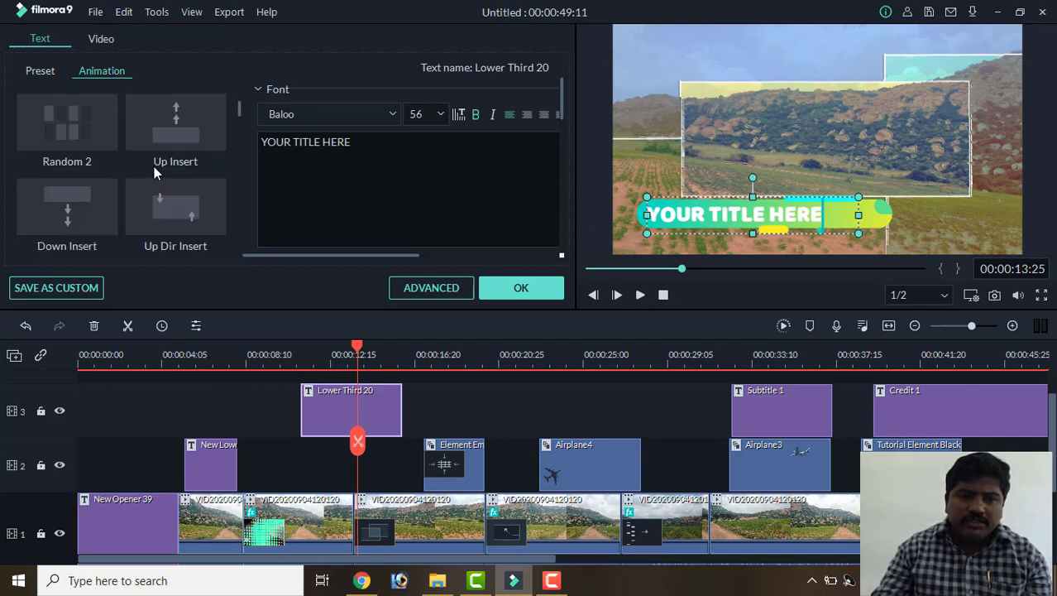
scroll(195, 192, down, 3)
scroll(189, 199, down, 5)
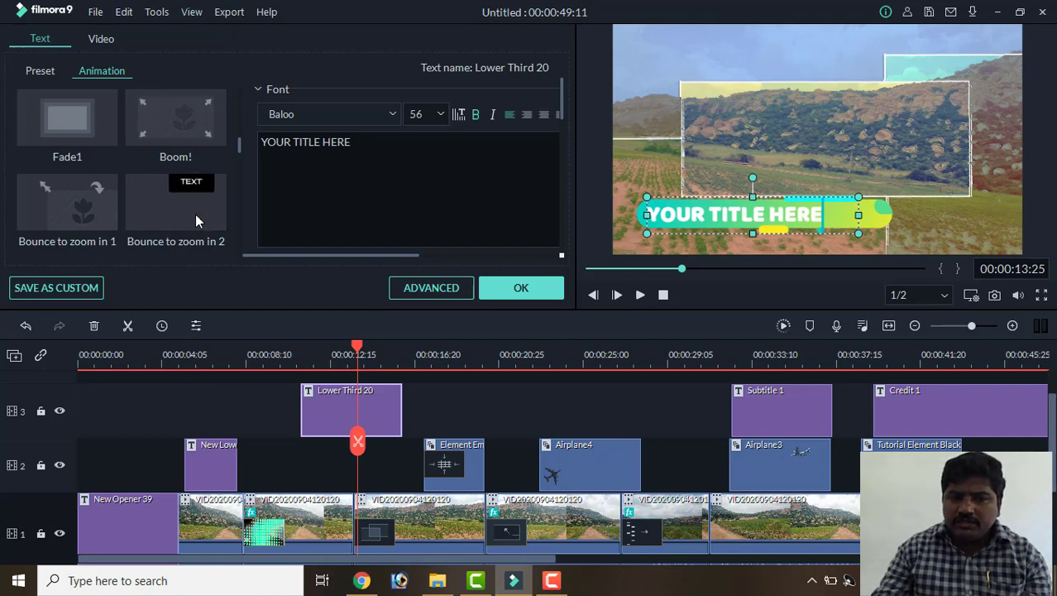
click(176, 195)
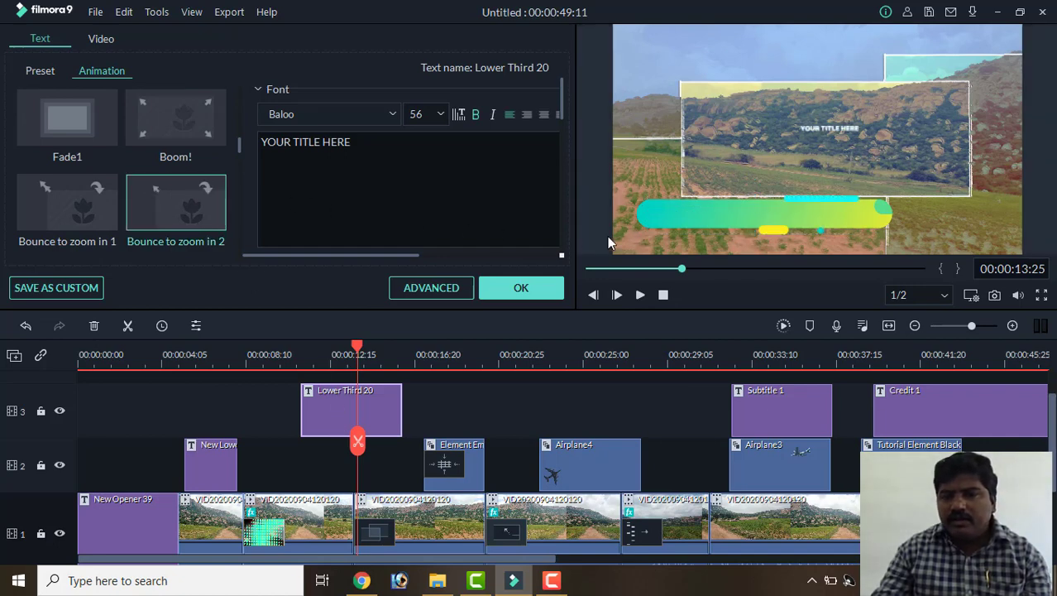
click(765, 218)
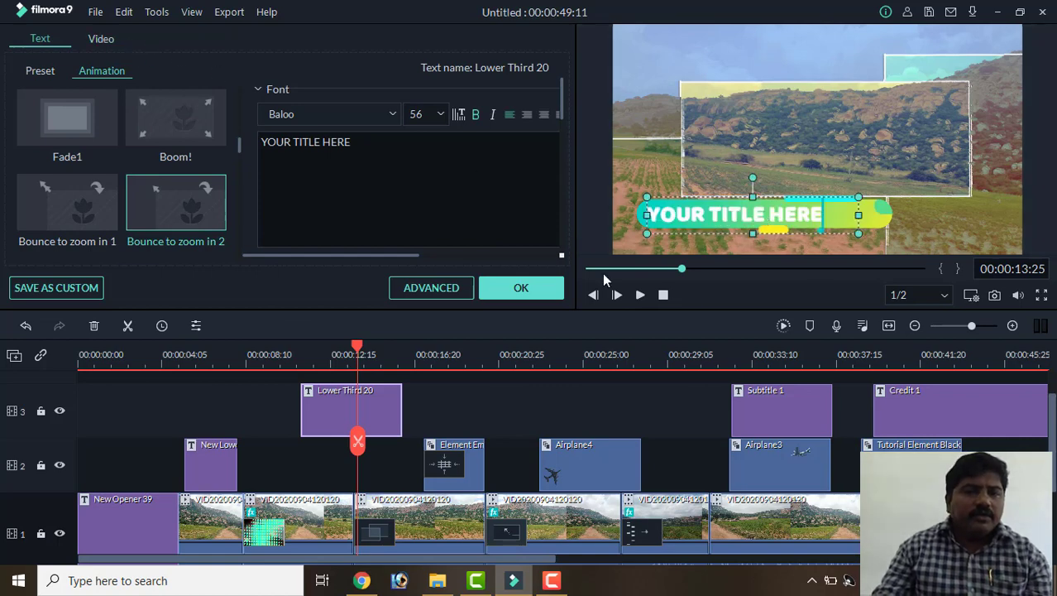
click(530, 287)
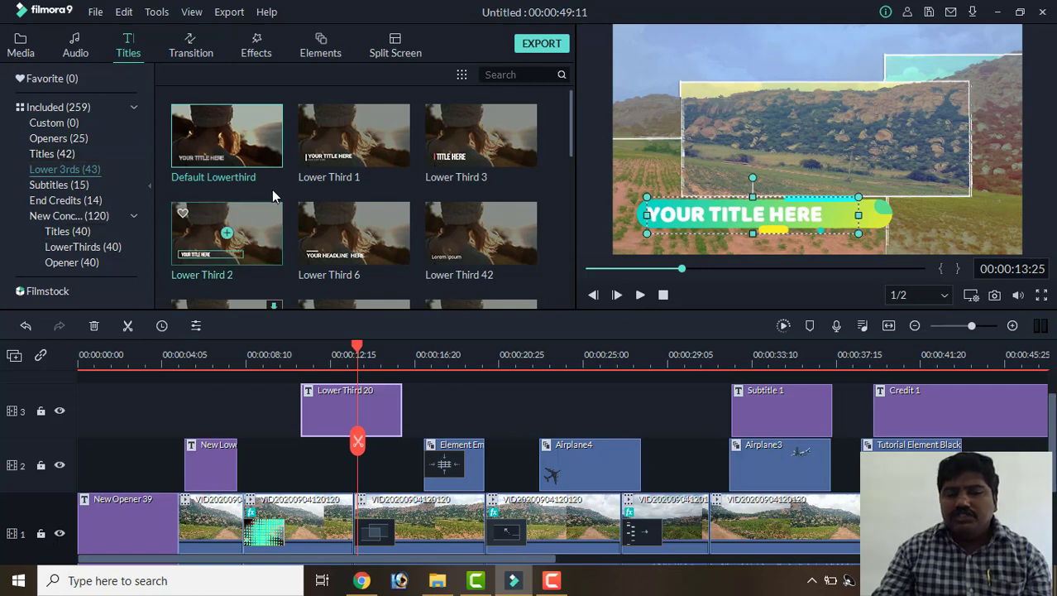
Step: Play the timeline from the beginning and pause at 00:00:13:06, within the Lower Third 20 title
scroll(282, 193, down, 6)
scroll(422, 354, up, 1)
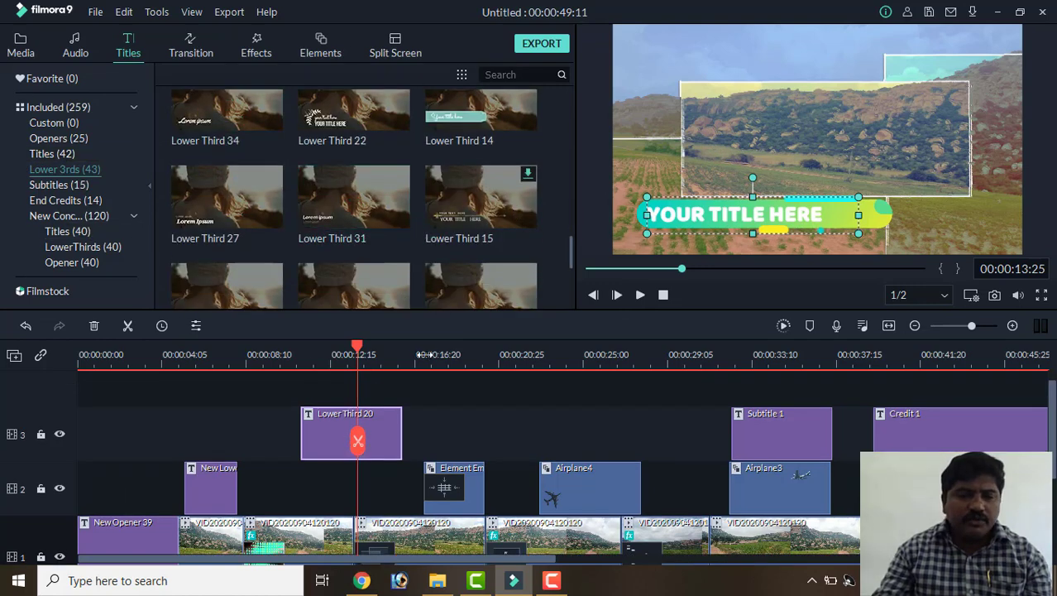
key(Home)
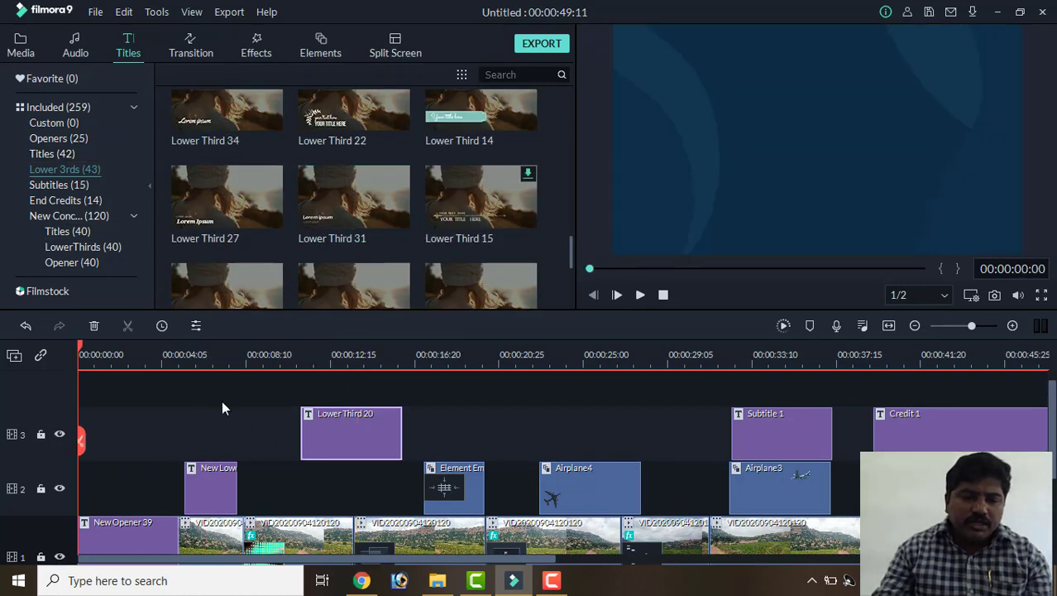
click(640, 296)
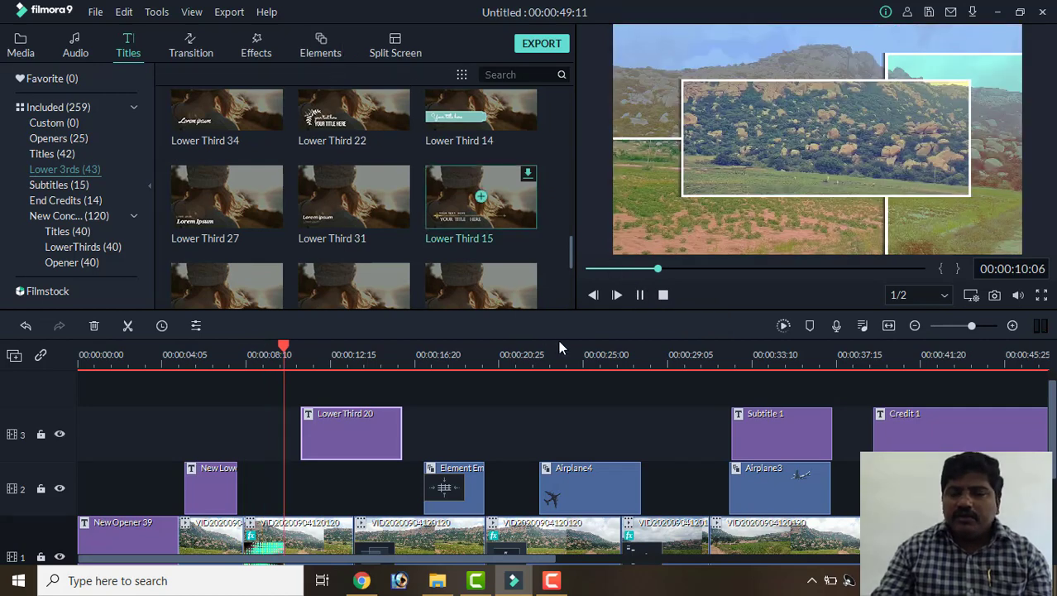
click(642, 295)
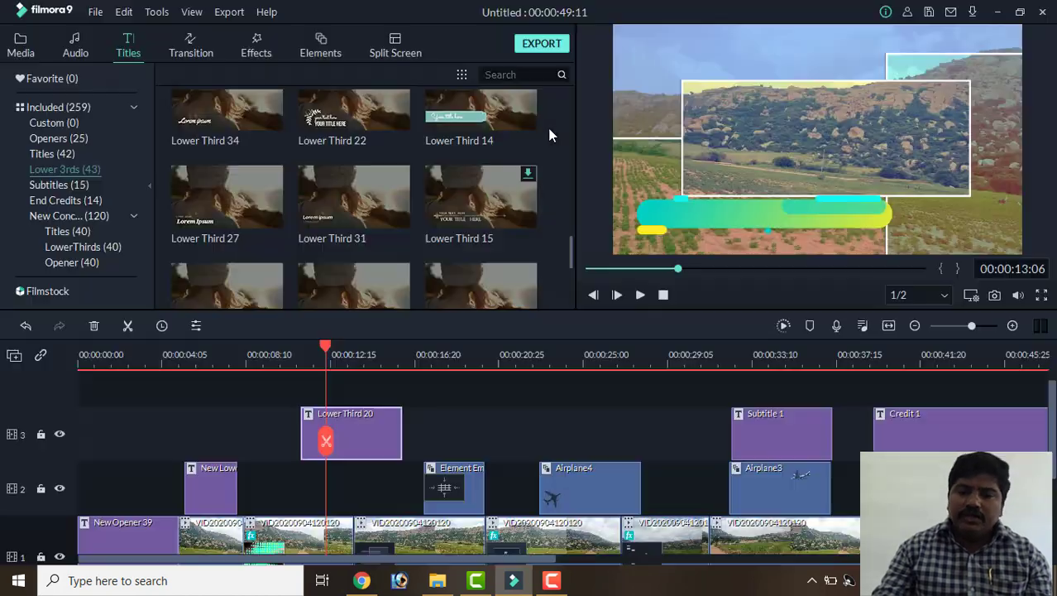
Step: Review the local MP4 export settings and close the export dialog without exporting
key(ctrl+e)
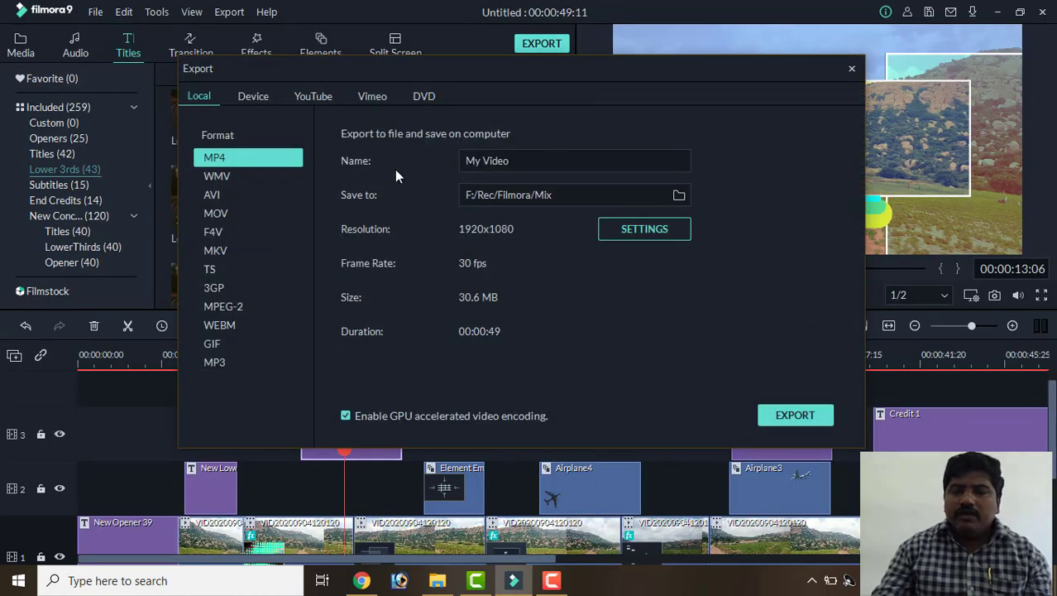
click(852, 68)
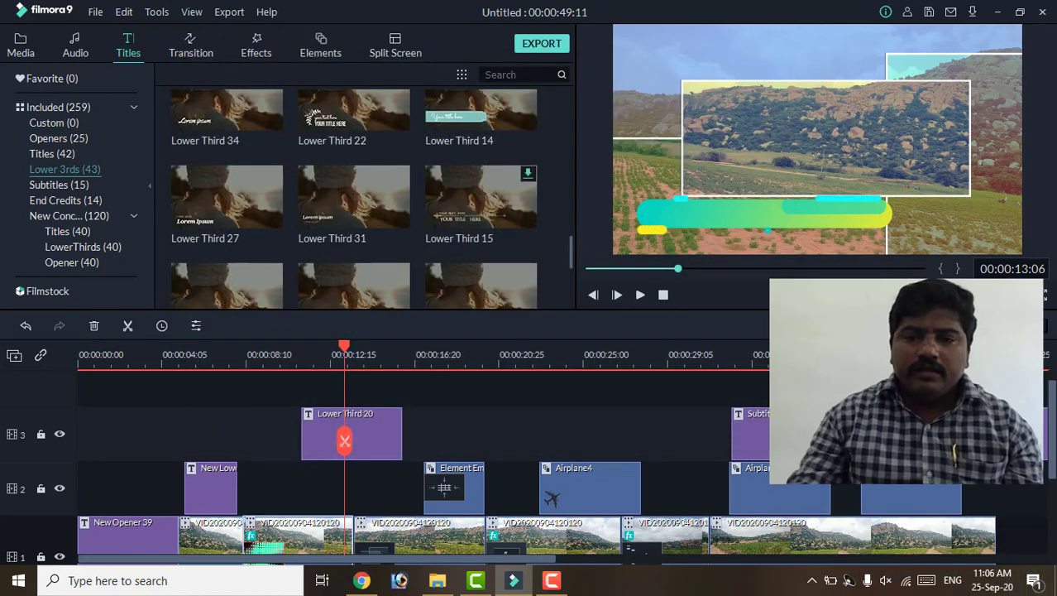